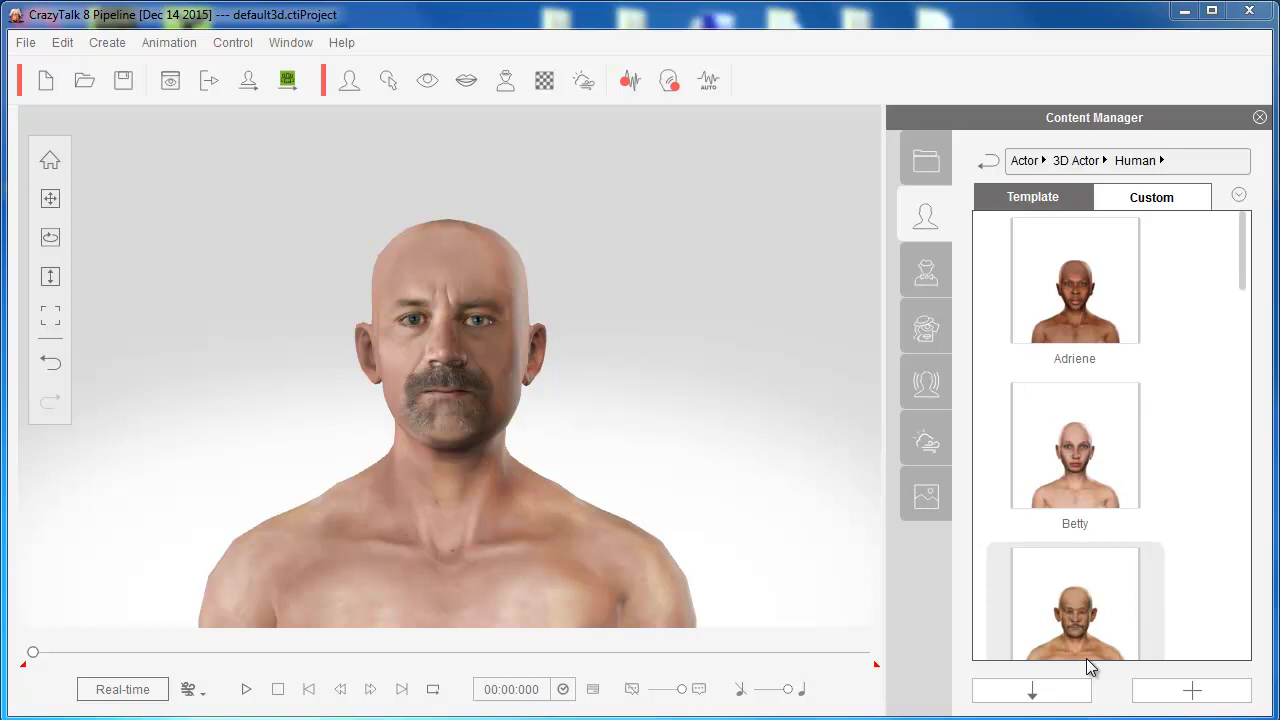
Play back the bald, moustached actor's animation and stop it.
left_click(249, 688)
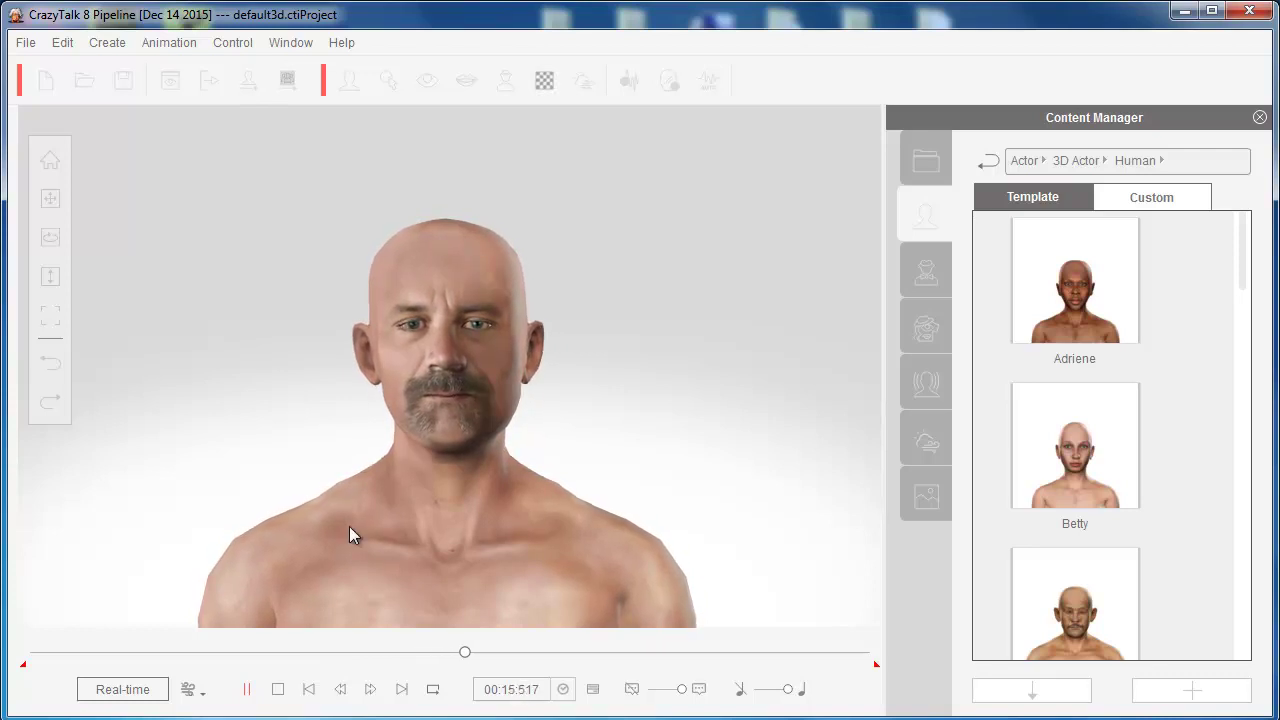
left_click(279, 690)
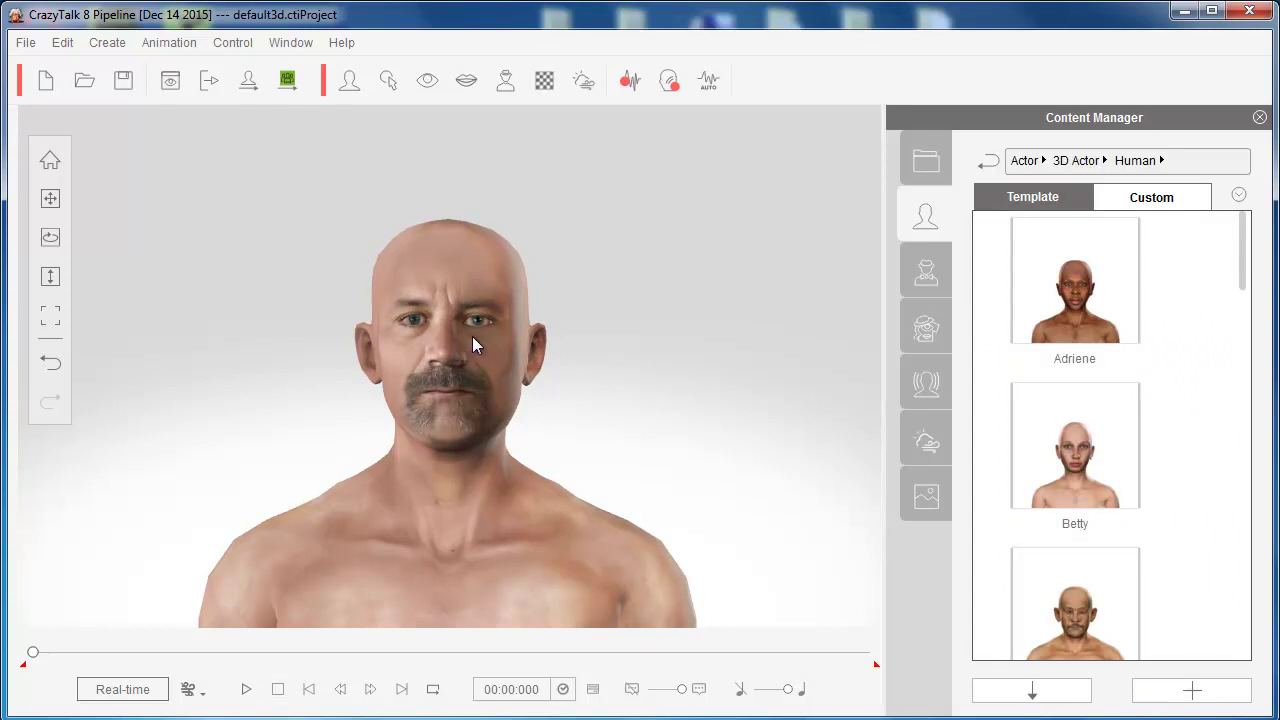
Start a new project without saving the current one and begin creating a new 3D actor.
key("ctrl+n")
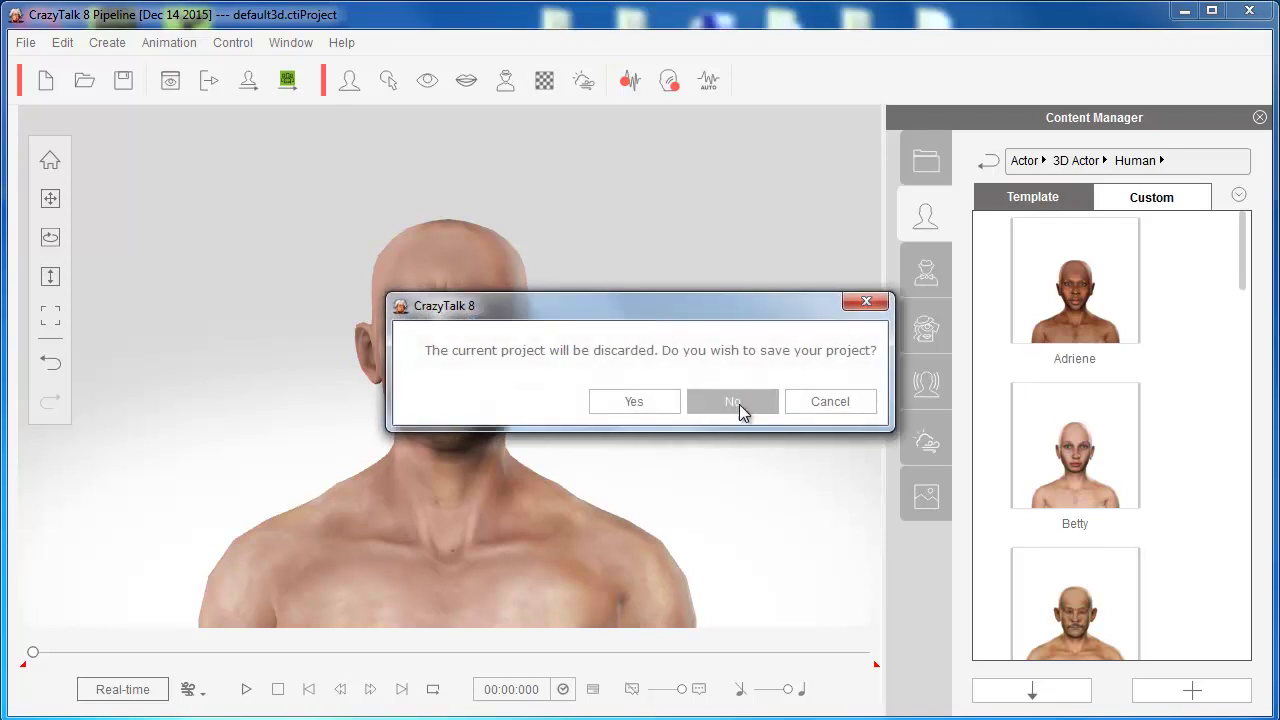
left_click(734, 401)
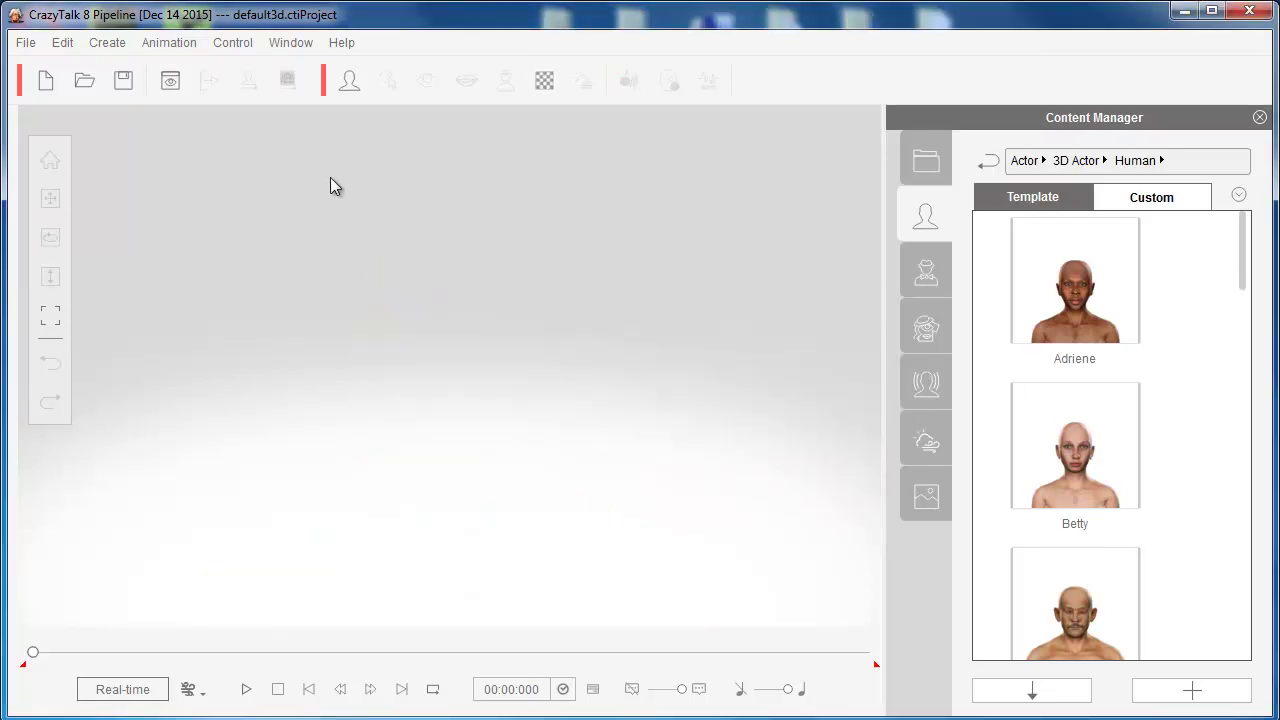
left_click(349, 90)
left_click_drag(723, 289, 613, 228)
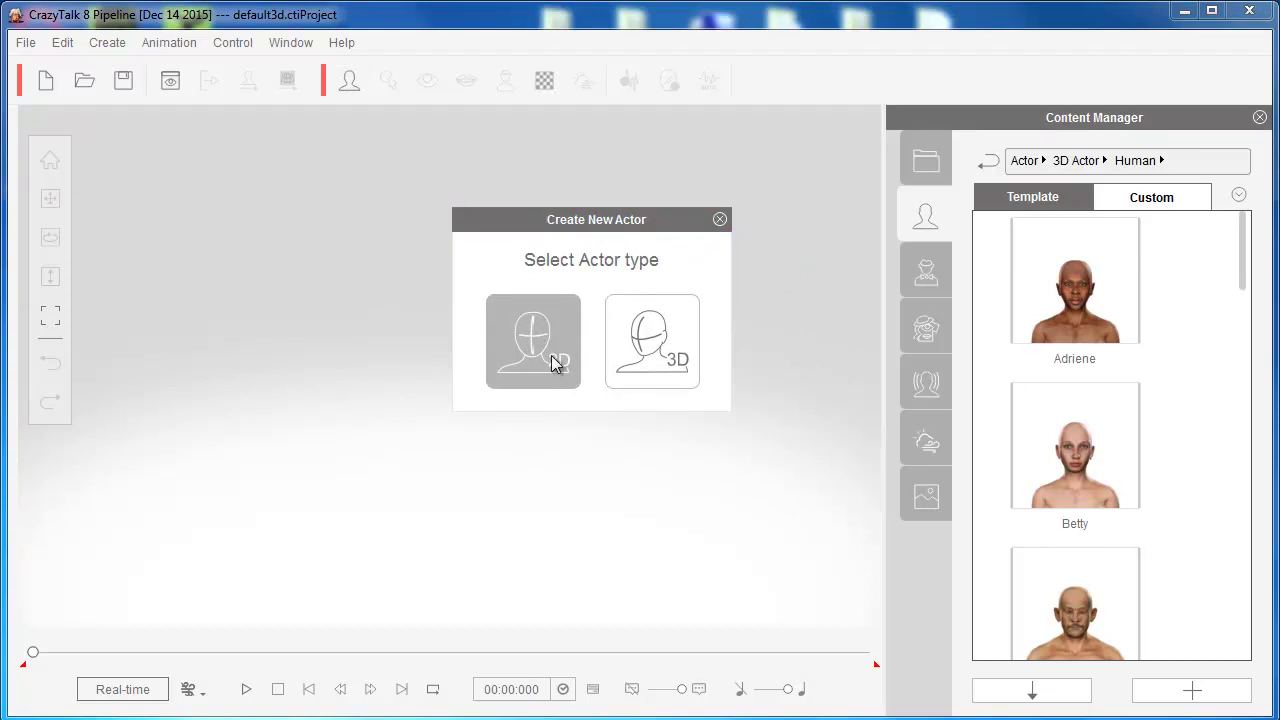
left_click(650, 355)
left_click_drag(587, 80, 536, 45)
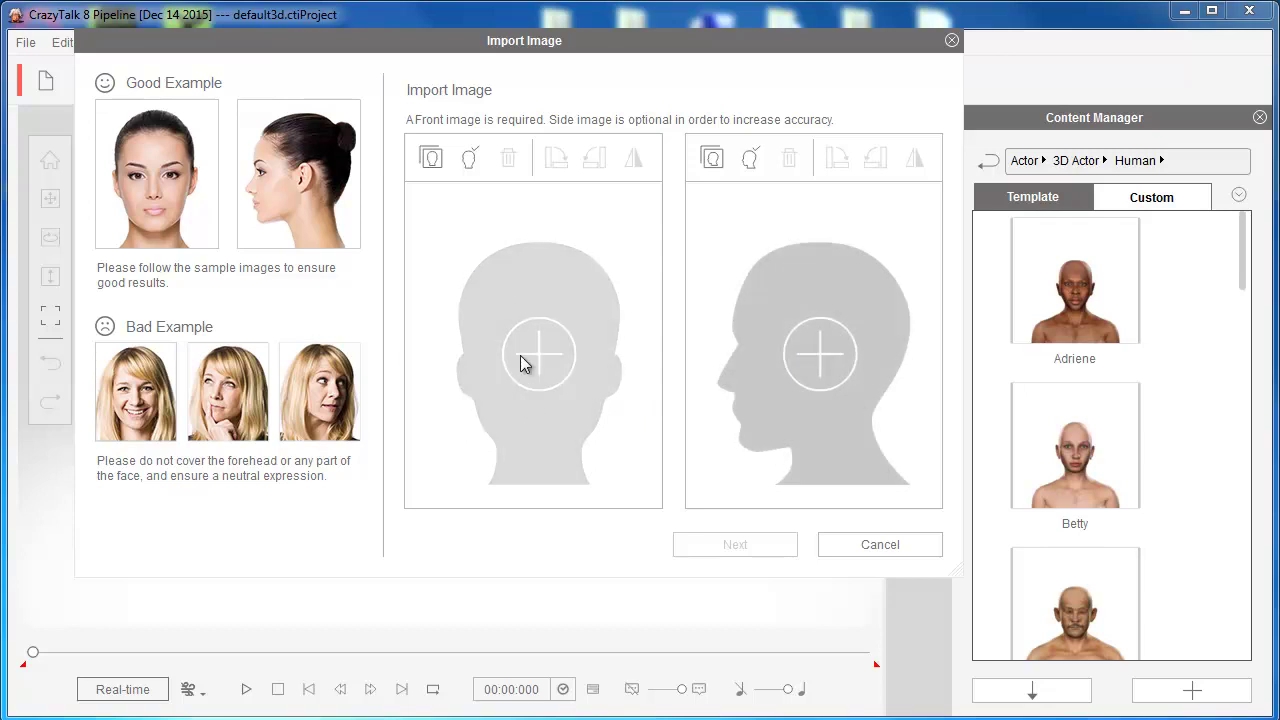
Load the Adriene_Front sample picture as the actor's front image.
left_click(473, 165)
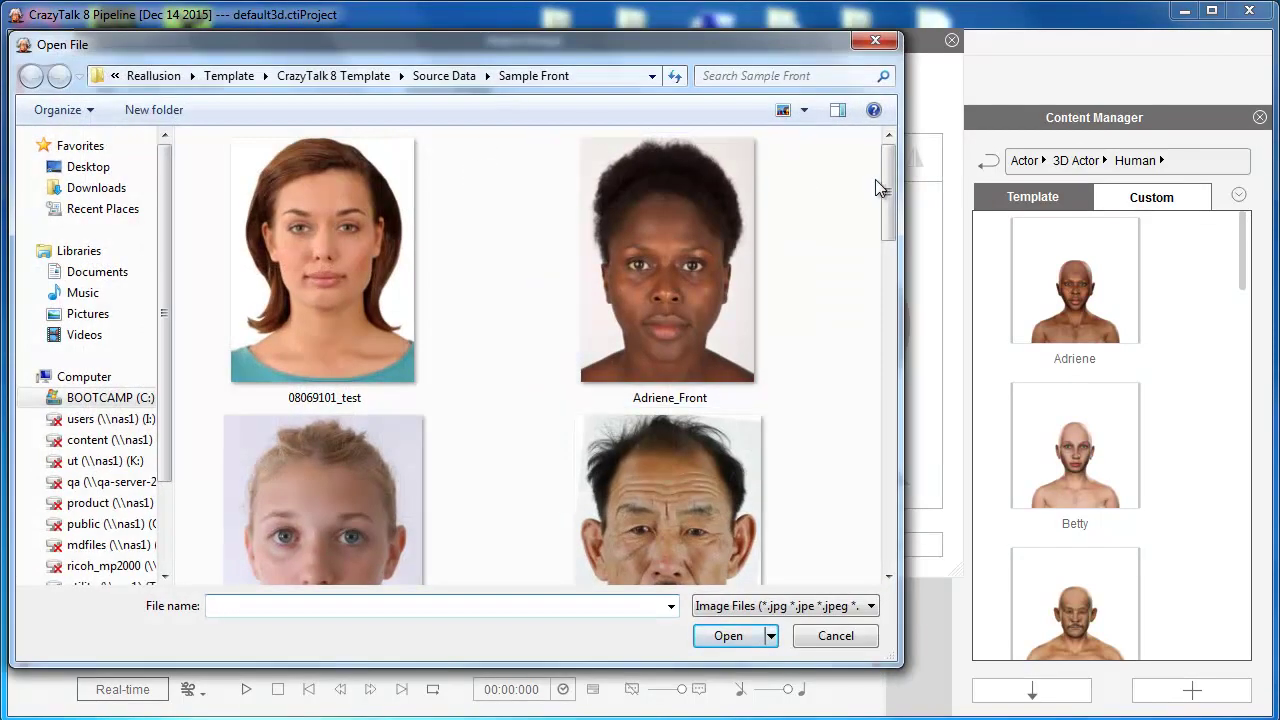
mouse_move(884, 179)
left_mouse_down()
mouse_move(893, 398)
mouse_move(893, 169)
left_mouse_up()
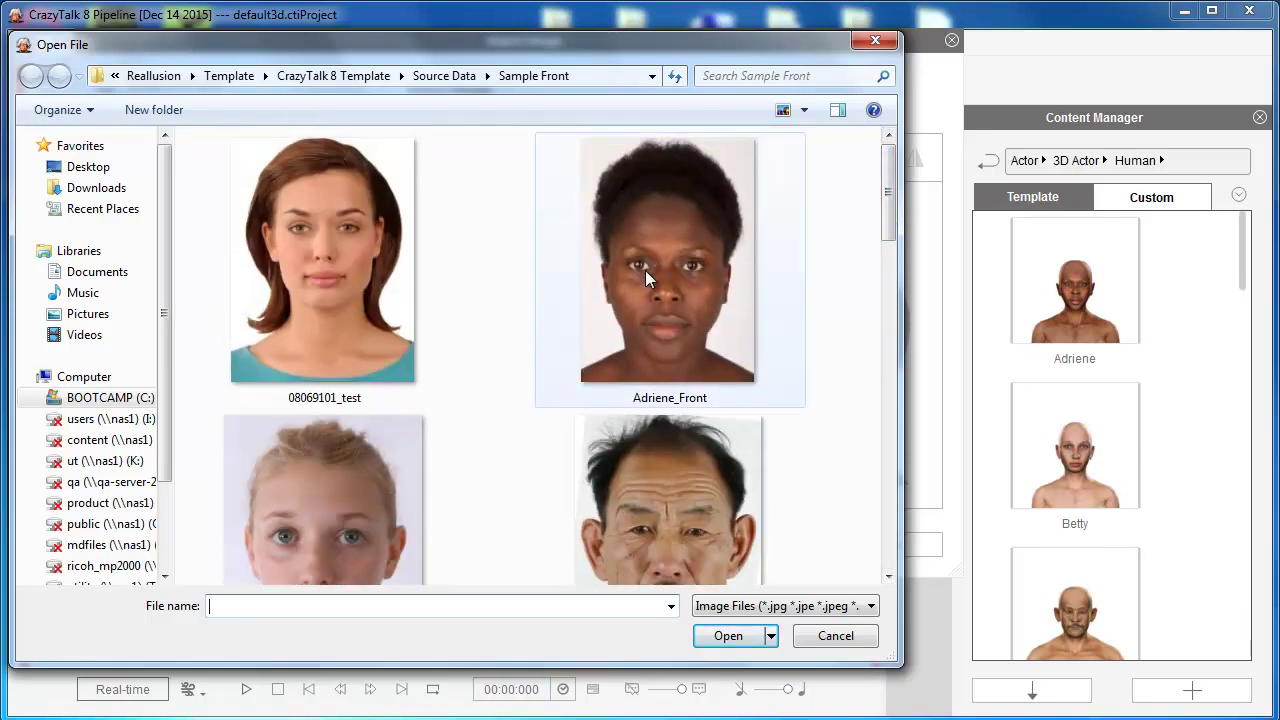
left_click(668, 314)
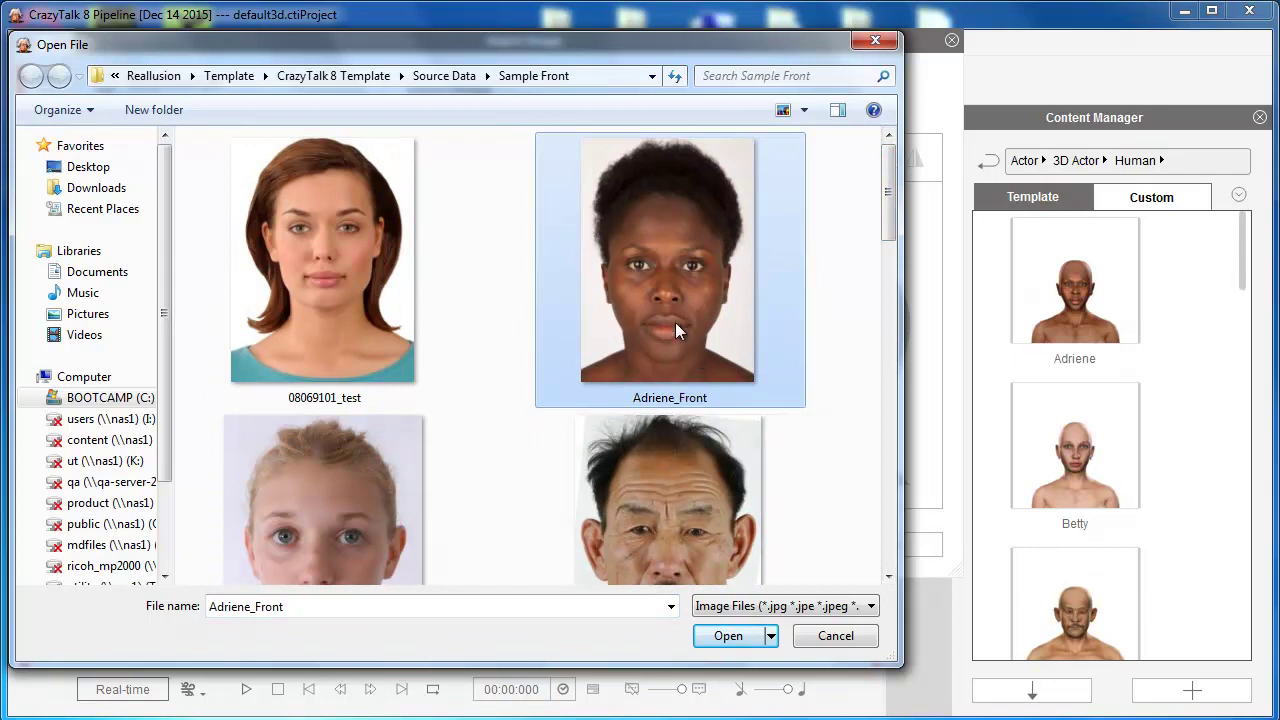
left_click(728, 637)
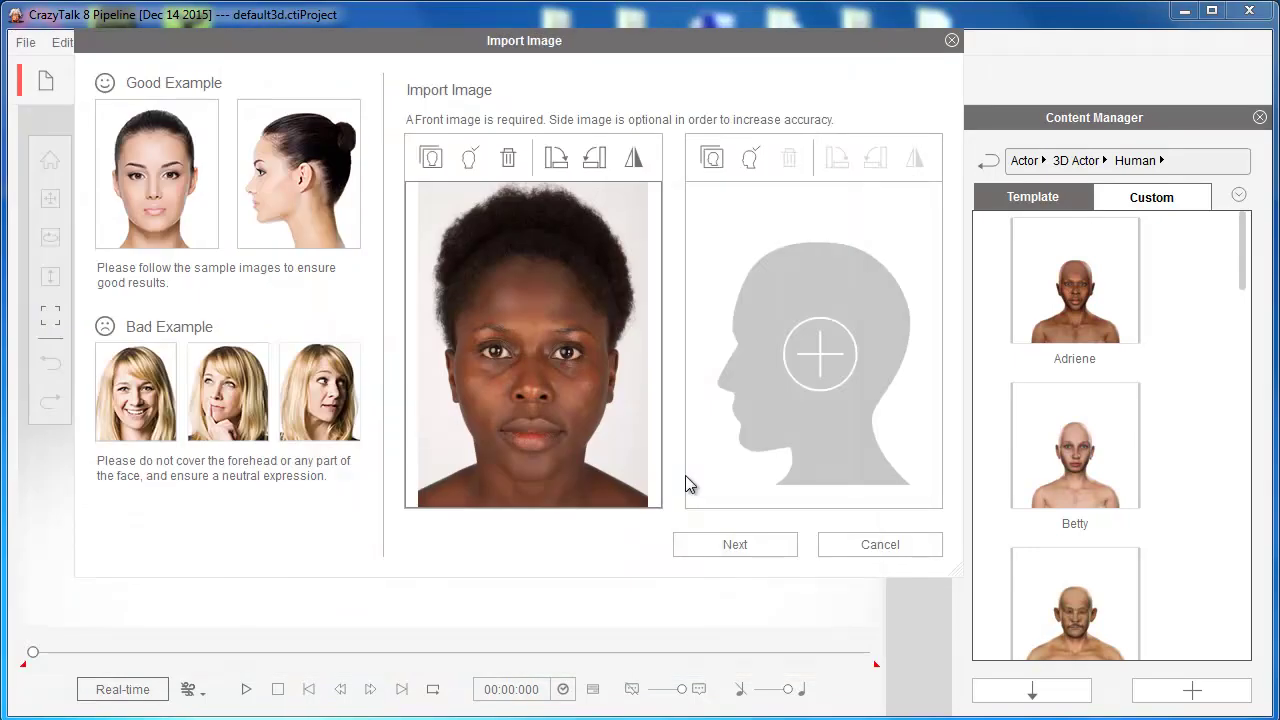
Reposition the Import Image dialog and enlarge it to nearly fill the application window.
left_click_drag(634, 40, 626, 29)
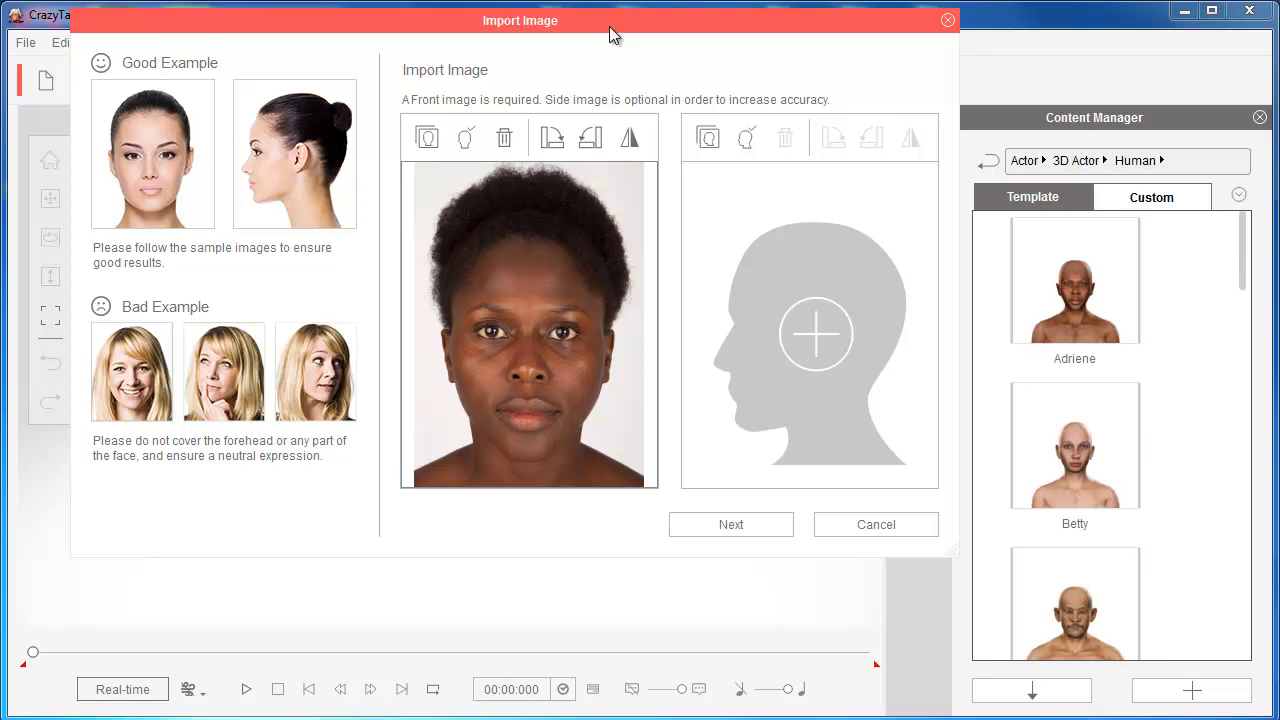
left_click_drag(618, 27, 619, 21)
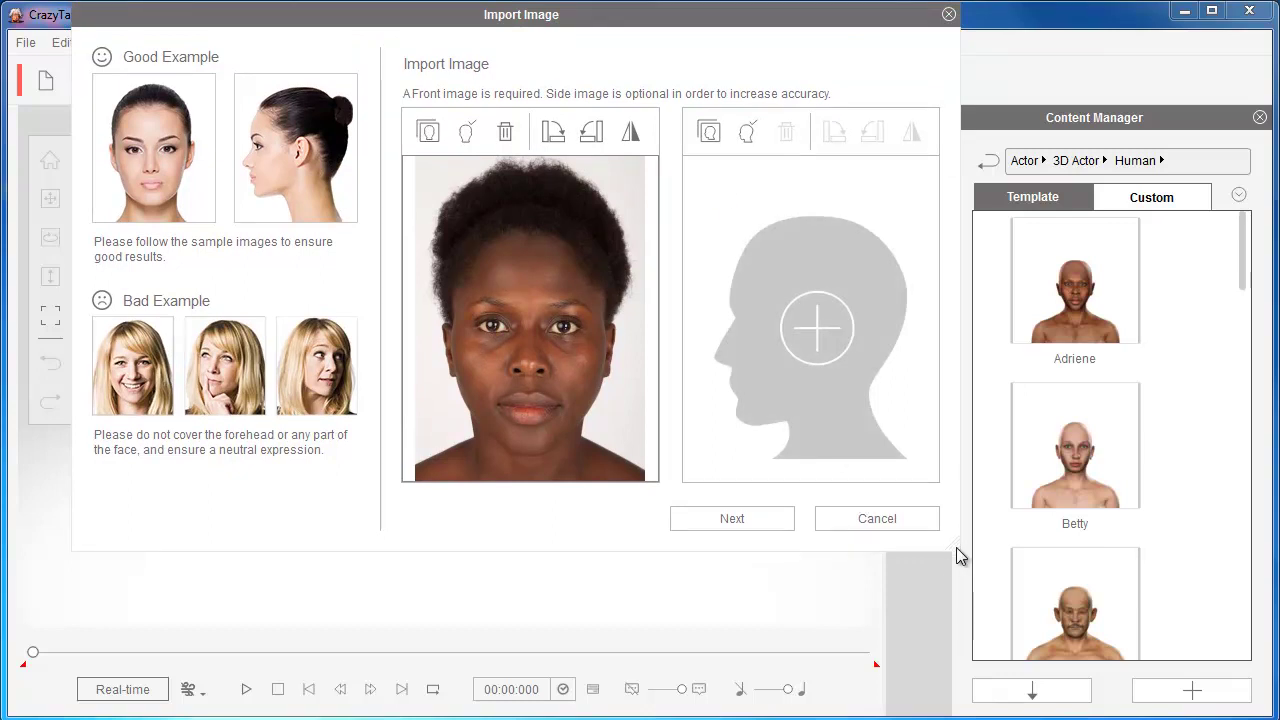
mouse_move(855, 20)
left_mouse_down()
mouse_move(905, 33)
mouse_move(872, 29)
left_mouse_up()
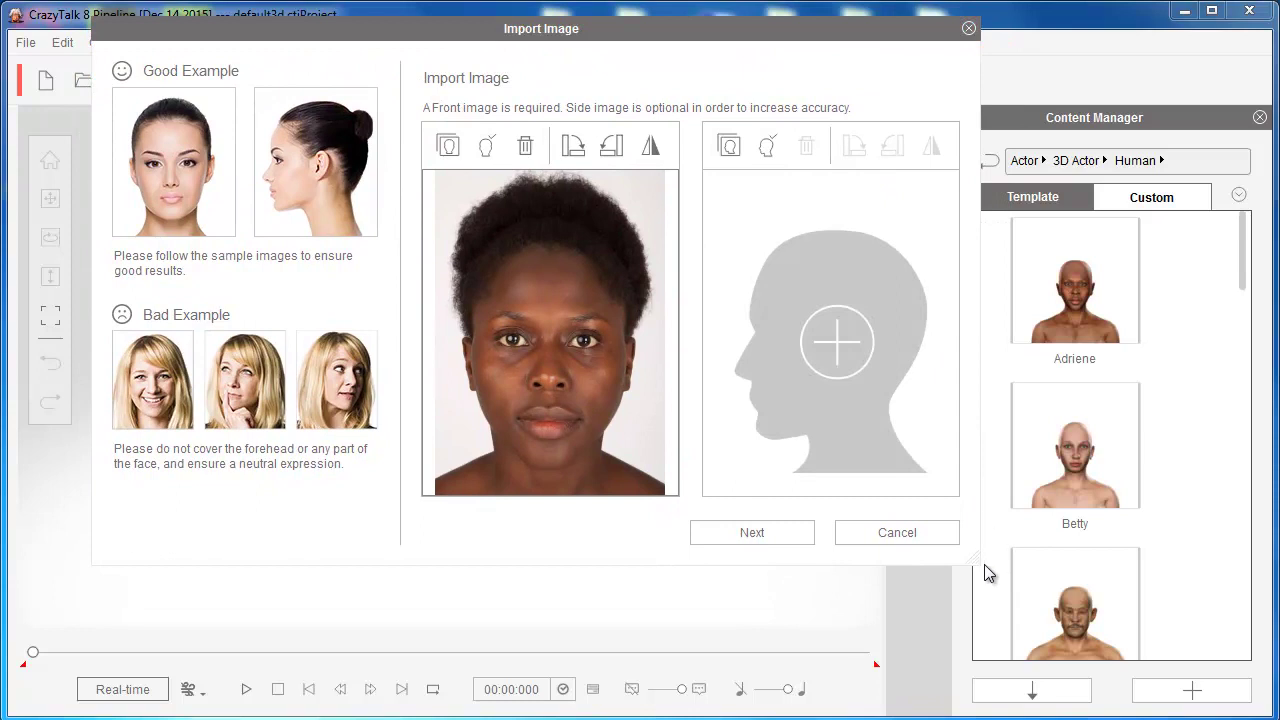
left_click_drag(977, 560, 1170, 712)
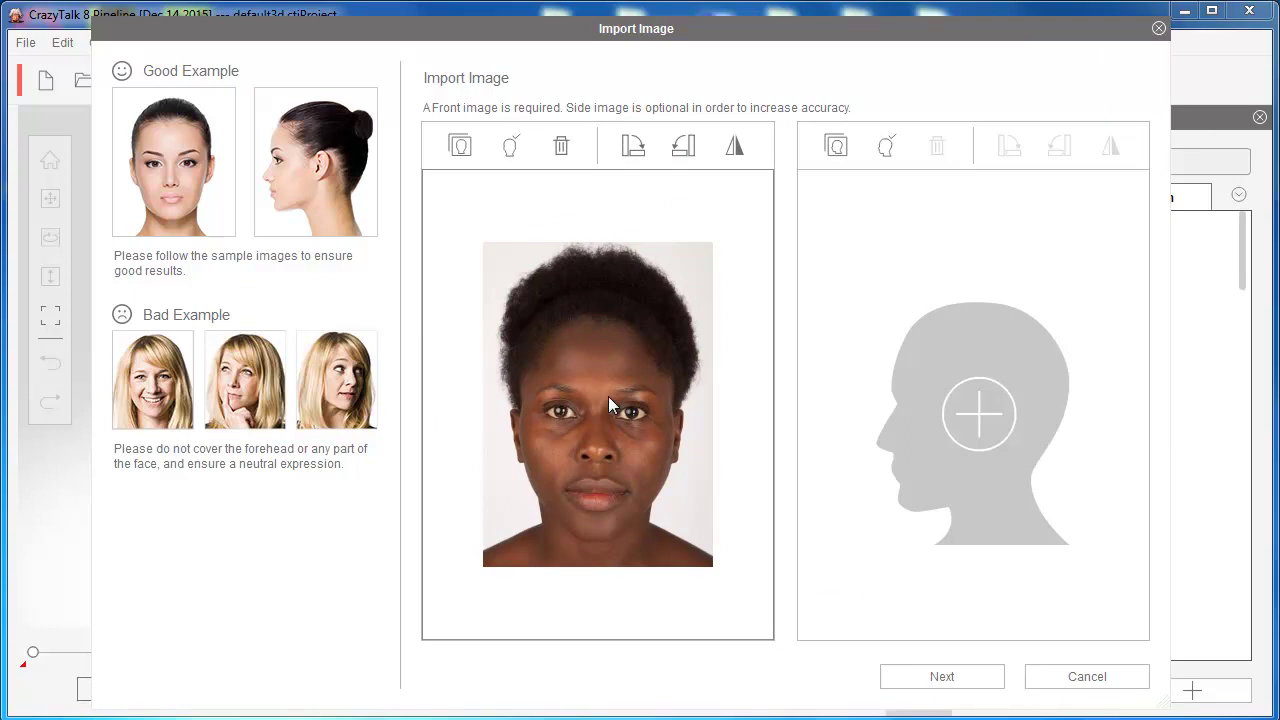
Examine the imported front photo up close and at full size to check its facial detail.
scroll(604, 393, "up", 5)
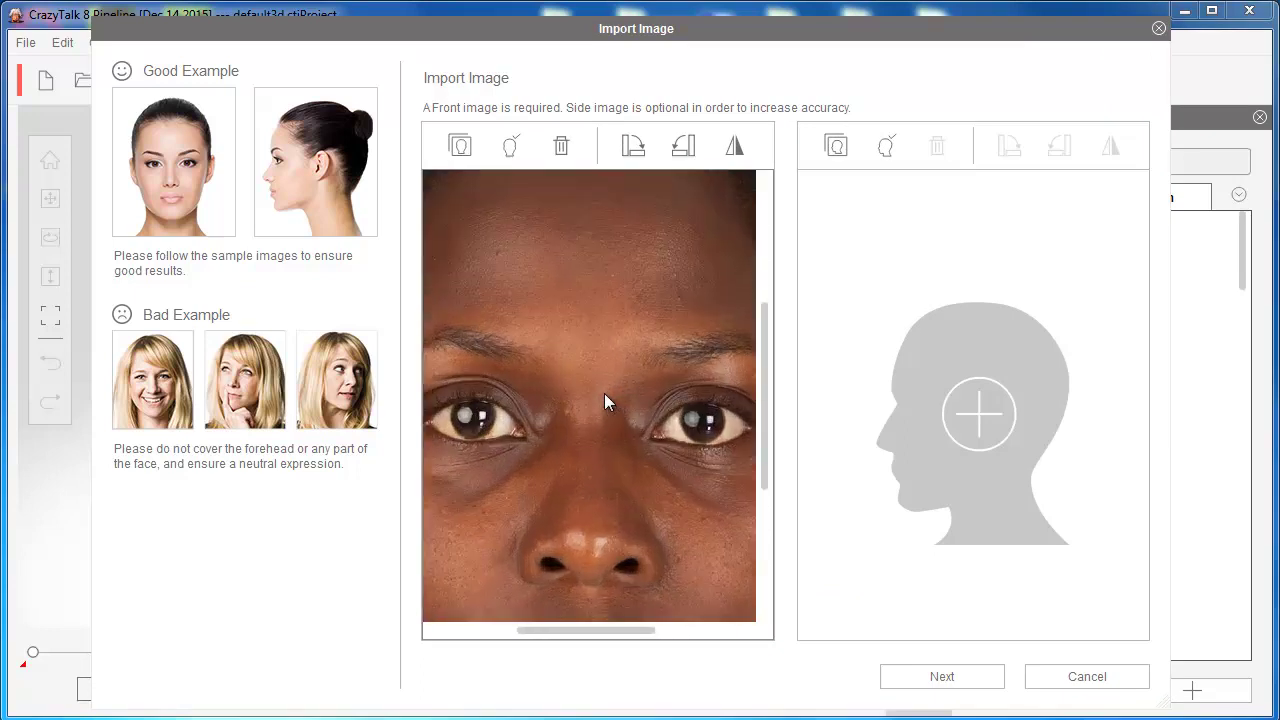
scroll(601, 395, "down", 5)
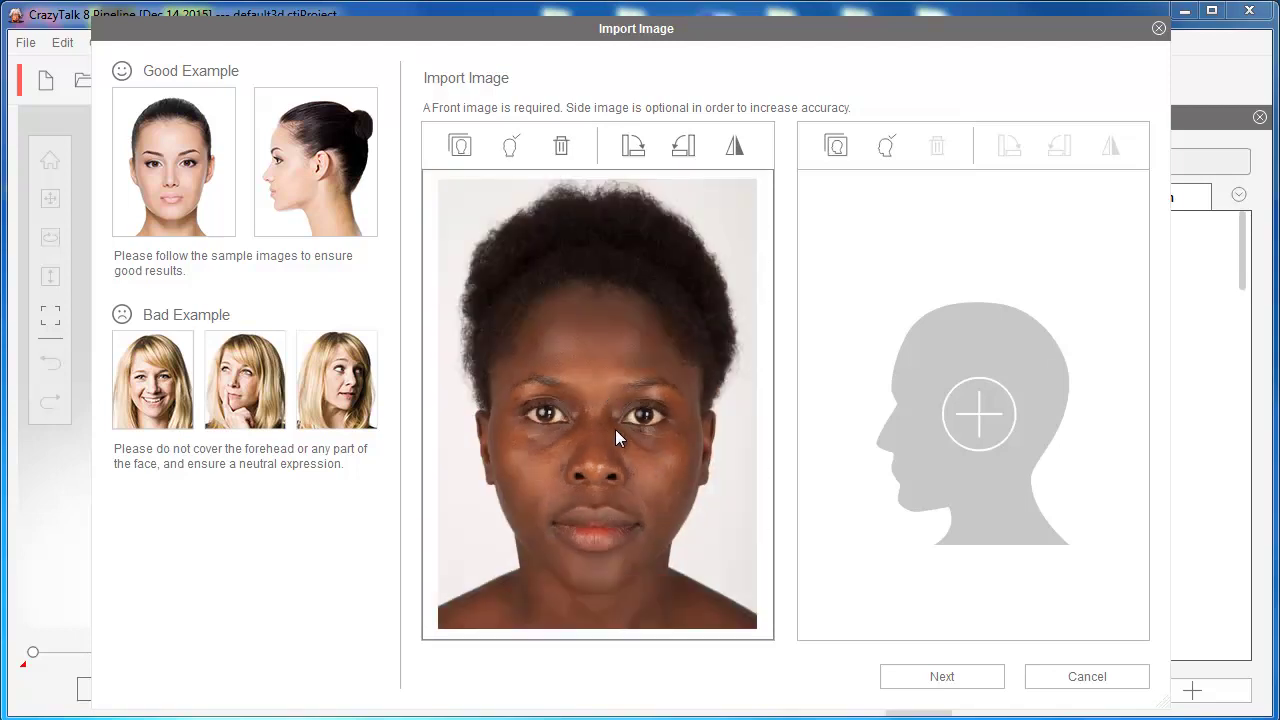
scroll(613, 413, "up", 3)
scroll(613, 413, "down", 2)
scroll(613, 413, "down", 2)
scroll(613, 413, "up", 4)
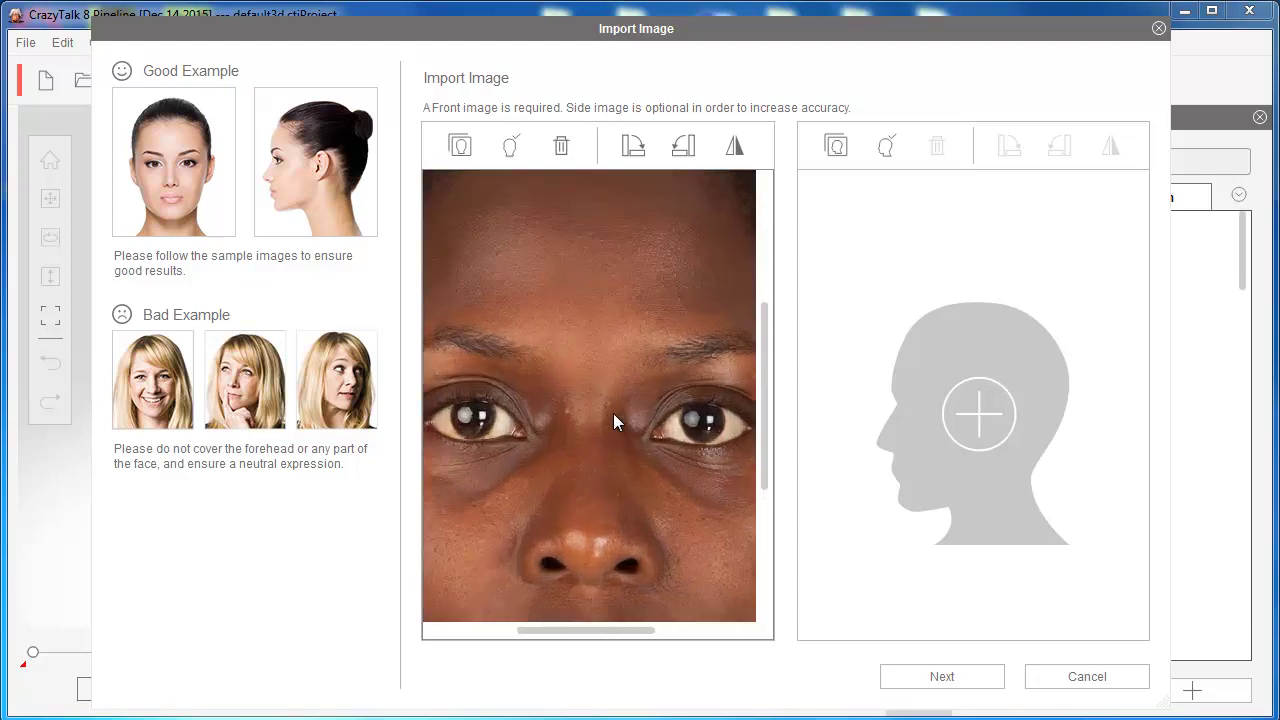
scroll(613, 413, "down", 4)
scroll(613, 413, "up", 4)
scroll(613, 421, "down", 2)
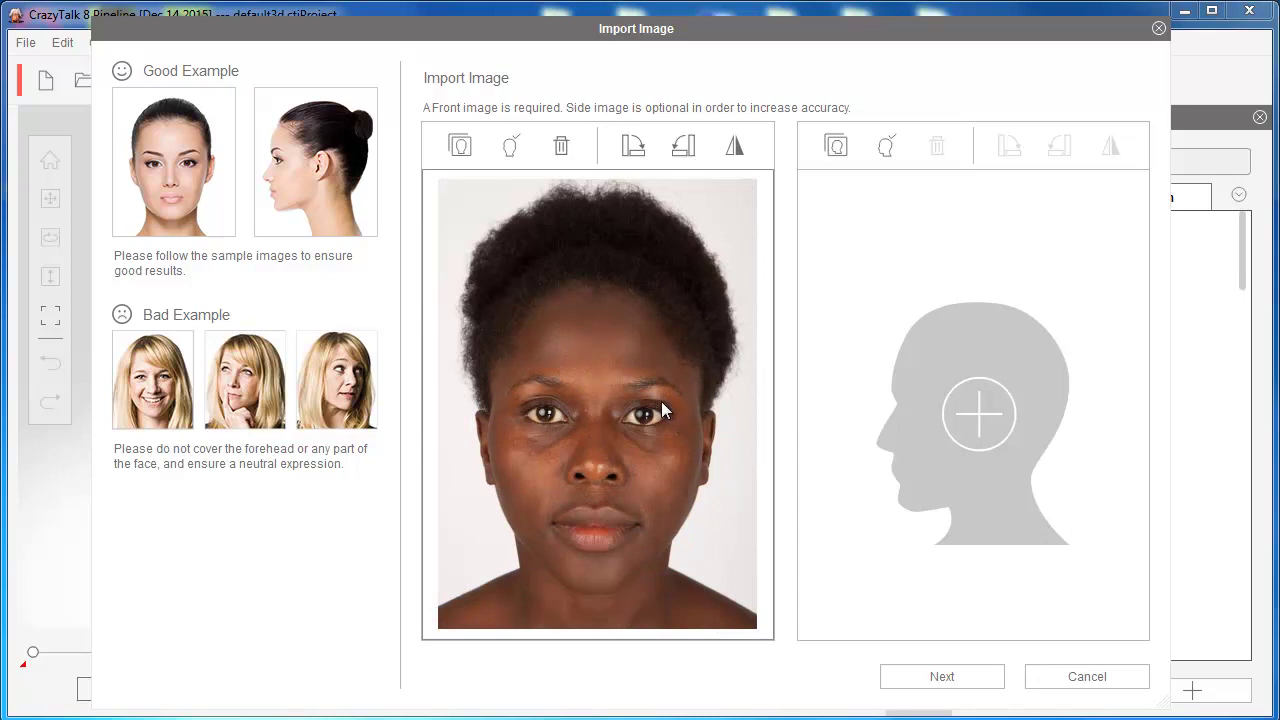
Proceed to front image editing and mark the outer and inner corners of the right and left eyes.
left_click(942, 676)
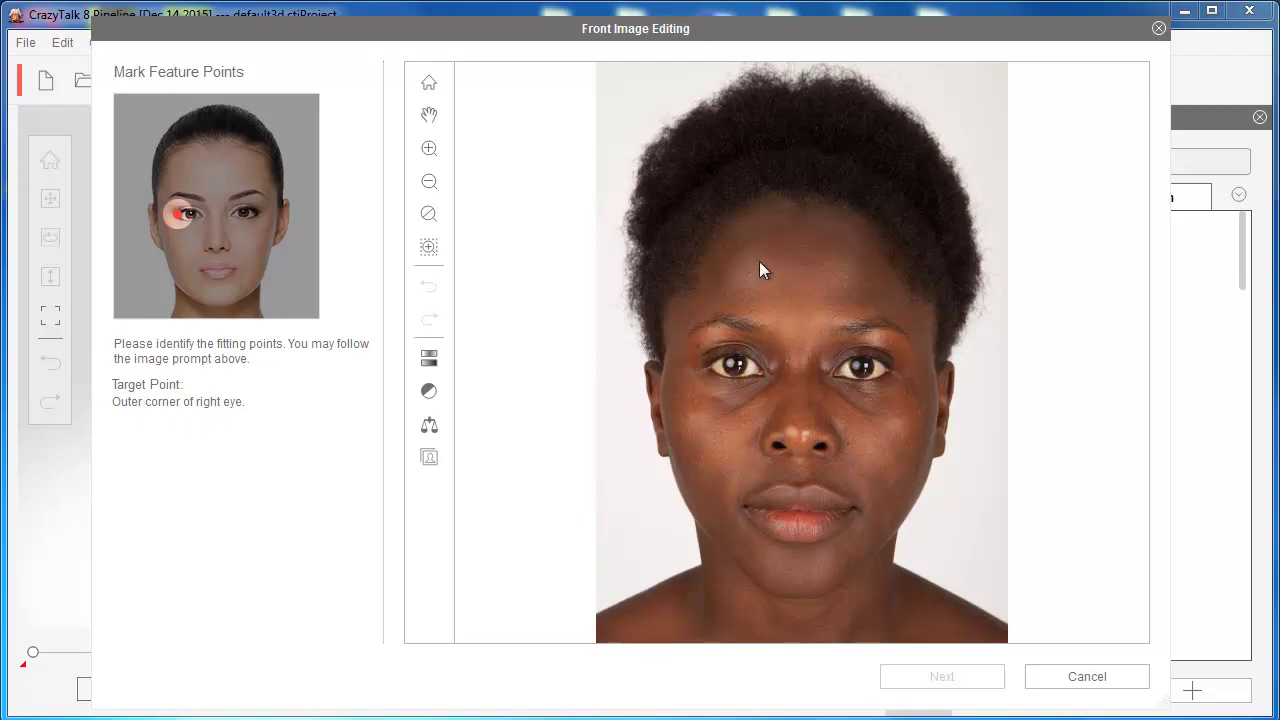
left_click(706, 368)
scroll(793, 401, "up", 1)
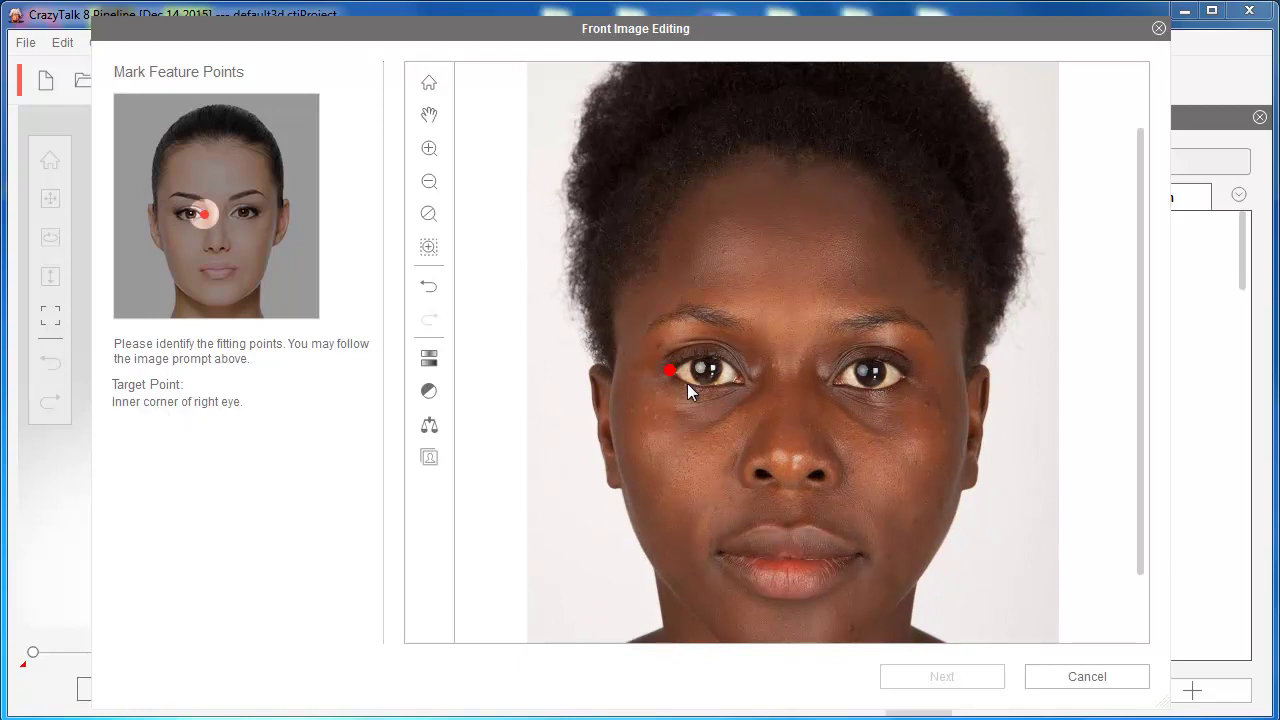
left_click(741, 382)
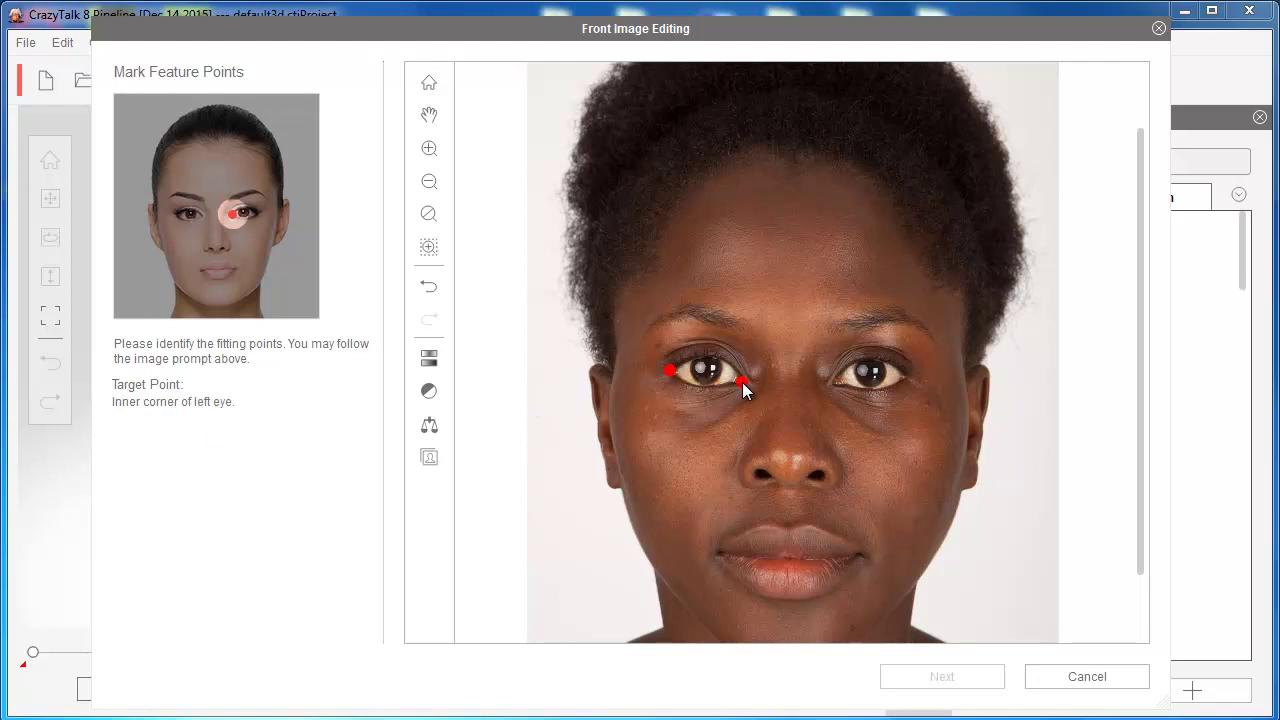
left_click(831, 382)
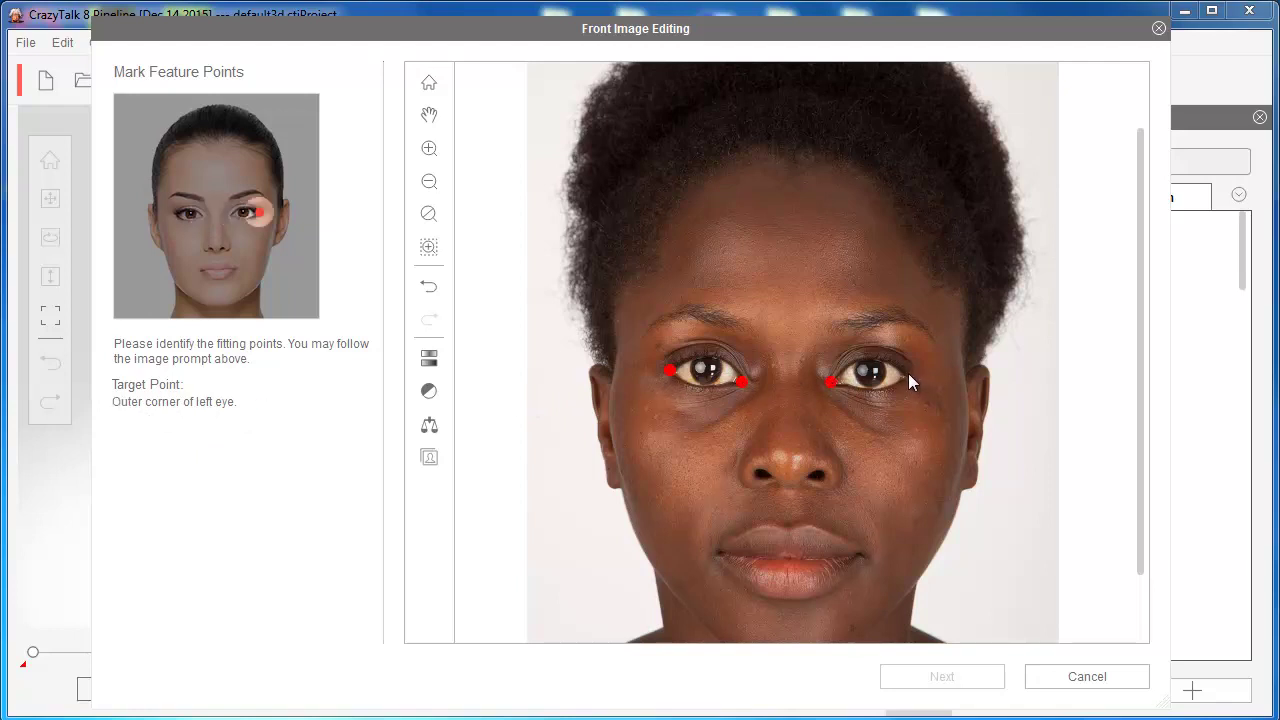
left_click(908, 373)
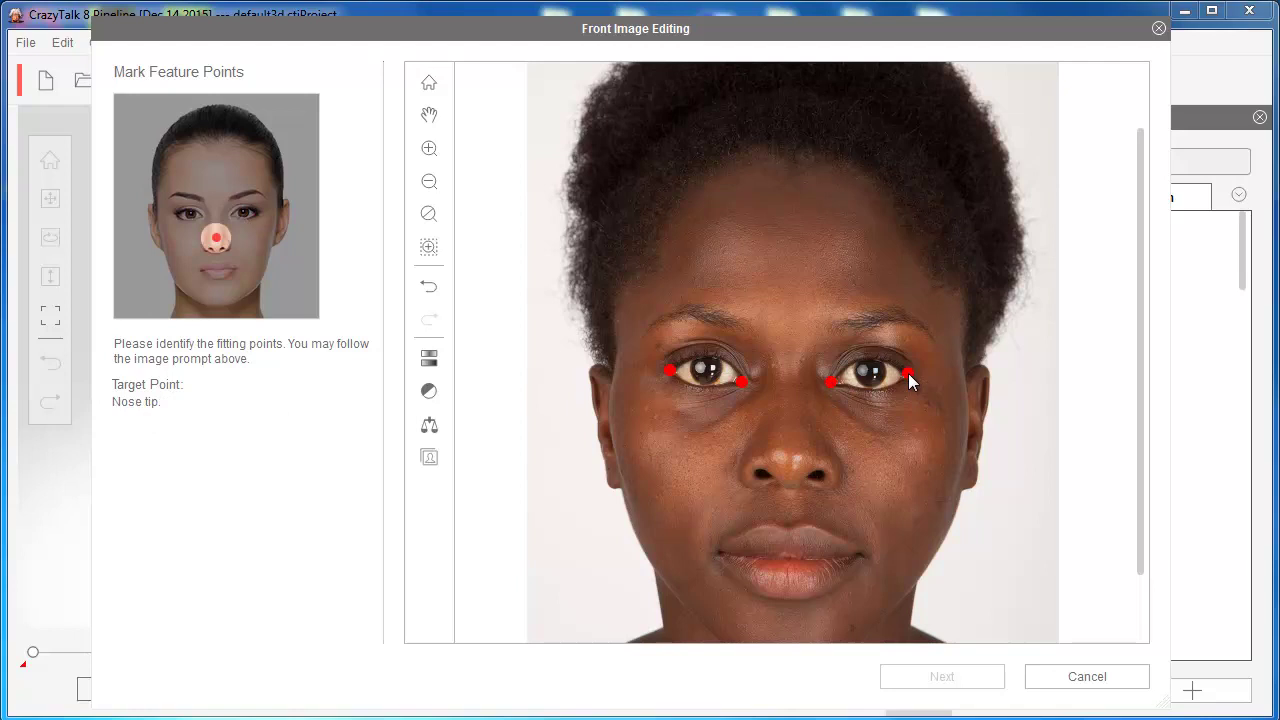
Mark the nose tip, the right corner, center and left corner of the mouth on the front photo.
left_click(787, 456)
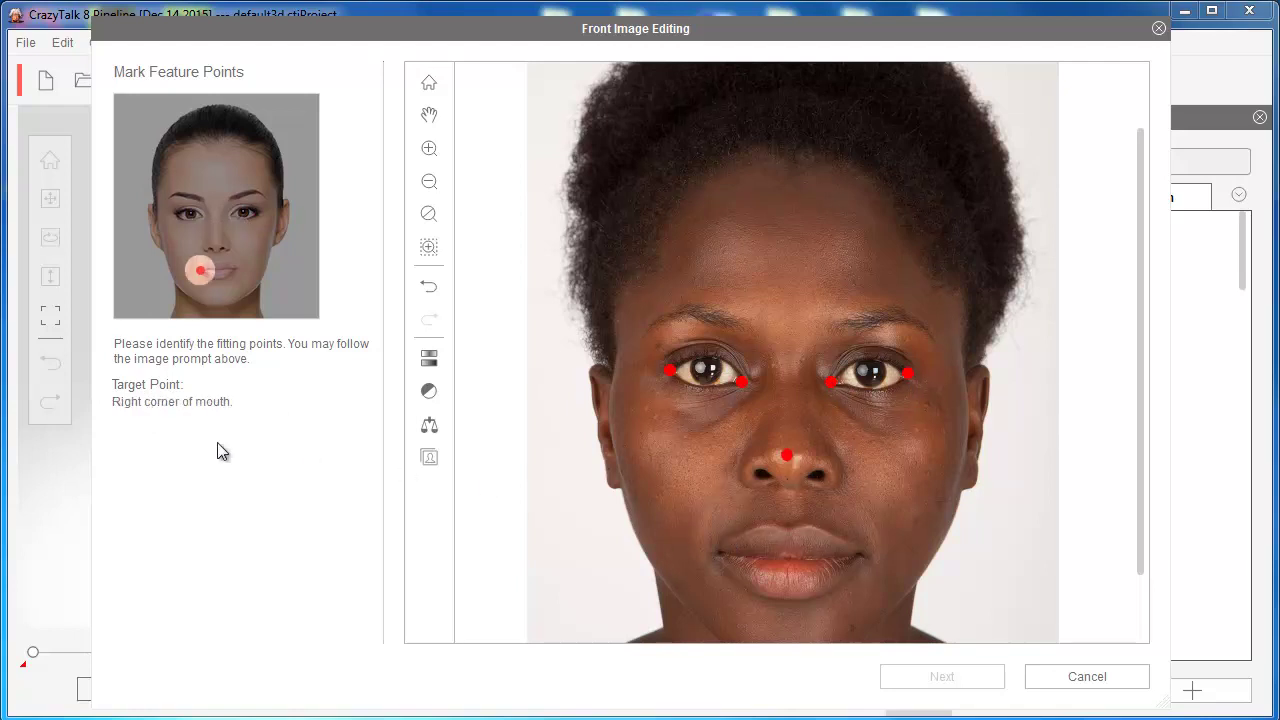
left_click(721, 551)
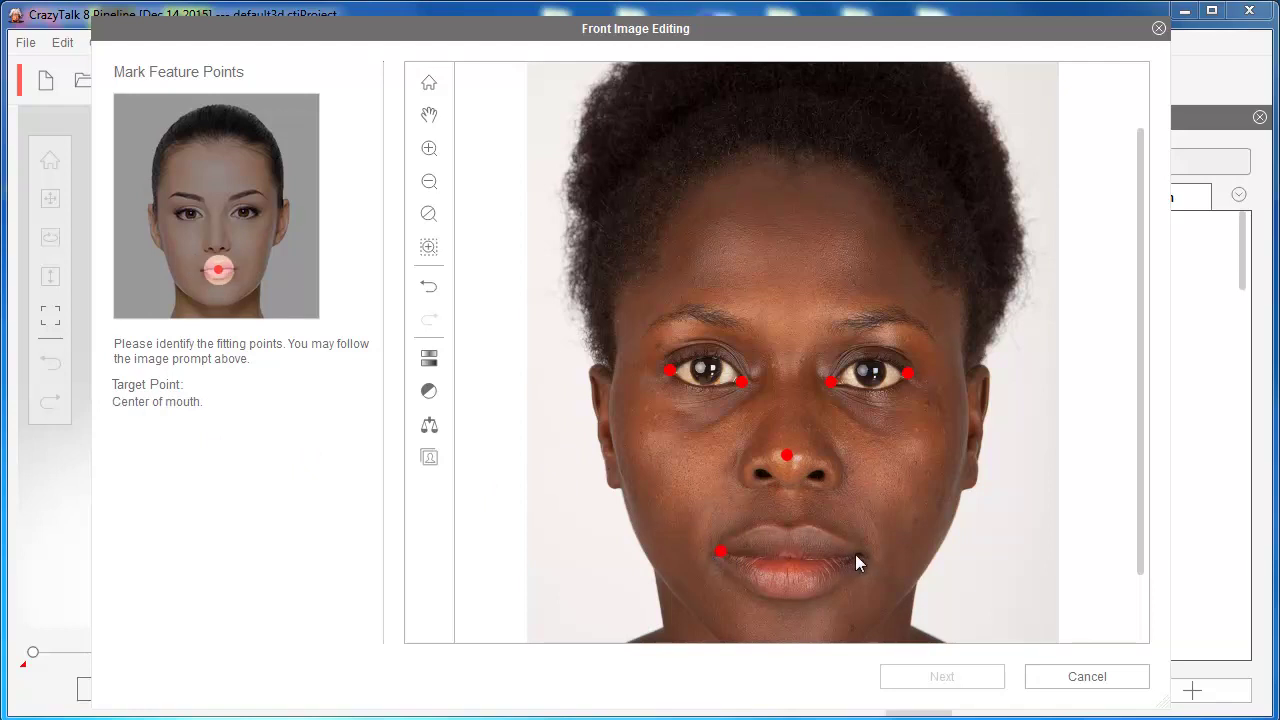
left_click(788, 562)
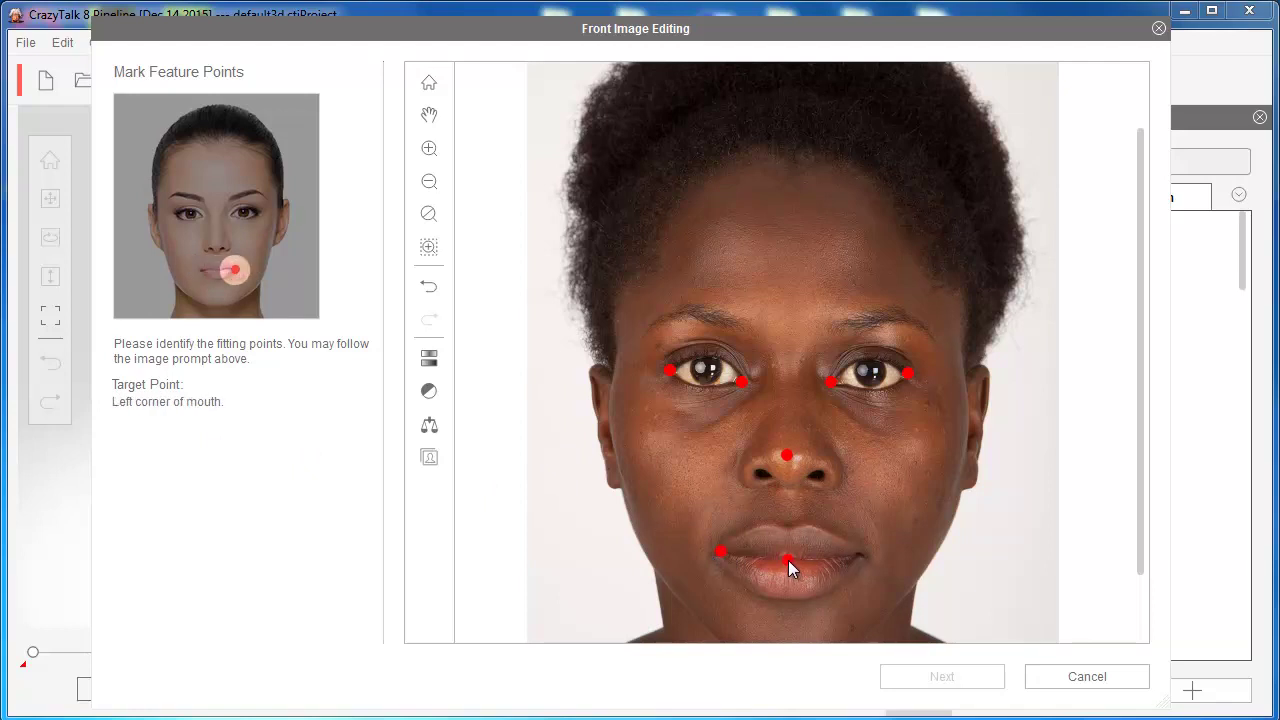
left_click(861, 560)
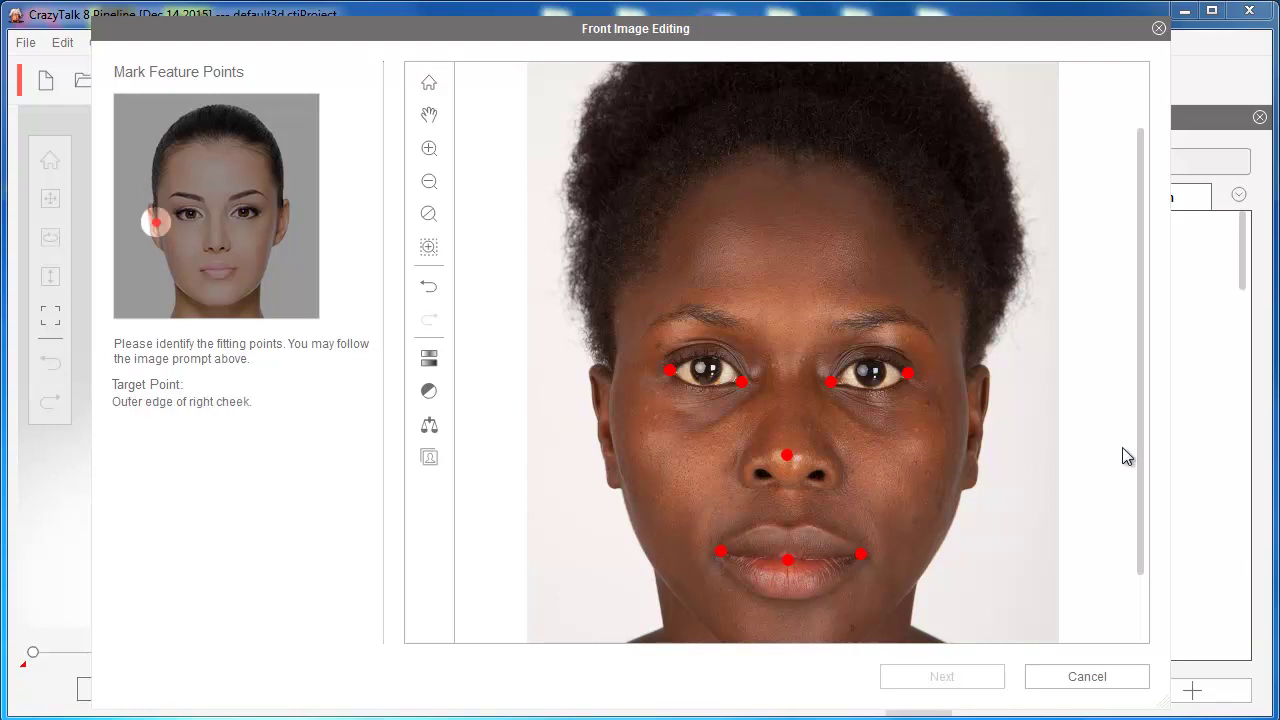
Mark the face outline at the right cheek, right jaw edge, lower chin, left jaw edge and left cheek.
left_click_drag(1138, 430, 1143, 508)
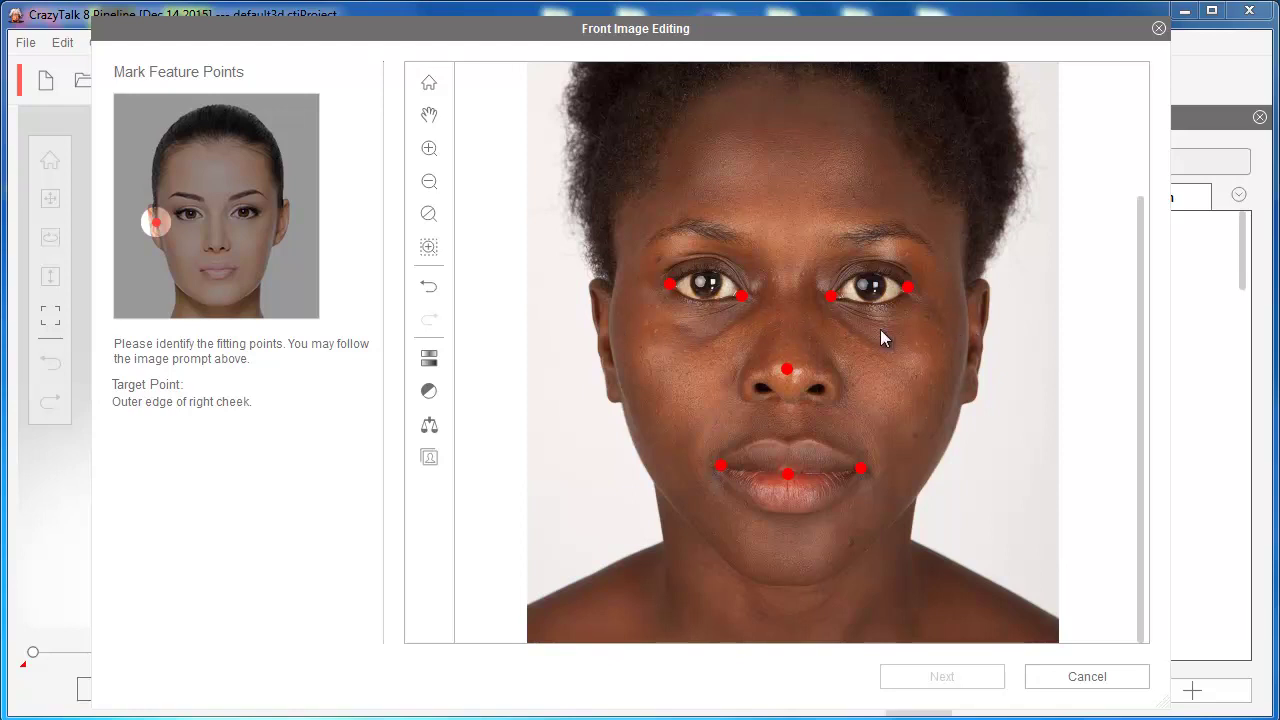
left_click(610, 337)
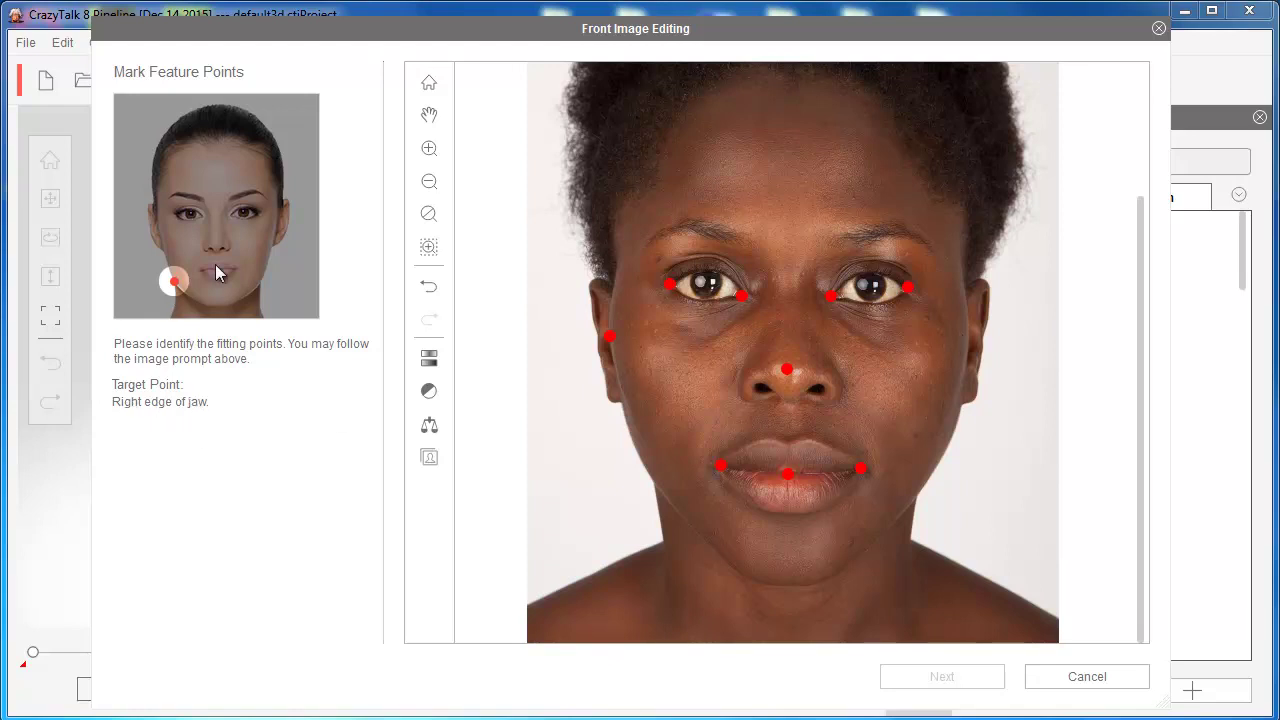
left_click(646, 469)
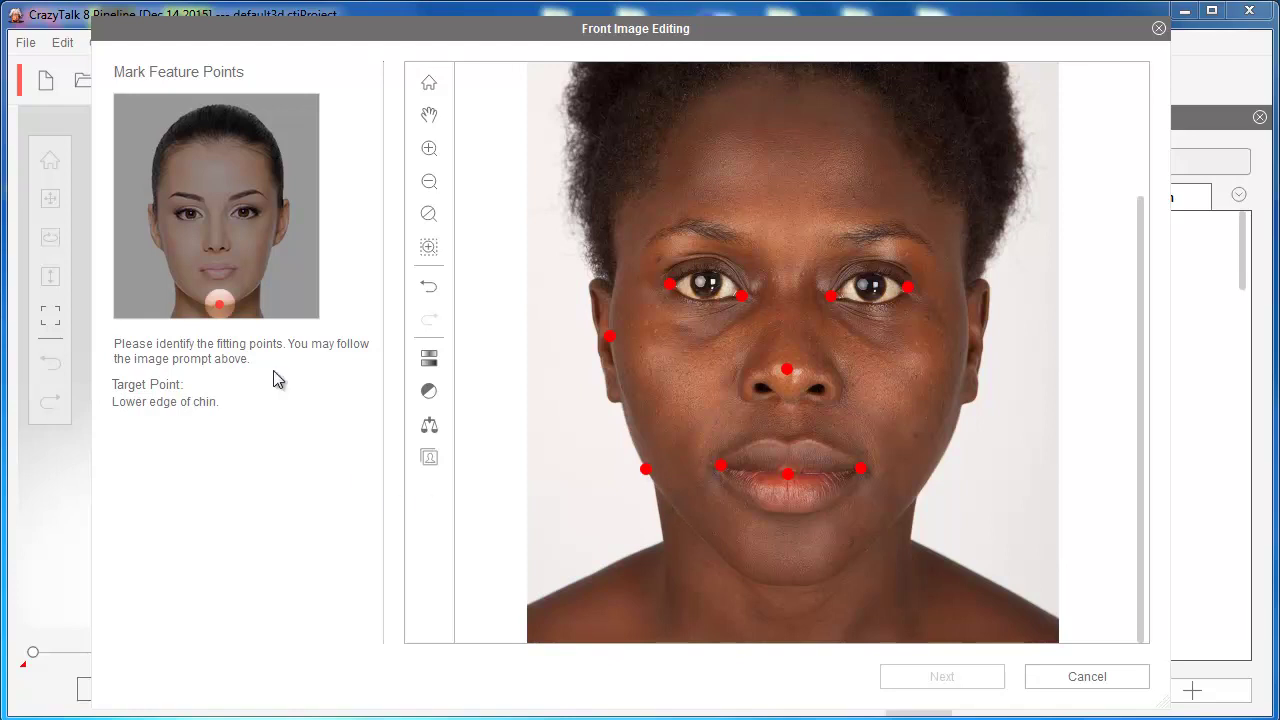
left_click(784, 585)
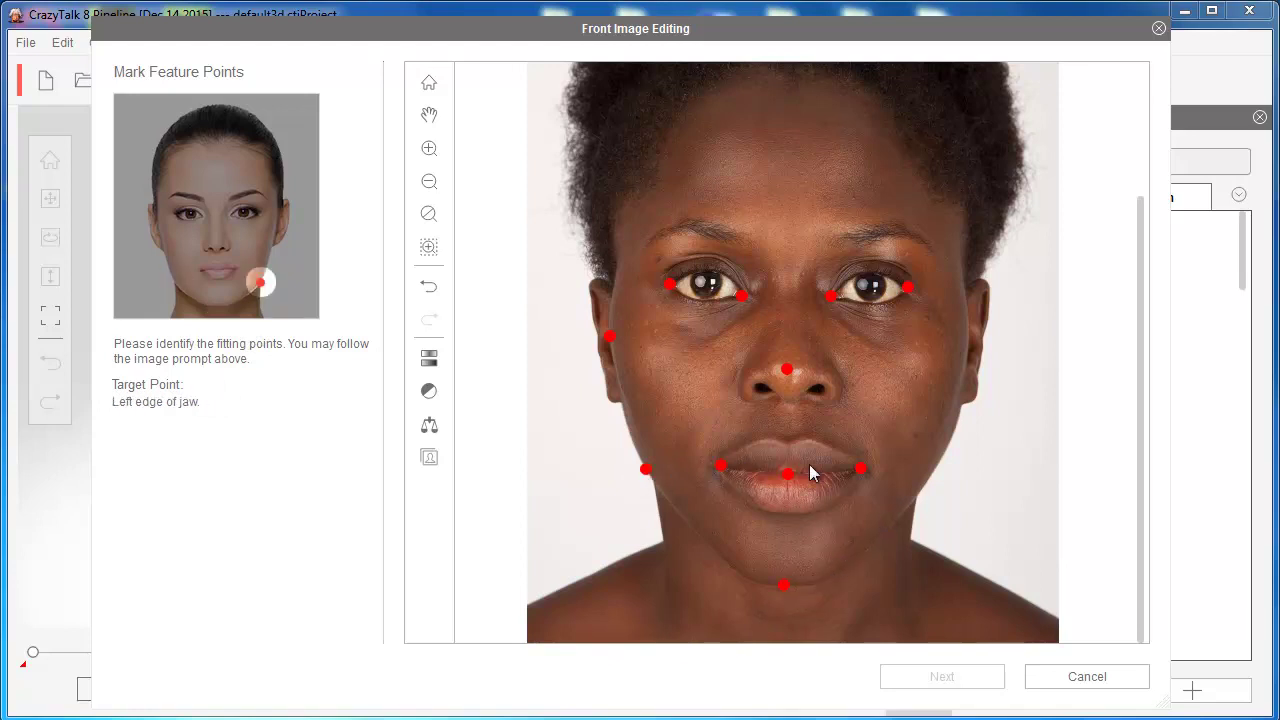
left_click(932, 470)
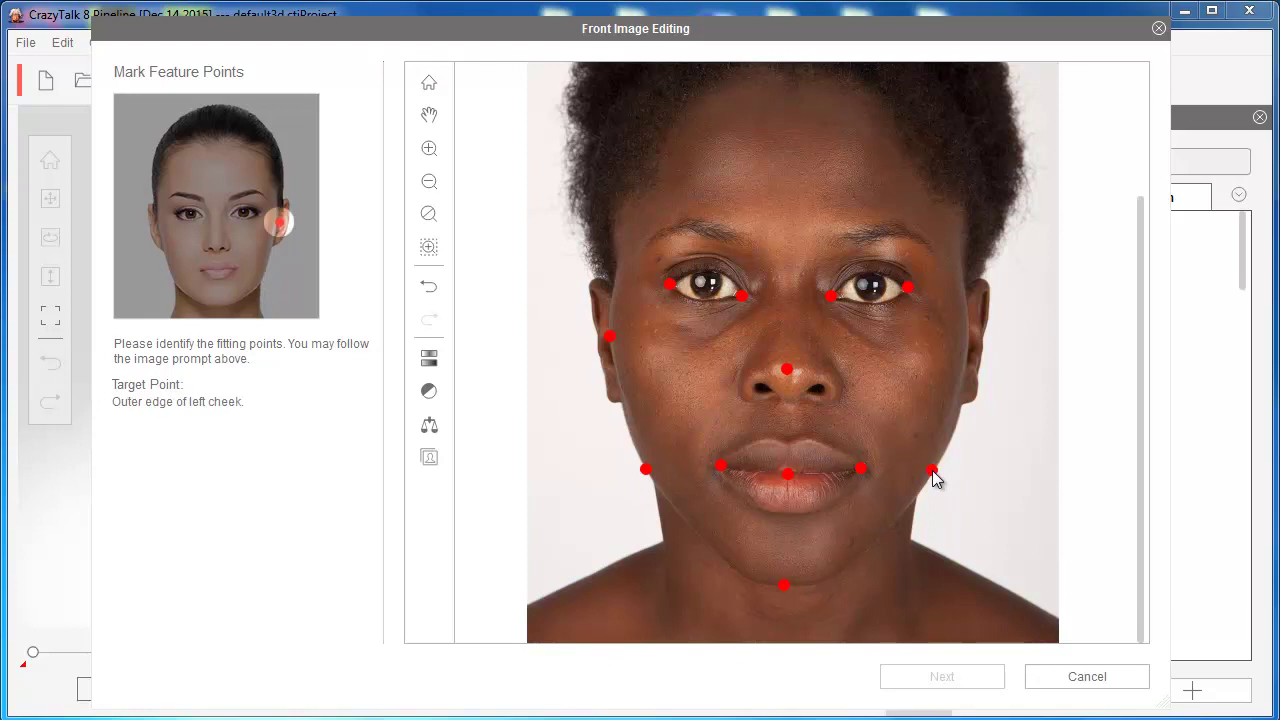
left_click(968, 333)
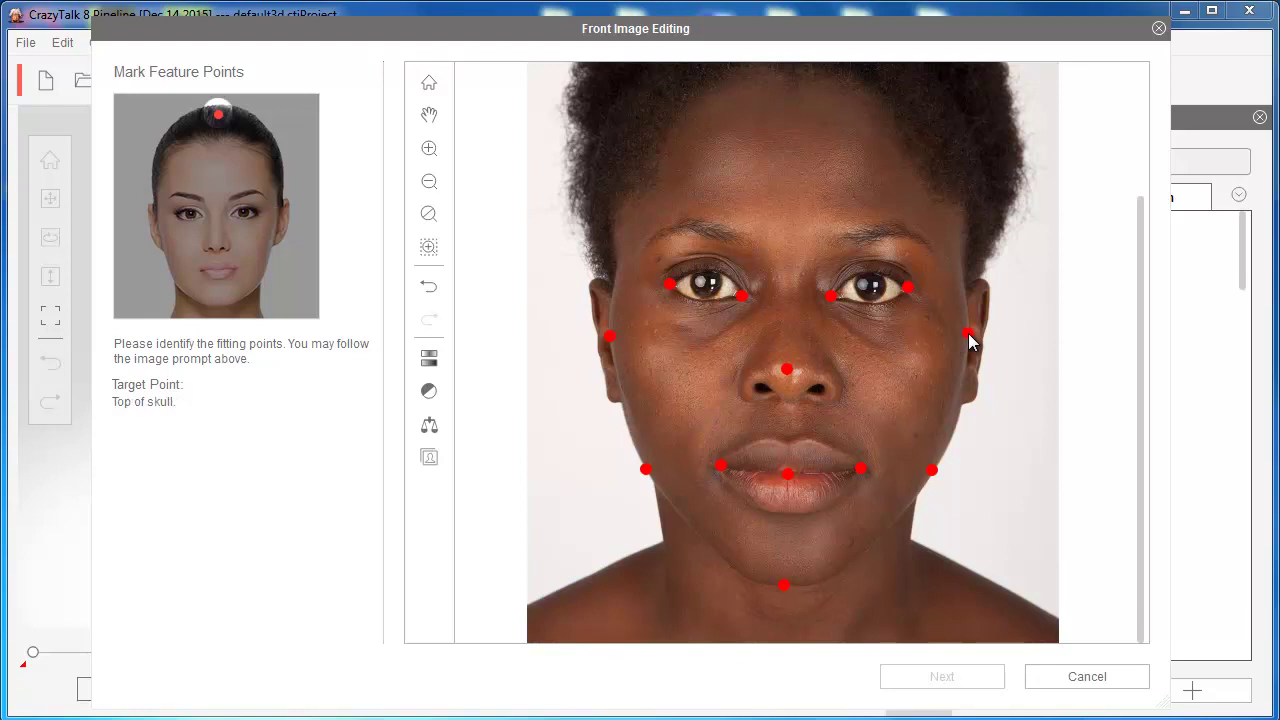
Mark the top of the skull within the hair, a little below the top edge of the hairstyle.
scroll(1141, 330, "up", 1)
left_click_drag(1141, 328, 1147, 200)
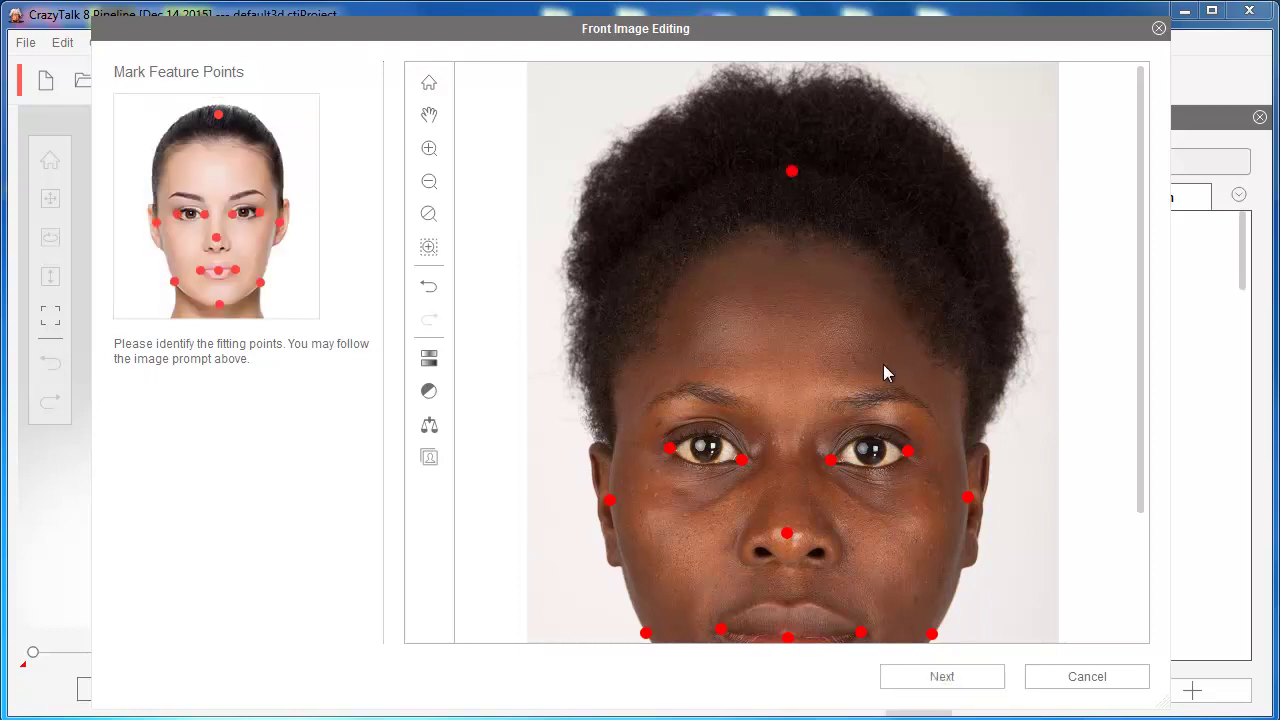
scroll(883, 366, "down", 4)
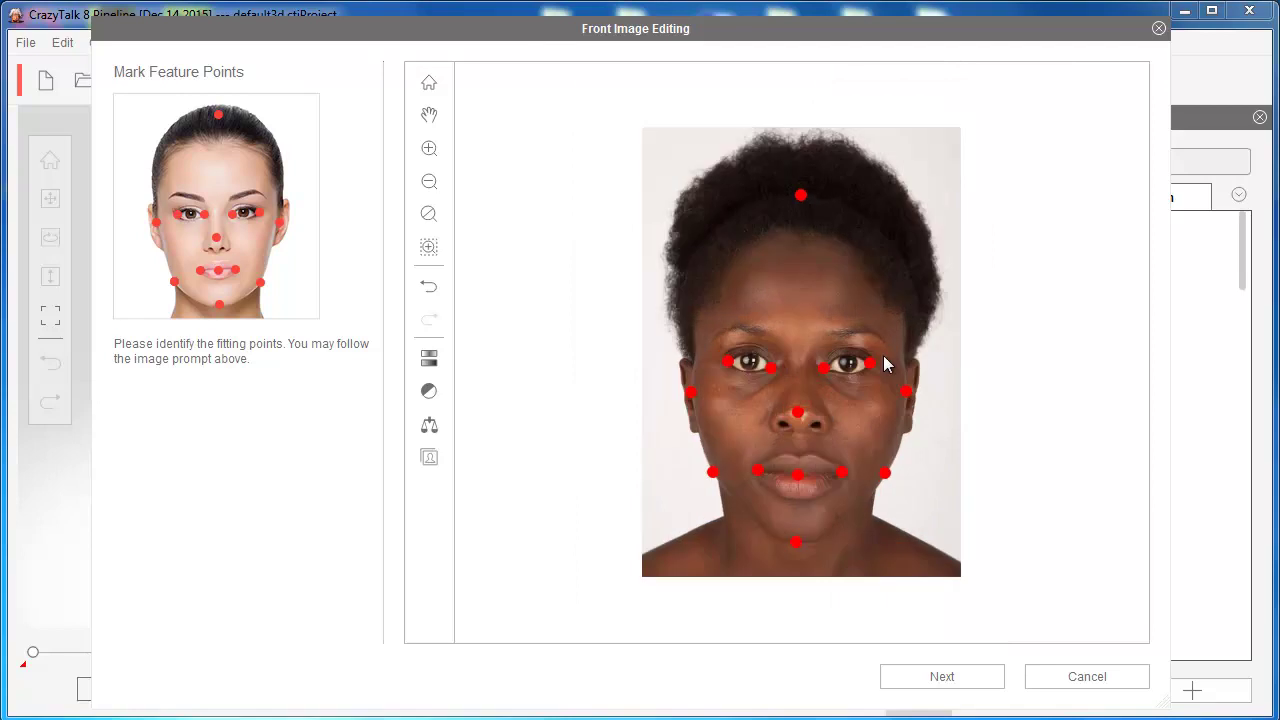
Accept the marked feature points, proceed to the 3D face profile selection, and move its dialog slightly toward the screen's upper-left corner.
scroll(883, 357, "up", 3)
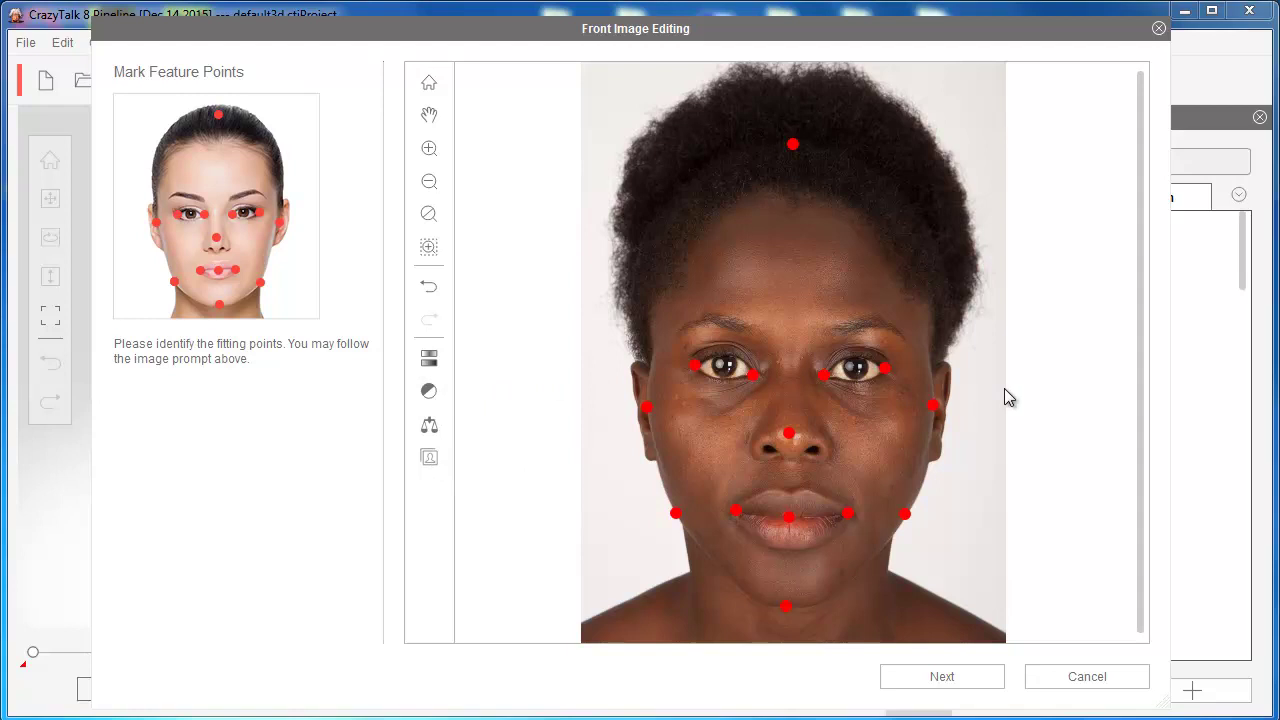
left_click(942, 680)
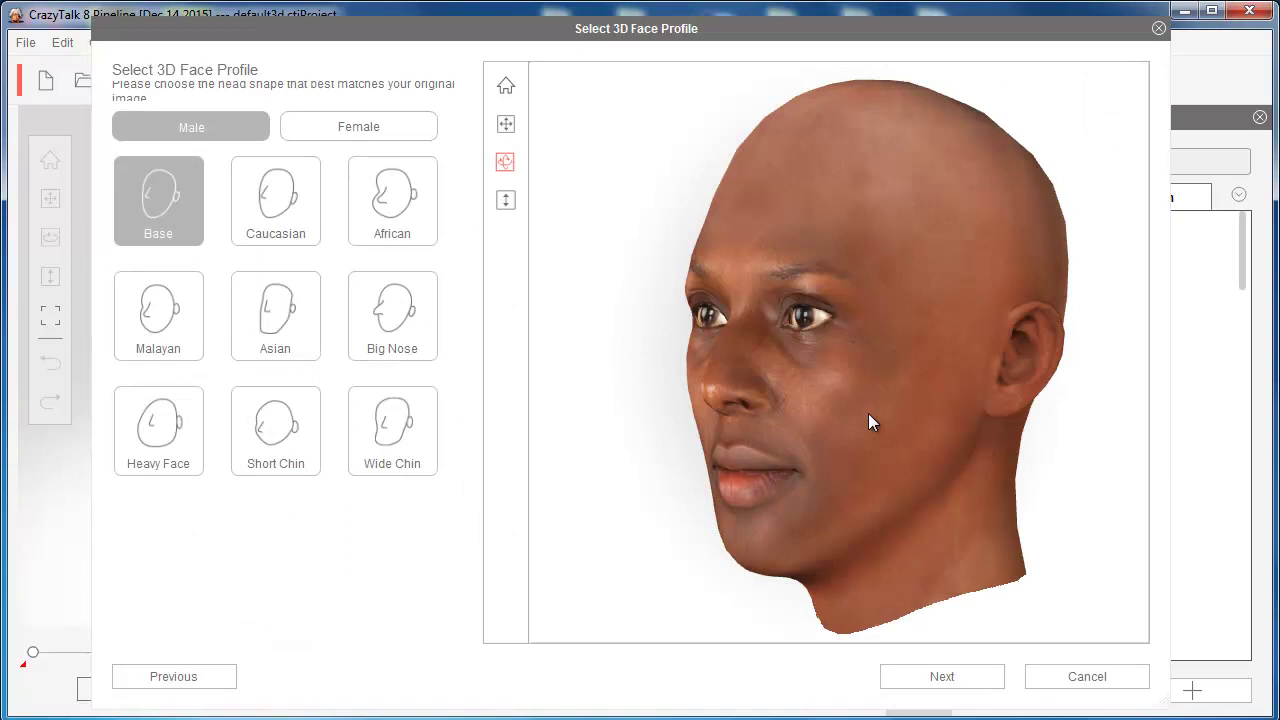
left_click_drag(624, 28, 589, 17)
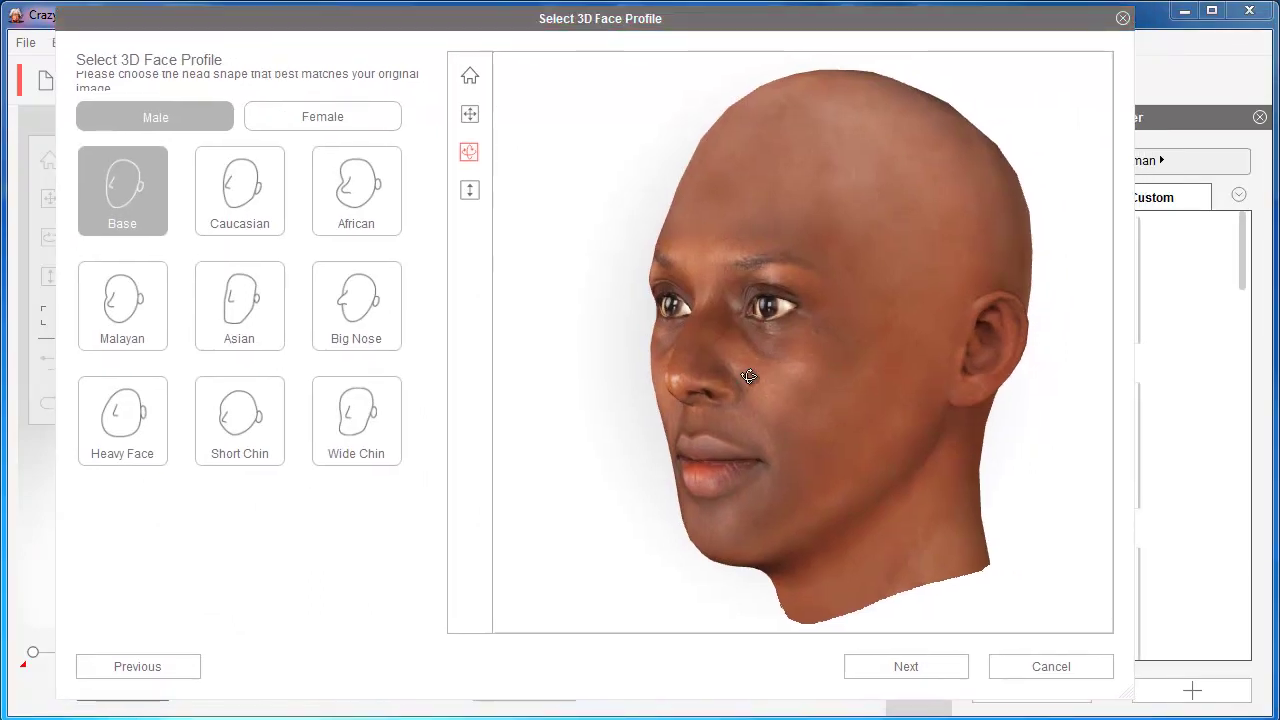
Examine the generated 3D head from the front and three-quarter views, including close-ups of the eyes, nose and mouth.
left_click_drag(736, 376, 1126, 380)
left_click_drag(760, 427, 1190, 430)
left_click_drag(706, 419, 740, 416)
scroll(825, 419, "up", 5)
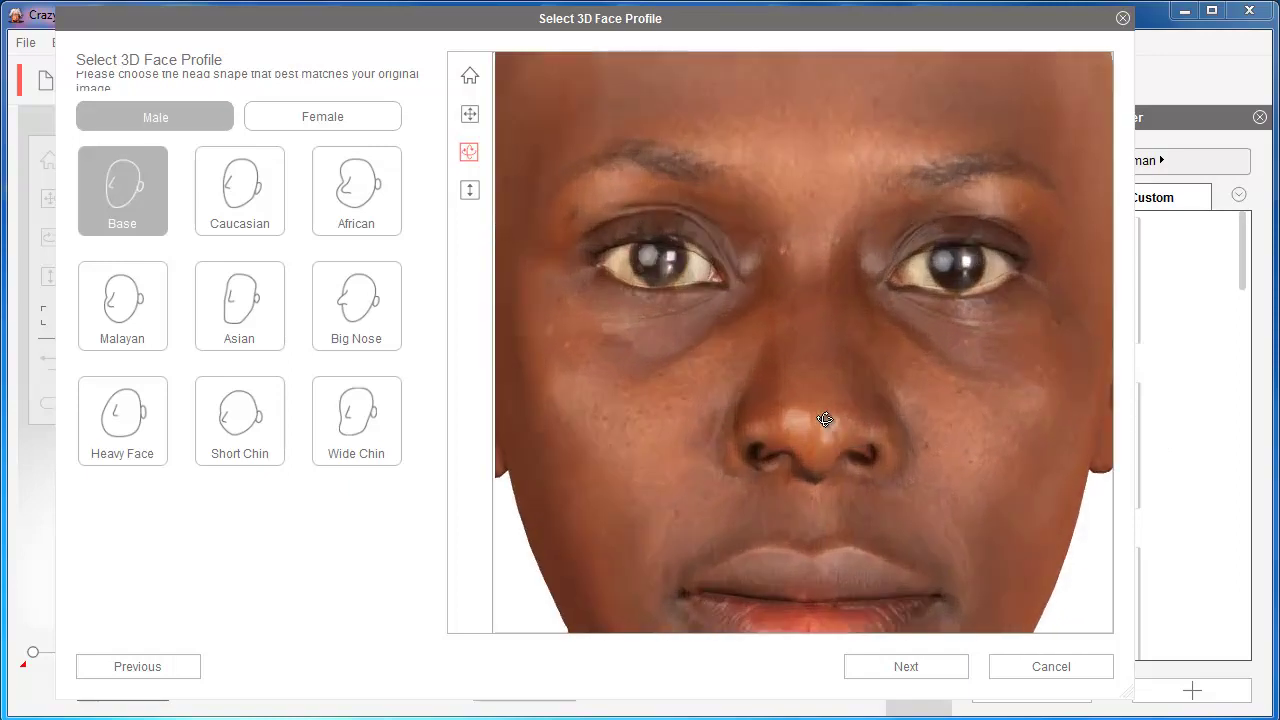
scroll(825, 419, "down", 5)
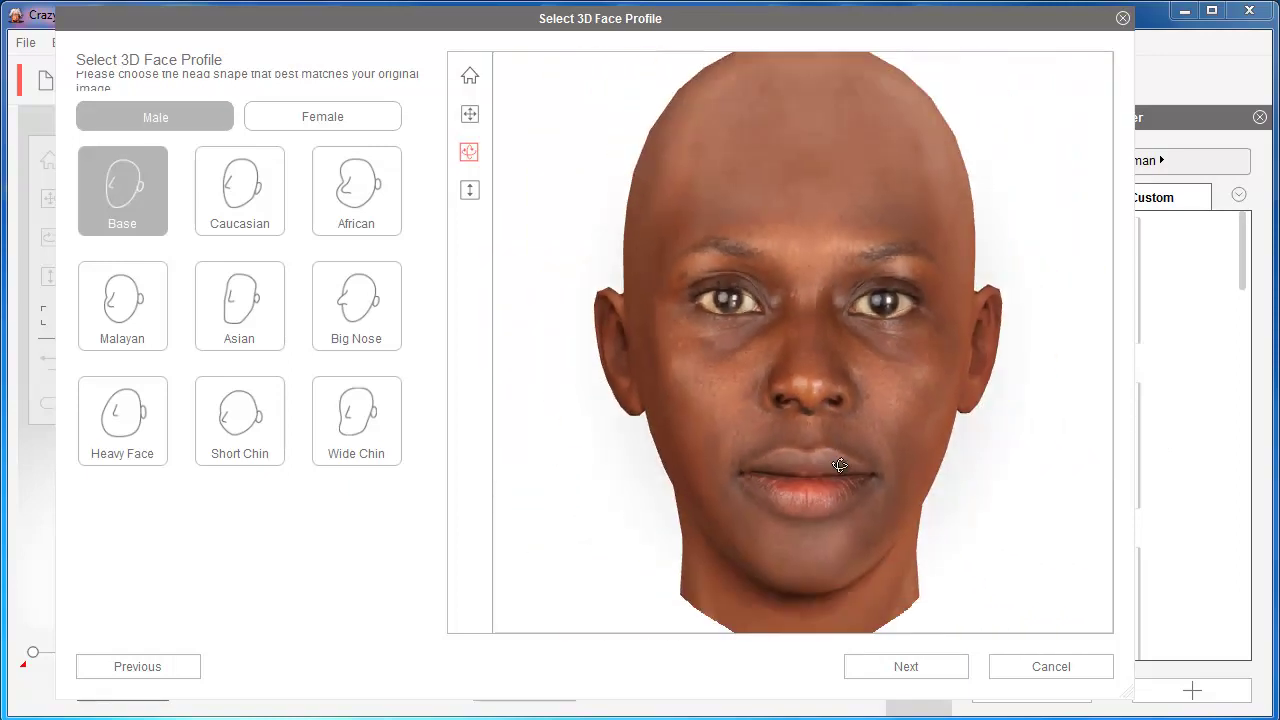
scroll(845, 465, "up", 1)
left_click_drag(845, 465, 783, 370)
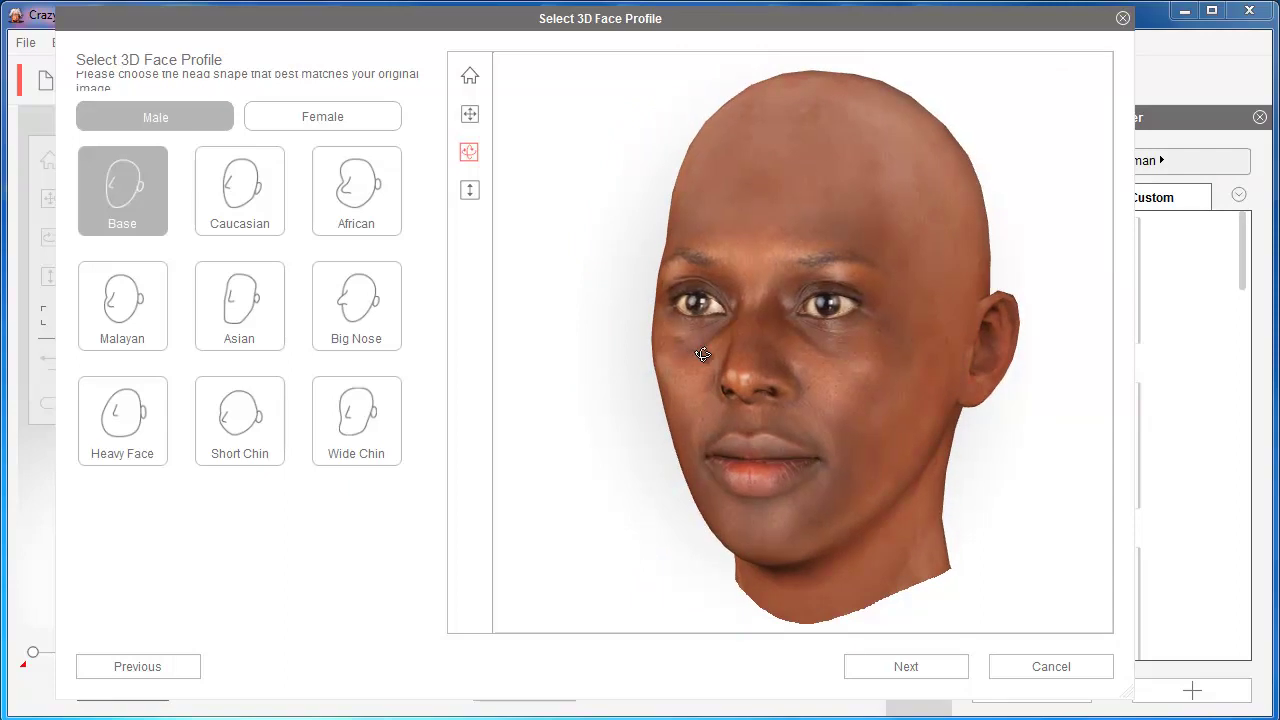
left_click_drag(705, 352, 769, 454)
scroll(849, 371, "up", 4)
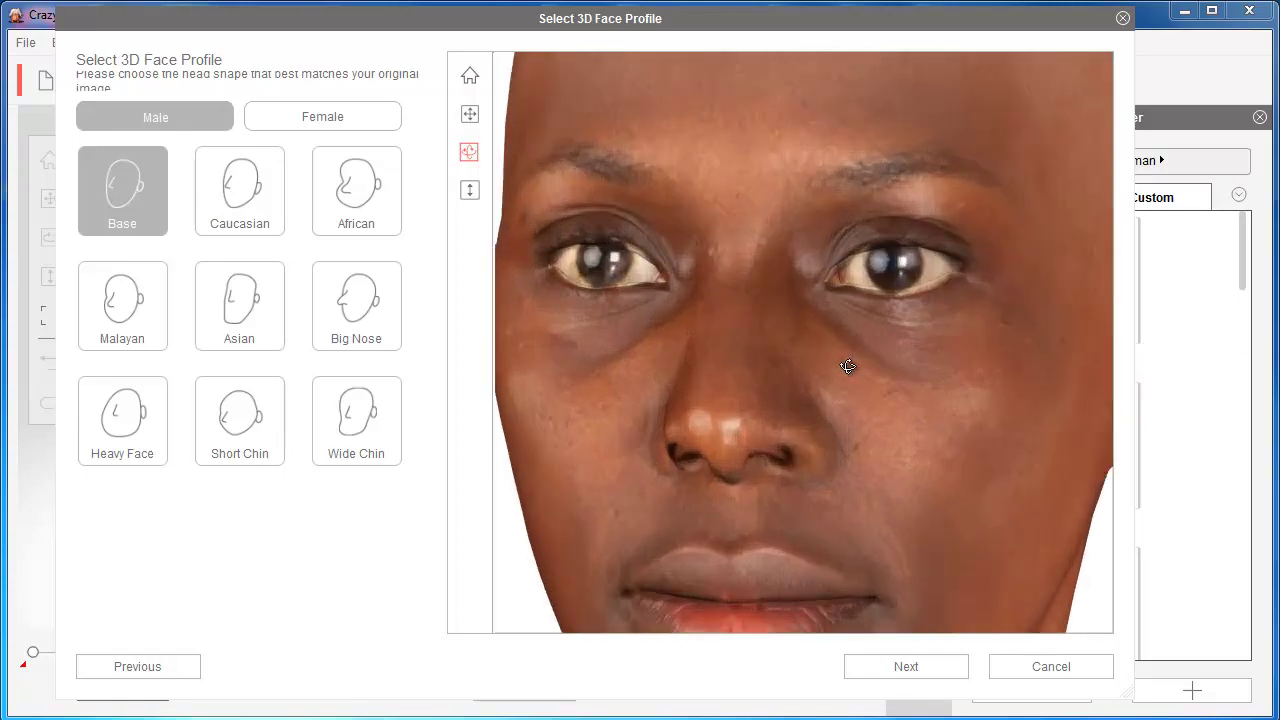
scroll(848, 366, "down", 5)
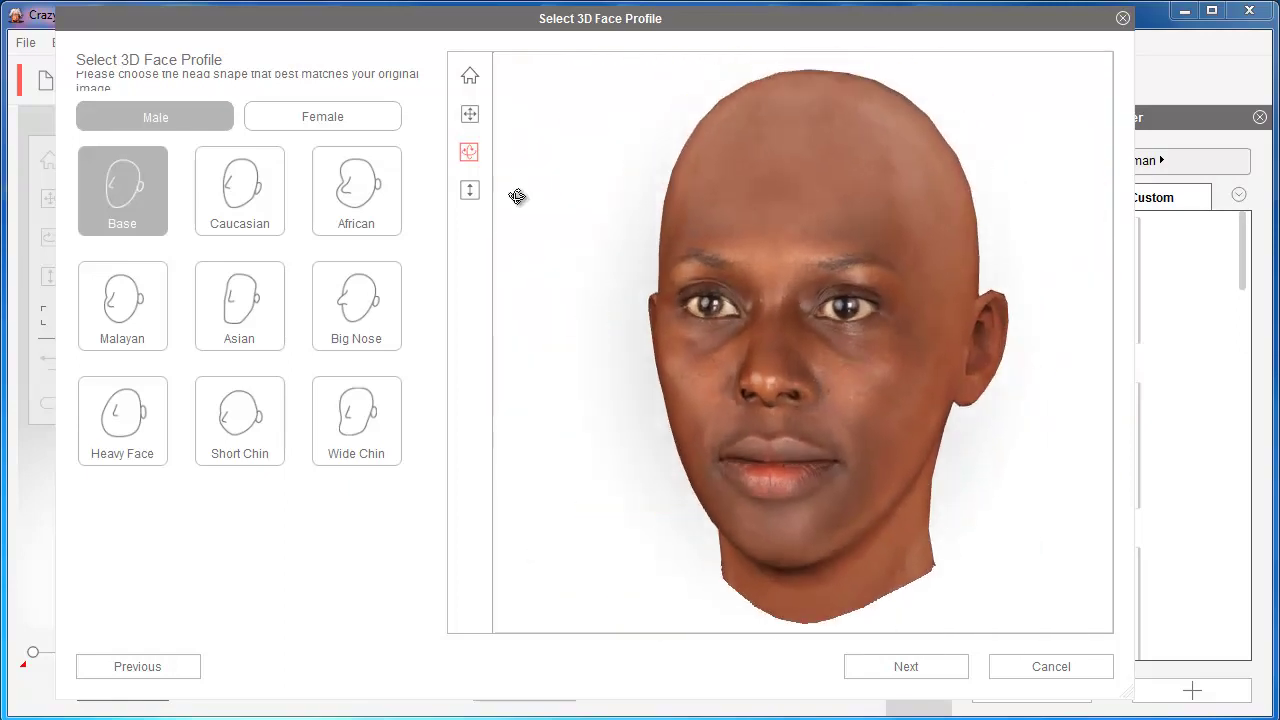
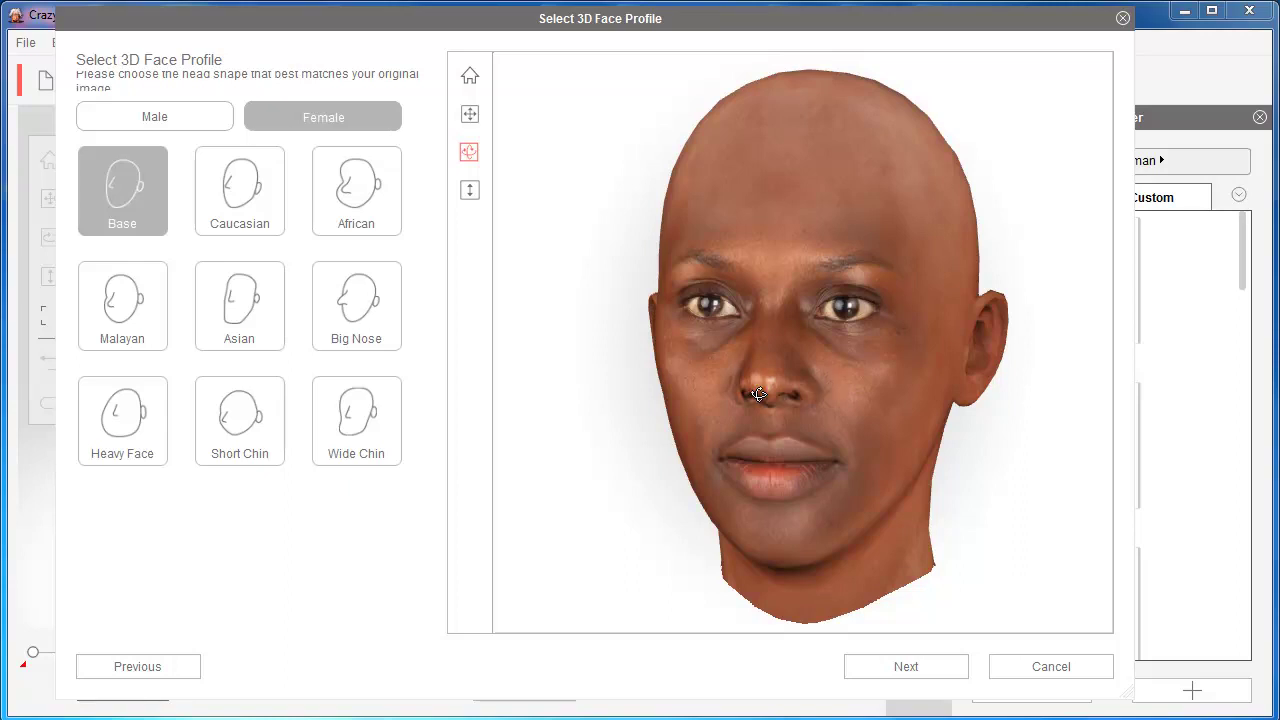
Try the female Base and Caucasian face profiles on the head, checking each from the side.
left_click(136, 201)
left_click_drag(946, 389, 645, 414)
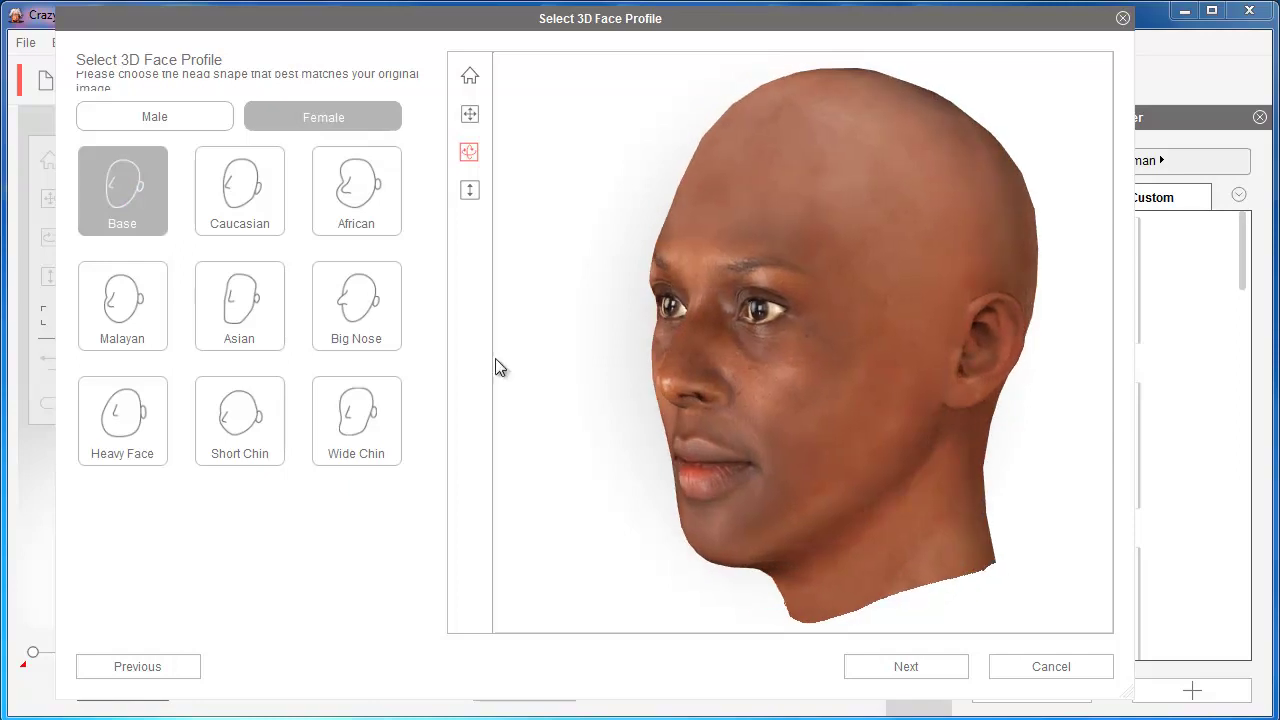
left_click(228, 203)
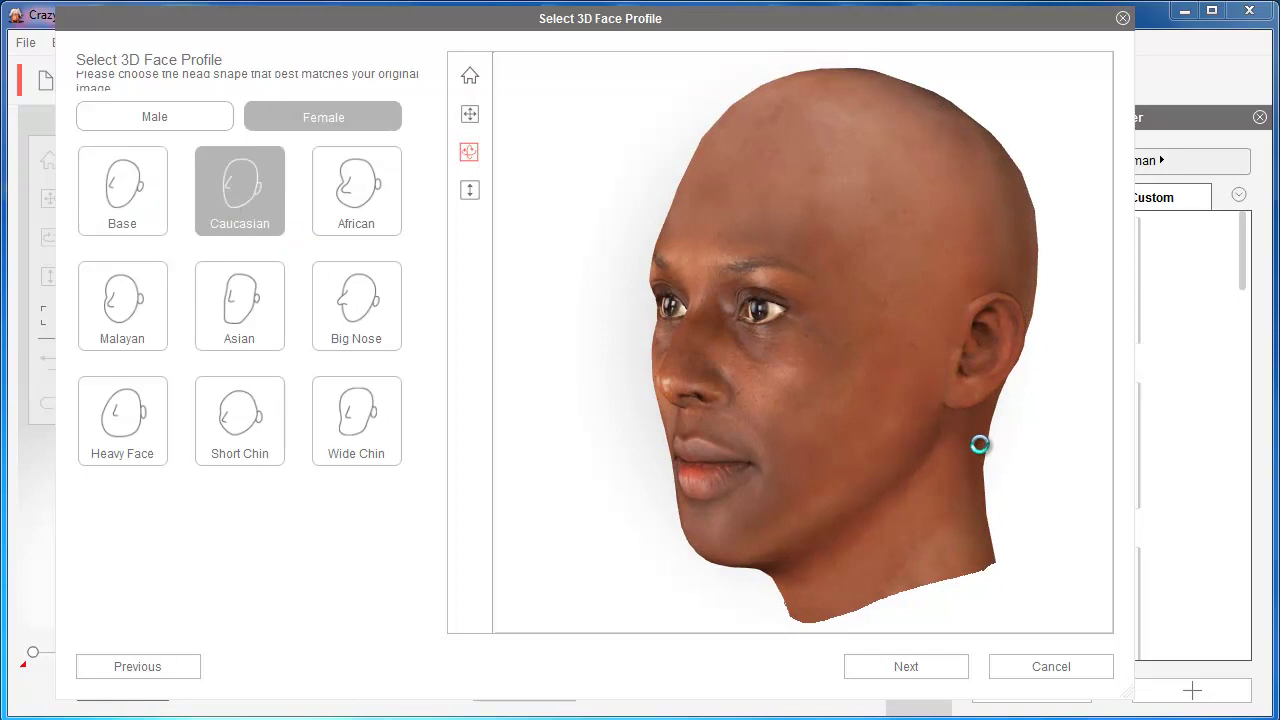
left_click_drag(943, 409, 635, 432)
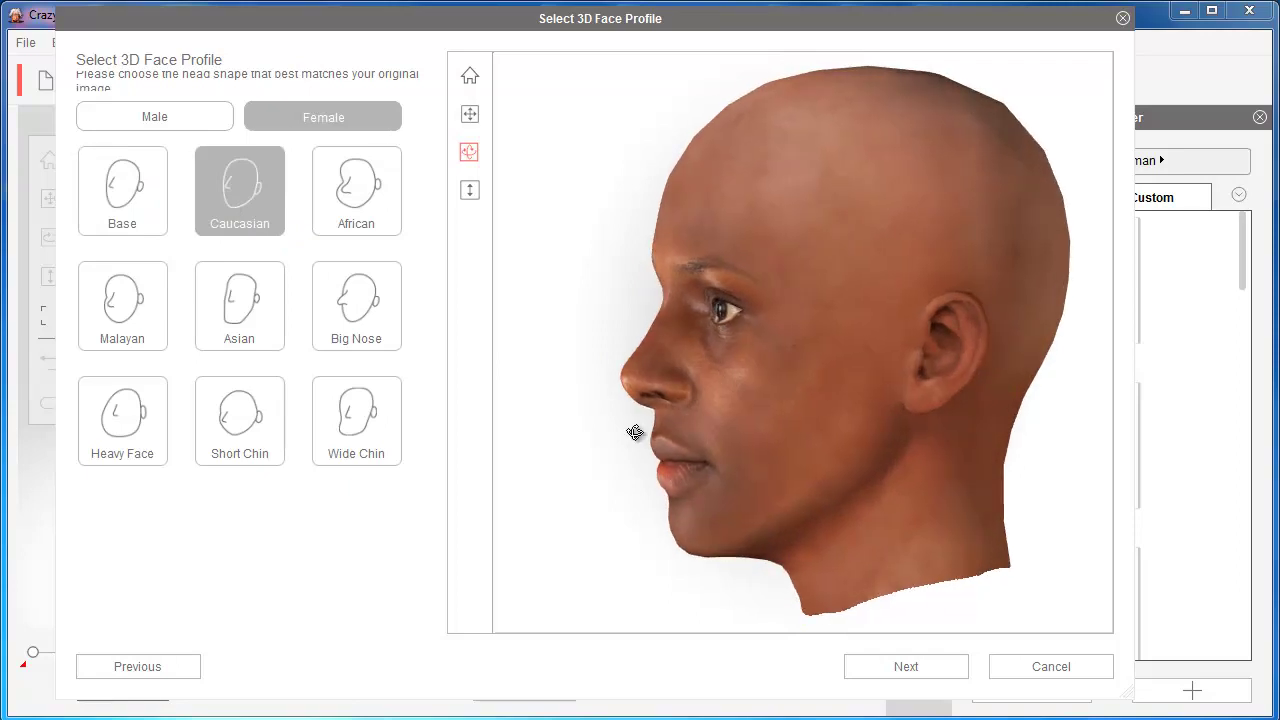
left_click_drag(910, 443, 676, 407)
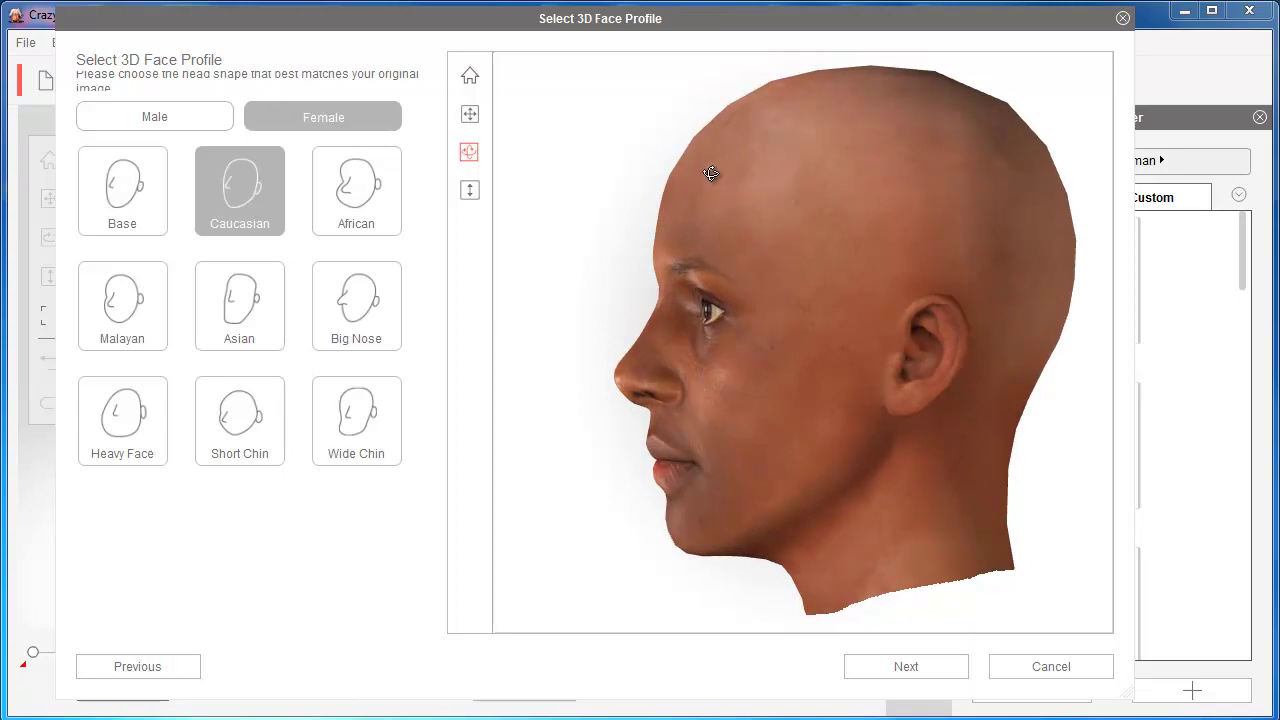
left_click_drag(1004, 232, 797, 380)
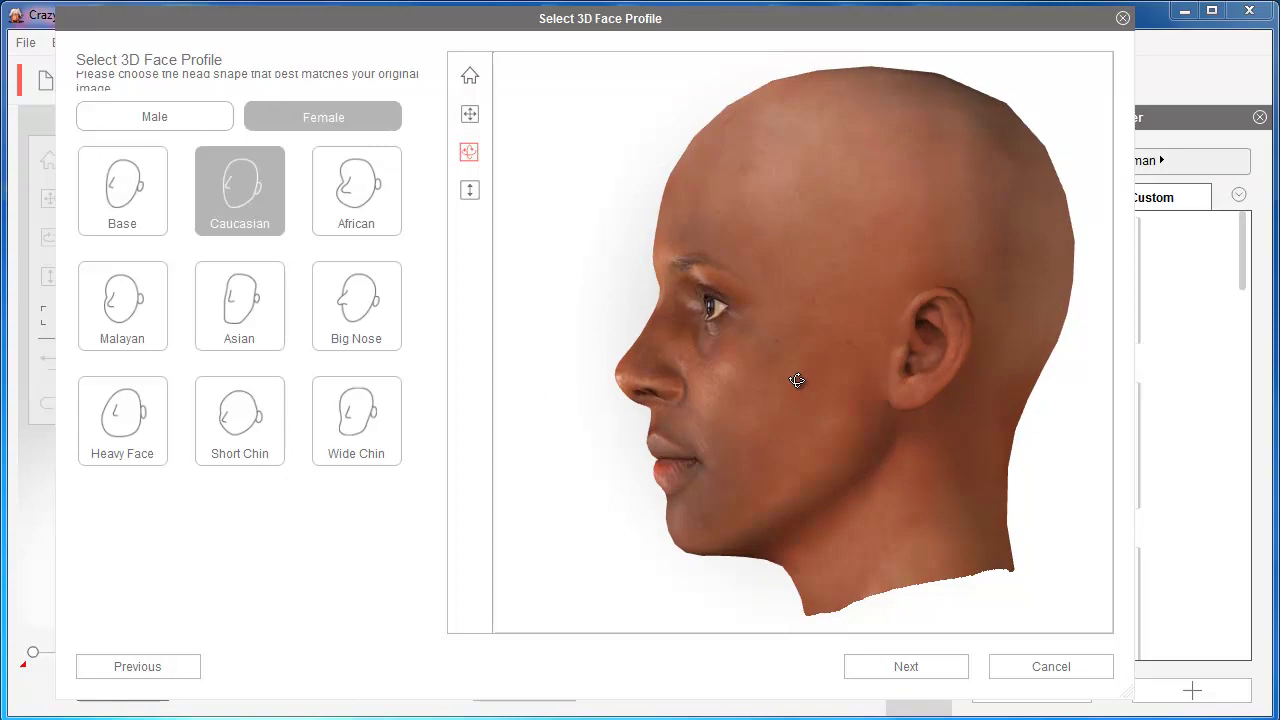
Try the African face profile in side and three-quarter views, followed by the Malayan profile from the side.
left_click(340, 193)
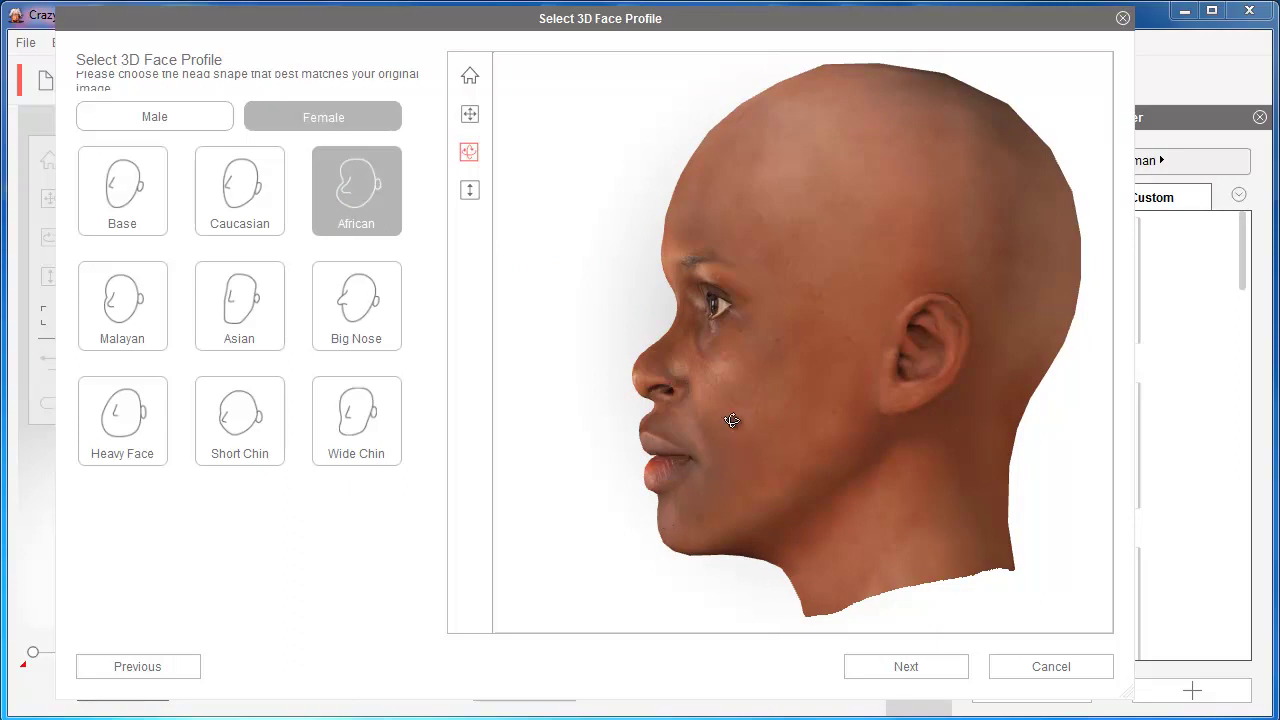
left_click_drag(720, 423, 872, 418)
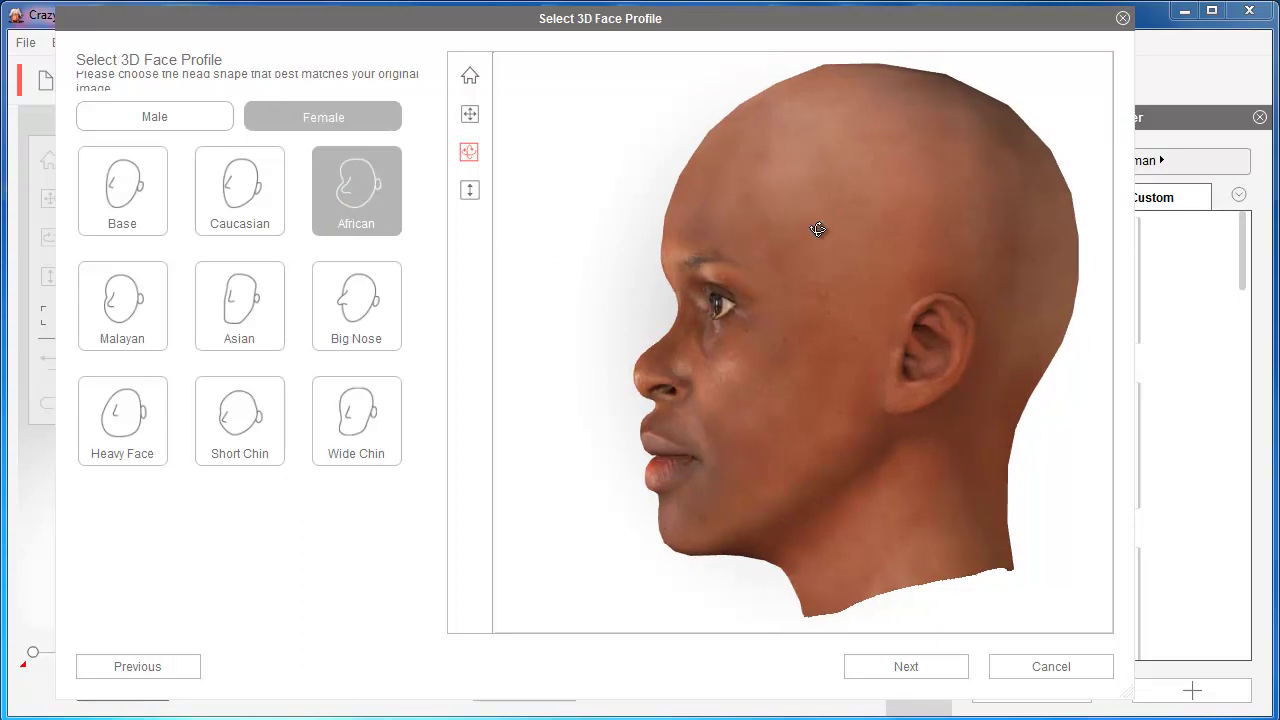
left_click_drag(714, 371, 1060, 387)
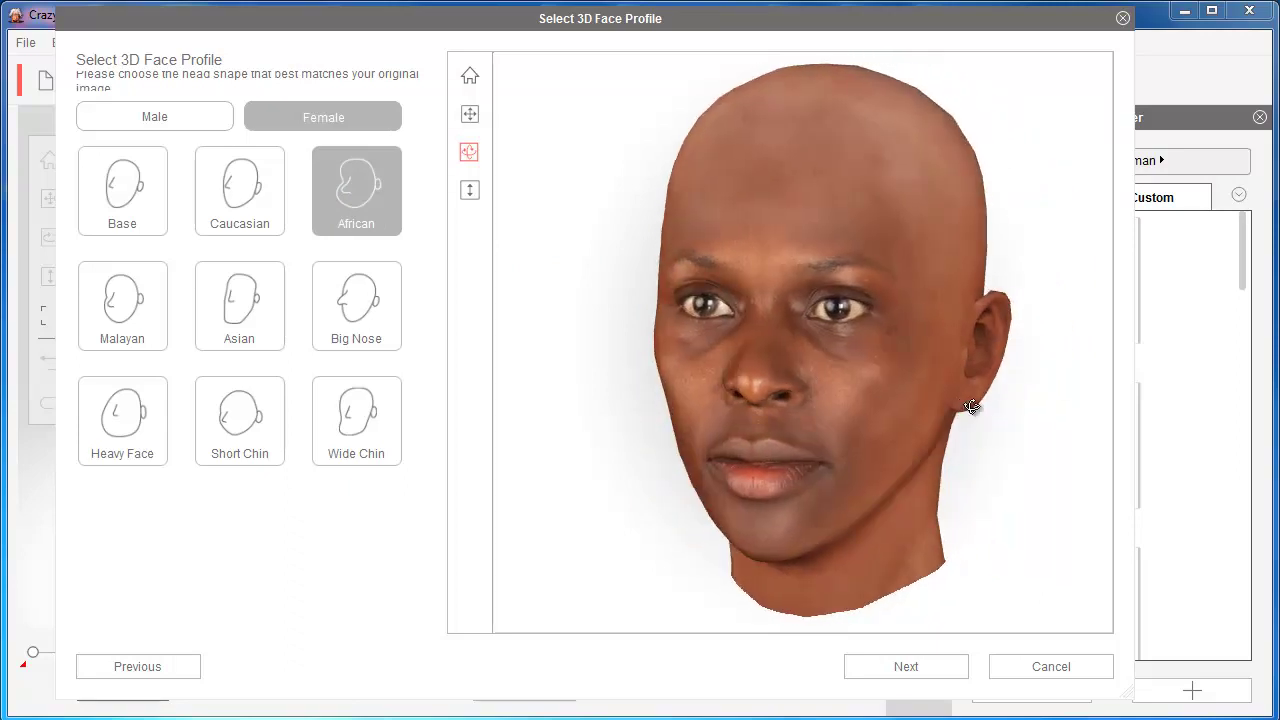
left_click_drag(632, 420, 523, 397)
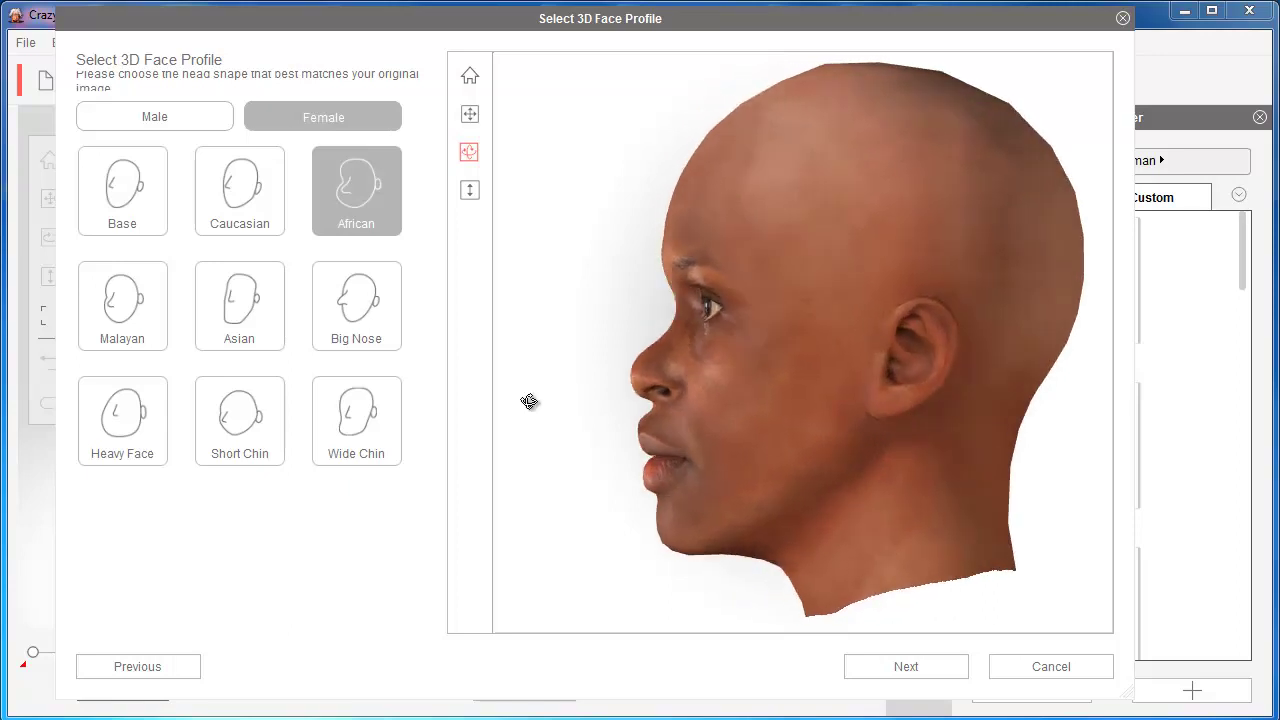
left_click(126, 318)
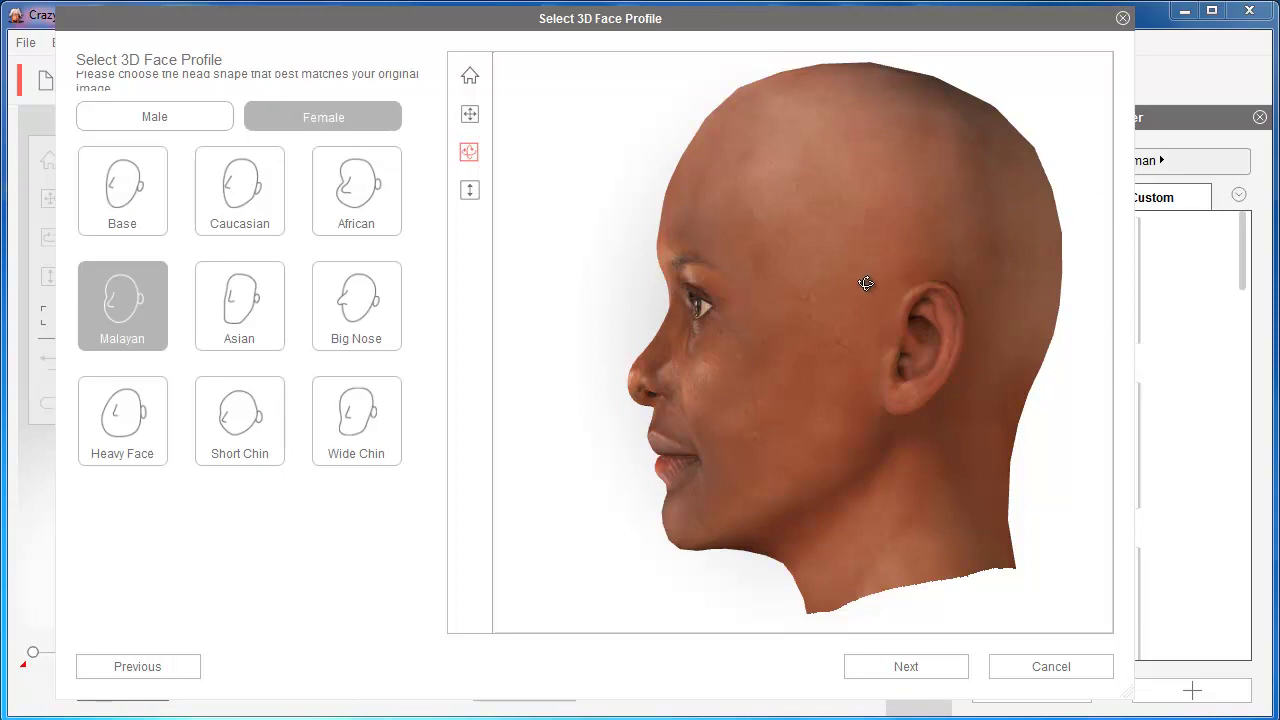
left_click_drag(863, 283, 958, 303)
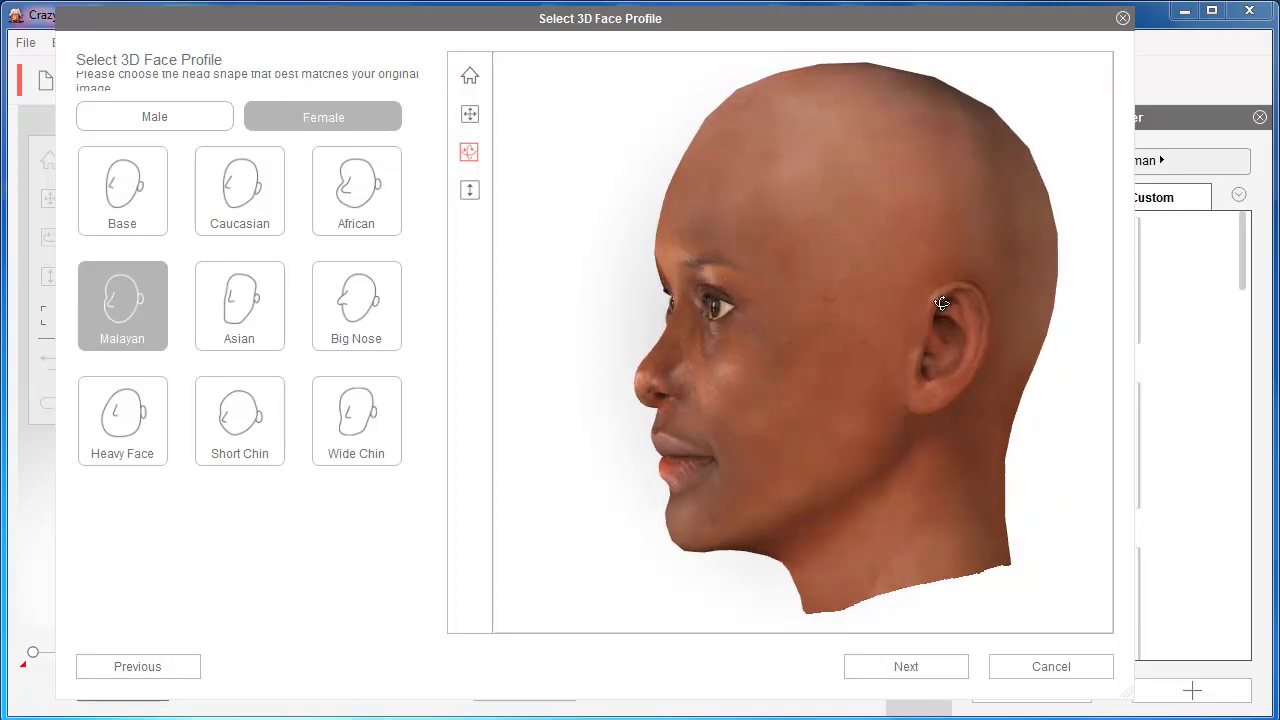
Try the Asian face profile on the head and inspect it from the side, three-quarter and near-front views.
left_click(238, 306)
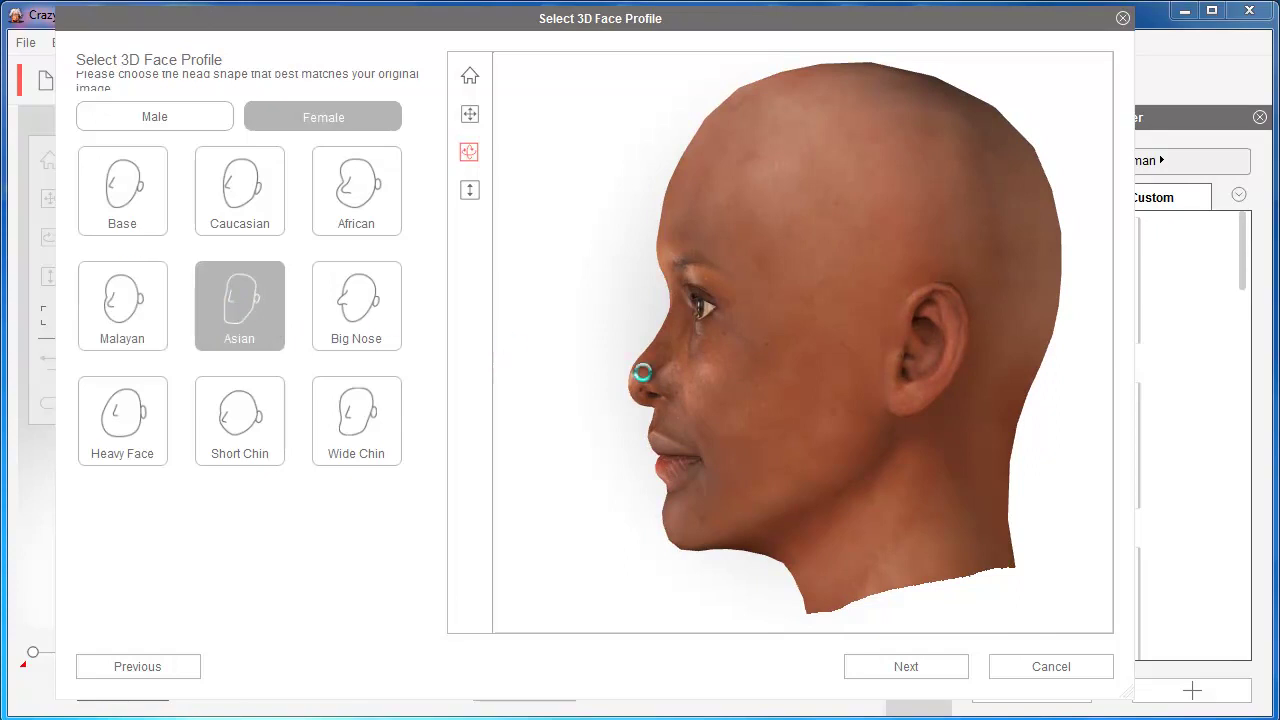
left_click_drag(736, 415, 986, 400)
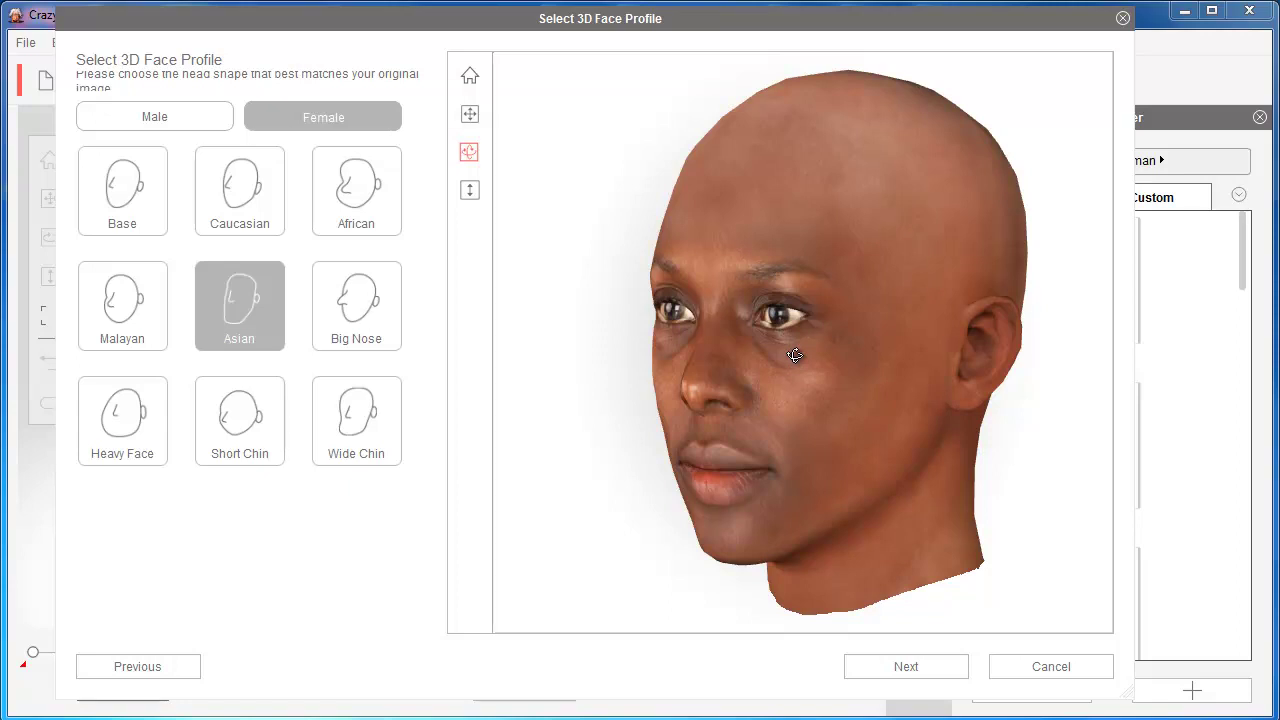
left_click_drag(794, 355, 623, 394)
left_click_drag(823, 374, 531, 369)
left_click_drag(820, 383, 983, 406)
left_click_drag(695, 416, 980, 400)
left_click_drag(773, 425, 960, 406)
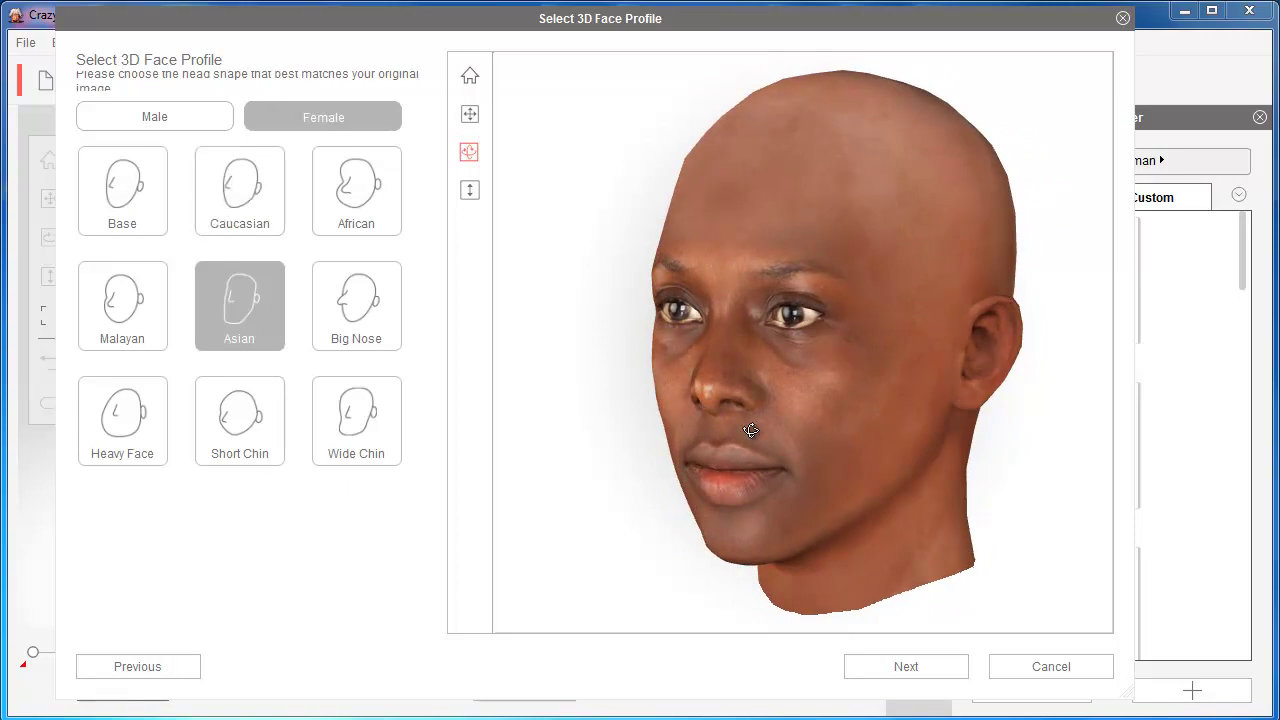
left_click_drag(742, 431, 993, 422)
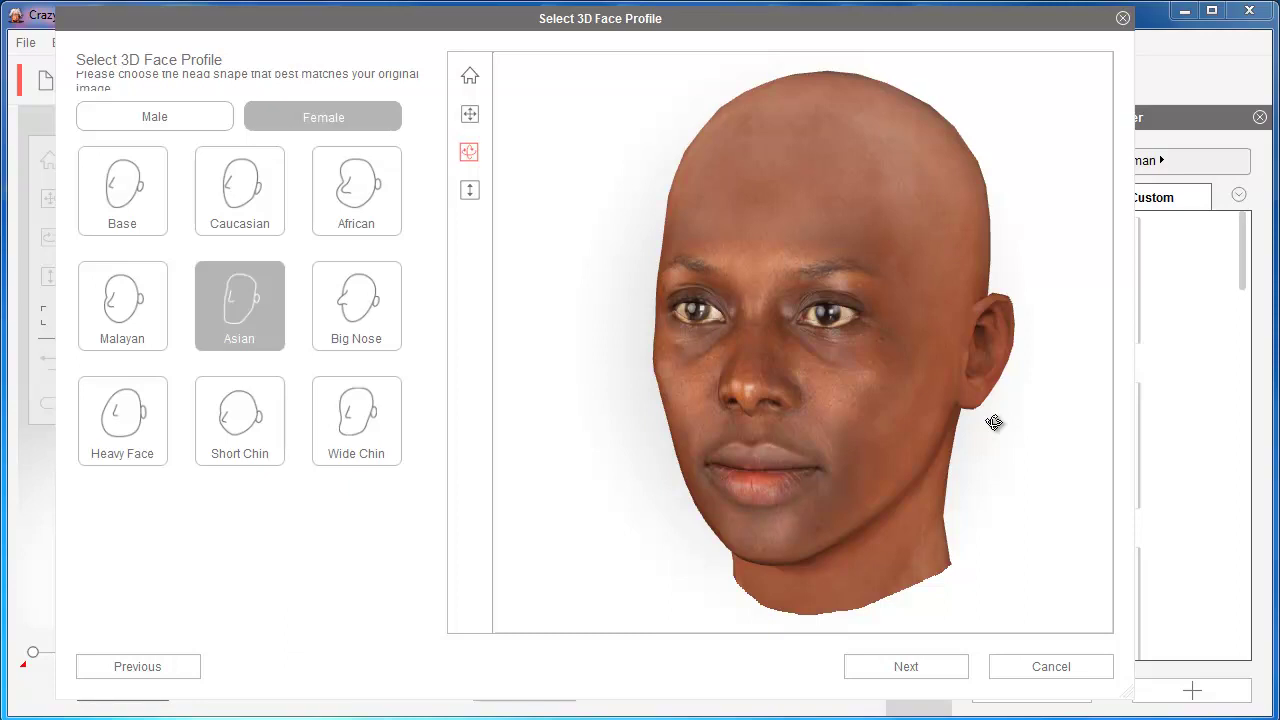
left_click_drag(690, 387, 912, 392)
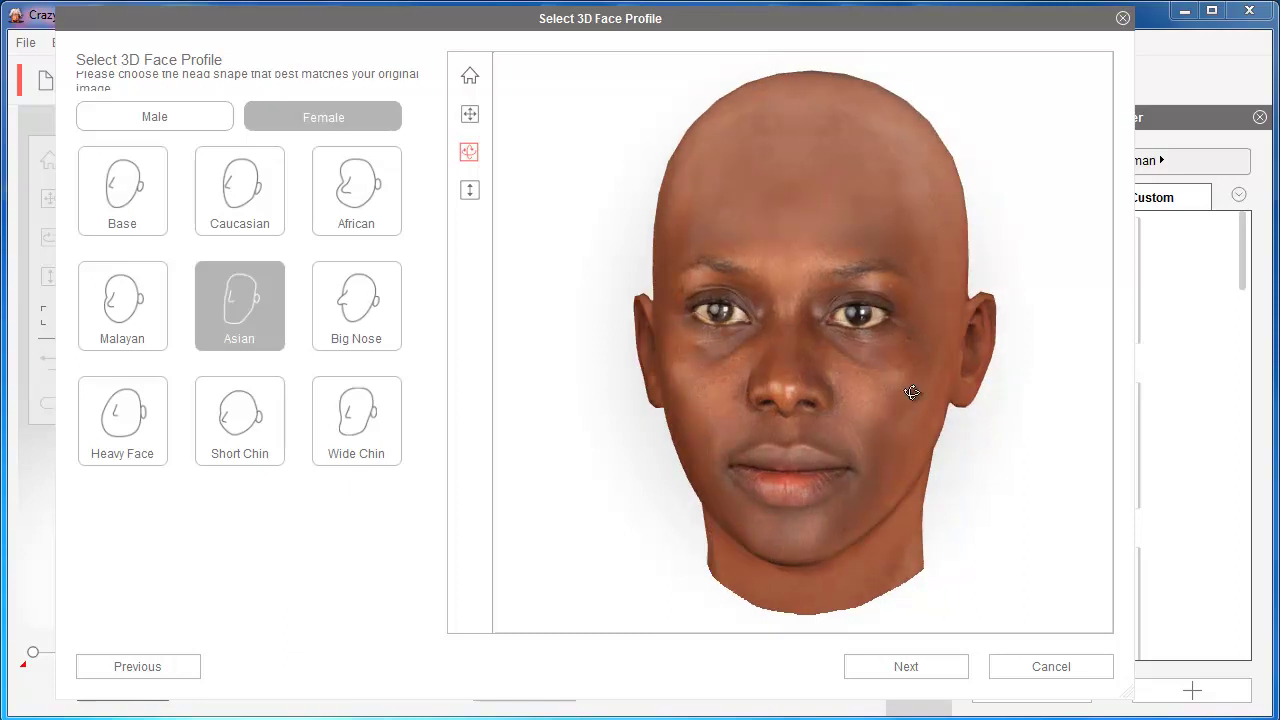
left_click_drag(929, 366, 554, 389)
left_click_drag(908, 402, 800, 398)
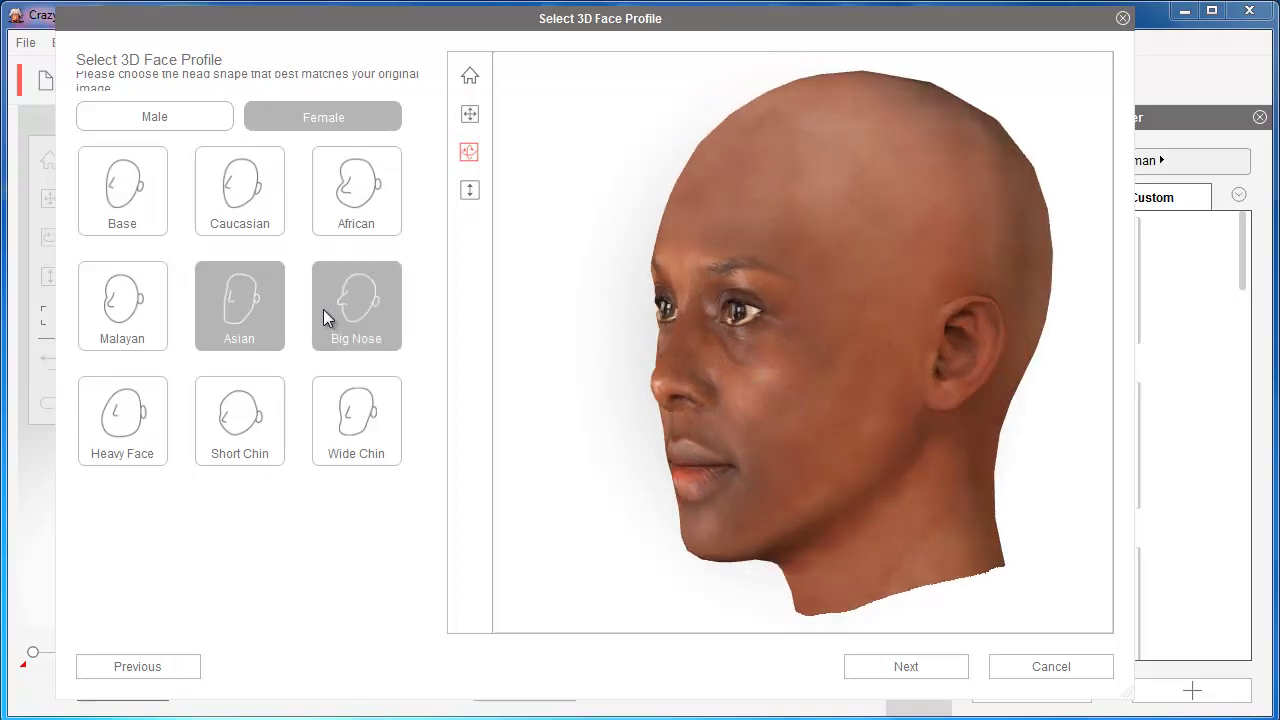
Try the Big Nose face profile on the head and inspect it from different angles.
left_click(367, 318)
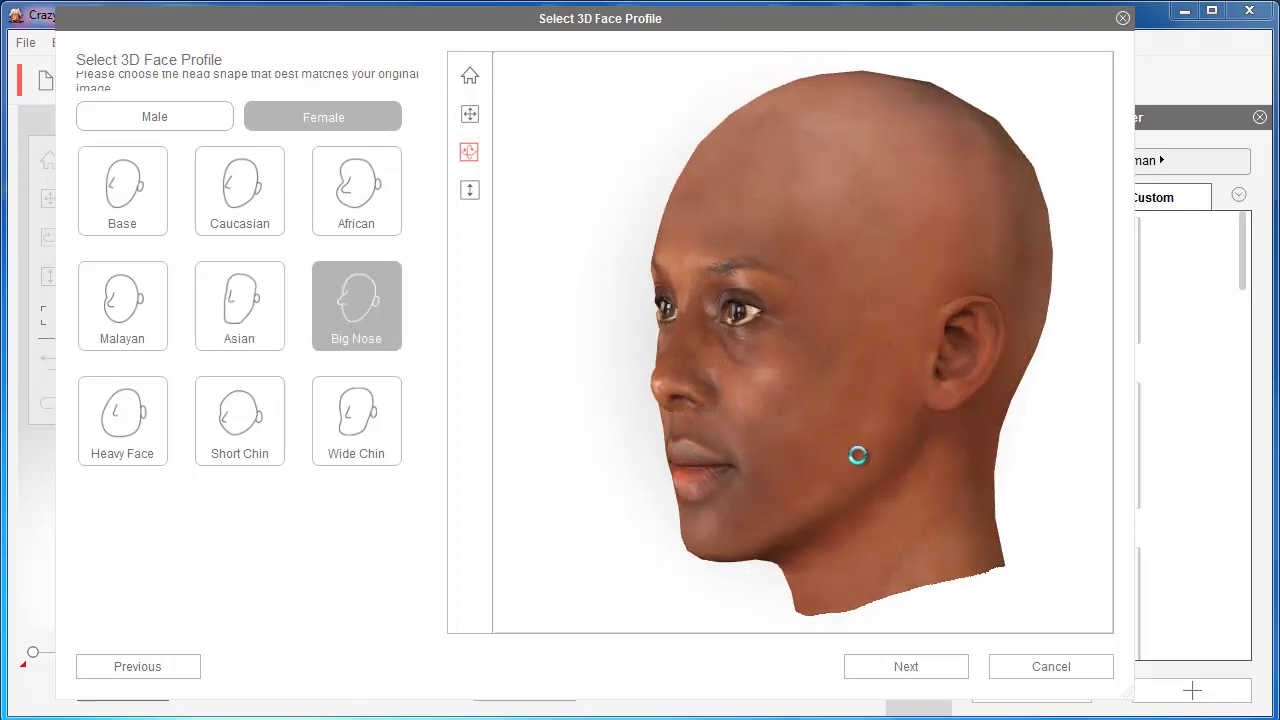
left_click_drag(860, 455, 631, 434)
mouse_move(974, 443)
left_mouse_down()
mouse_move(722, 443)
mouse_move(963, 466)
left_mouse_up()
left_click_drag(905, 475, 837, 443)
Try the Heavy Face profile on the head and inspect it from the front and three-quarter views.
left_click(96, 428)
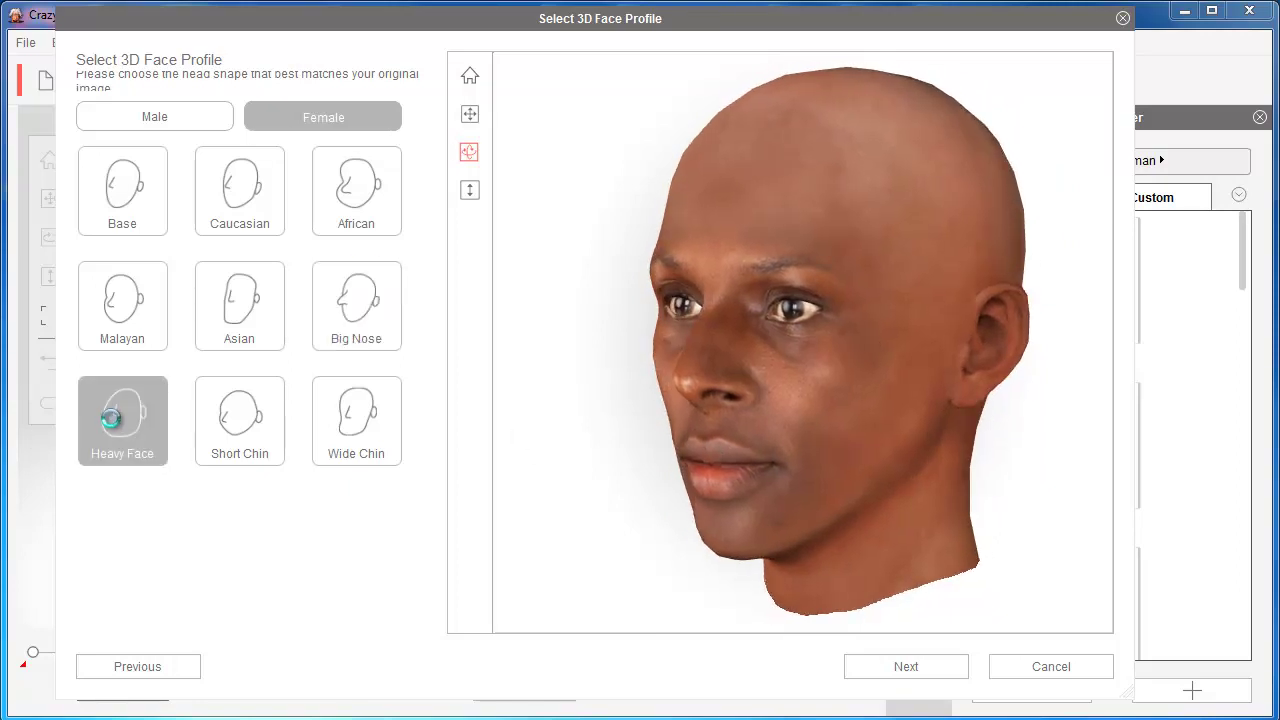
left_click_drag(673, 466, 983, 457)
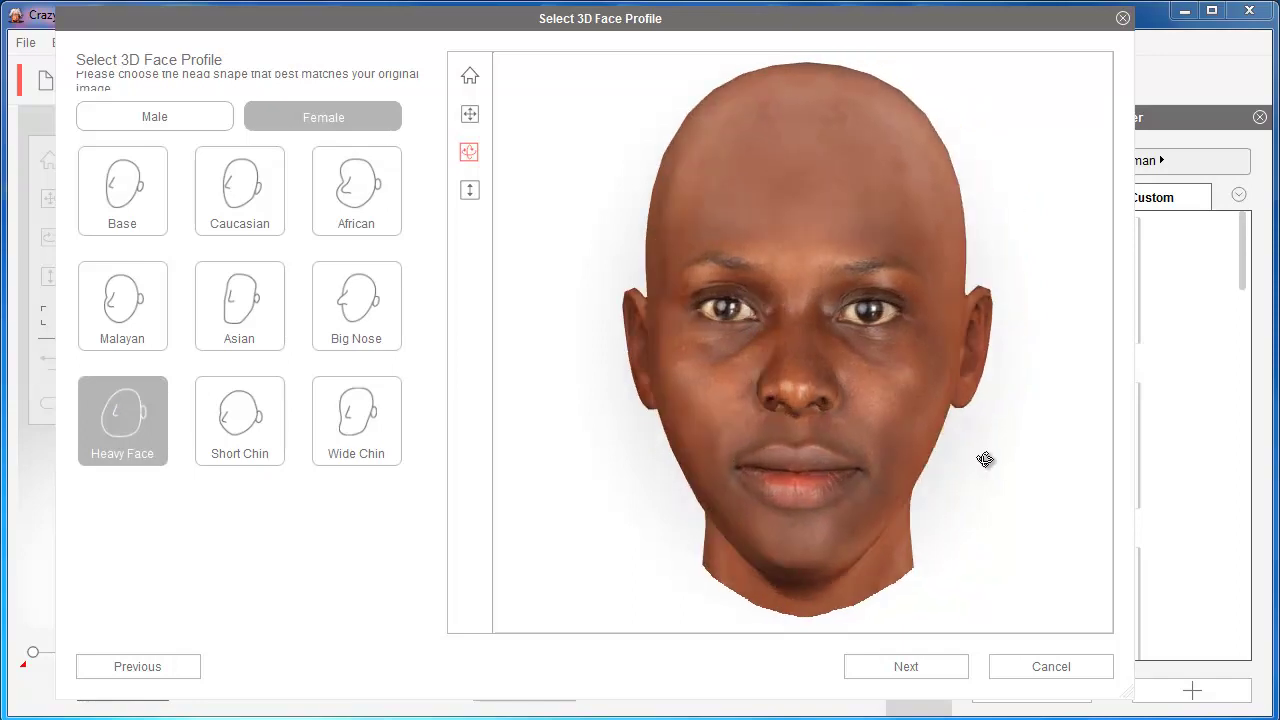
left_click_drag(749, 449, 943, 449)
left_click_drag(1055, 449, 757, 448)
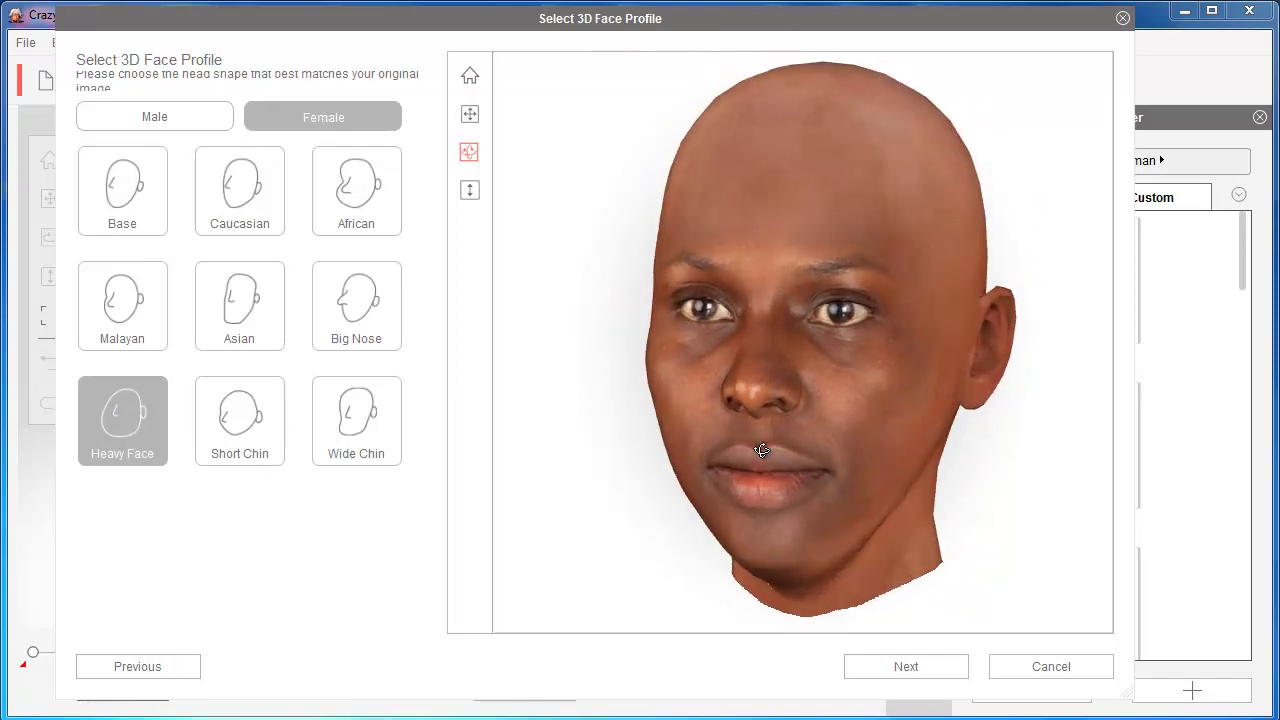
left_click_drag(960, 456, 775, 447)
Try the Short Chin face profile on the head and rotate the model to inspect the chin.
left_click(240, 425)
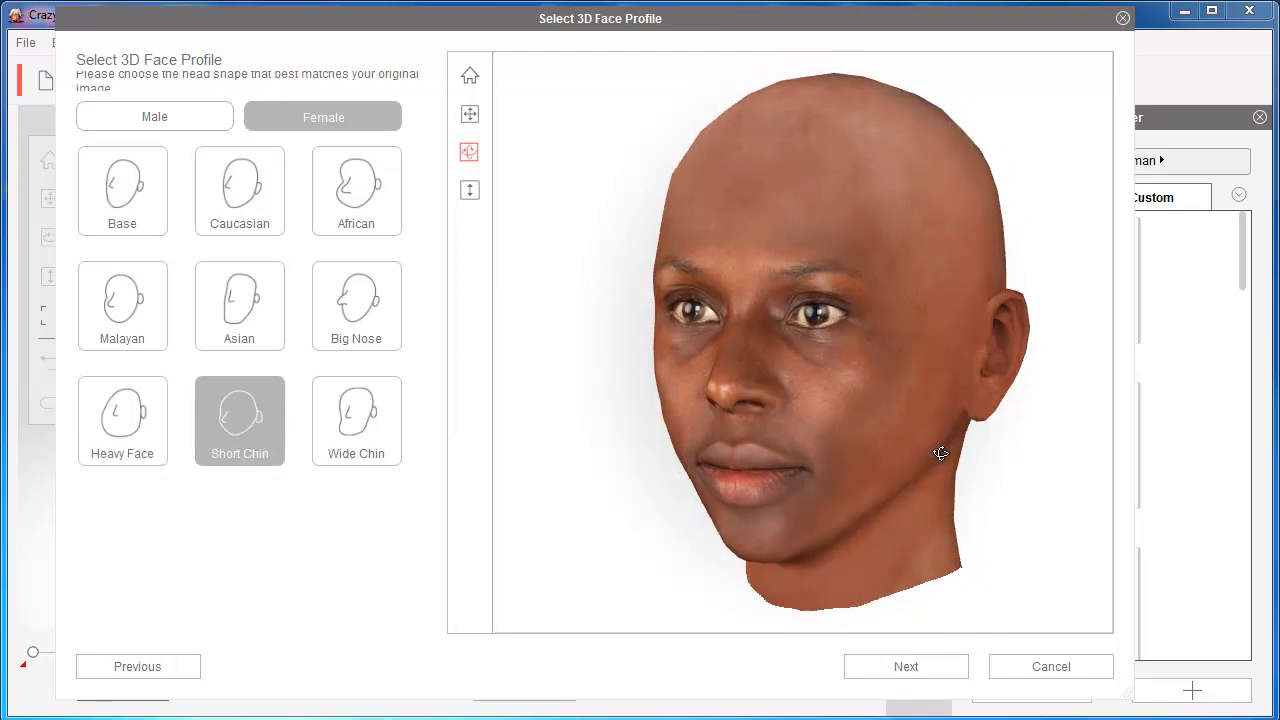
left_click_drag(940, 454, 651, 449)
left_click_drag(893, 453, 790, 459)
left_click_drag(874, 443, 926, 466)
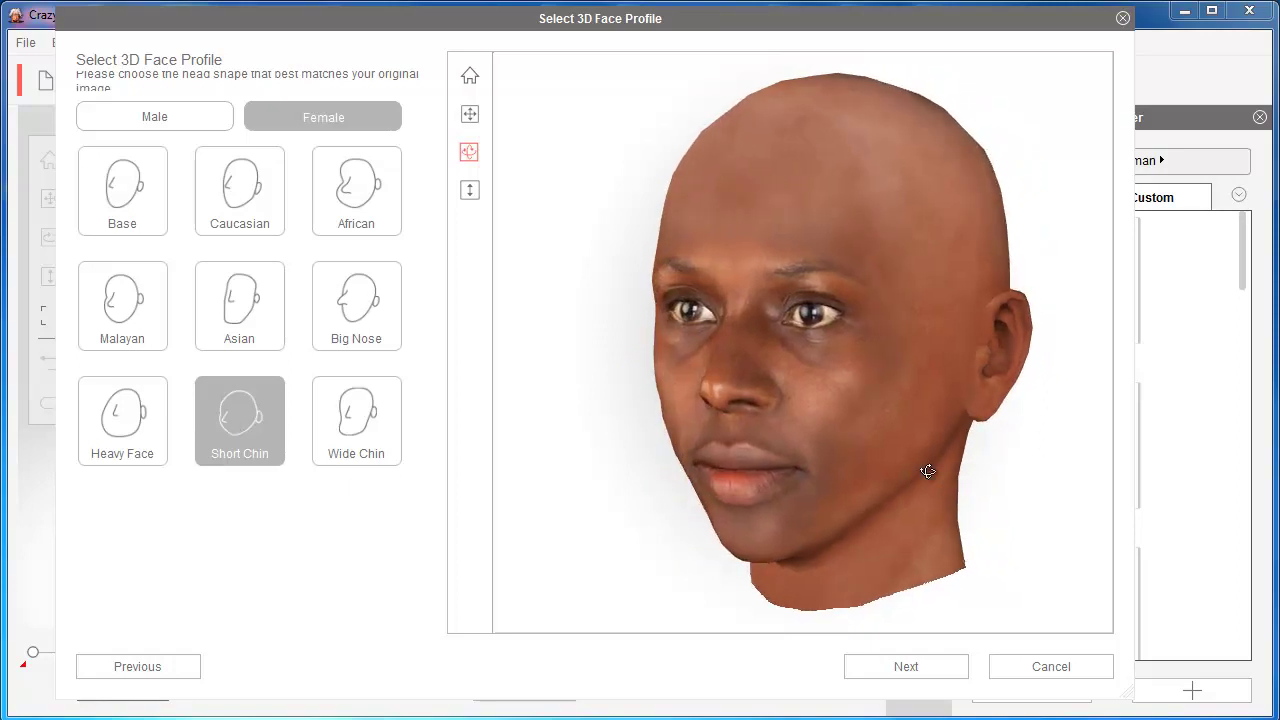
Apply the Wide Chin face profile to the head and inspect it from the front.
left_click(350, 440)
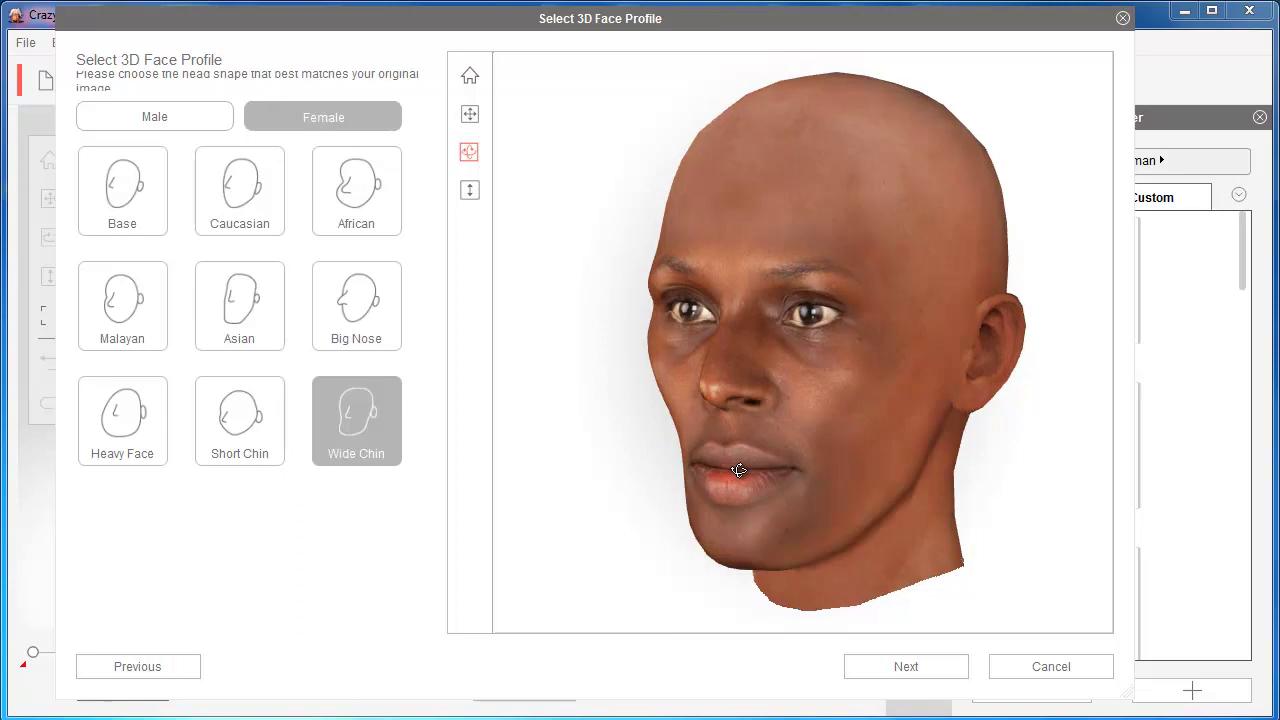
left_click_drag(677, 466, 994, 464)
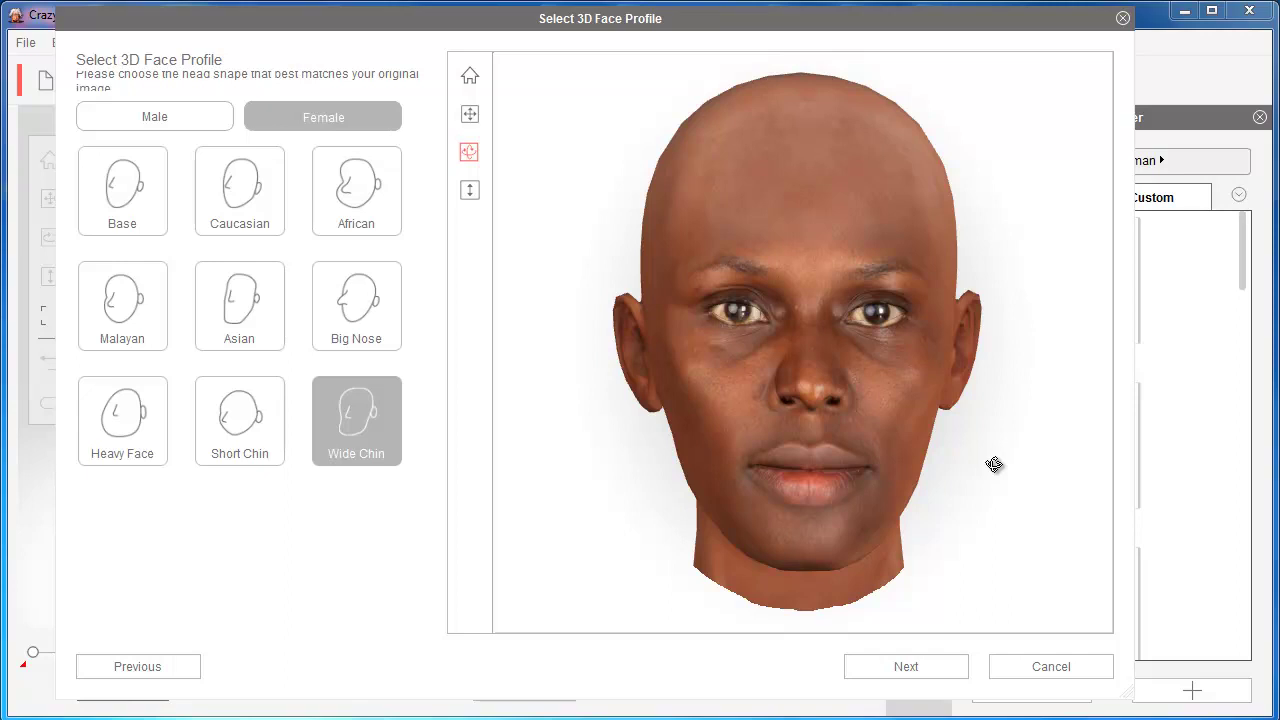
left_click_drag(997, 489, 946, 489)
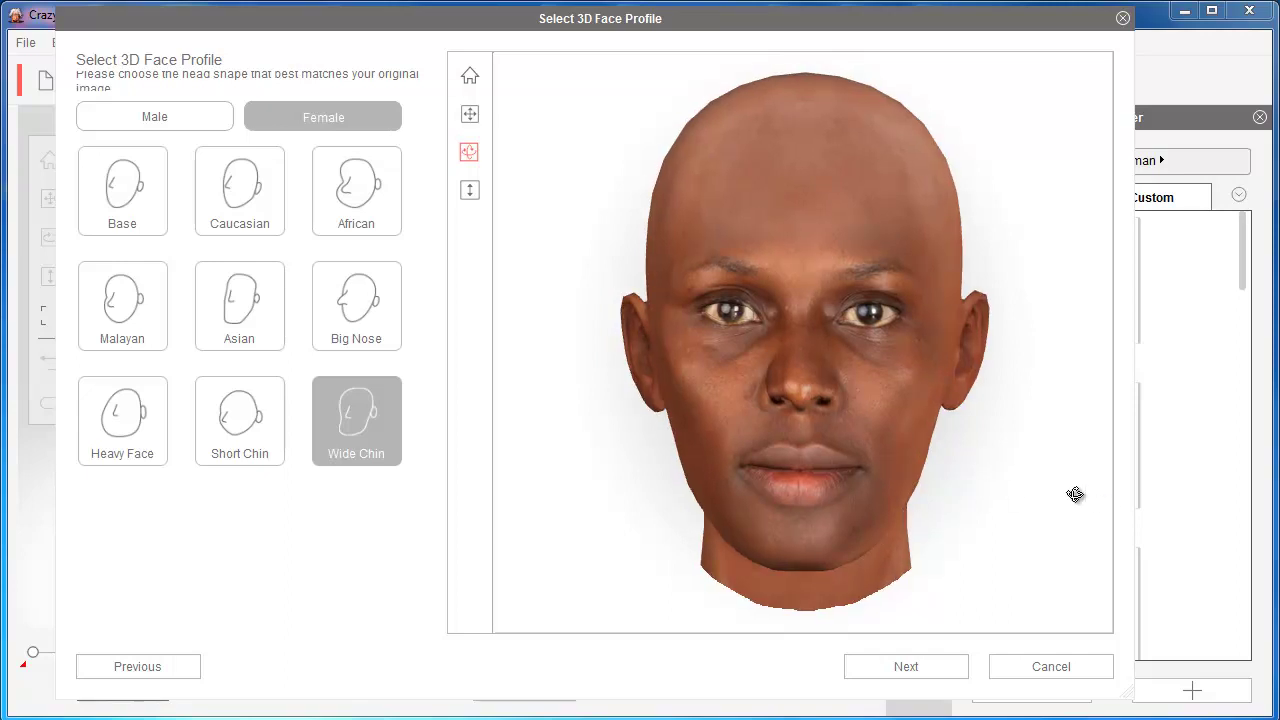
Check the Wide Chin head at an angle, replace it with the African face profile, and continue to Front Fitting.
left_click_drag(1091, 506, 820, 486)
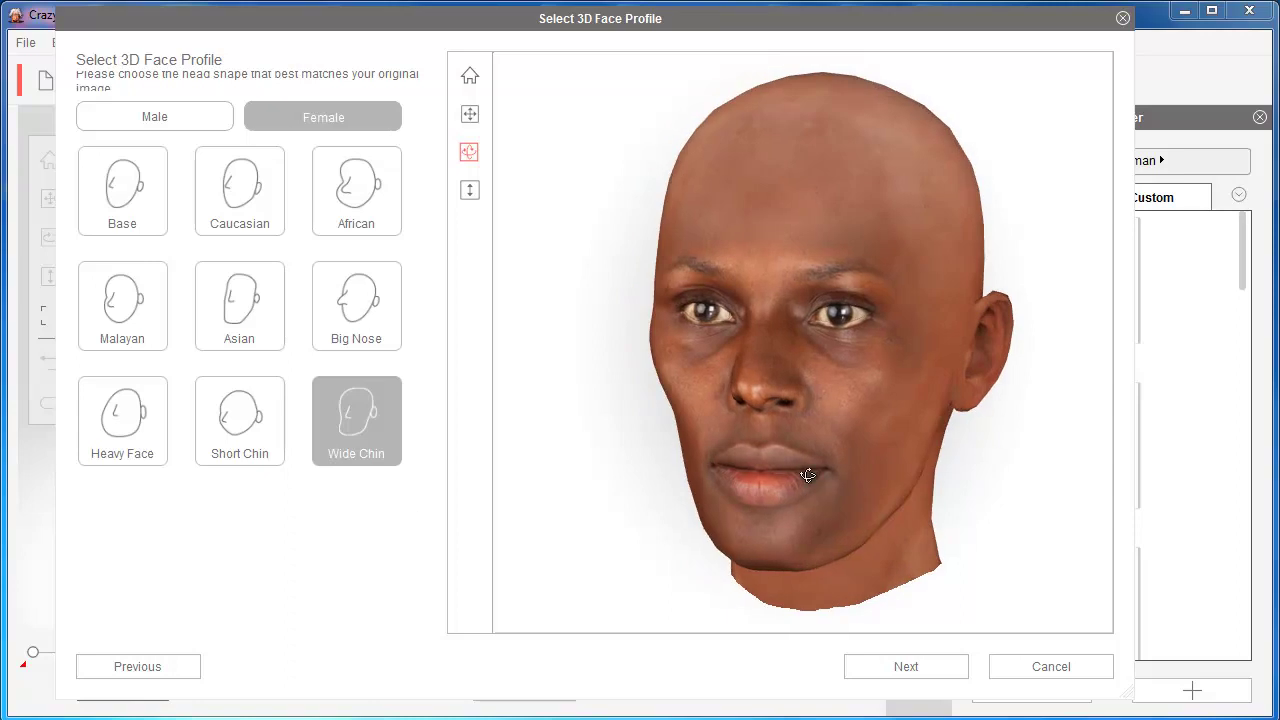
left_click(357, 188)
left_click_drag(691, 394, 977, 437)
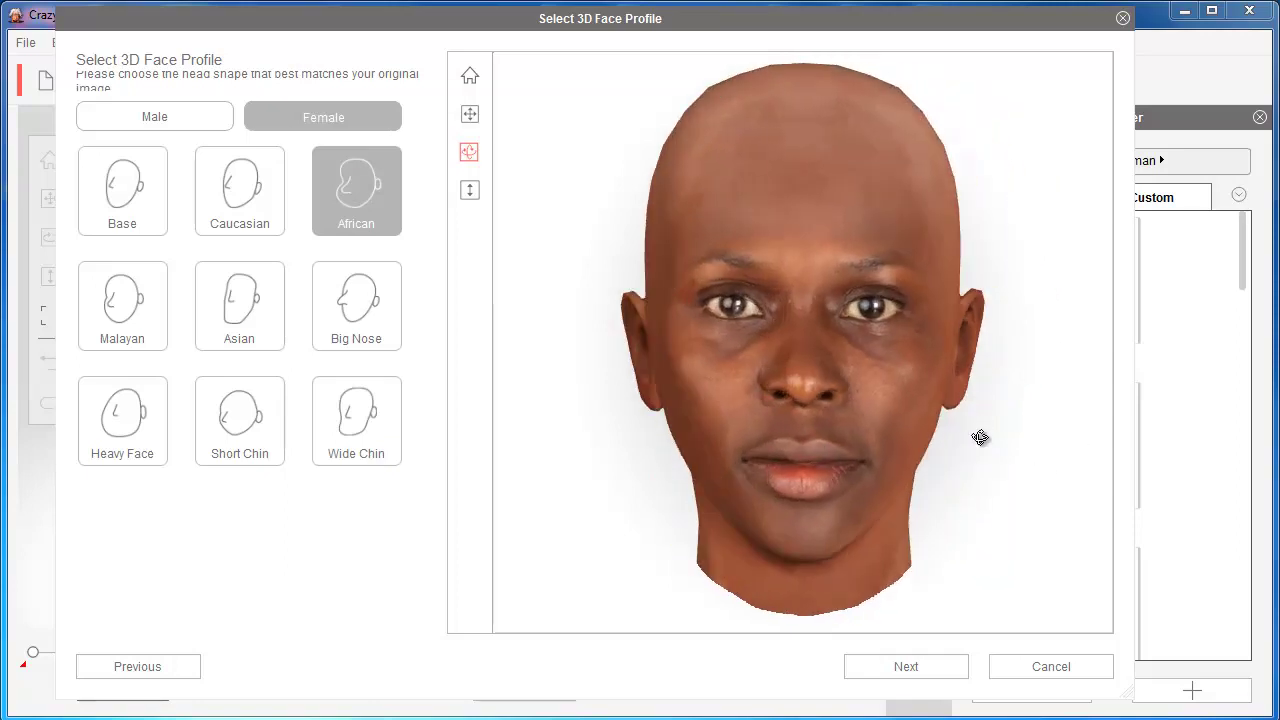
left_click(921, 664)
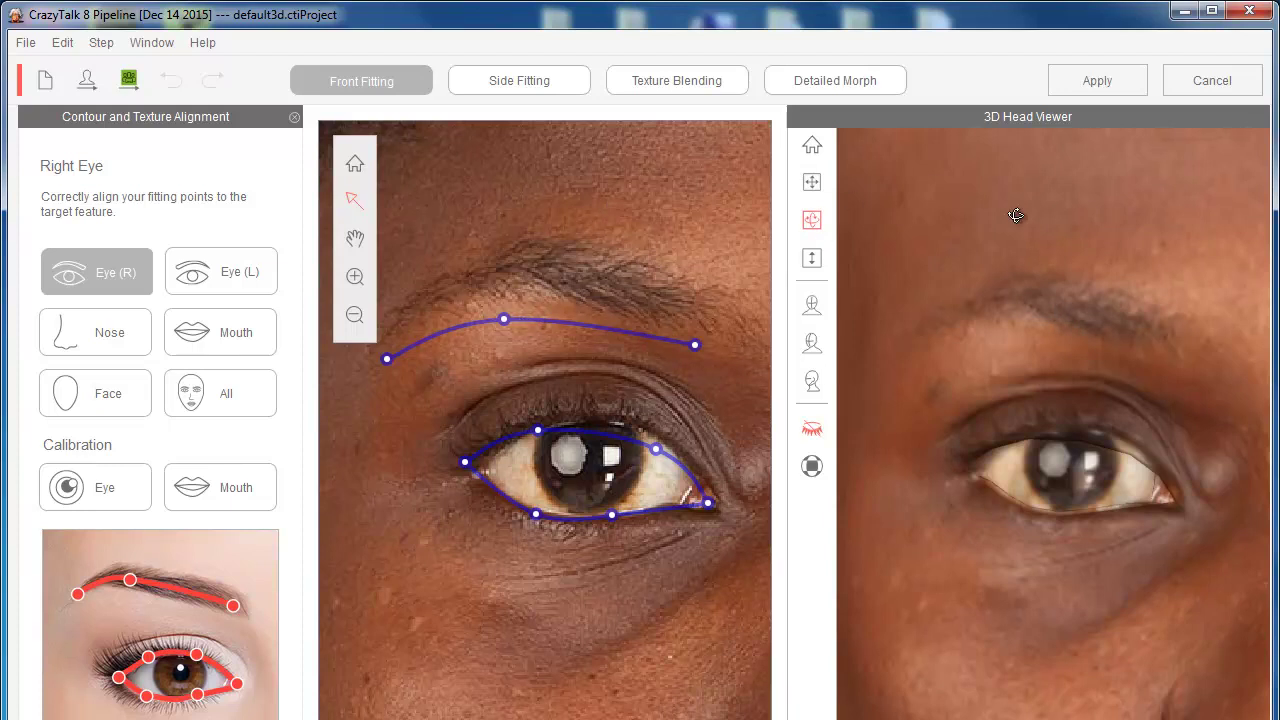
Examine the head in the 3D Head Viewer by rotating, panning and zooming out, and reset the view to its home position.
left_click_drag(1153, 360, 1050, 365)
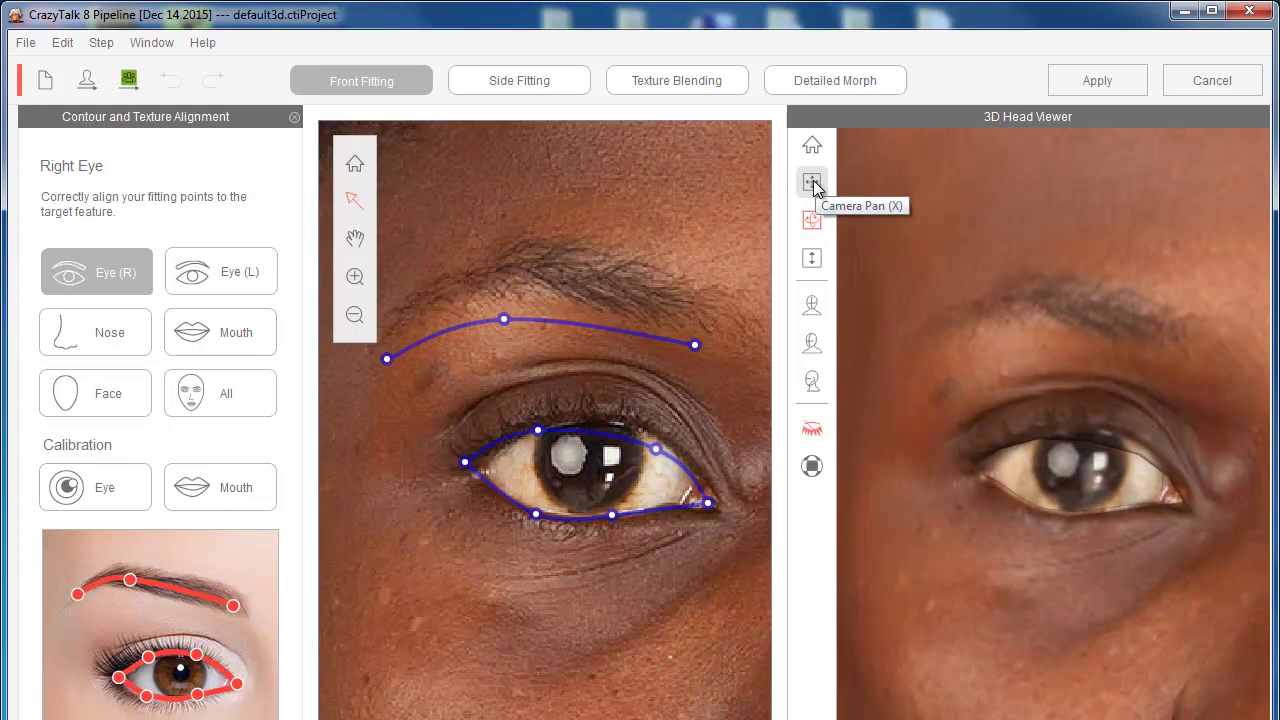
left_click(812, 183)
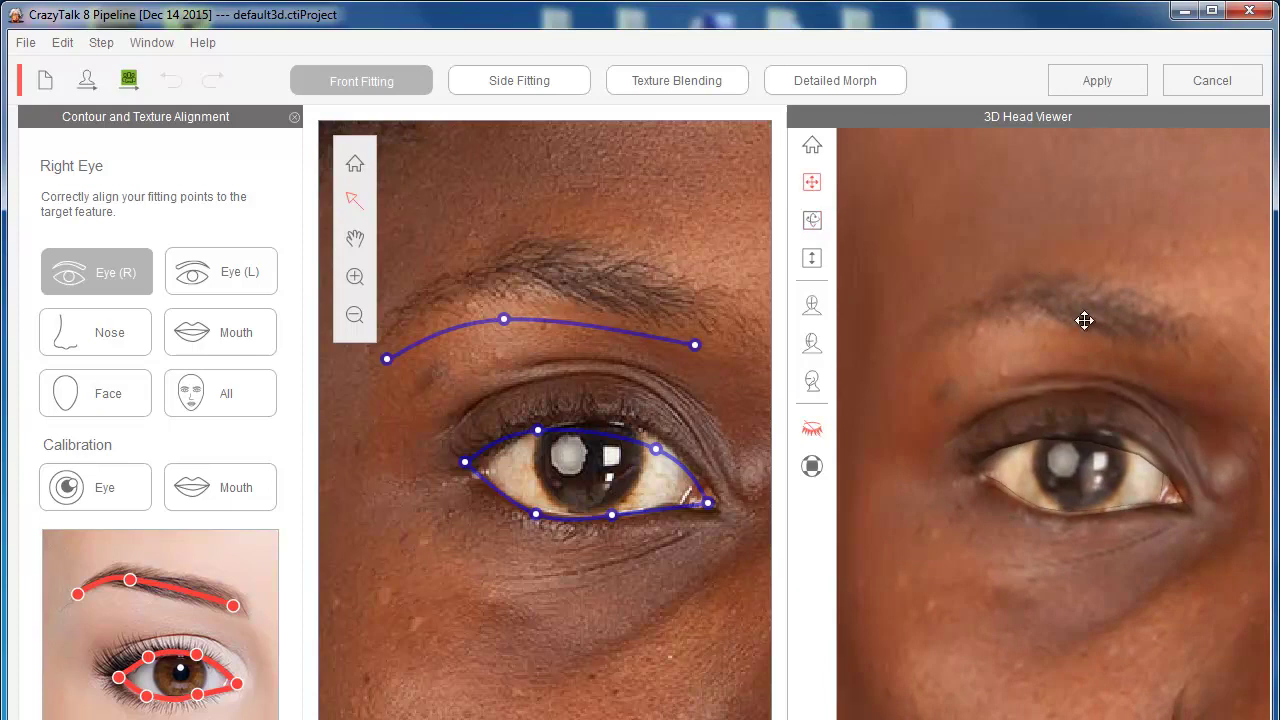
left_click_drag(1129, 334, 1097, 306)
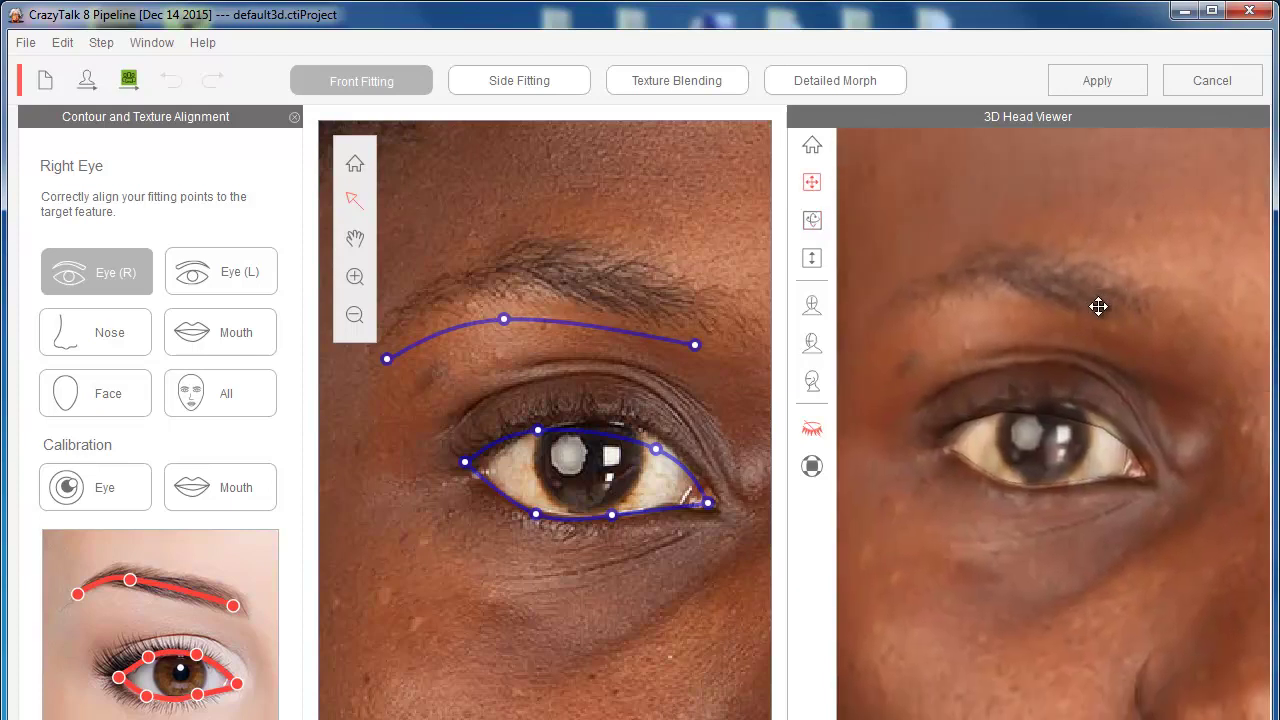
left_click(814, 222)
mouse_move(1125, 345)
left_mouse_down()
mouse_move(1029, 357)
mouse_move(1230, 355)
mouse_move(1100, 356)
mouse_move(1124, 357)
left_mouse_up()
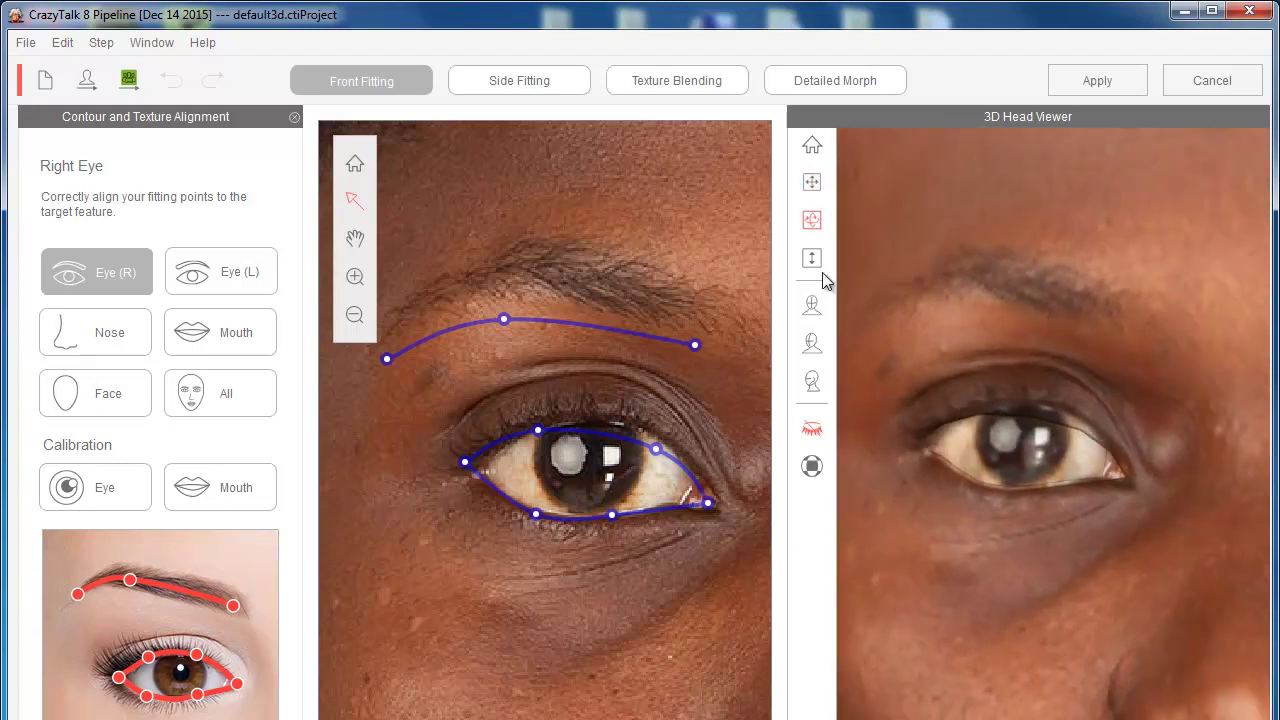
left_click(811, 260)
left_click_drag(1038, 310, 1061, 429)
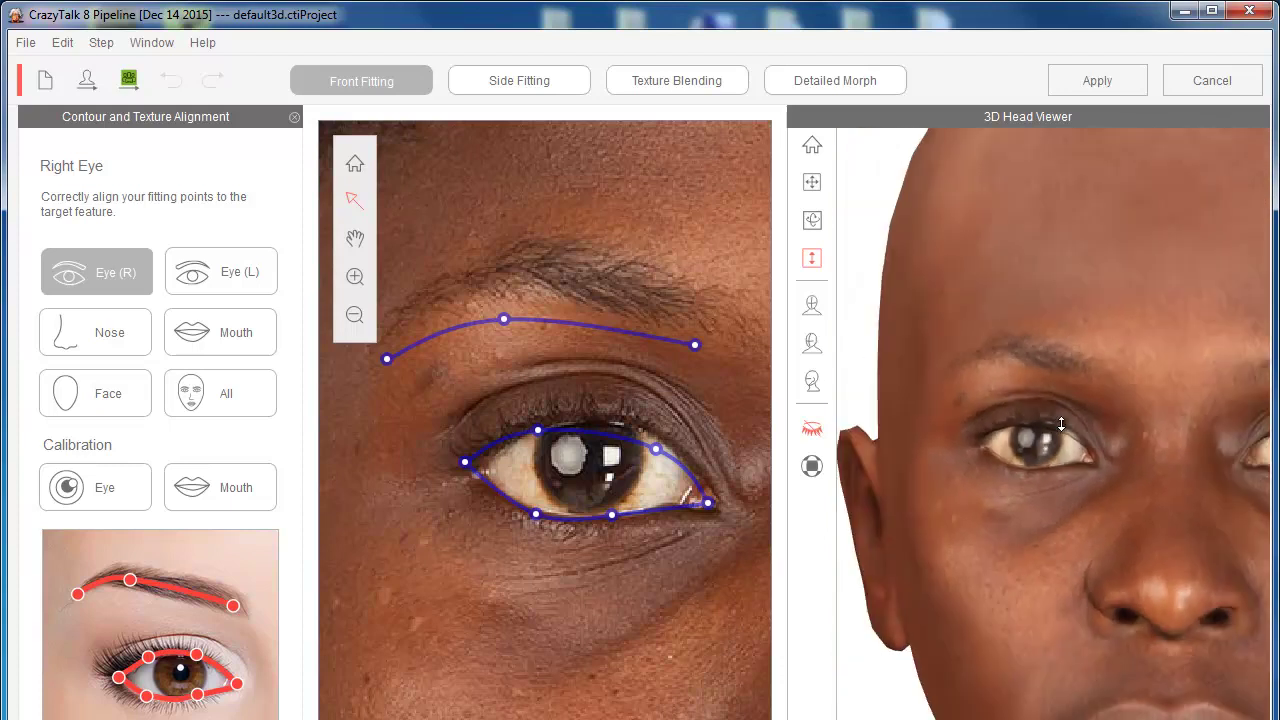
middle_click_drag(1100, 420, 1096, 341)
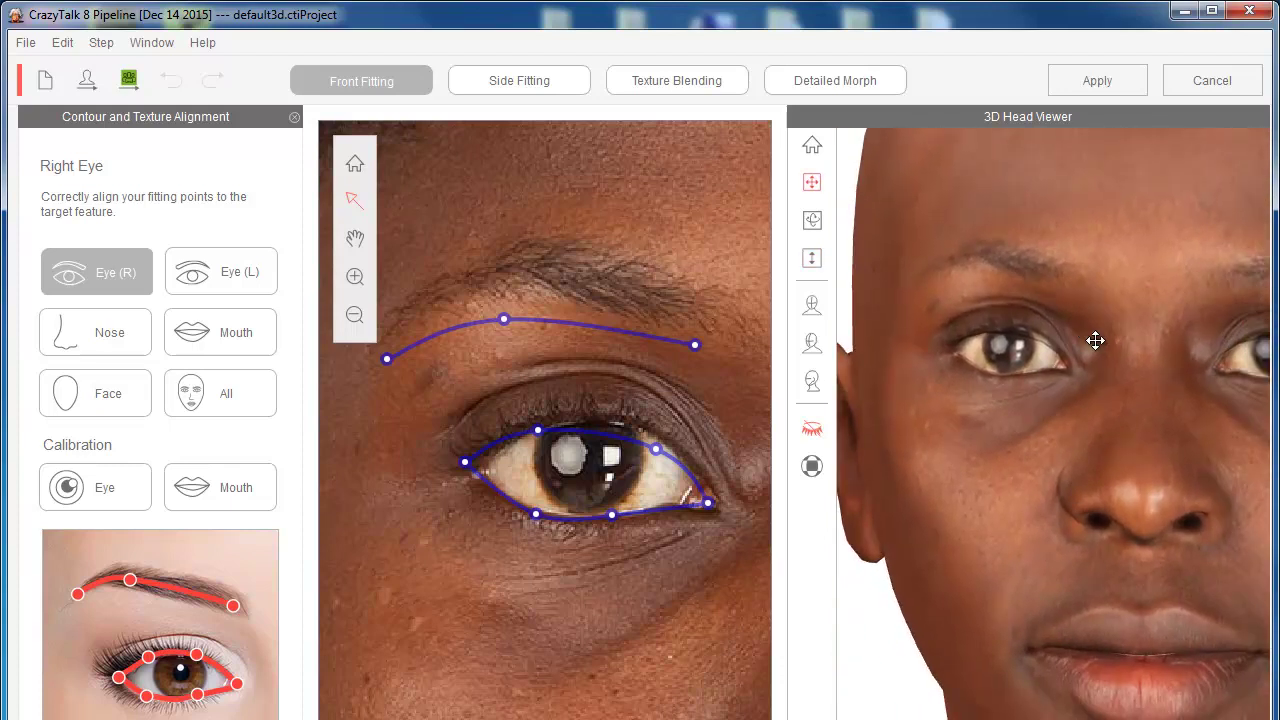
mouse_move(987, 417)
left_mouse_down()
mouse_move(1074, 409)
mouse_move(1023, 423)
mouse_move(997, 409)
mouse_move(1000, 420)
left_mouse_up()
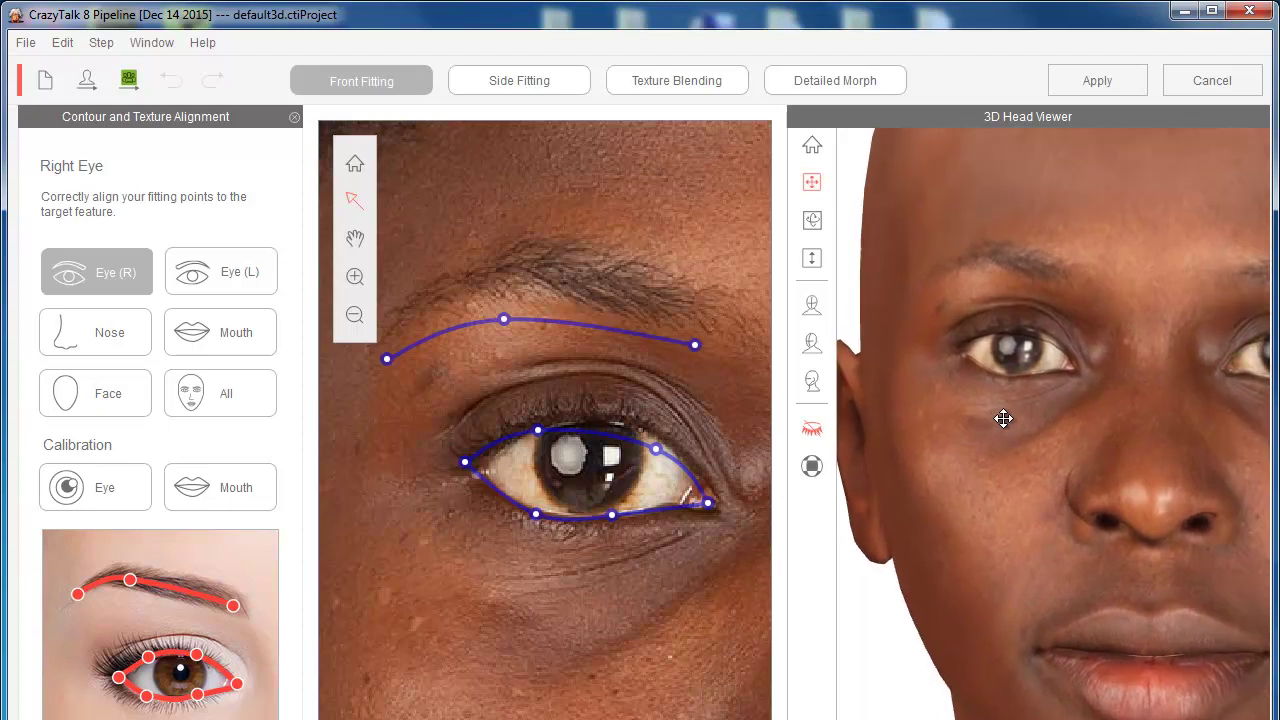
left_click_drag(1154, 409, 518, 410)
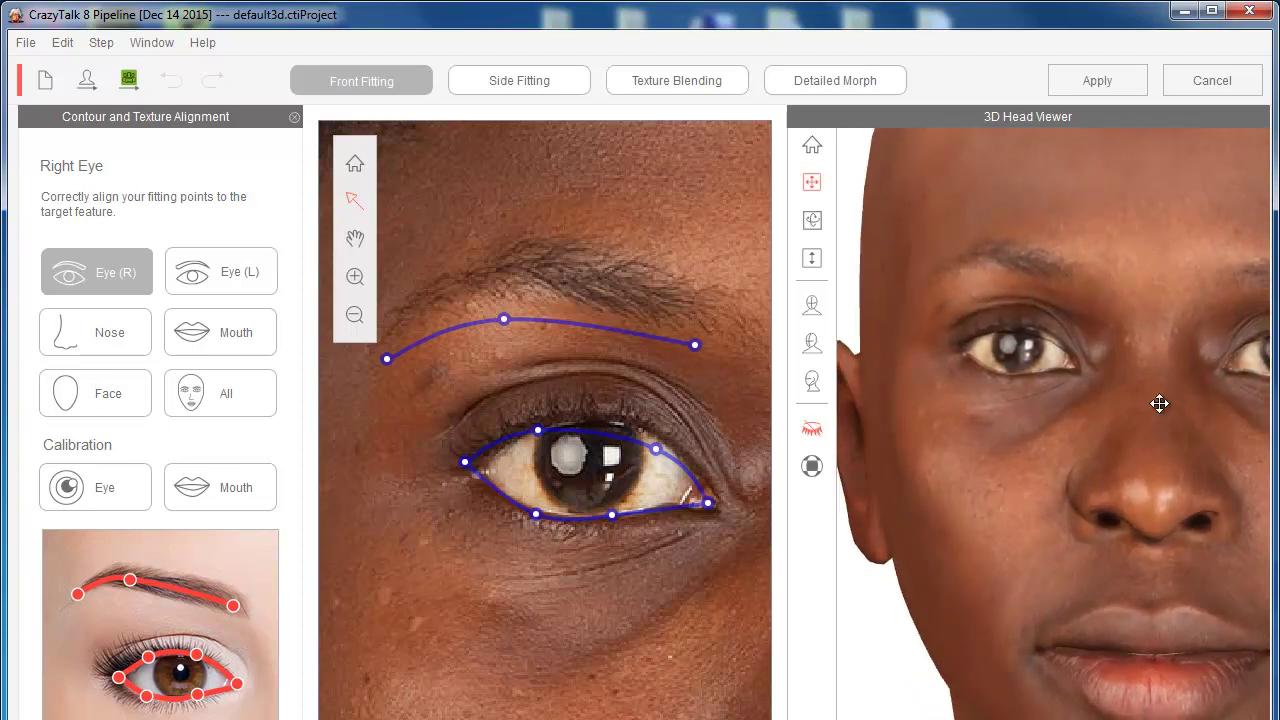
left_click(812, 147)
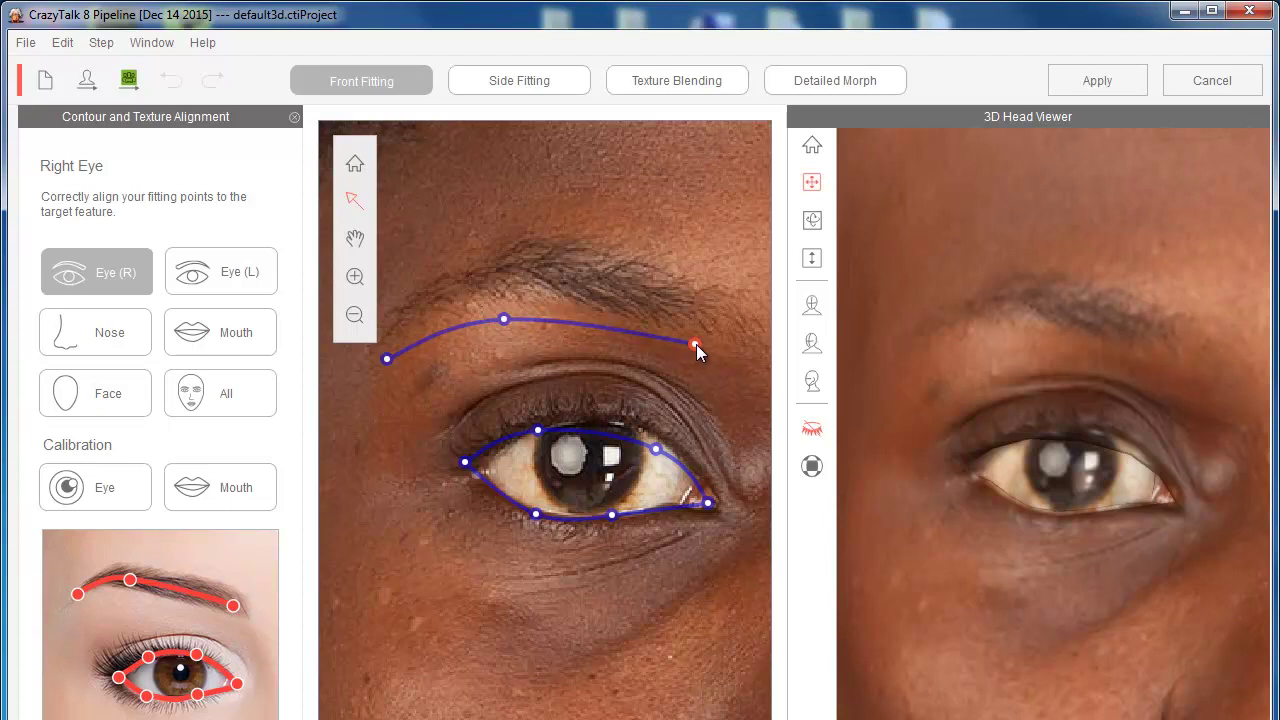
Move the right eyebrow curve up onto the brow and adjust its end and peak points to follow the brow's arch.
mouse_move(696, 345)
left_mouse_down()
mouse_move(701, 263)
mouse_move(697, 375)
mouse_move(703, 325)
mouse_move(697, 352)
left_mouse_up()
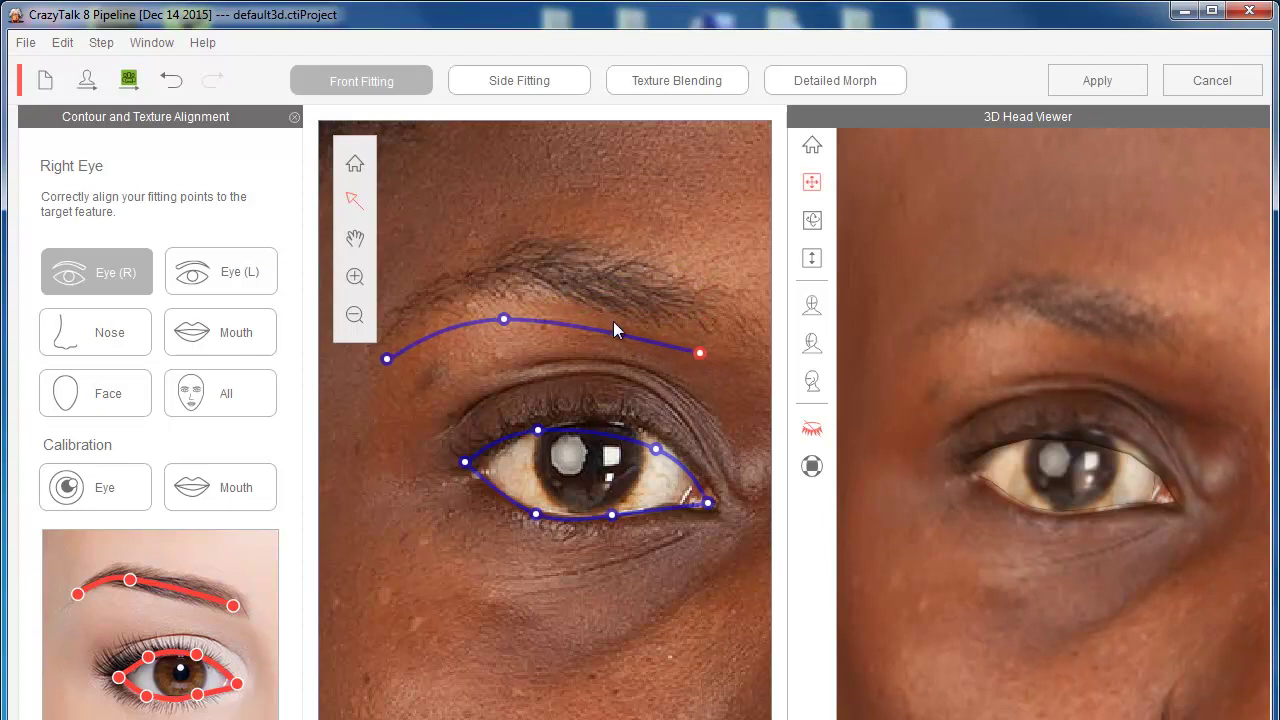
left_click(545, 322)
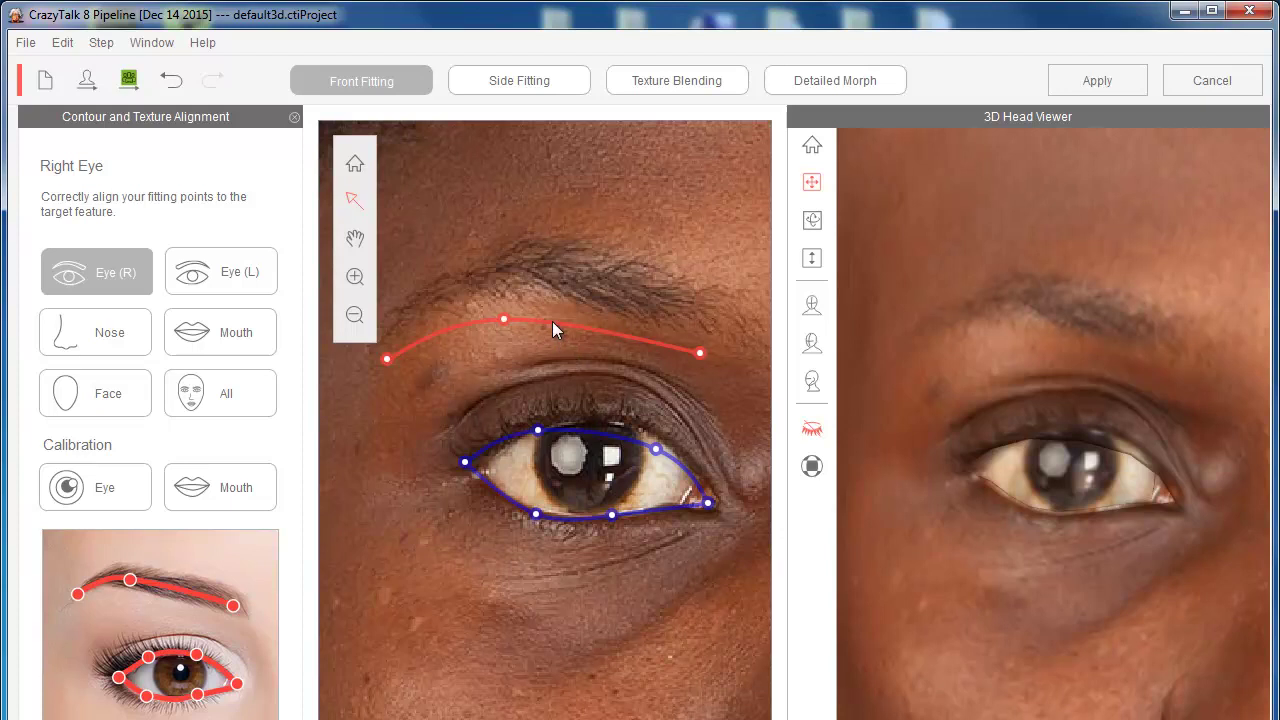
left_click_drag(552, 321, 561, 284)
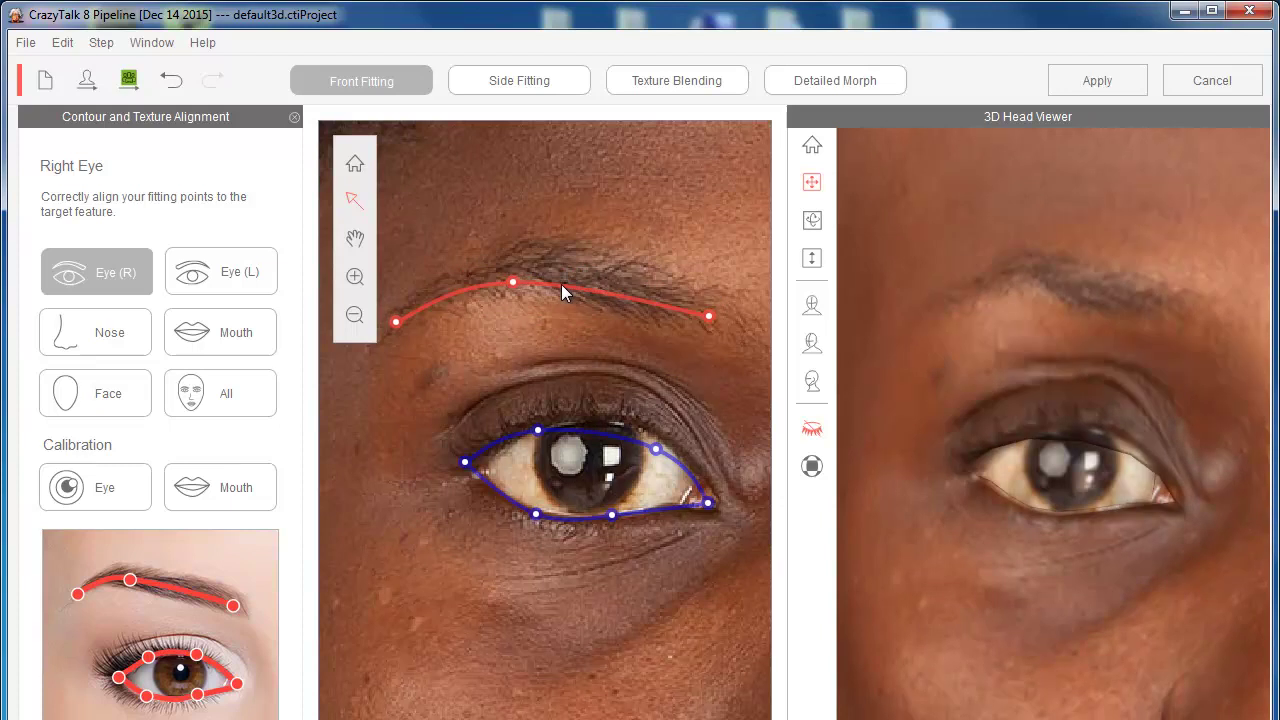
left_click(633, 336)
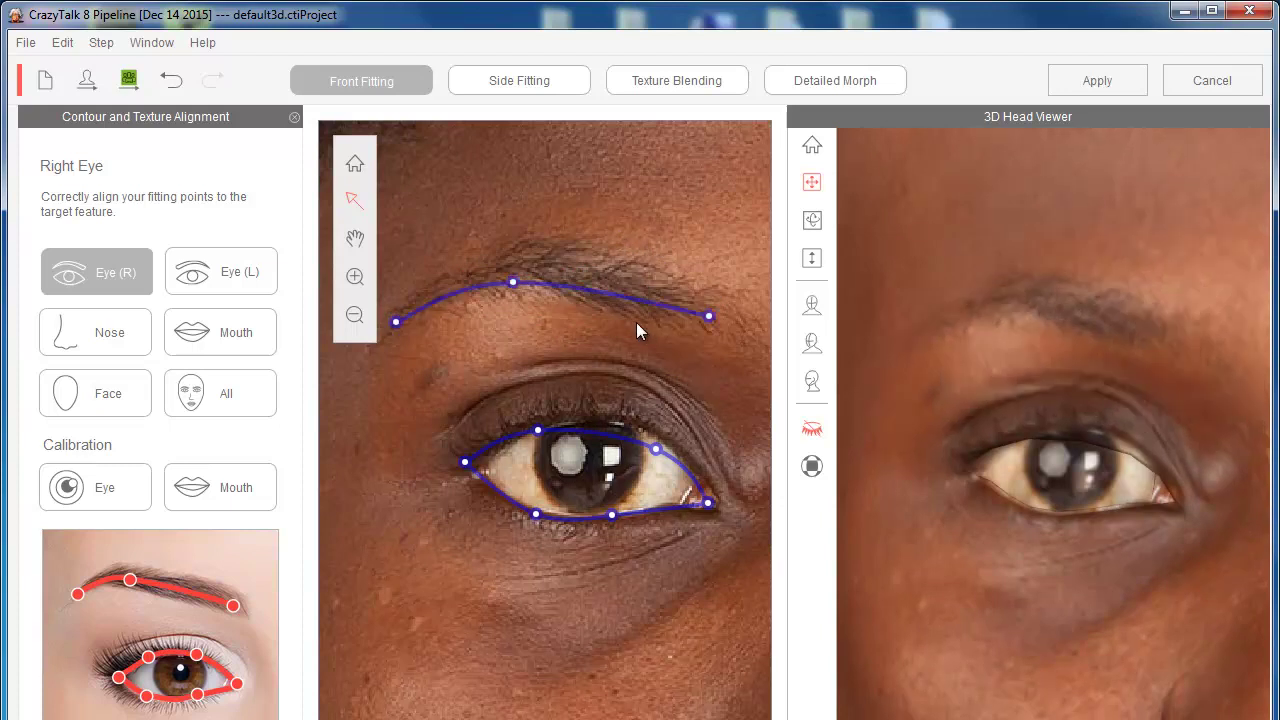
left_click_drag(709, 317, 739, 338)
left_click_drag(507, 284, 550, 263)
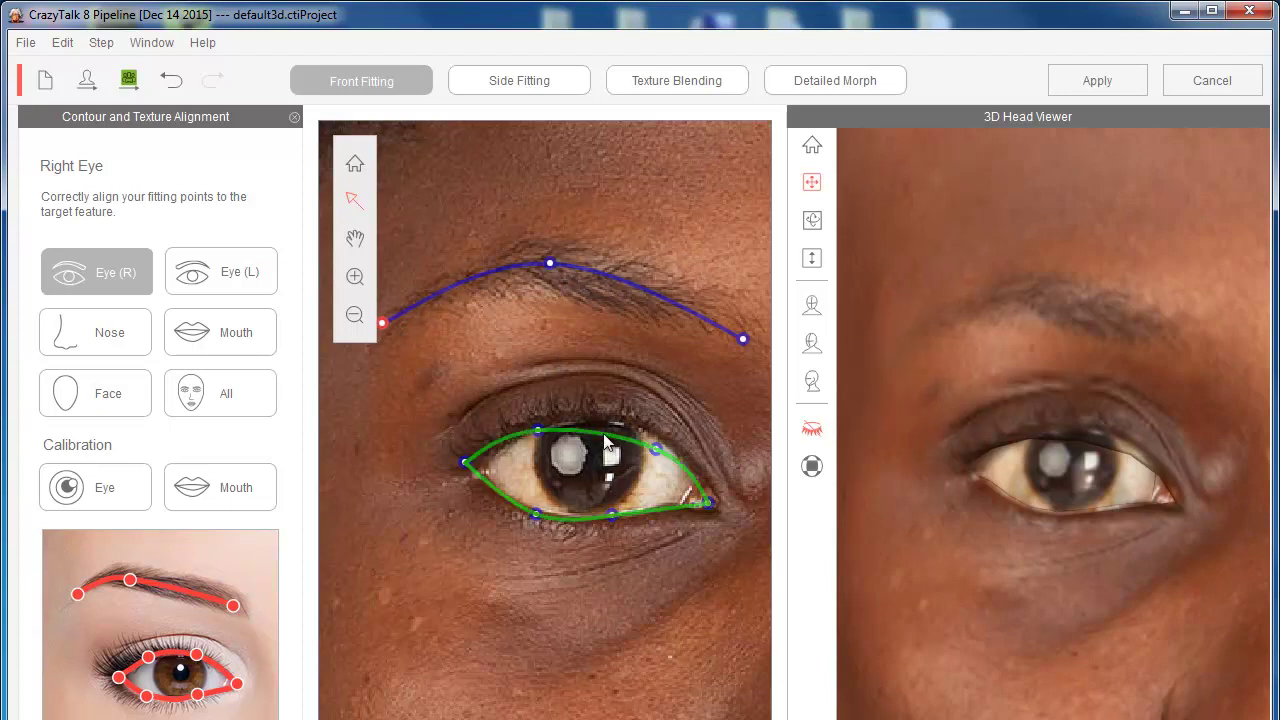
Align the upper-lid, outer-corner and lower-lid points of the right eye contour with the eye's edges in the photo.
left_click_drag(668, 457, 640, 432)
left_click(538, 431)
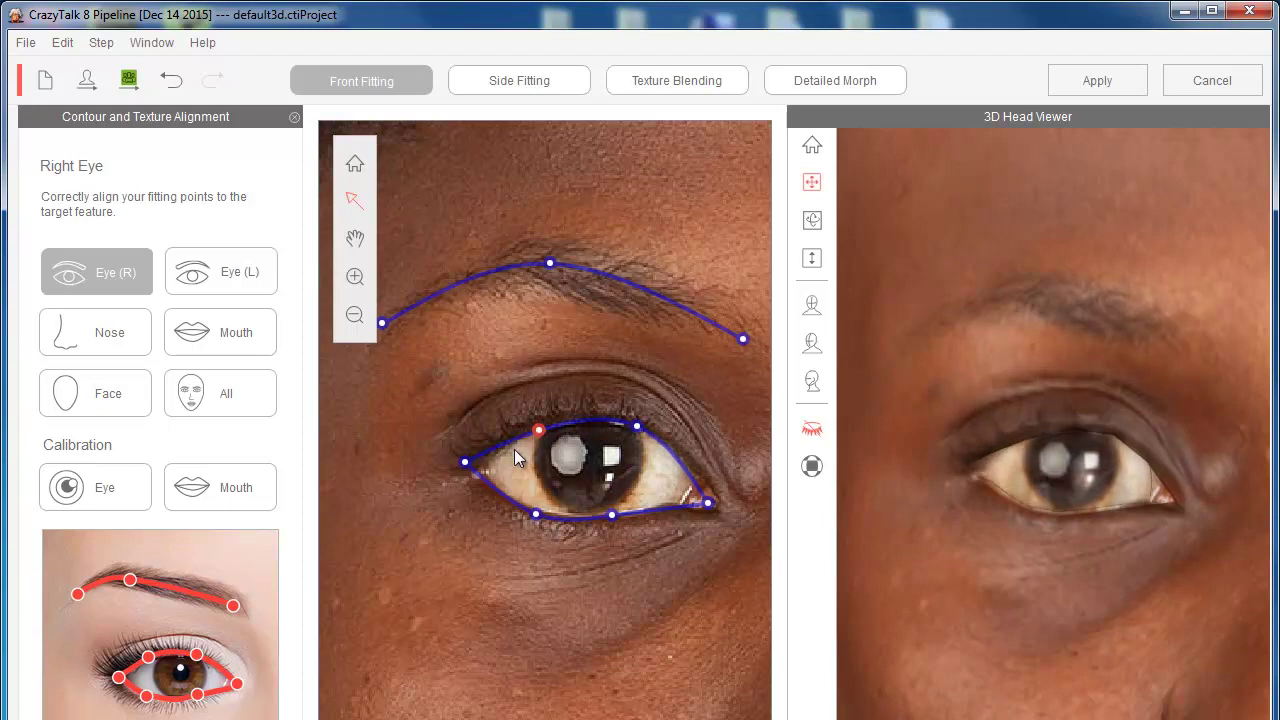
left_click_drag(464, 460, 477, 467)
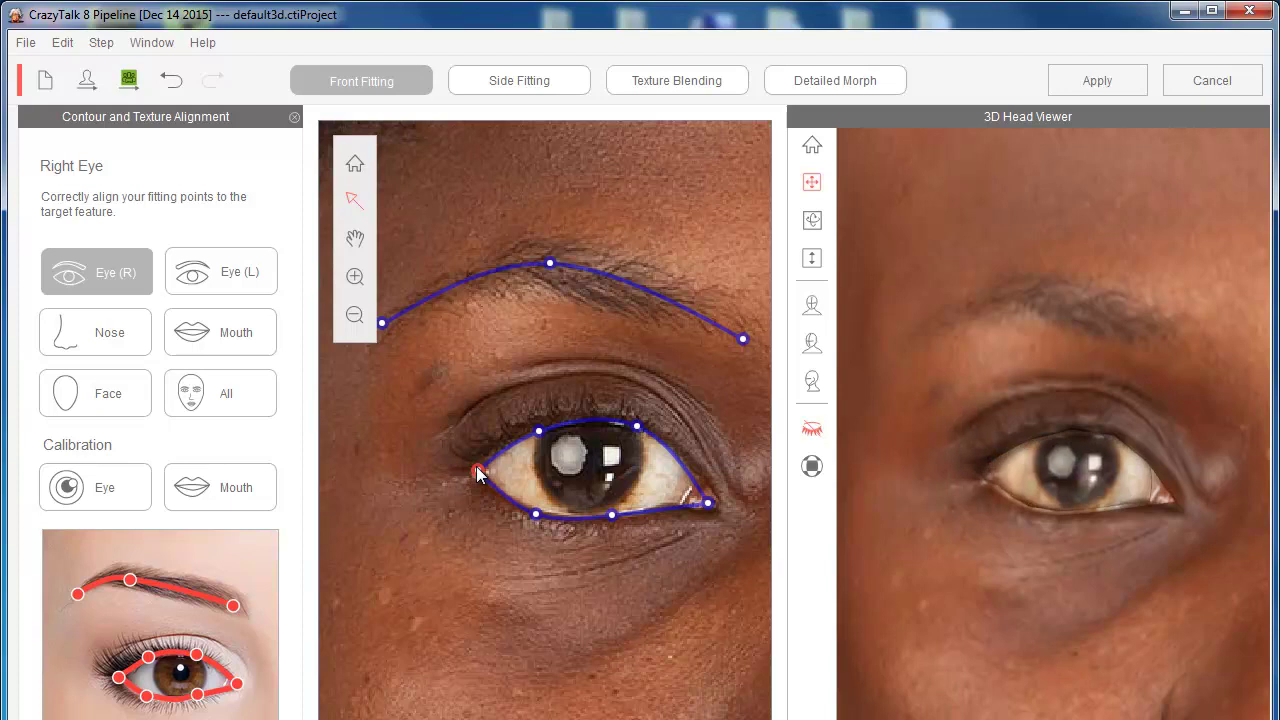
left_click(542, 511)
left_click_drag(611, 514, 621, 517)
left_click(538, 430)
left_click_drag(636, 430, 637, 433)
left_click(538, 430)
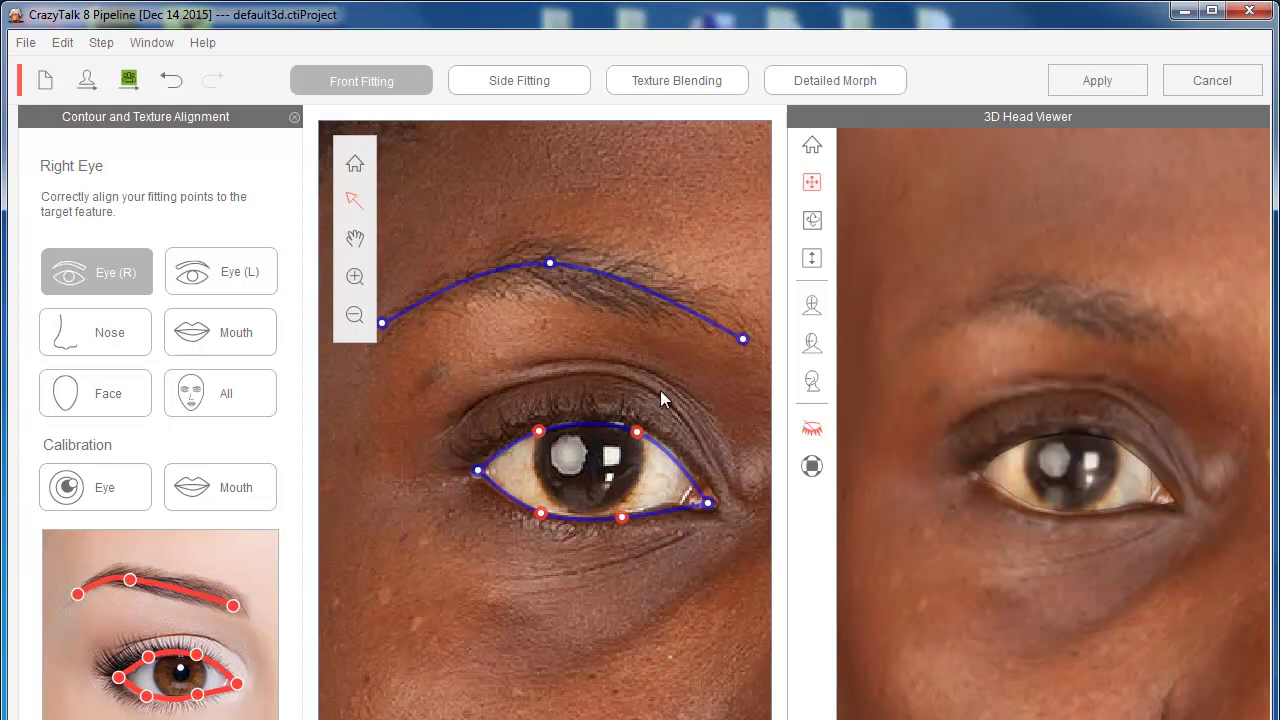
Fine-tune the right eye contour by moving its inner-corner, lower-lid and outer-corner points onto the eye's edge.
left_click_drag(709, 503, 715, 499)
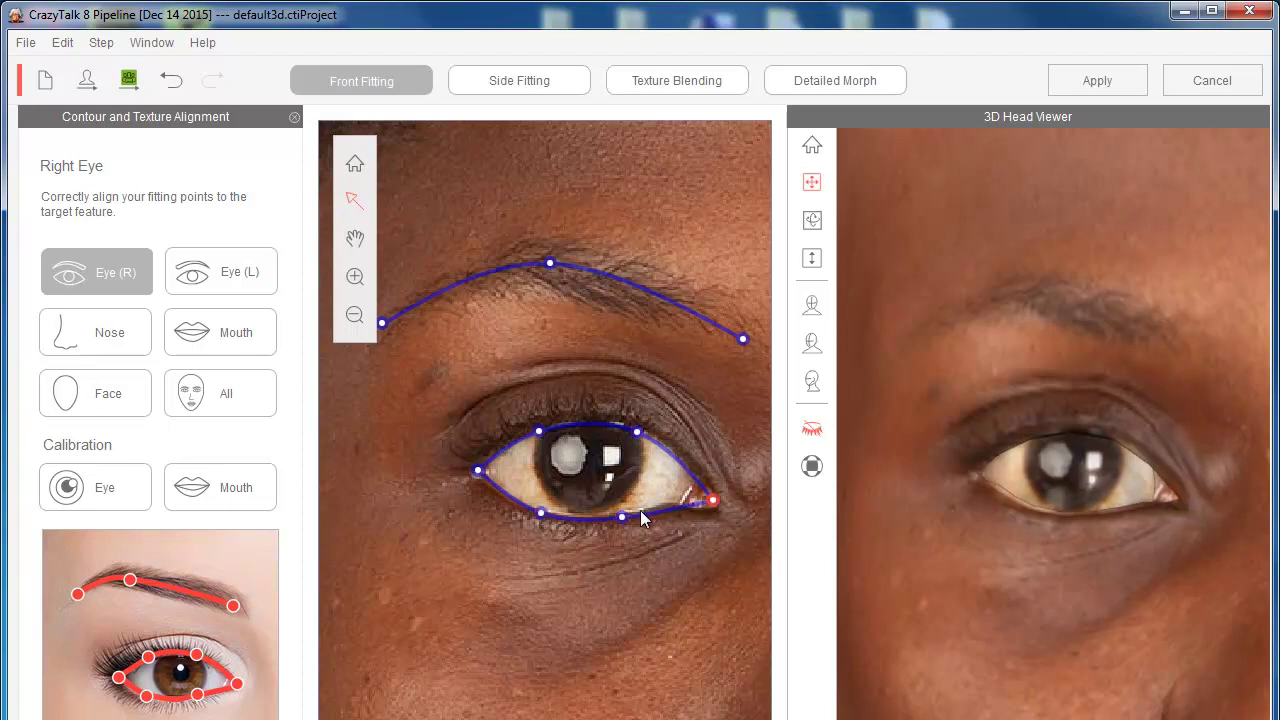
left_click(541, 513)
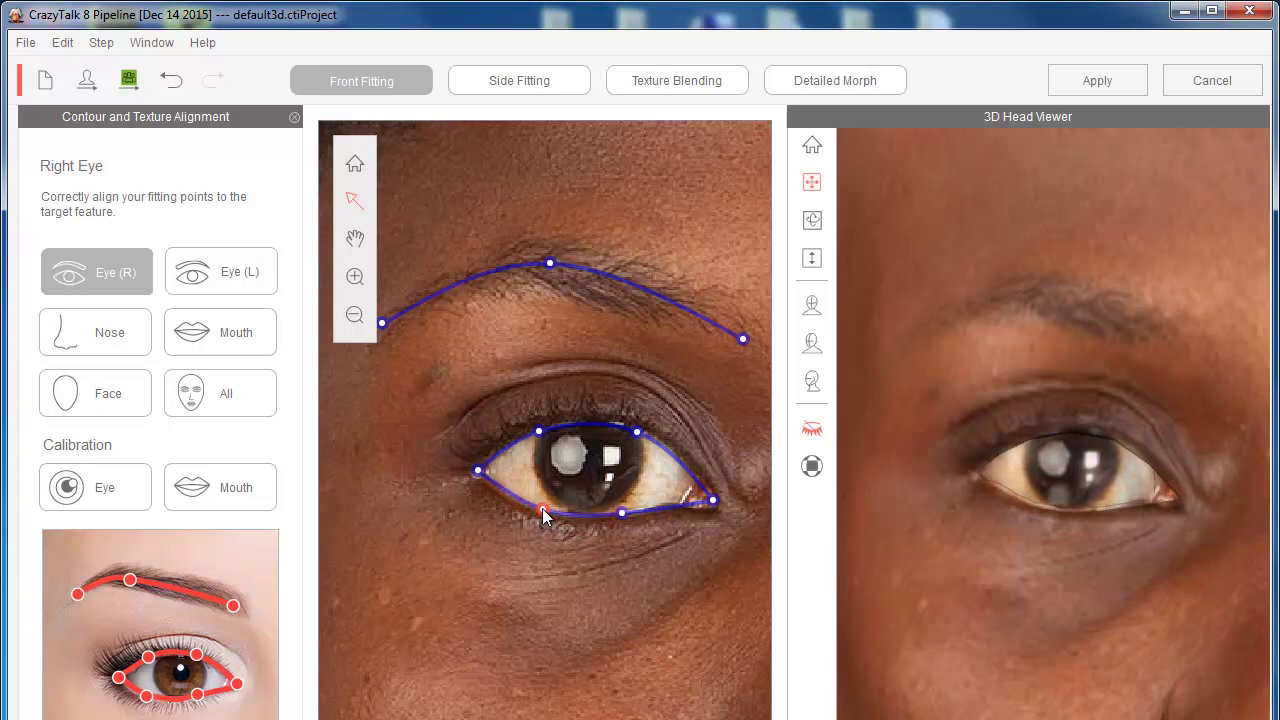
left_click_drag(478, 470, 477, 475)
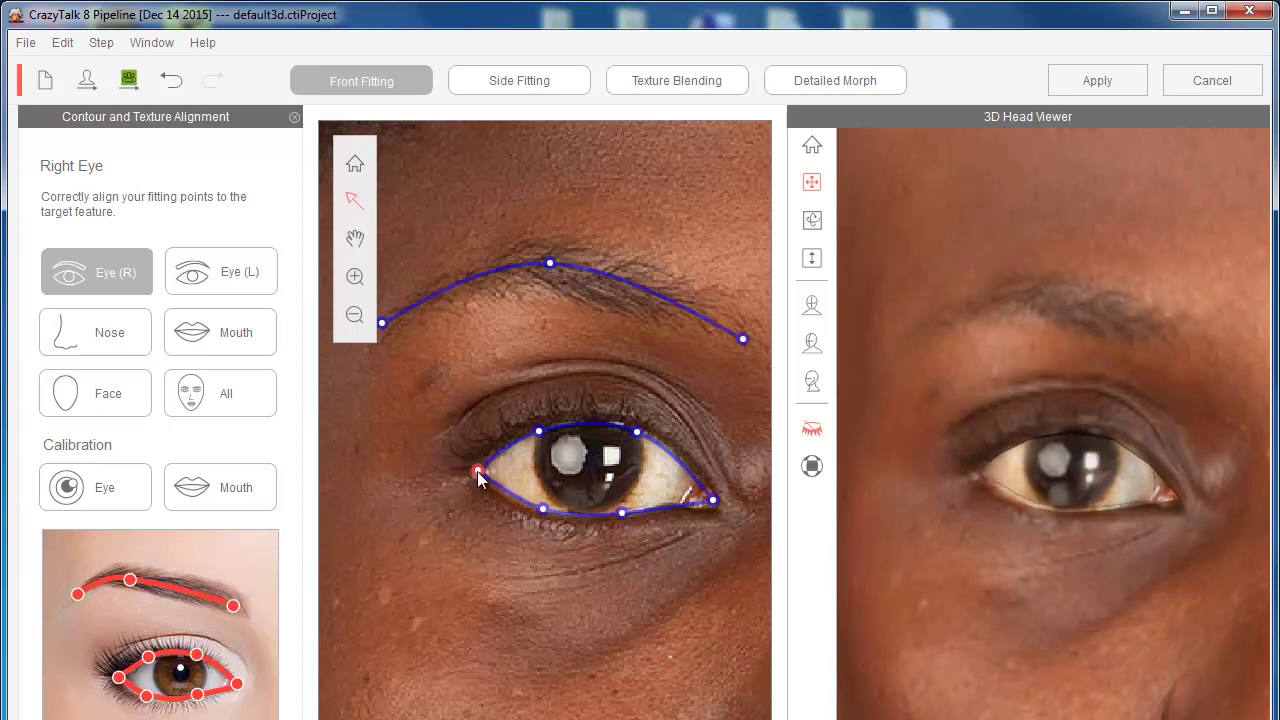
left_click(537, 431)
left_click(637, 431)
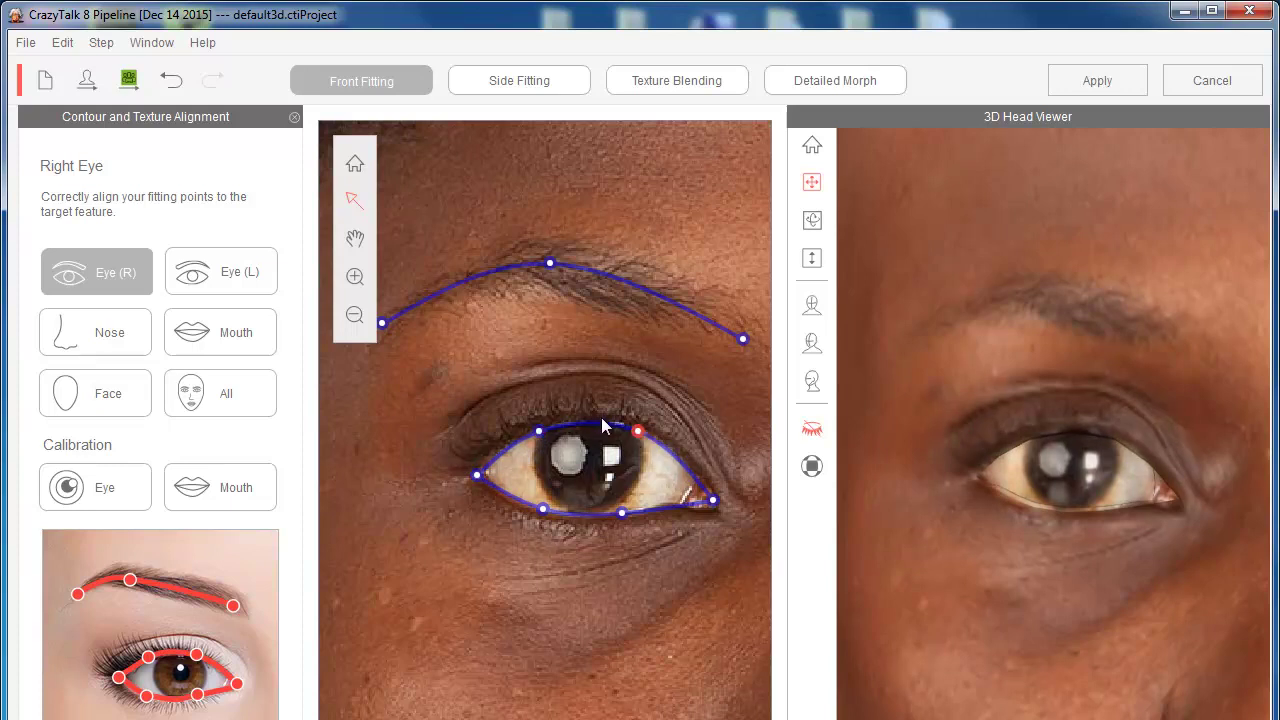
Try selecting the right eye contour's outer points as a group and the whole contour, clearing each selection.
left_click(650, 386)
left_click(538, 431)
left_click_drag(568, 478, 590, 519)
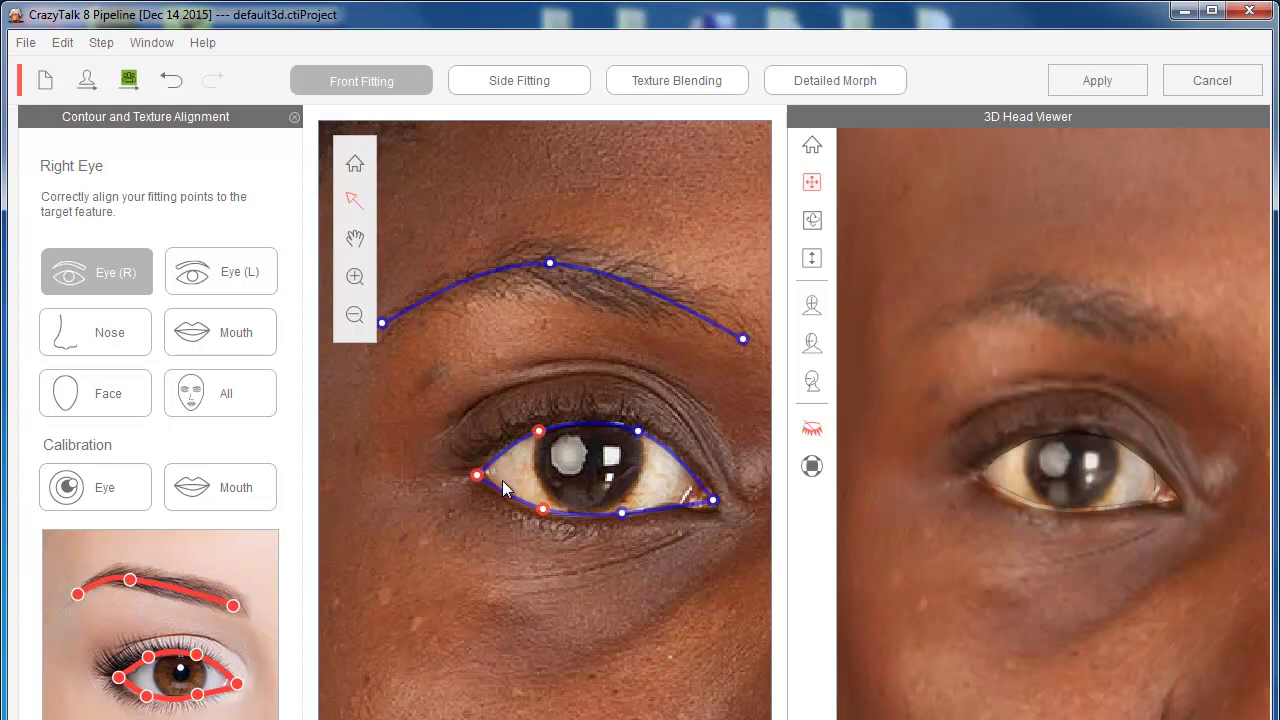
left_click(515, 402)
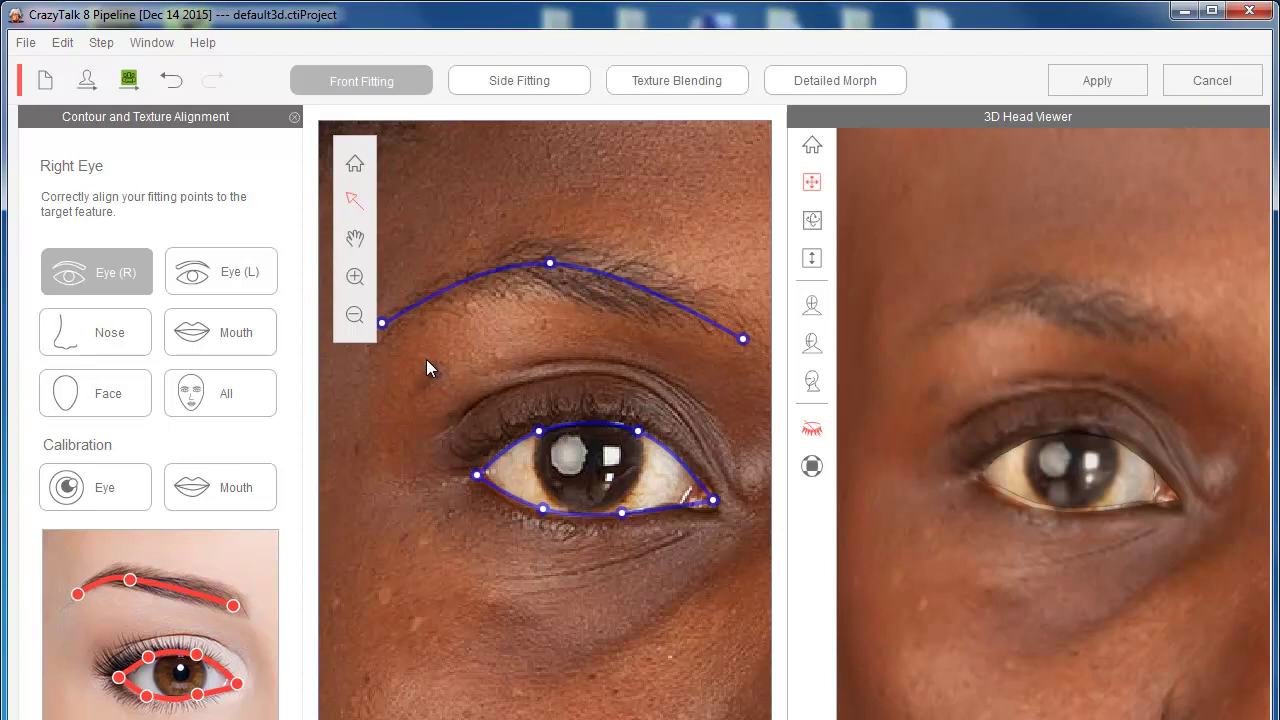
left_click(567, 432)
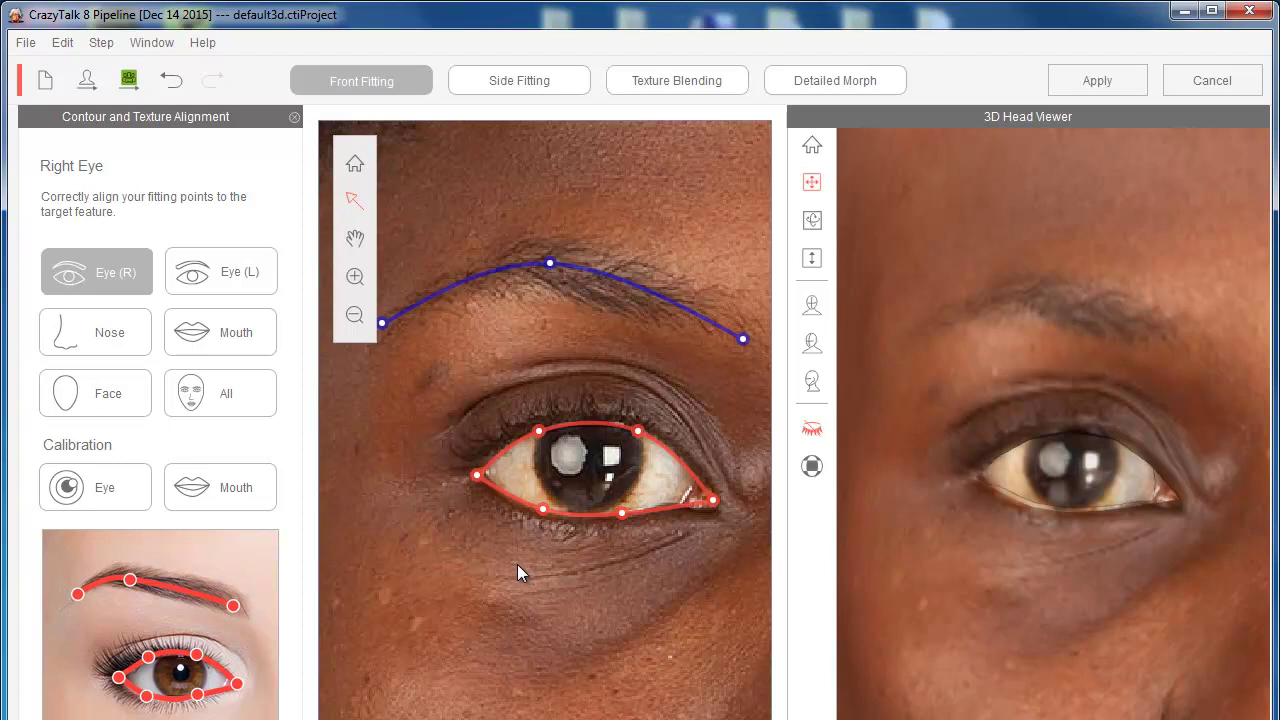
left_click(525, 366)
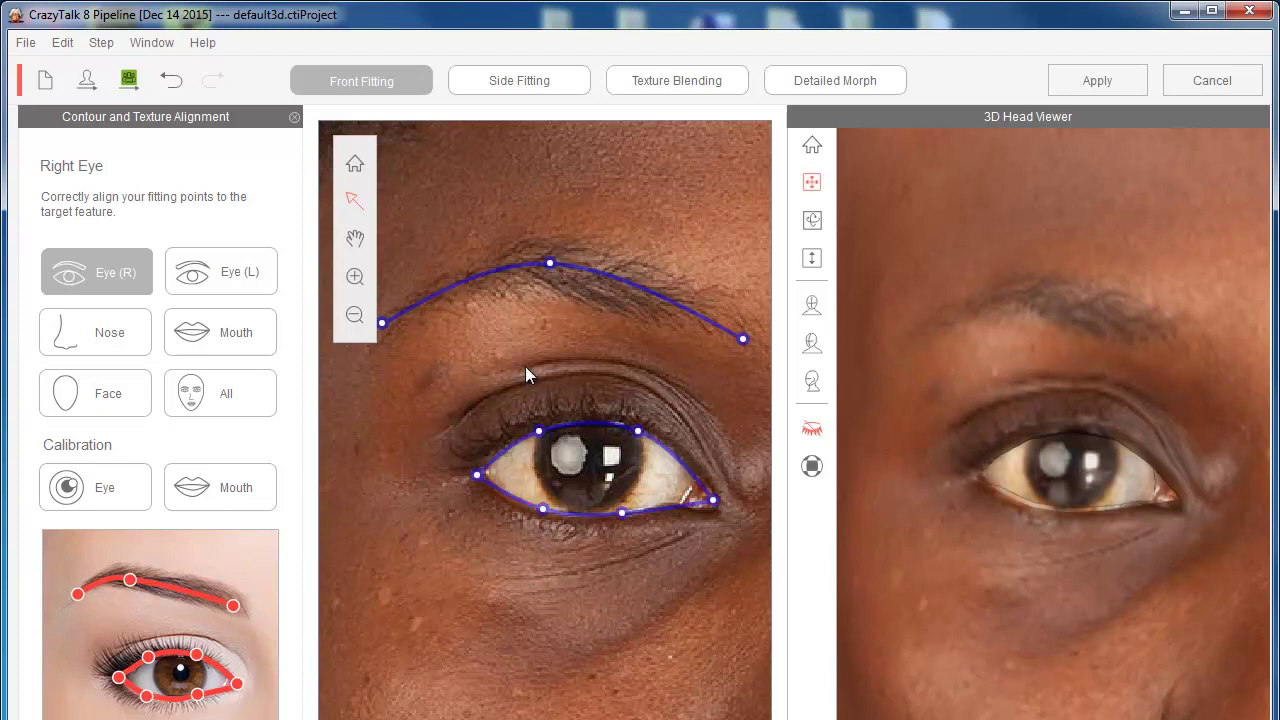
Nudge the right eye contour's two lower-lid points slightly down and refine its upper-lid points.
left_click(542, 510)
left_click_drag(621, 514, 625, 516)
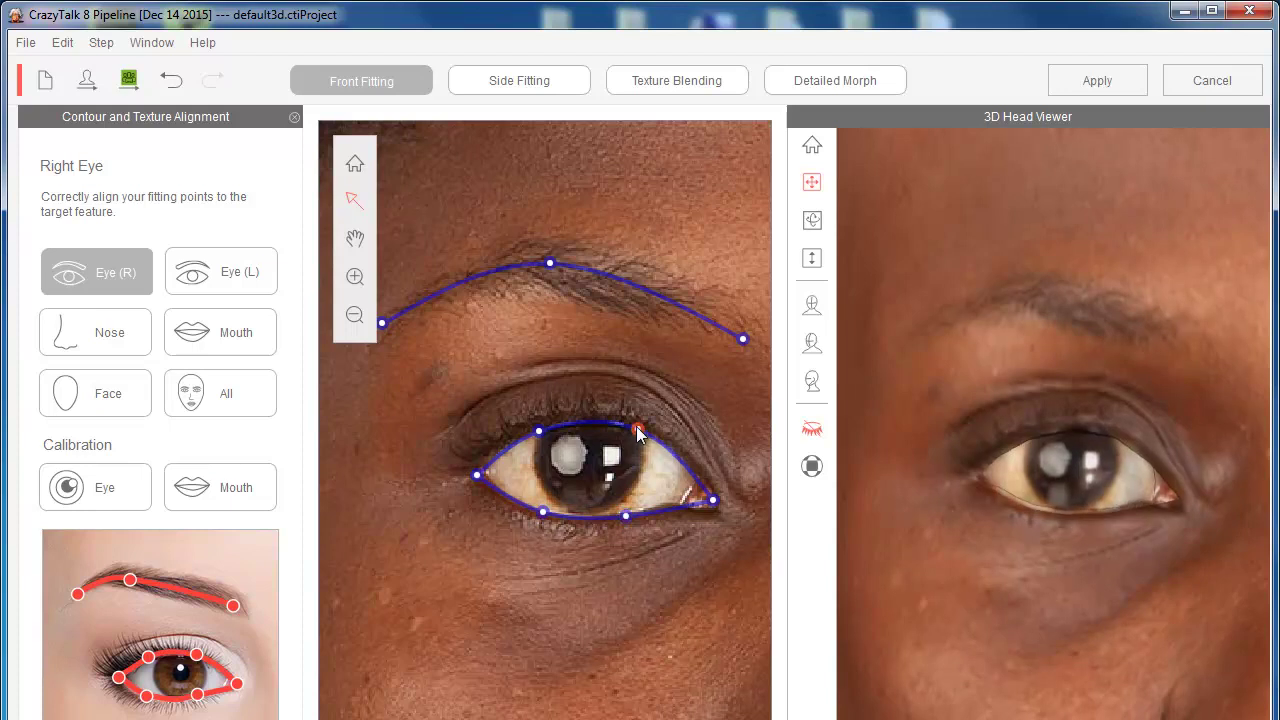
left_click(539, 430)
Switch to the left eye and fit its eyebrow curve to the brow, adjusting the outer end, peak and inner end.
left_click(240, 283)
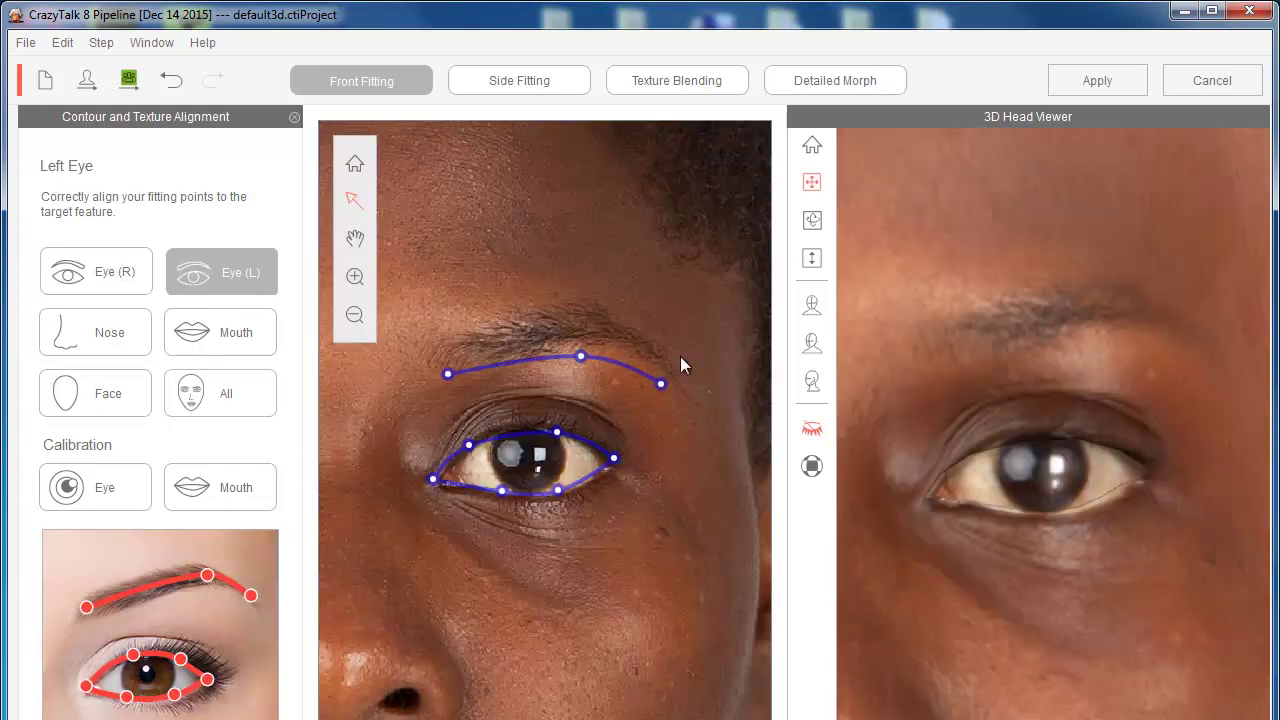
left_click(601, 359)
left_click_drag(606, 348, 607, 331)
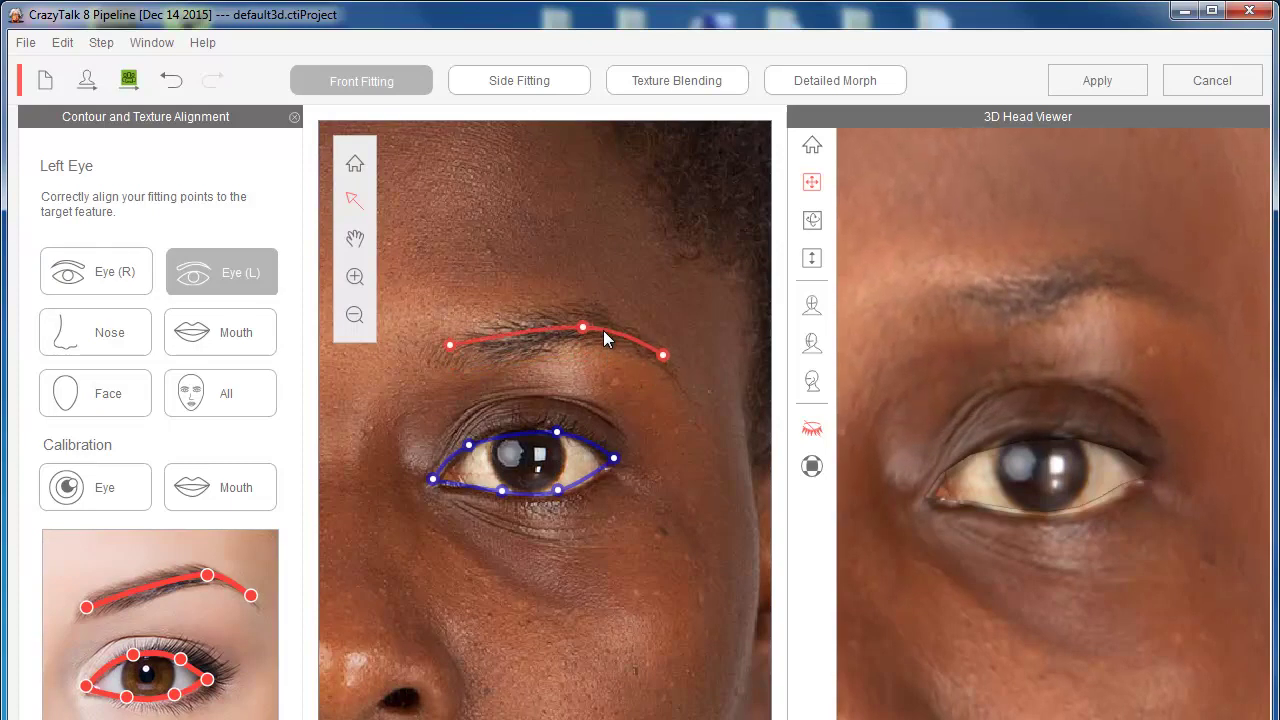
left_click_drag(664, 362, 690, 393)
left_click_drag(582, 326, 588, 321)
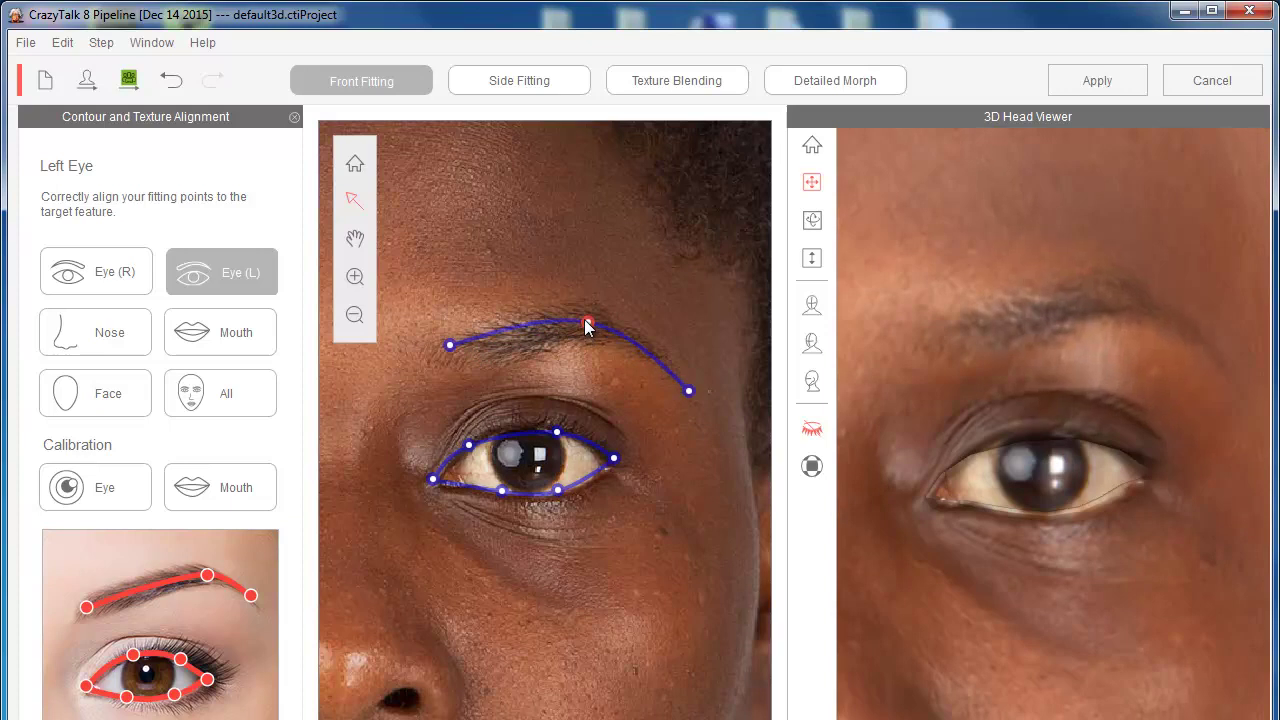
left_click_drag(449, 345, 441, 353)
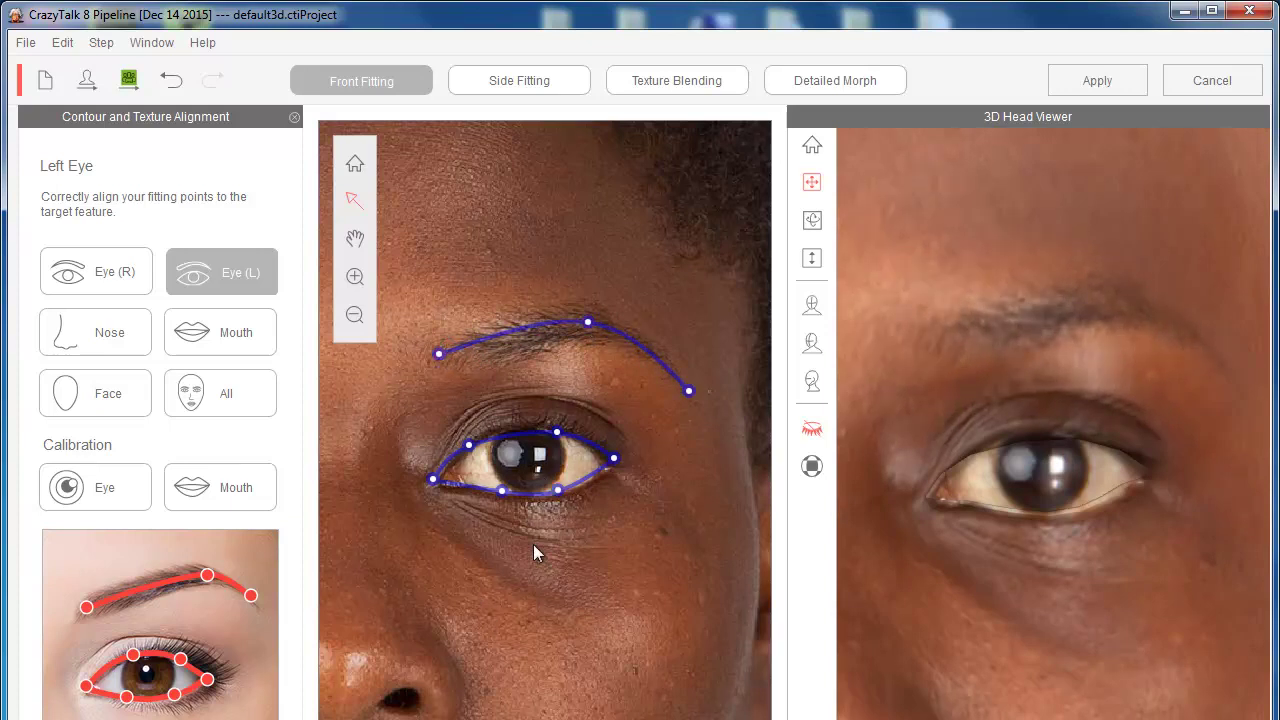
Align the left eye contour's upper-lid, lower-lid, inner-corner and outer-corner points with the eye's edges in the photo.
scroll(538, 544, "up", 3)
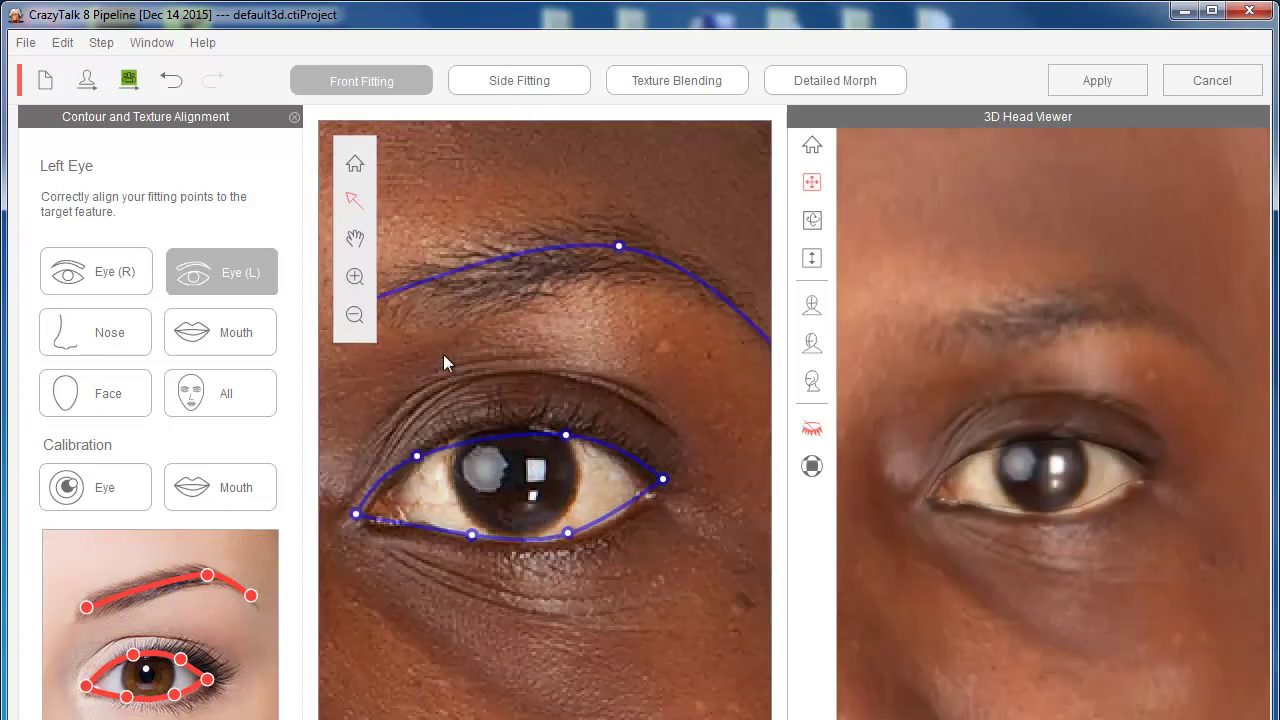
left_click_drag(418, 454, 456, 433)
left_click_drag(566, 434, 566, 430)
left_click_drag(567, 533, 566, 536)
left_click_drag(472, 536, 474, 540)
left_click_drag(357, 516, 367, 520)
left_click_drag(661, 480, 649, 494)
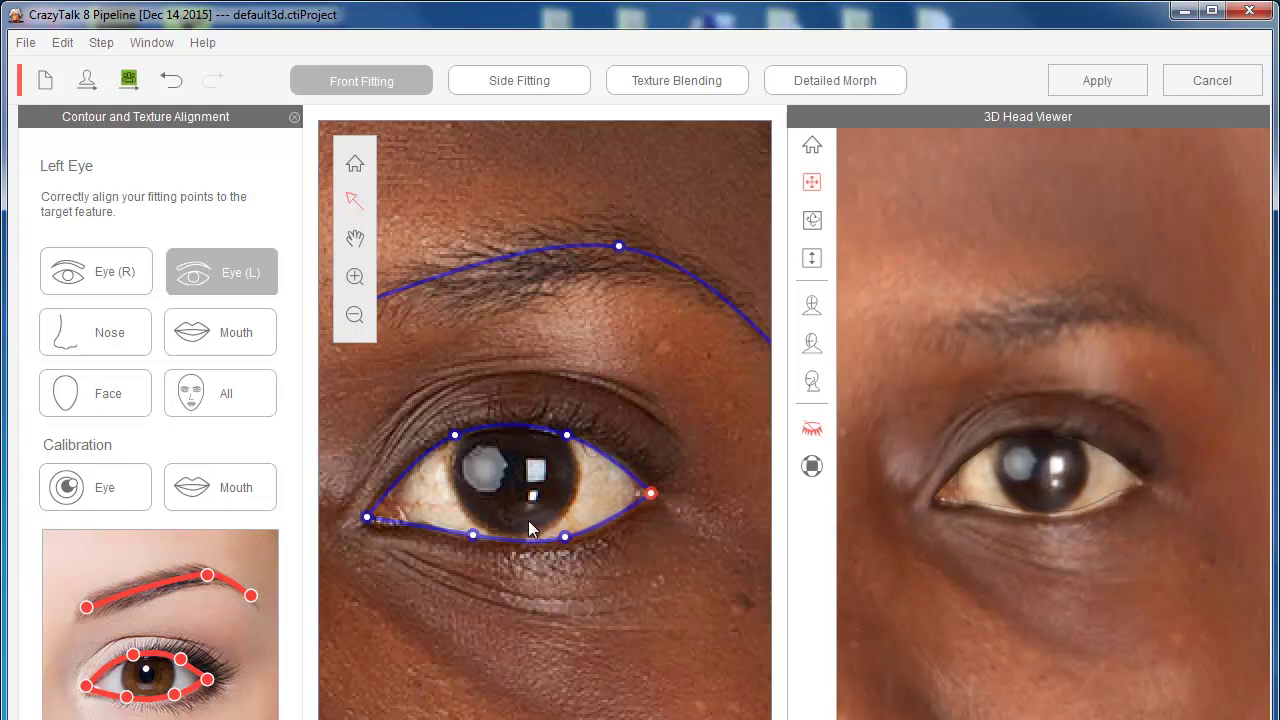
Nudge the left eye contour's two lower-lid points slightly down onto the lid edge.
left_click_drag(475, 537, 476, 540)
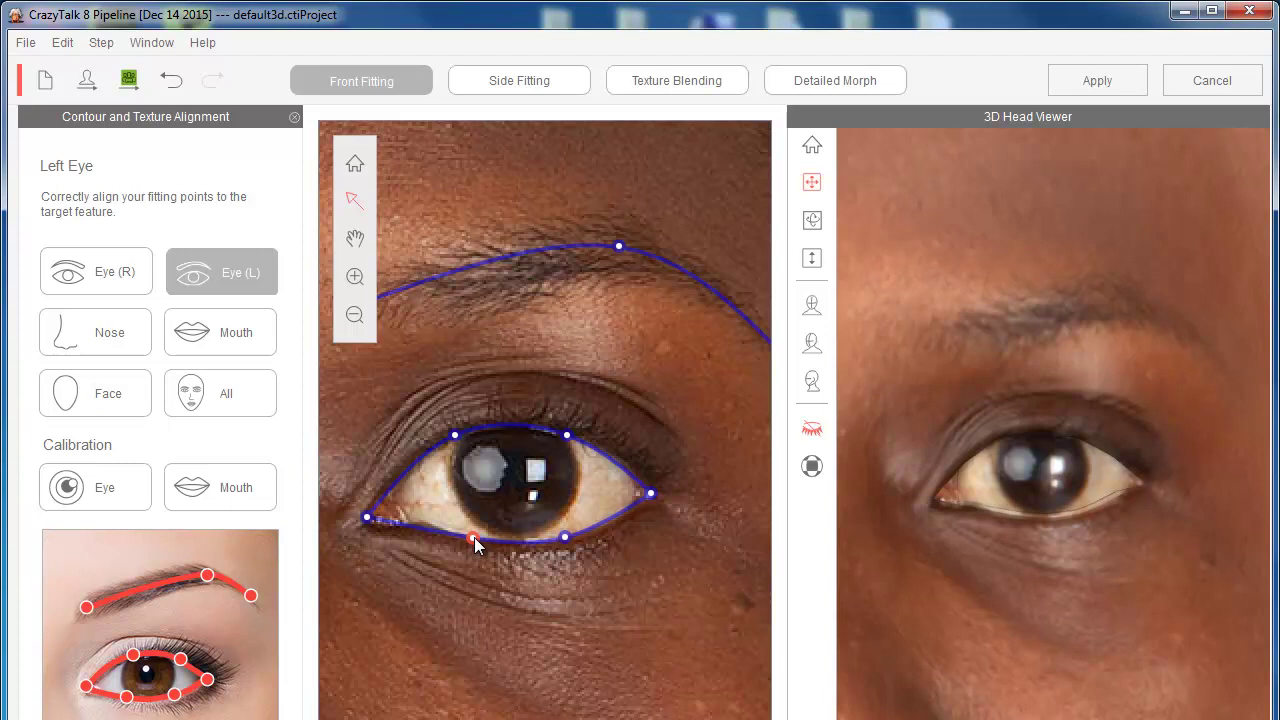
left_click(565, 540)
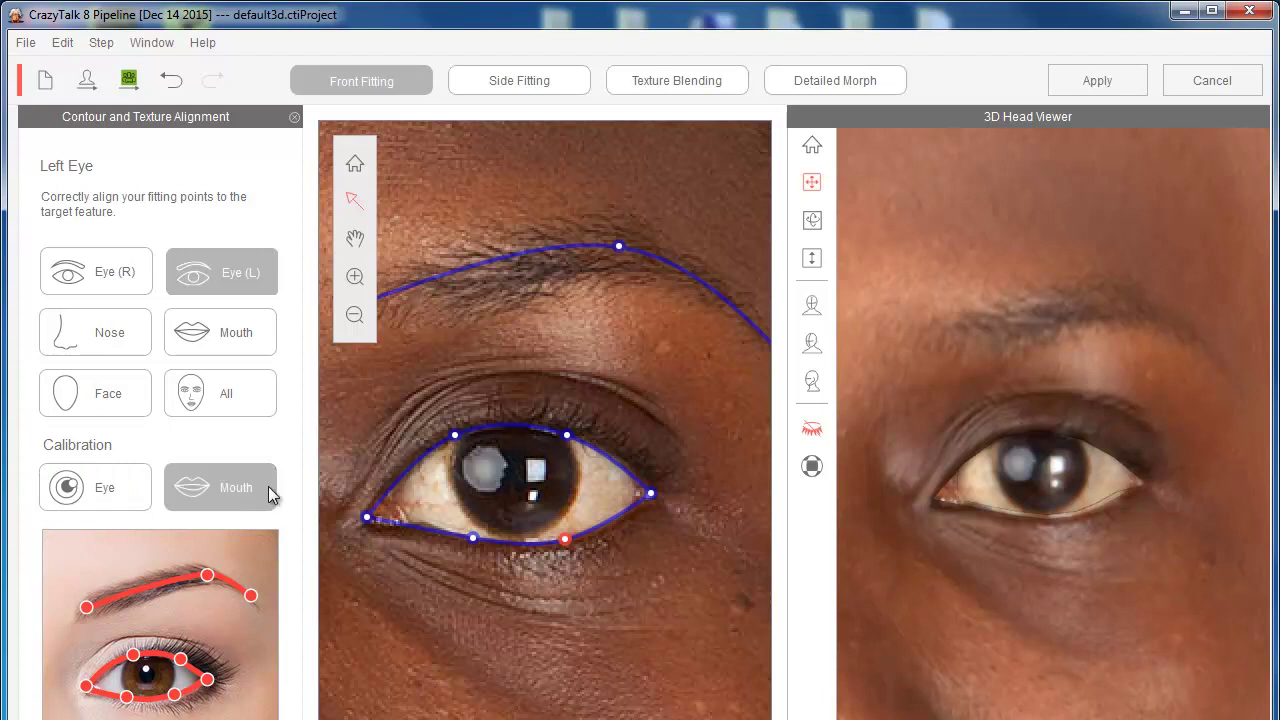
Preview the Look and Blink motions in Eye Calibration to check how the eyelids fit the eyeballs.
left_click(93, 492)
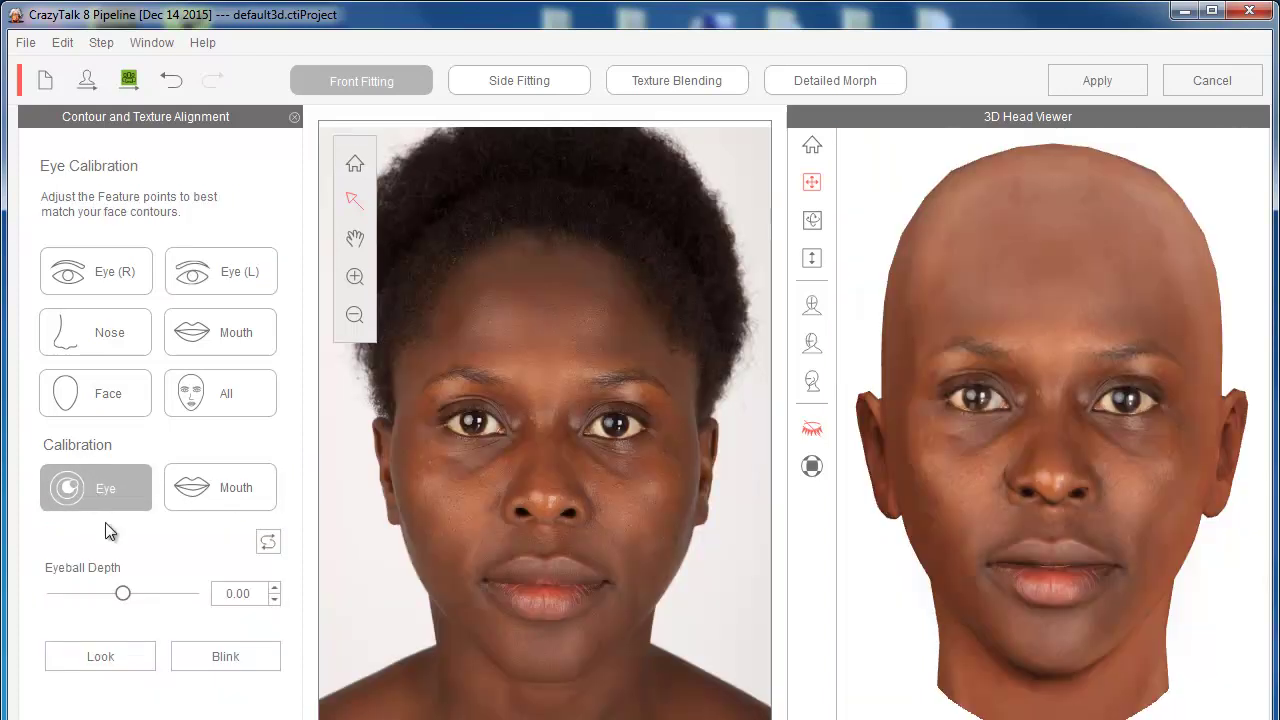
left_click(101, 656)
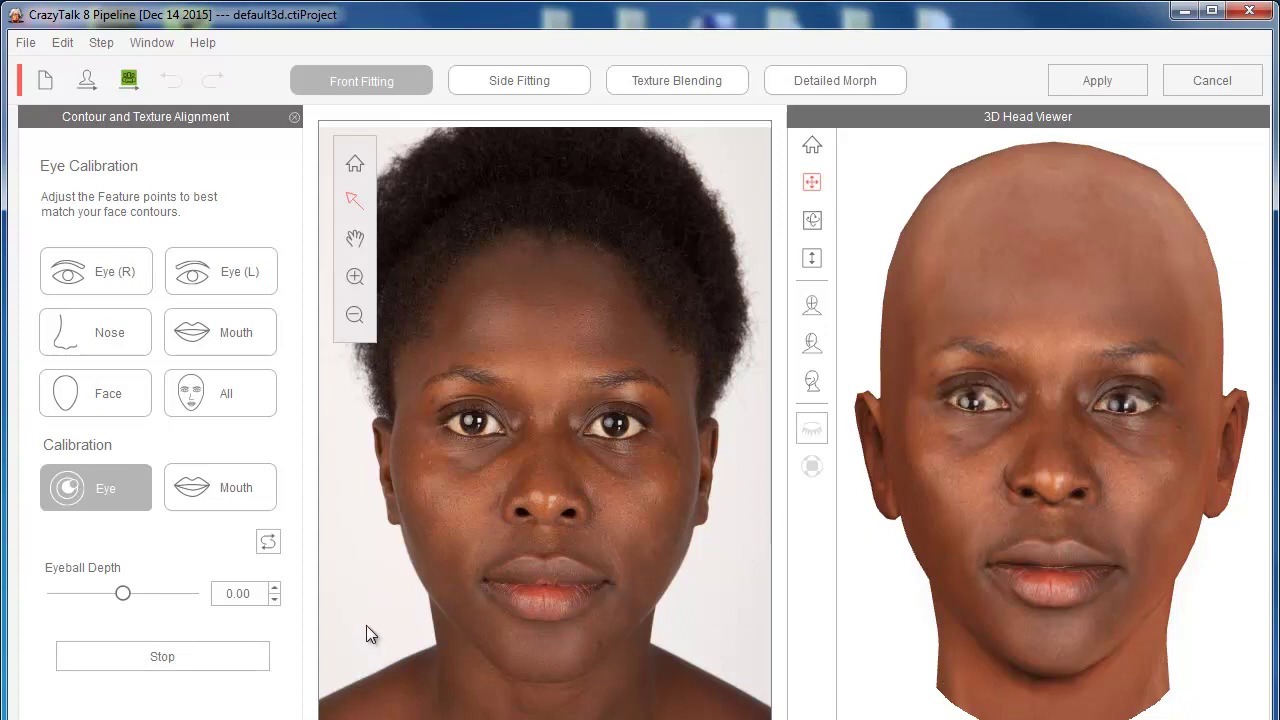
left_click(145, 660)
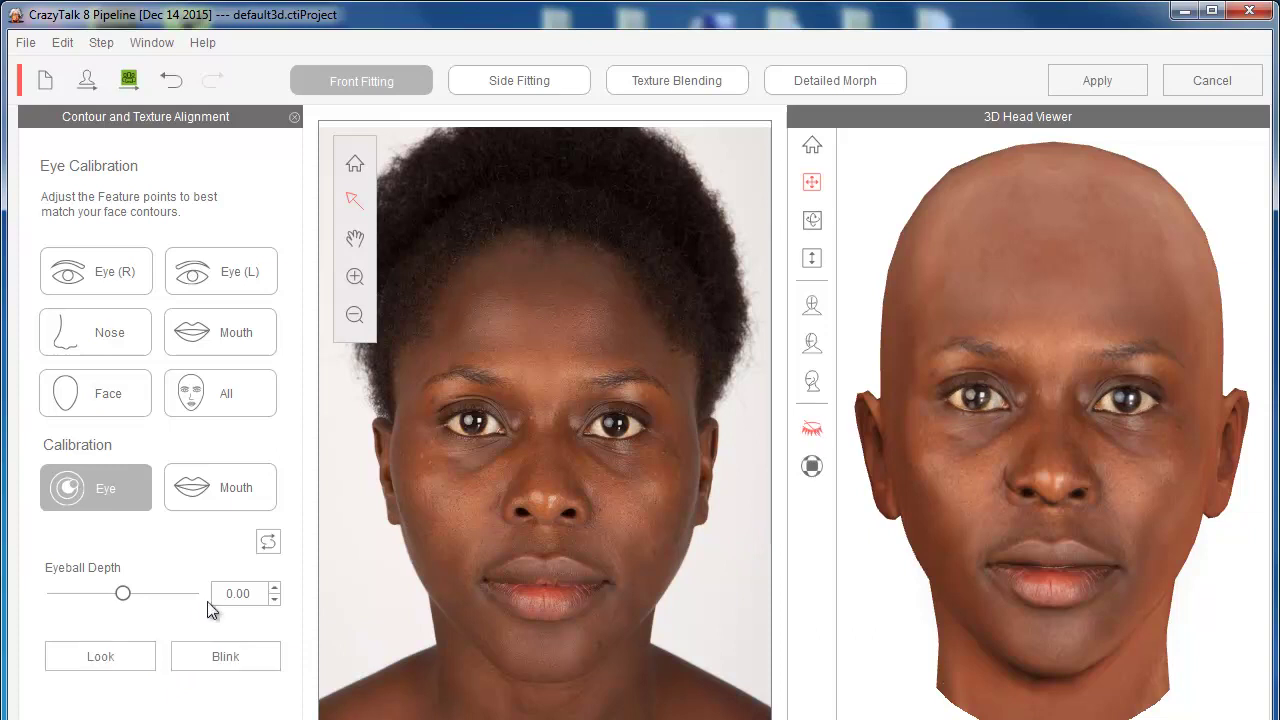
left_click(227, 658)
Return to the left eye and nudge its two upper-lid points slightly down.
left_click(205, 272)
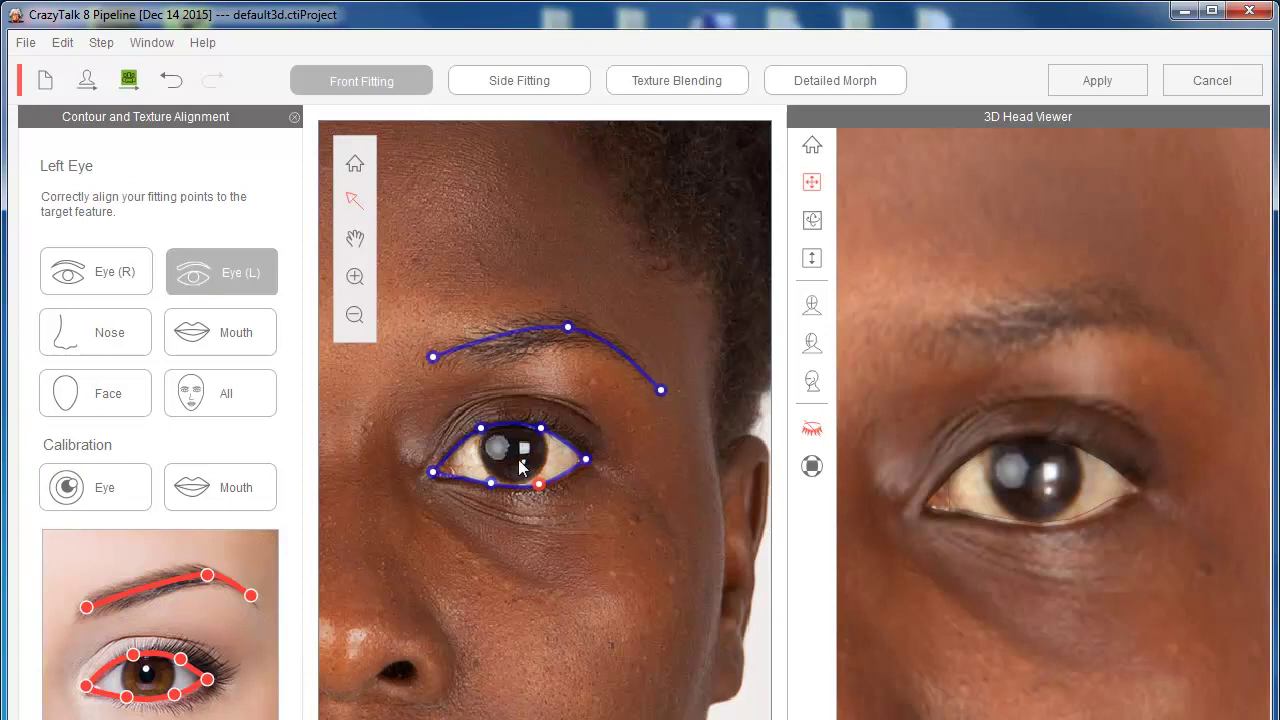
scroll(493, 456, "up", 2)
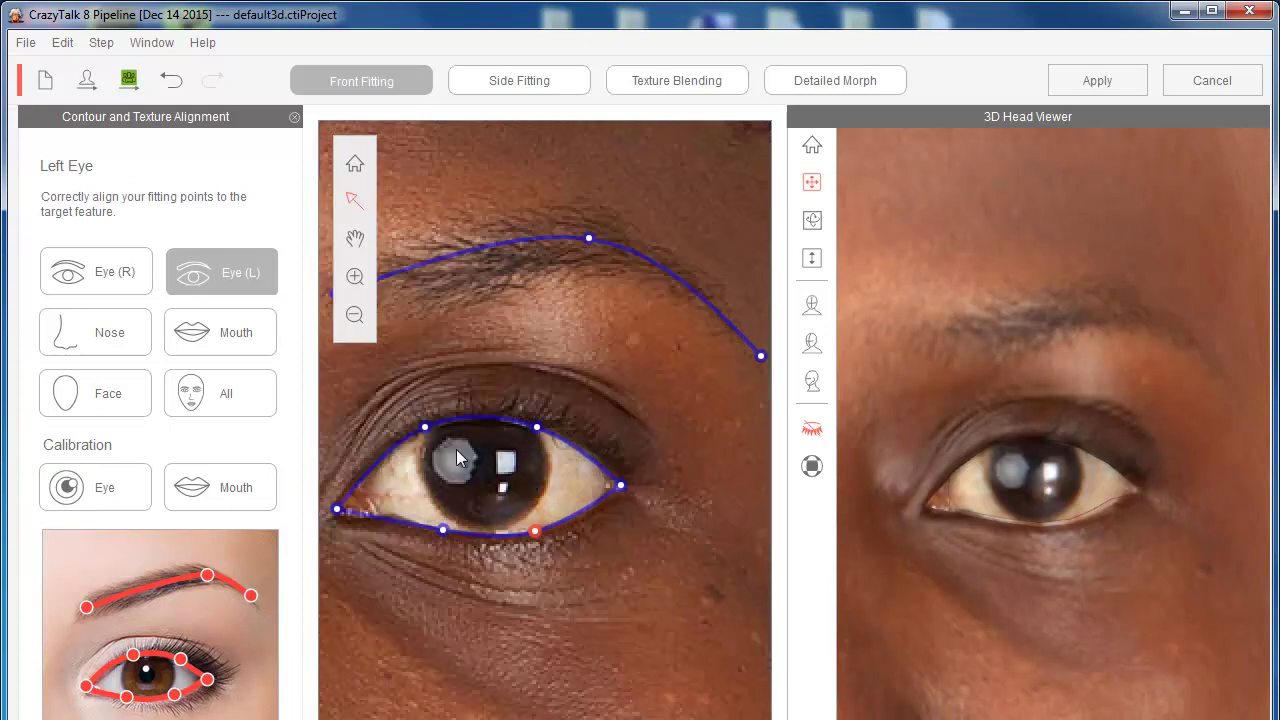
left_click_drag(424, 426, 427, 430)
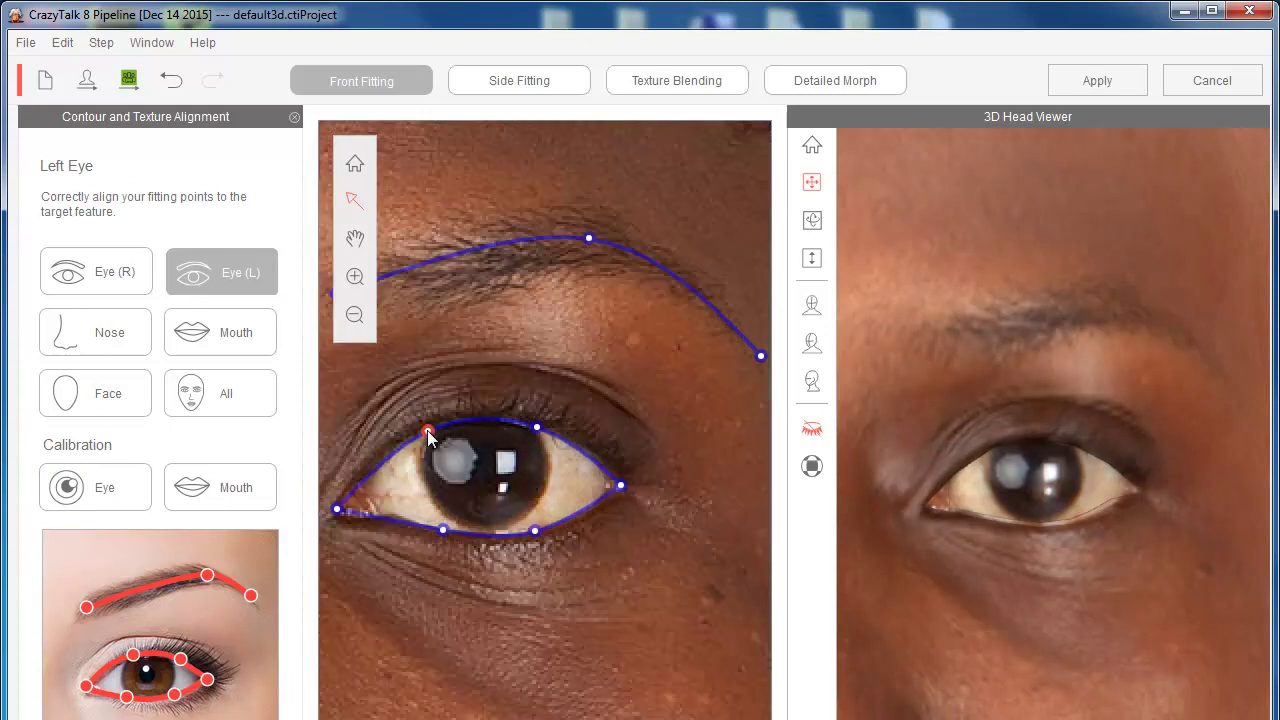
left_click(536, 428)
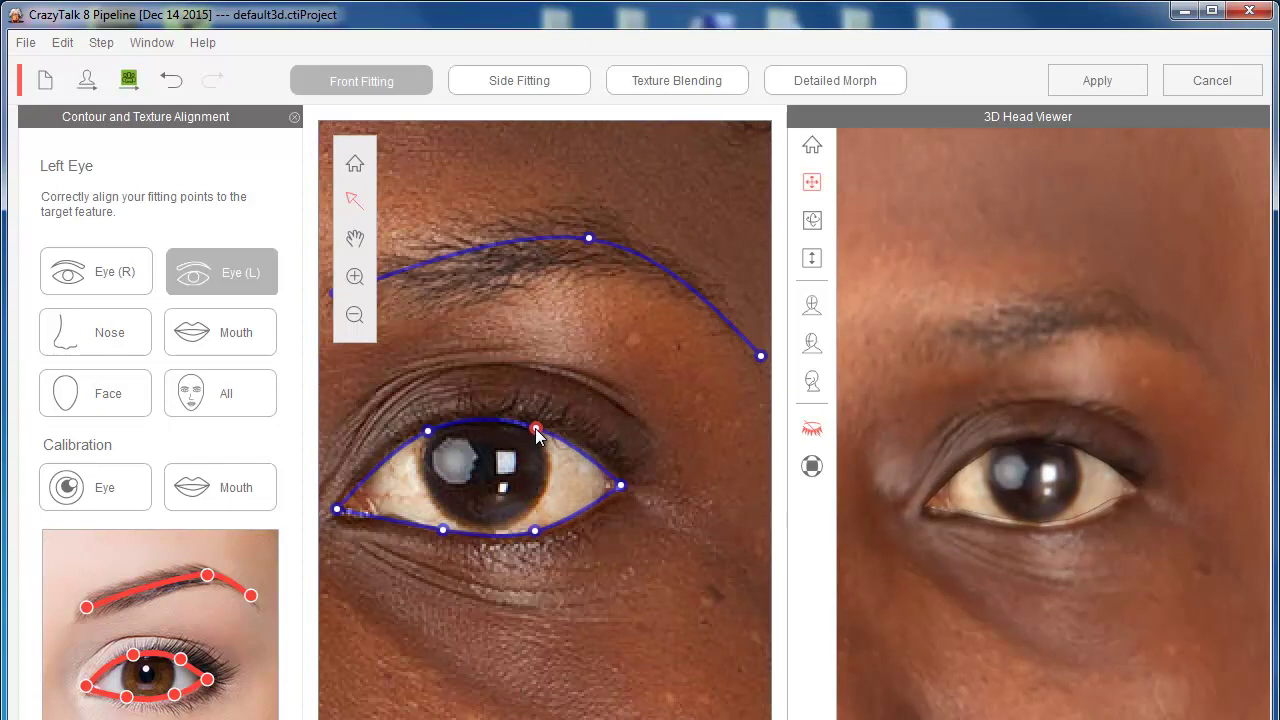
Switch to the right eye and fine-tune its two upper-lid points against the lid edge.
left_click(127, 272)
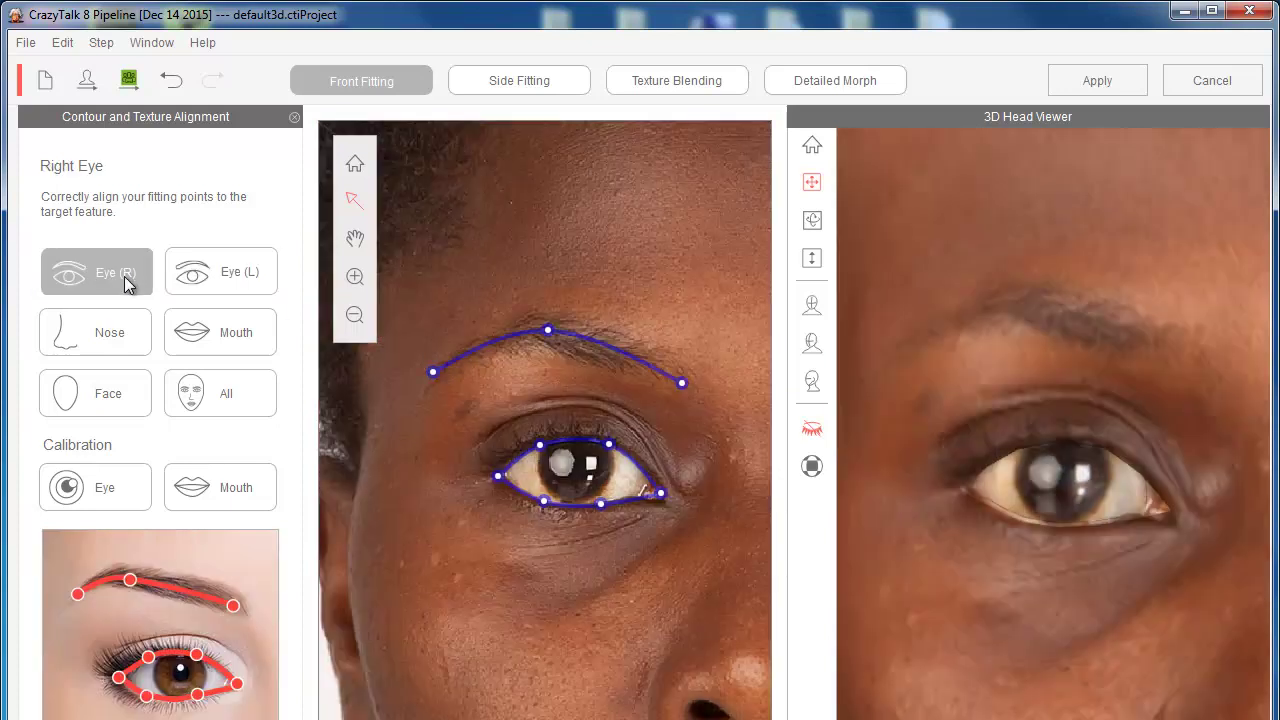
scroll(573, 455, "up", 1)
scroll(550, 453, "up", 1)
left_click(537, 458)
left_click(655, 454)
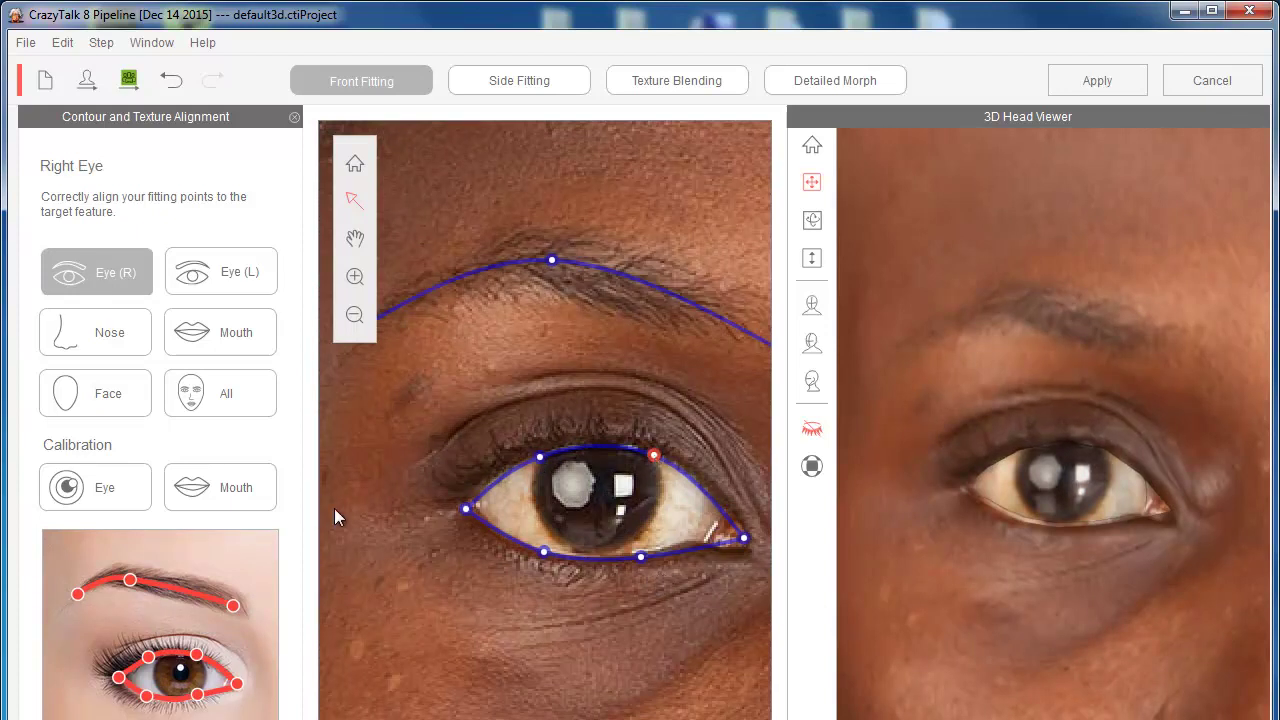
Switch to the nose, raise its center base point, and lower the nostril-base and outer wing points to follow the nose's lower edge.
left_click(124, 338)
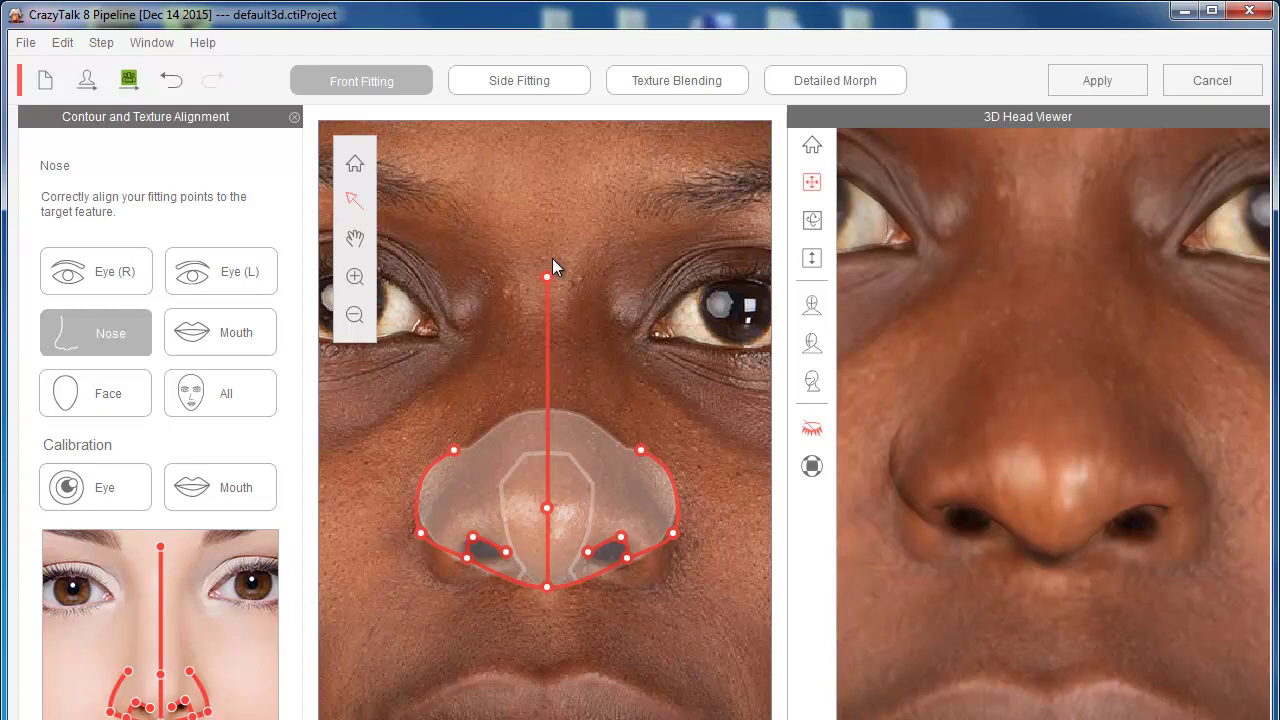
left_click(602, 475)
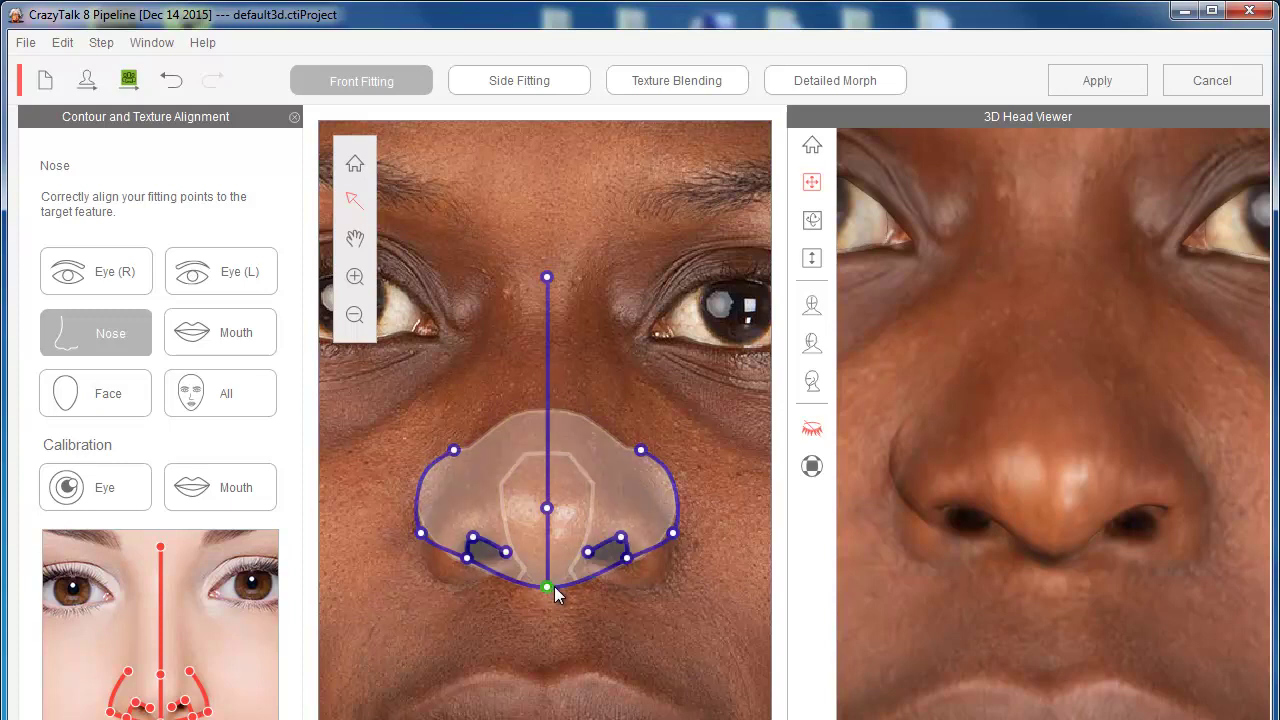
left_click_drag(547, 590, 549, 570)
left_click_drag(626, 558, 640, 590)
left_click_drag(672, 533, 678, 551)
left_click_drag(467, 558, 466, 582)
left_click_drag(422, 536, 419, 567)
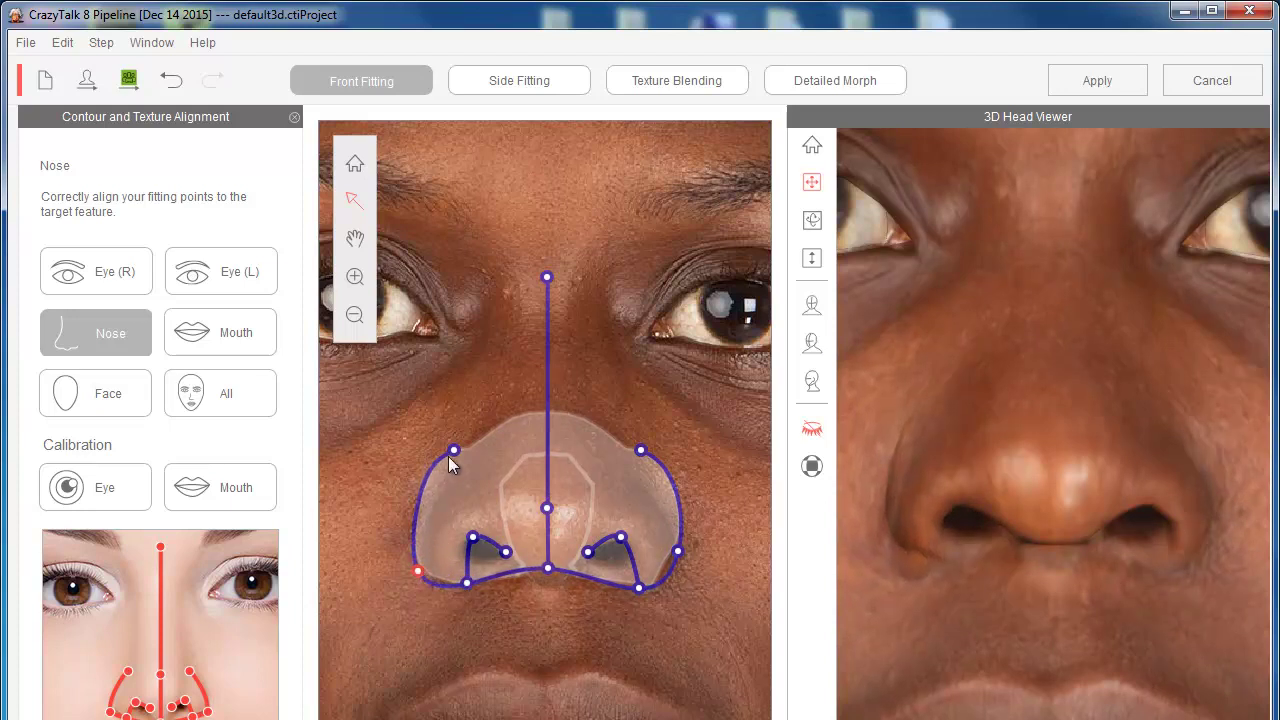
Move the nose wings' upper points up and inward, and refine the outer wing, nostril and base points.
left_click_drag(453, 451, 473, 428)
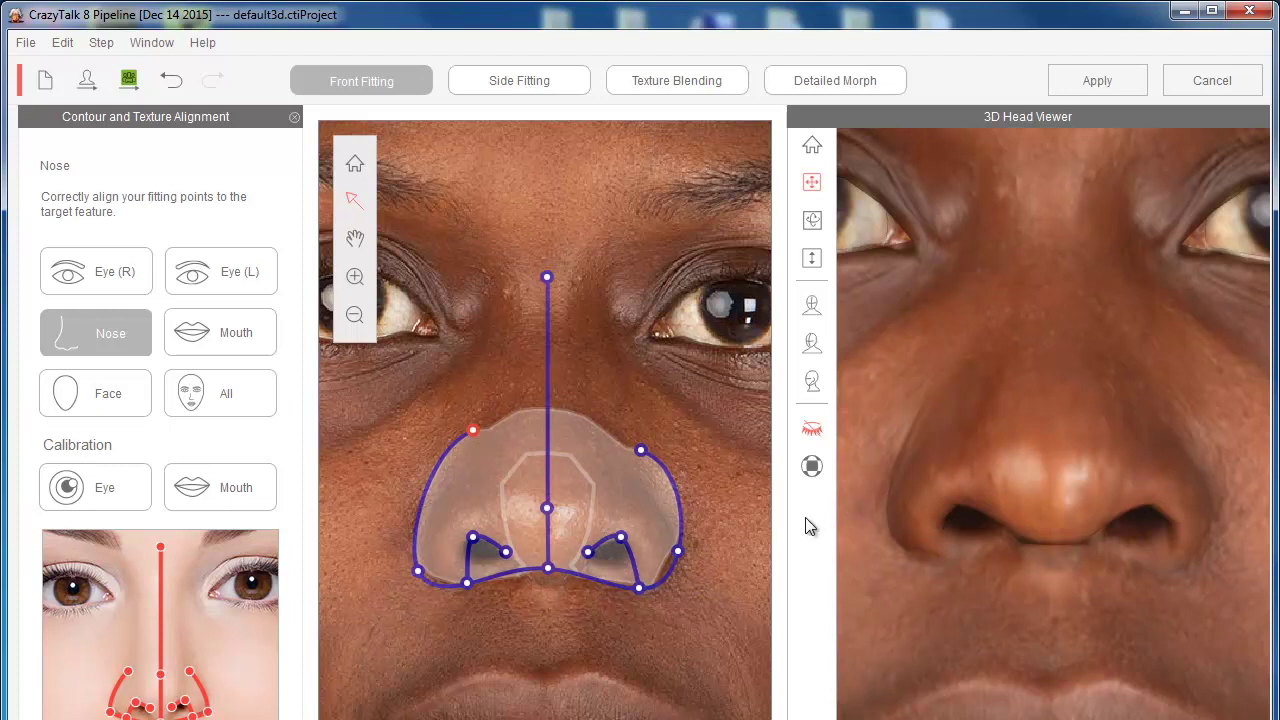
left_click(679, 551)
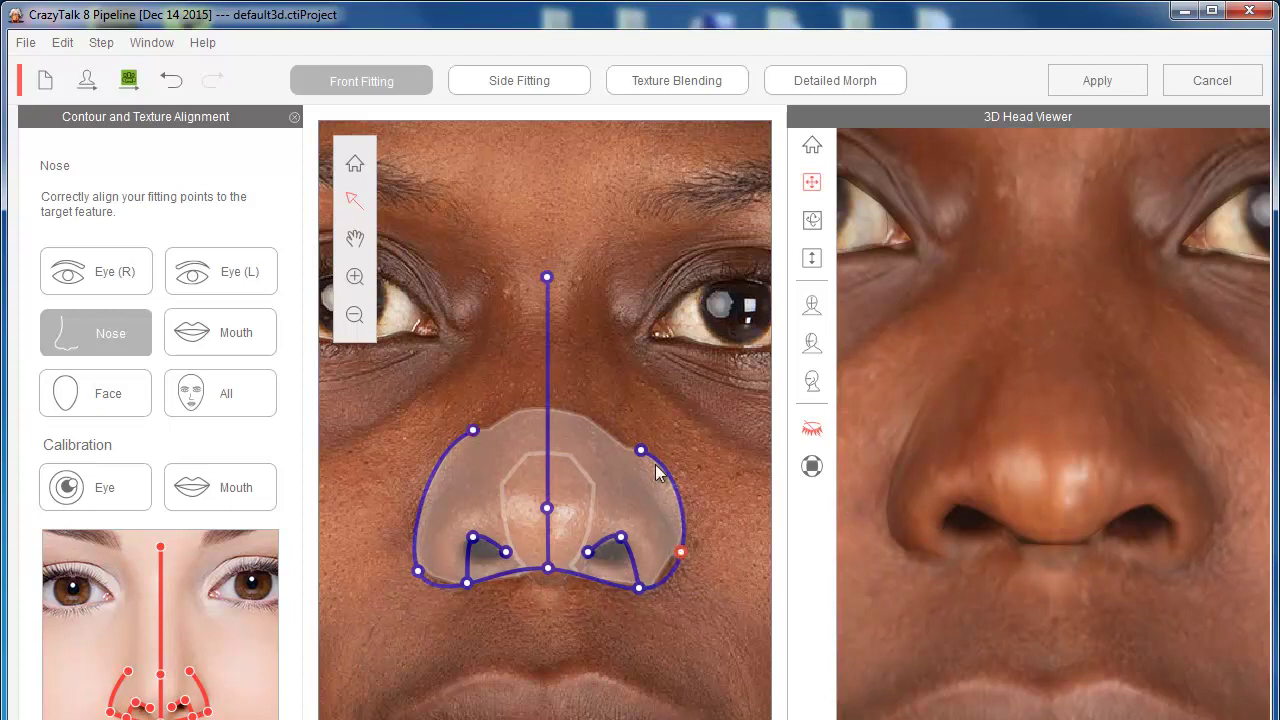
left_click_drag(640, 449, 637, 437)
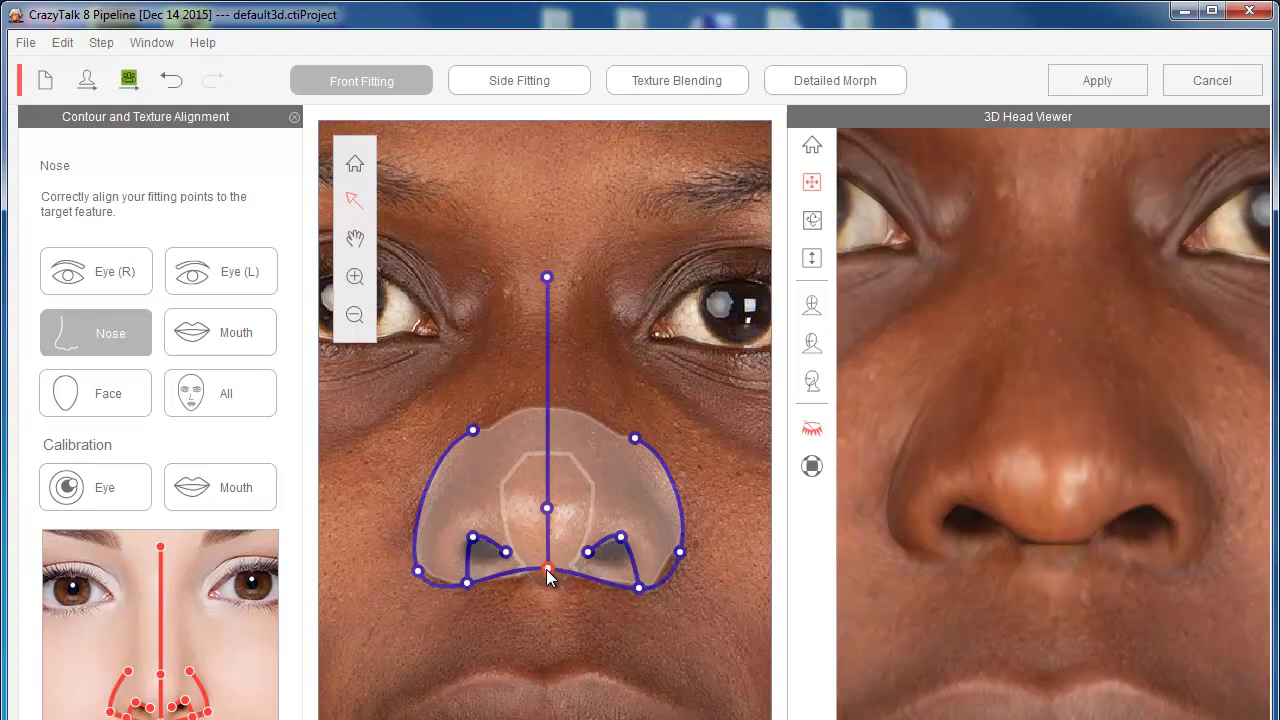
left_click(506, 552)
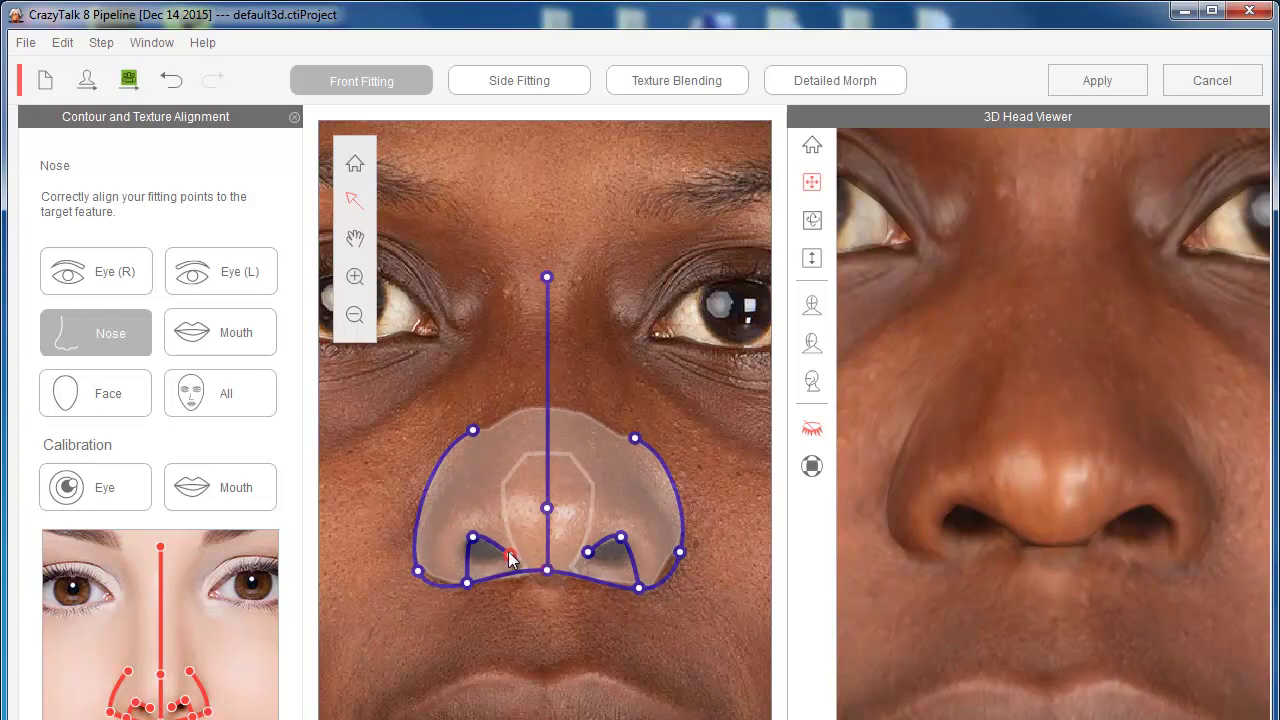
left_click_drag(467, 584, 458, 576)
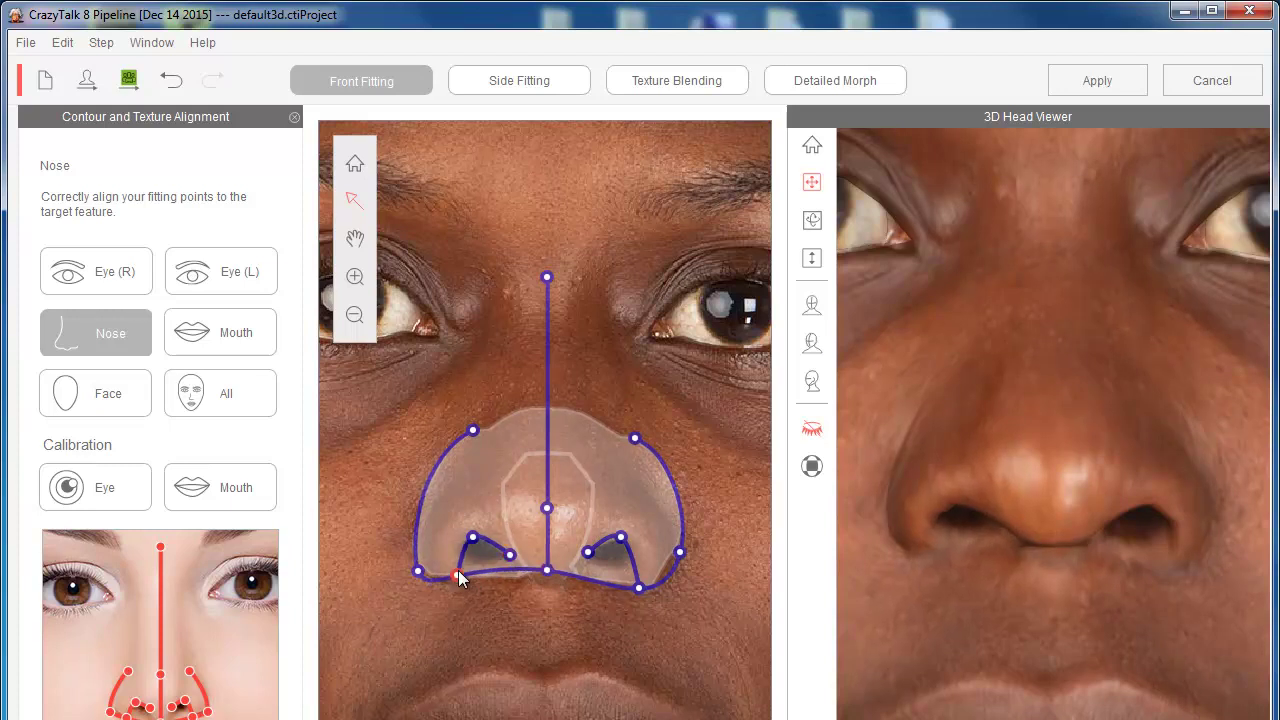
left_click_drag(639, 589, 644, 584)
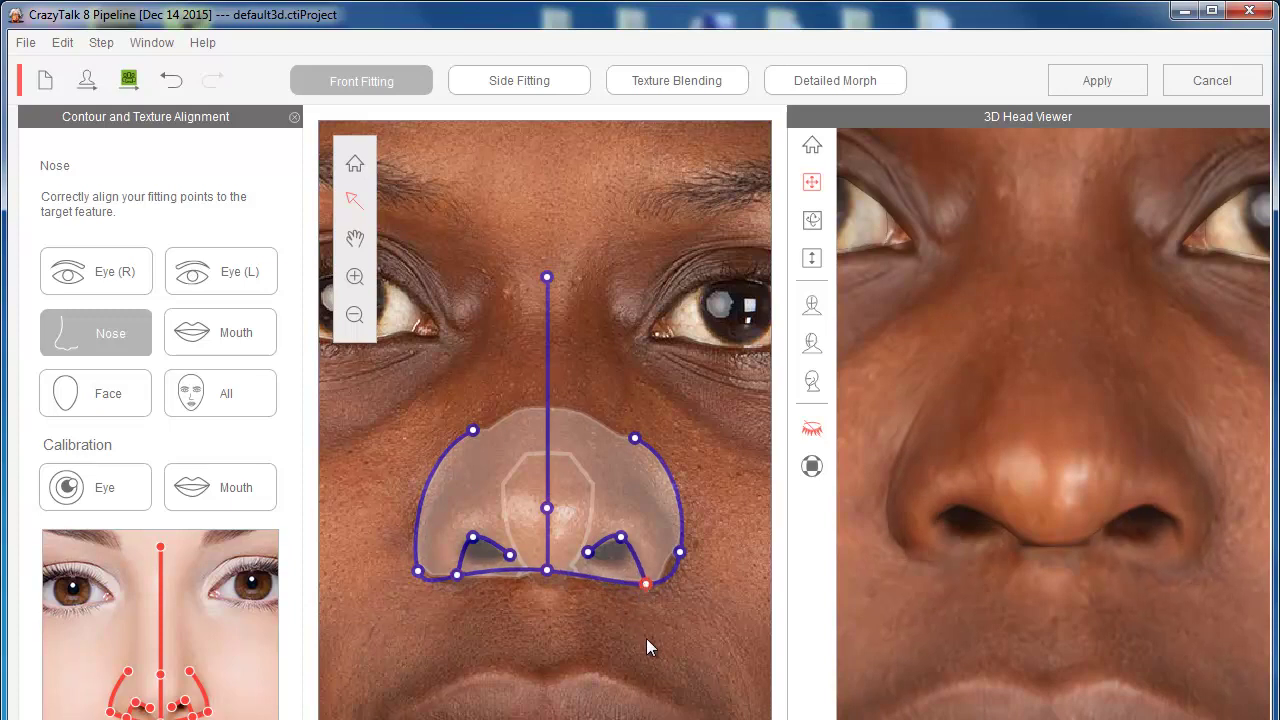
Try raising the nose tip region while viewing the 3D head in profile, and bring it back down.
left_click_drag(1140, 464, 886, 509)
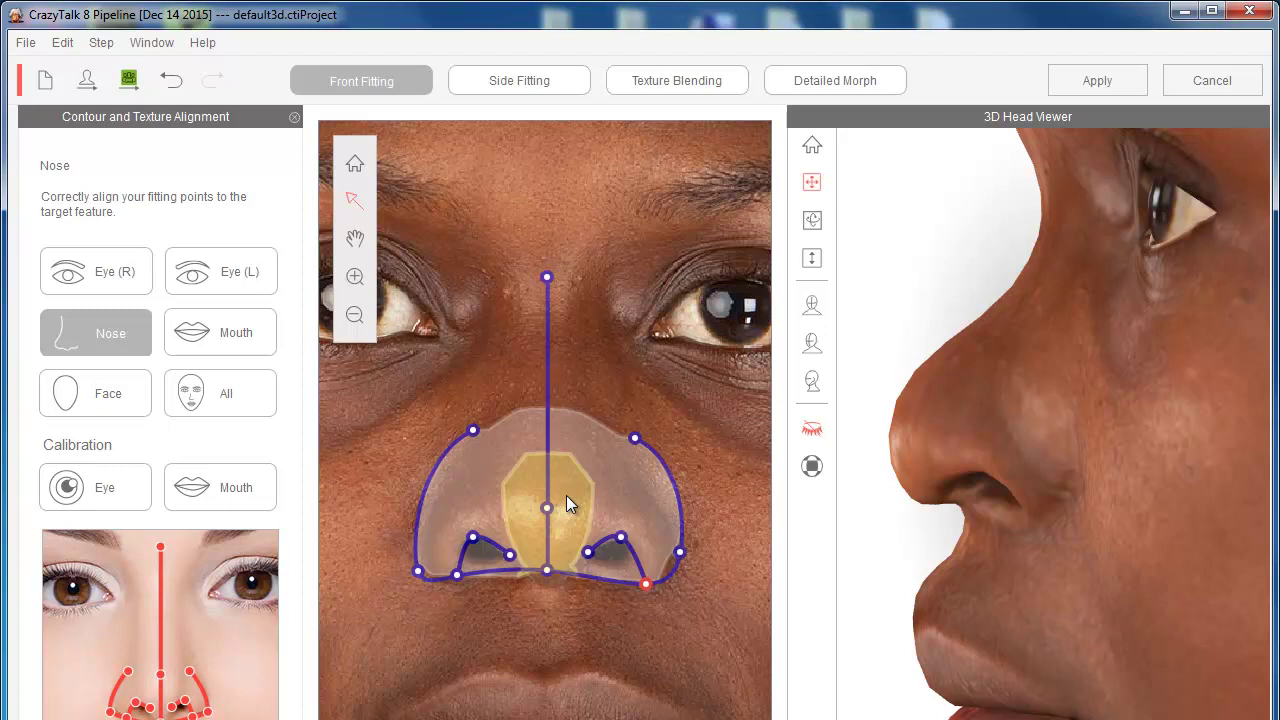
left_click_drag(566, 488, 575, 305)
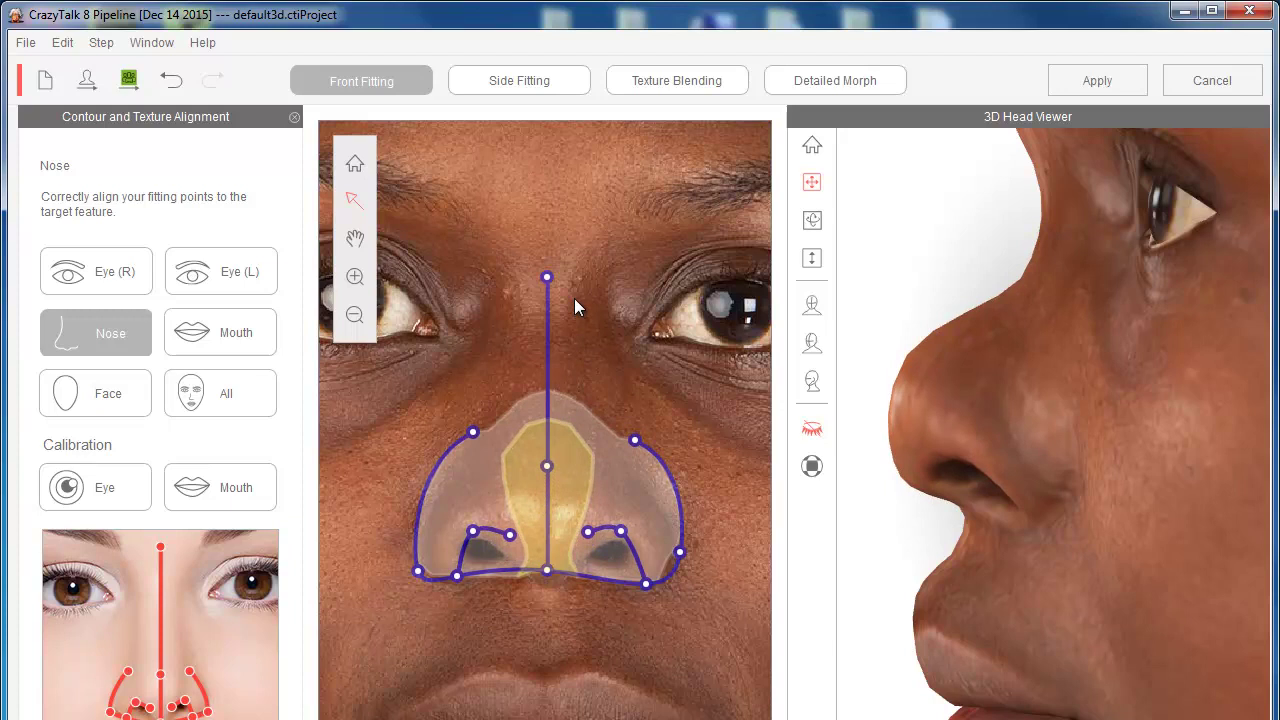
left_click_drag(575, 307, 558, 507)
Fine-tune the nose tip region and the surrounding outer nose region from a front view of the head.
left_click_drag(960, 537, 1069, 514)
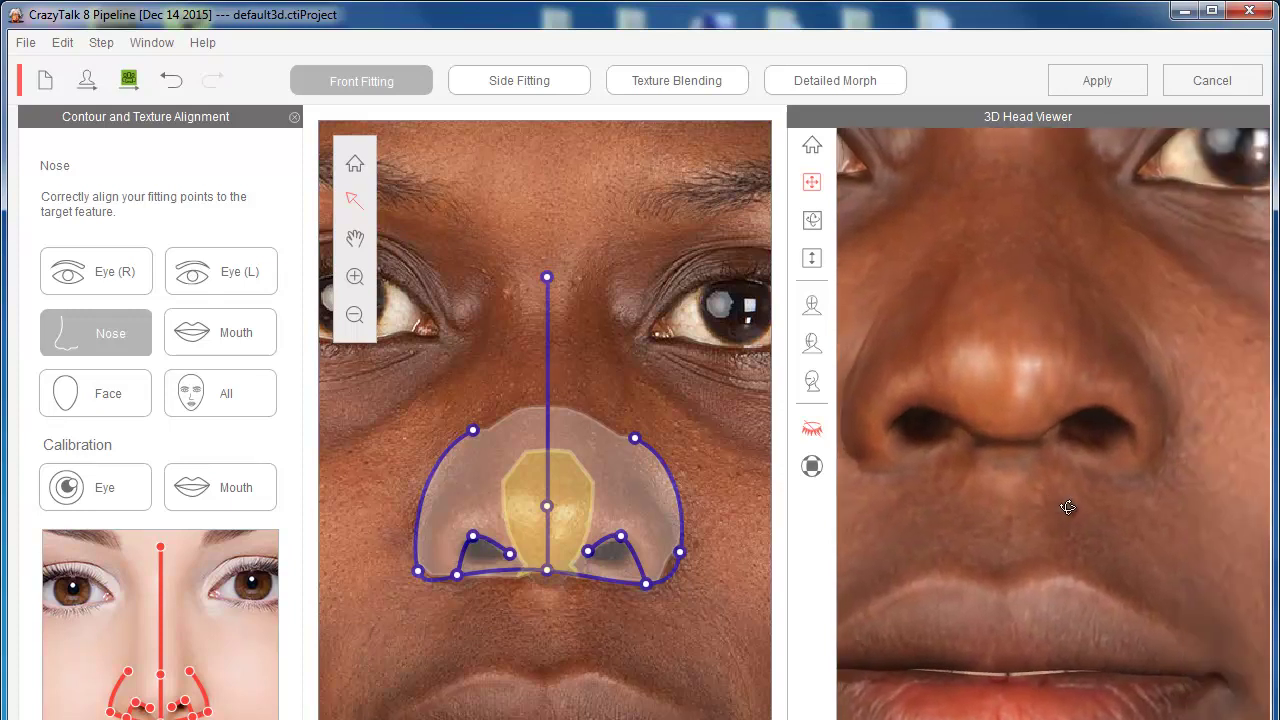
mouse_move(557, 480)
left_mouse_down()
mouse_move(572, 628)
mouse_move(569, 416)
mouse_move(571, 516)
mouse_move(573, 475)
left_mouse_up()
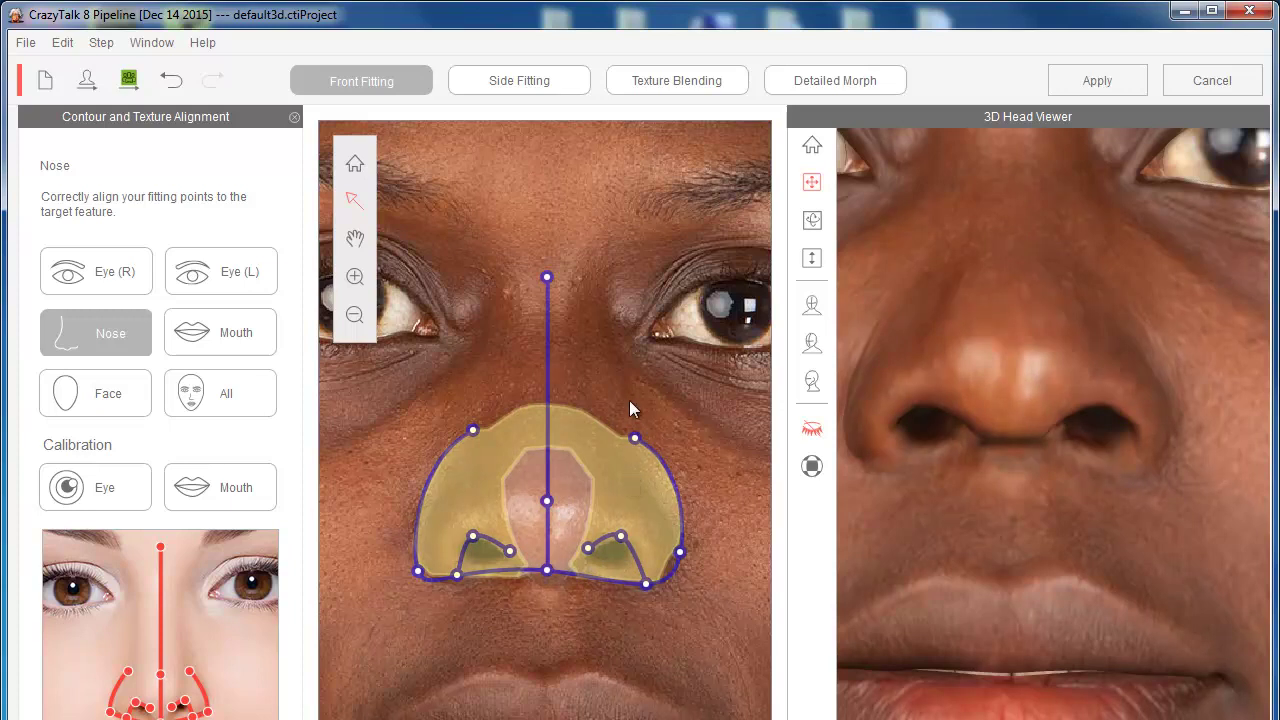
left_click_drag(630, 474, 534, 476)
Narrow the outer nose region slightly, check the shape from several angles, and raise the right wing's upper point.
mouse_move(941, 454)
left_mouse_down()
mouse_move(1180, 434)
mouse_move(1034, 440)
mouse_move(1206, 417)
mouse_move(1119, 452)
mouse_move(1026, 434)
mouse_move(1043, 429)
mouse_move(880, 470)
left_mouse_up()
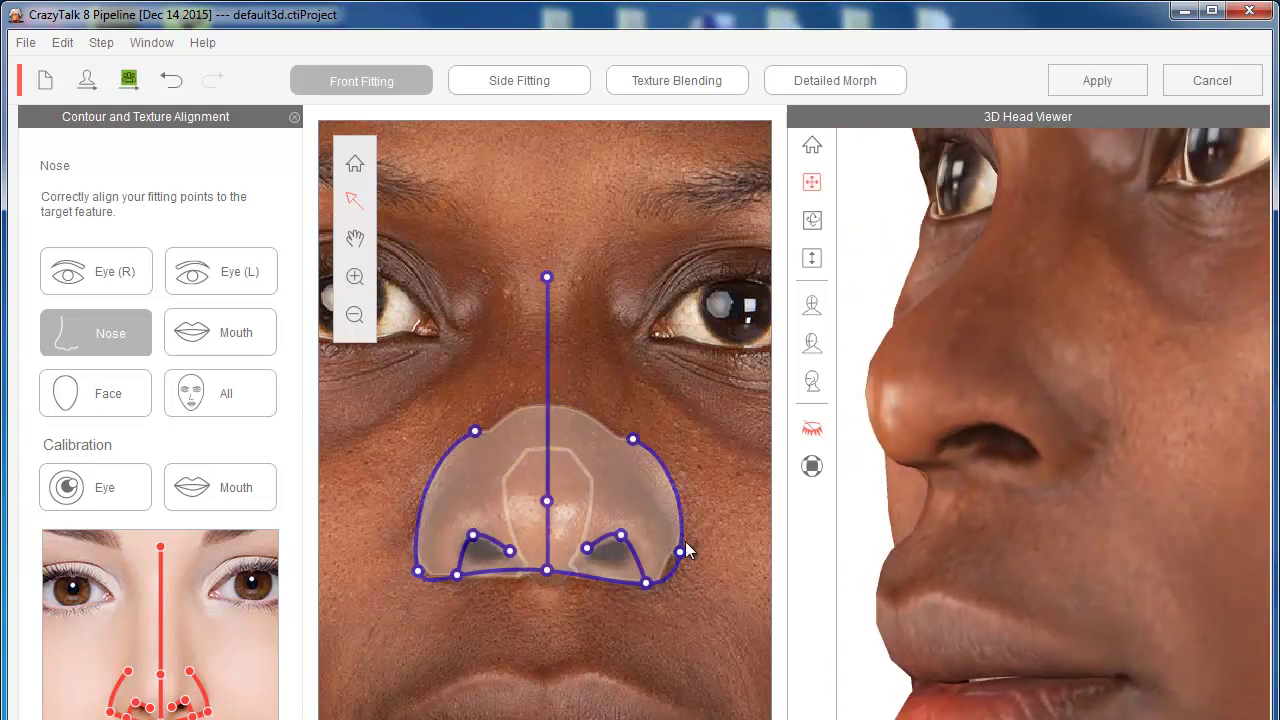
mouse_move(628, 498)
left_mouse_down()
mouse_move(652, 490)
mouse_move(595, 495)
mouse_move(634, 490)
mouse_move(603, 496)
mouse_move(620, 492)
left_mouse_up()
left_click_drag(956, 497, 1071, 362)
left_click(812, 145)
mouse_move(1043, 488)
left_mouse_down()
mouse_move(1034, 457)
mouse_move(1029, 471)
left_mouse_up()
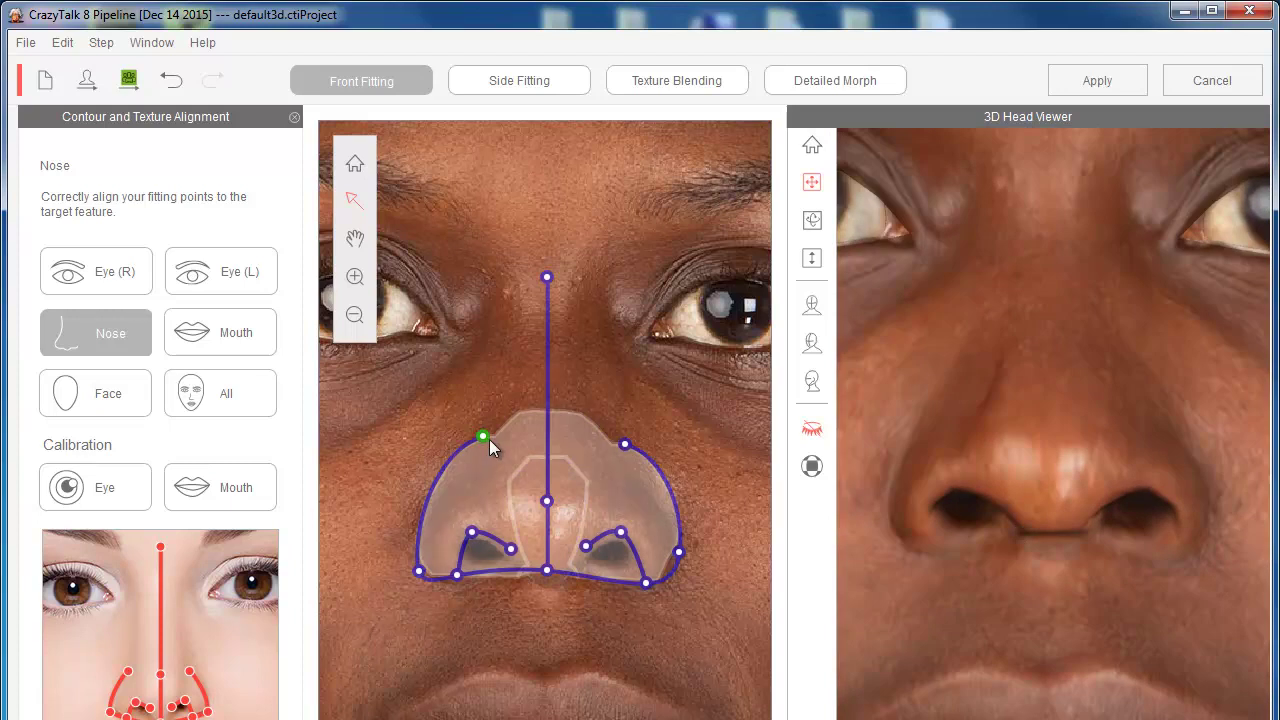
left_click_drag(485, 434, 485, 428)
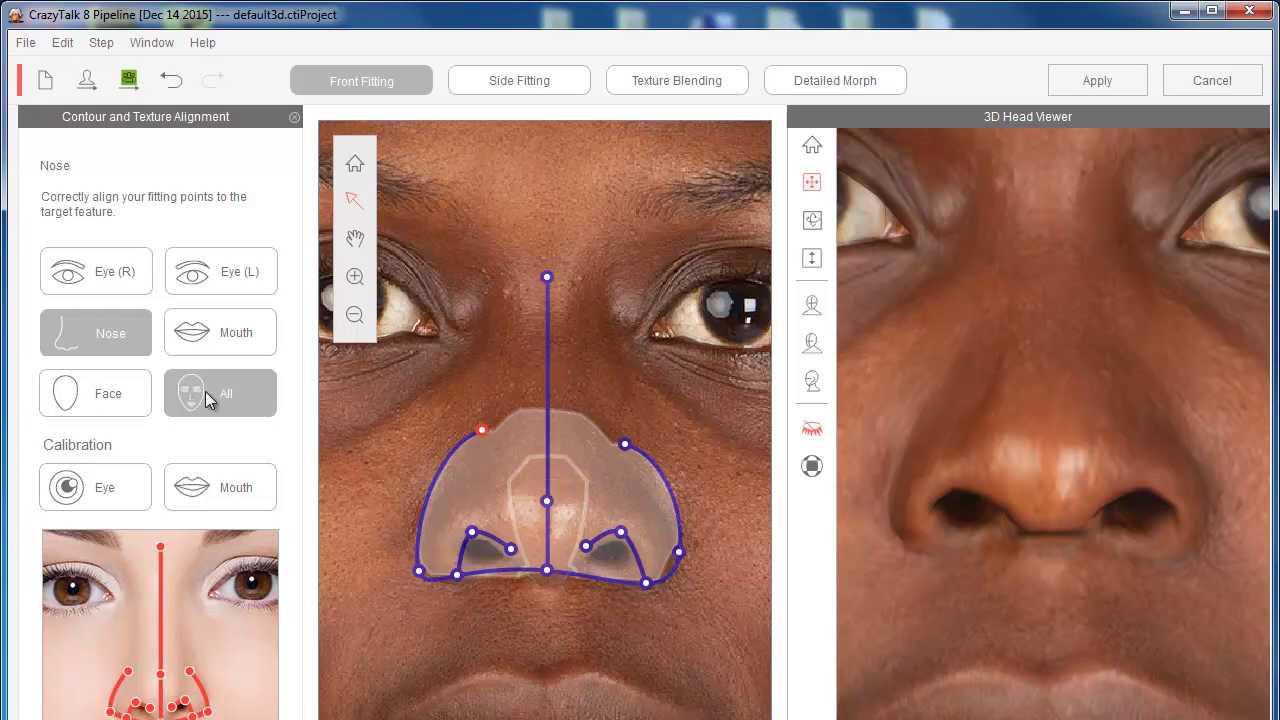
Switch to the mouth and shift the whole lip contour slightly down so its middle line meets the lip parting.
left_click(231, 338)
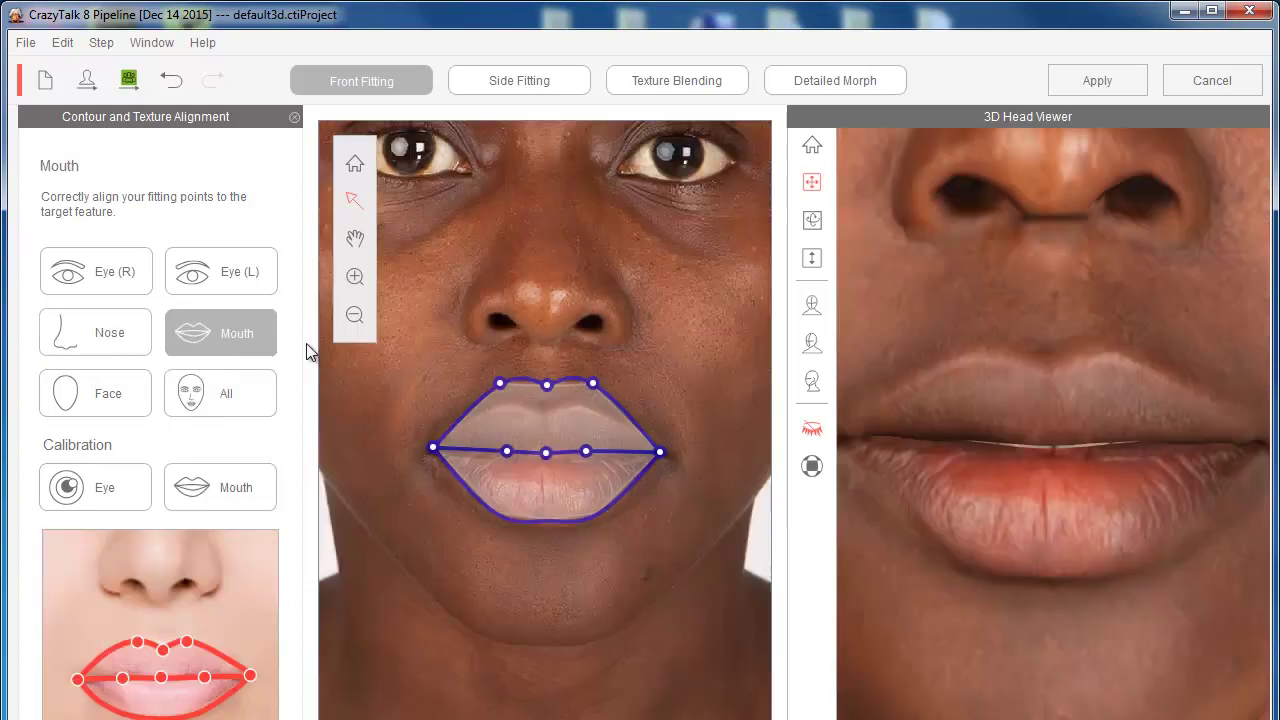
scroll(543, 441, "up", 5)
scroll(550, 450, "down", 2)
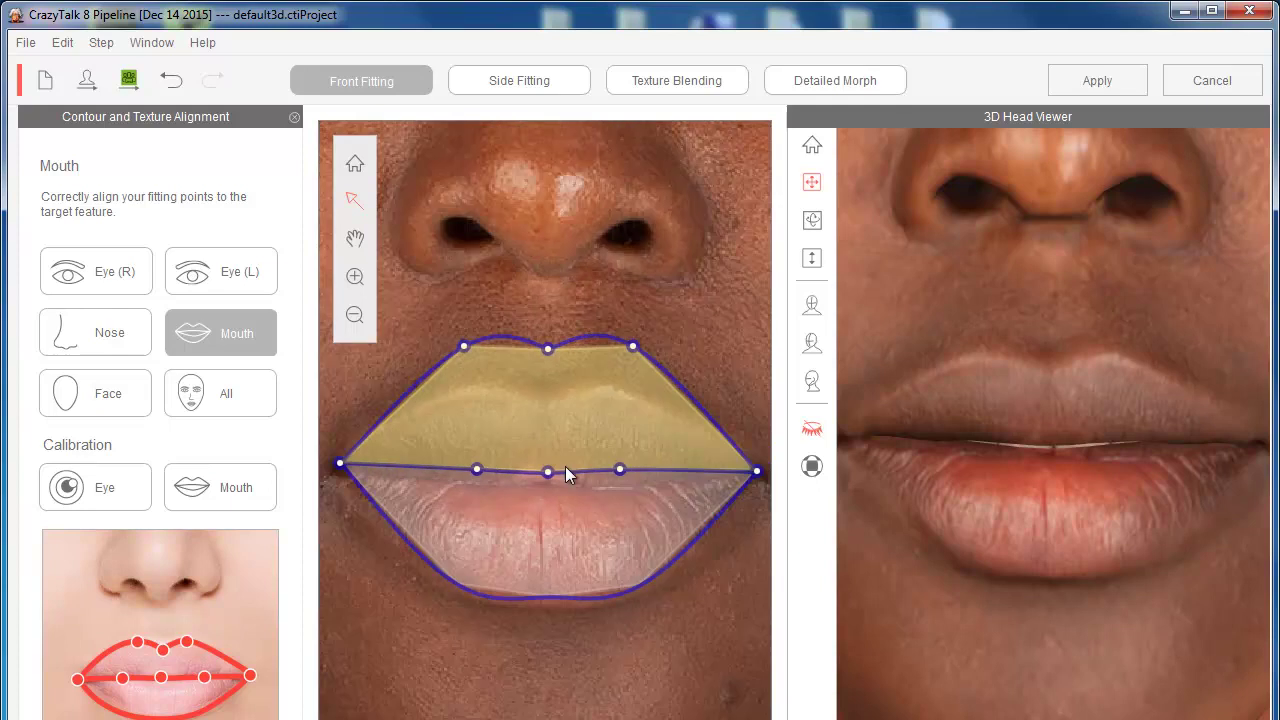
left_click(576, 469)
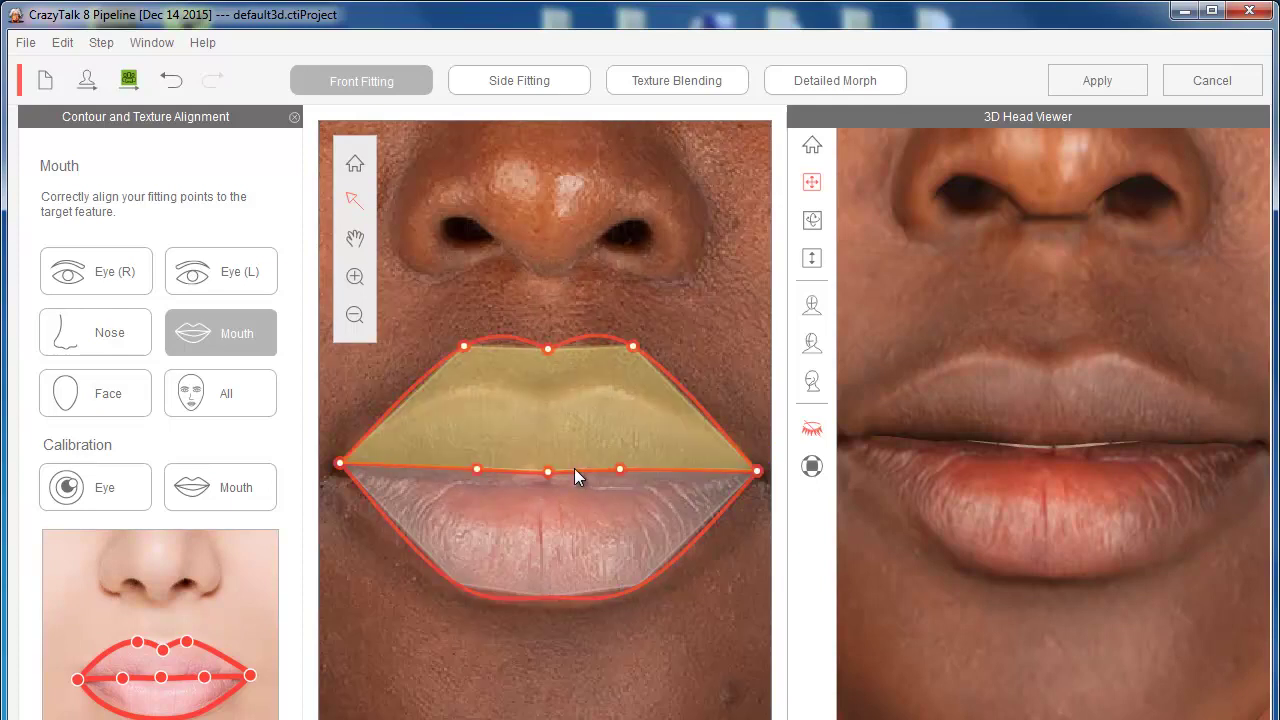
left_click_drag(571, 473, 566, 484)
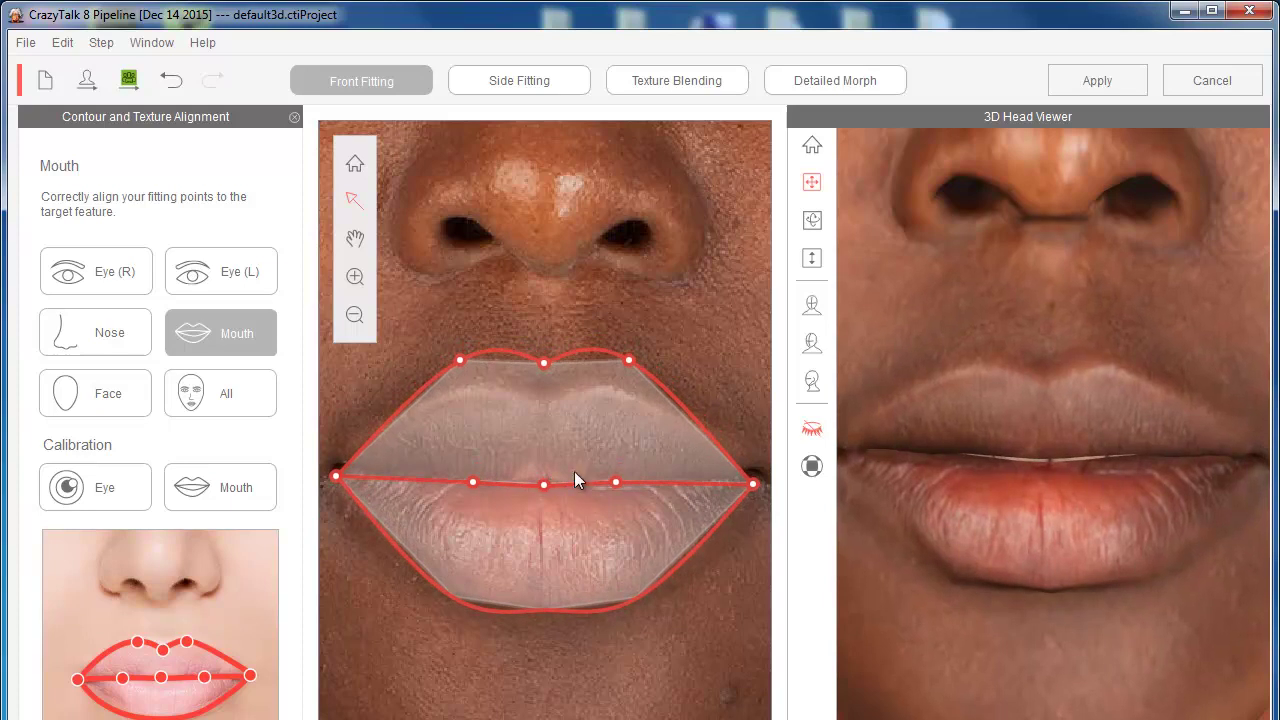
Lower the upper lip's center dip and both peaks to the lip edge, and move the mouth corners outward and slightly up.
left_click_drag(545, 365, 545, 403)
left_click_drag(628, 362, 621, 381)
scroll(683, 537, "down", 1)
scroll(687, 489, "up", 1)
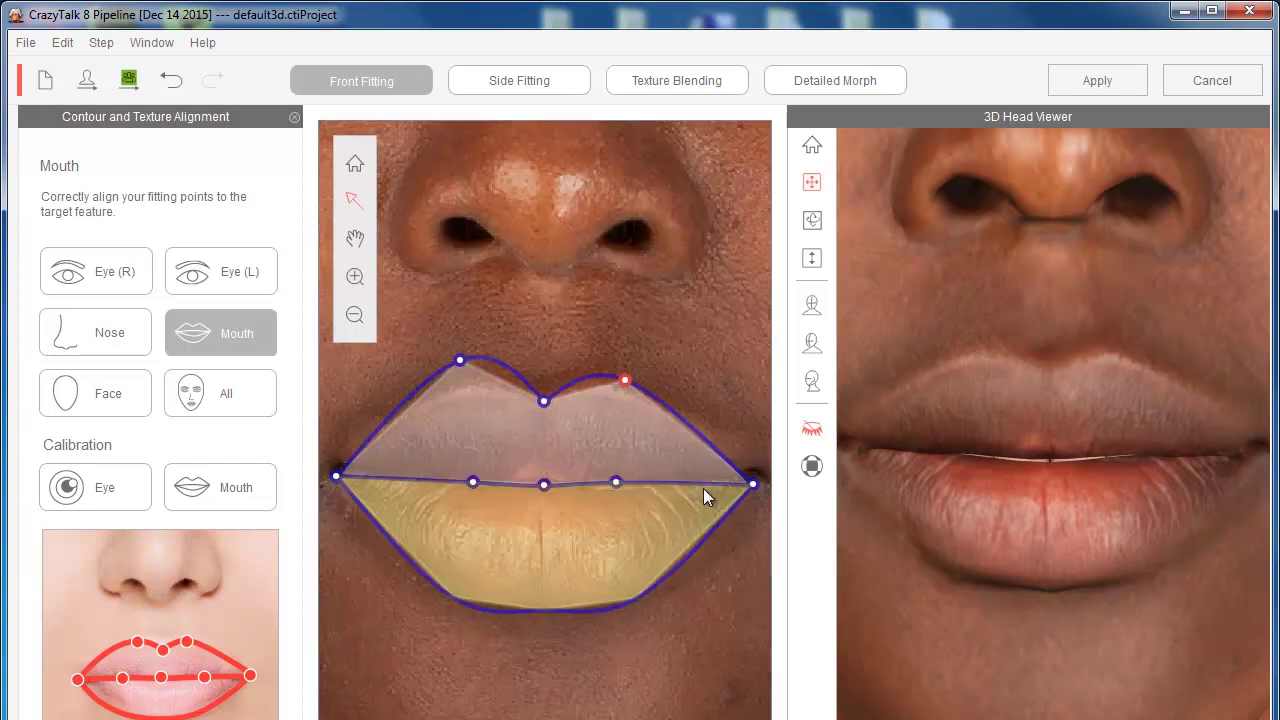
scroll(740, 520, "down", 1)
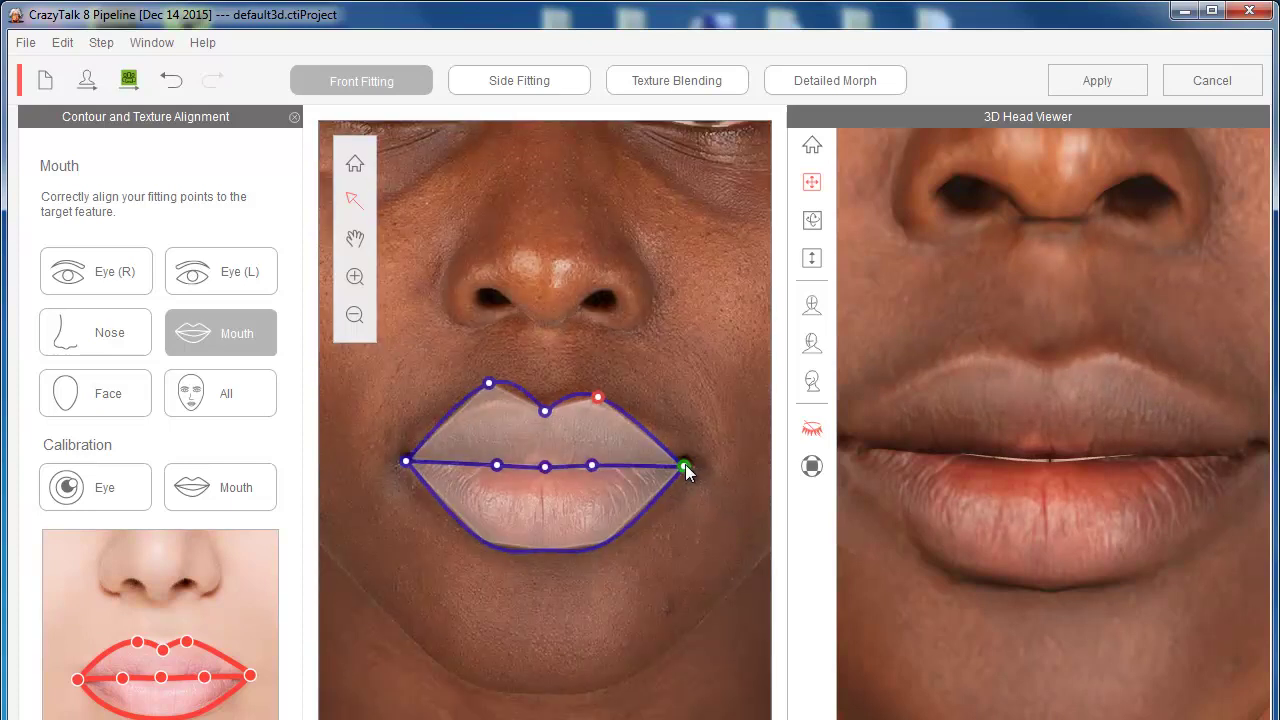
left_click_drag(686, 466, 693, 461)
left_click_drag(405, 460, 399, 454)
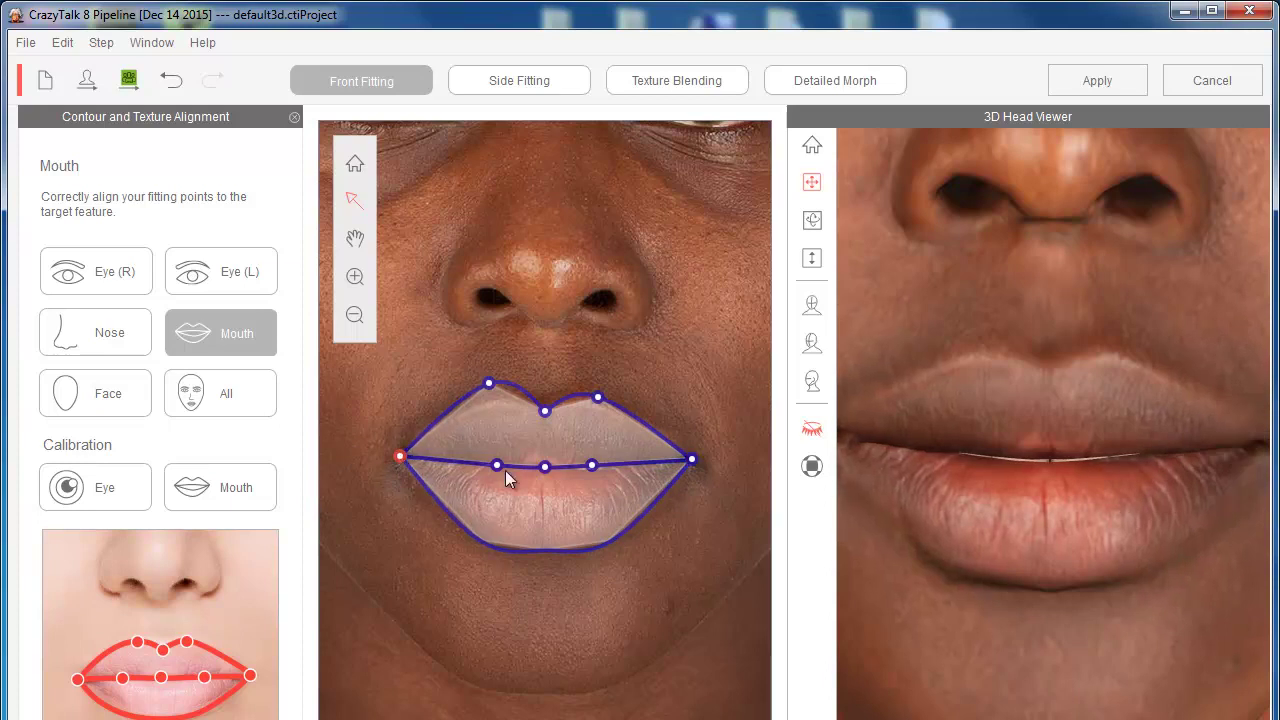
left_click_drag(489, 383, 492, 398)
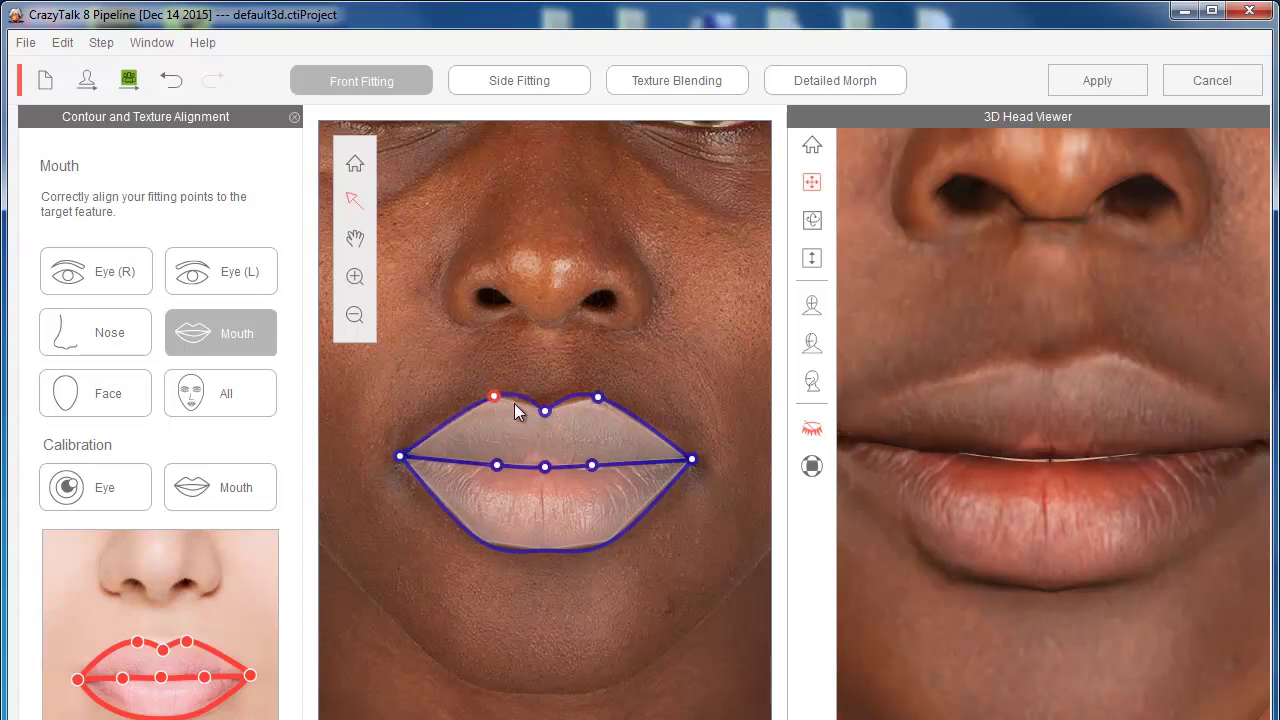
Raise the center point of the mouth's middle line slightly so it follows the lip parting in the photo.
scroll(583, 467, "up", 2)
scroll(594, 486, "down", 1)
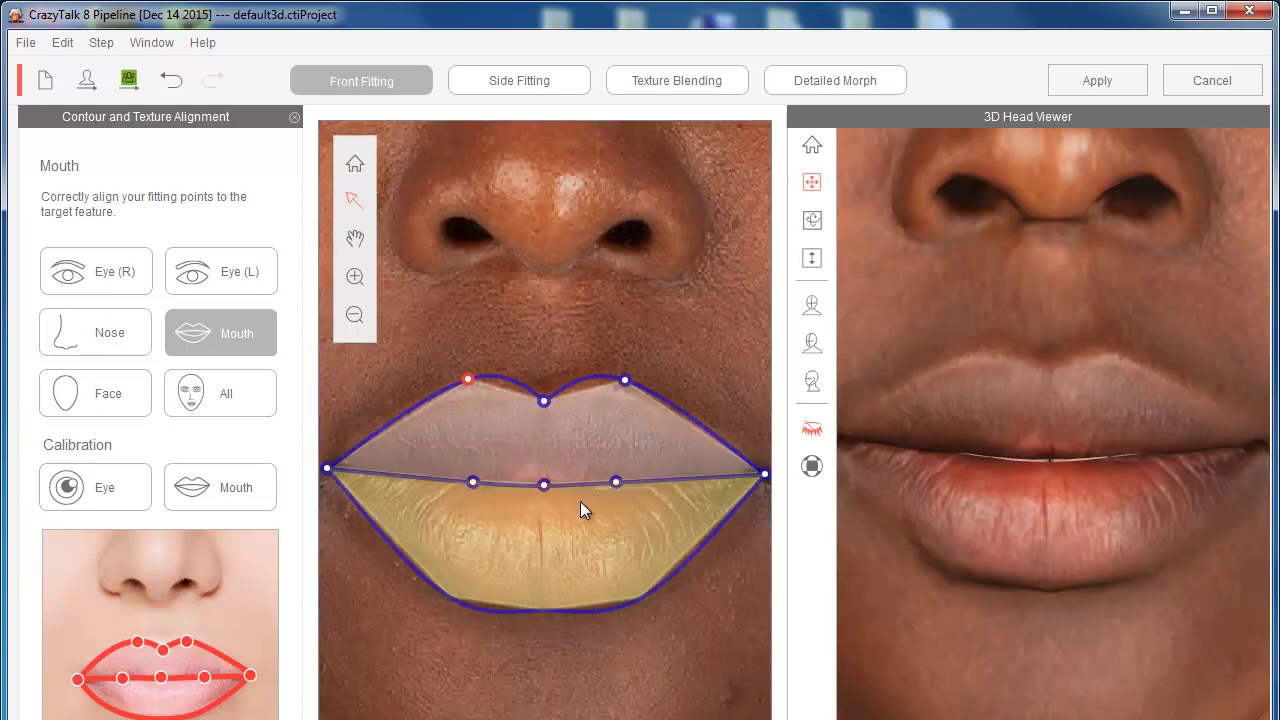
scroll(580, 501, "down", 1)
scroll(566, 482, "up", 1)
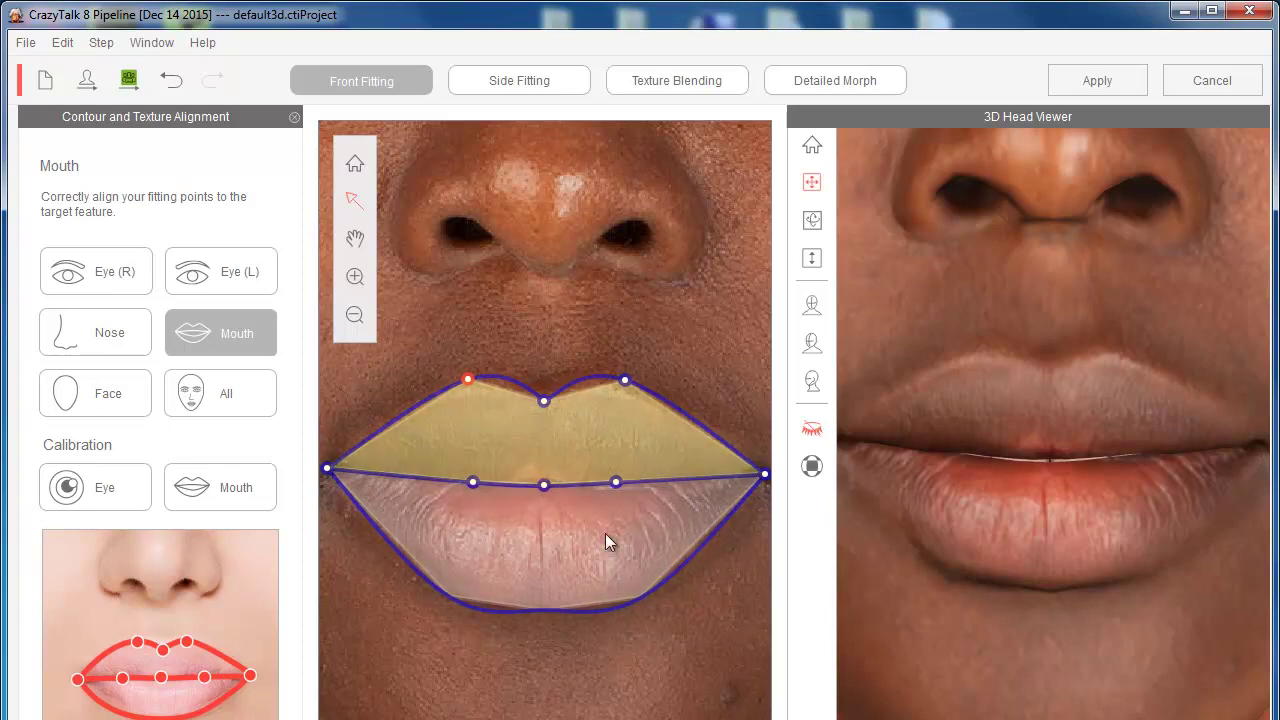
left_click_drag(544, 487, 544, 484)
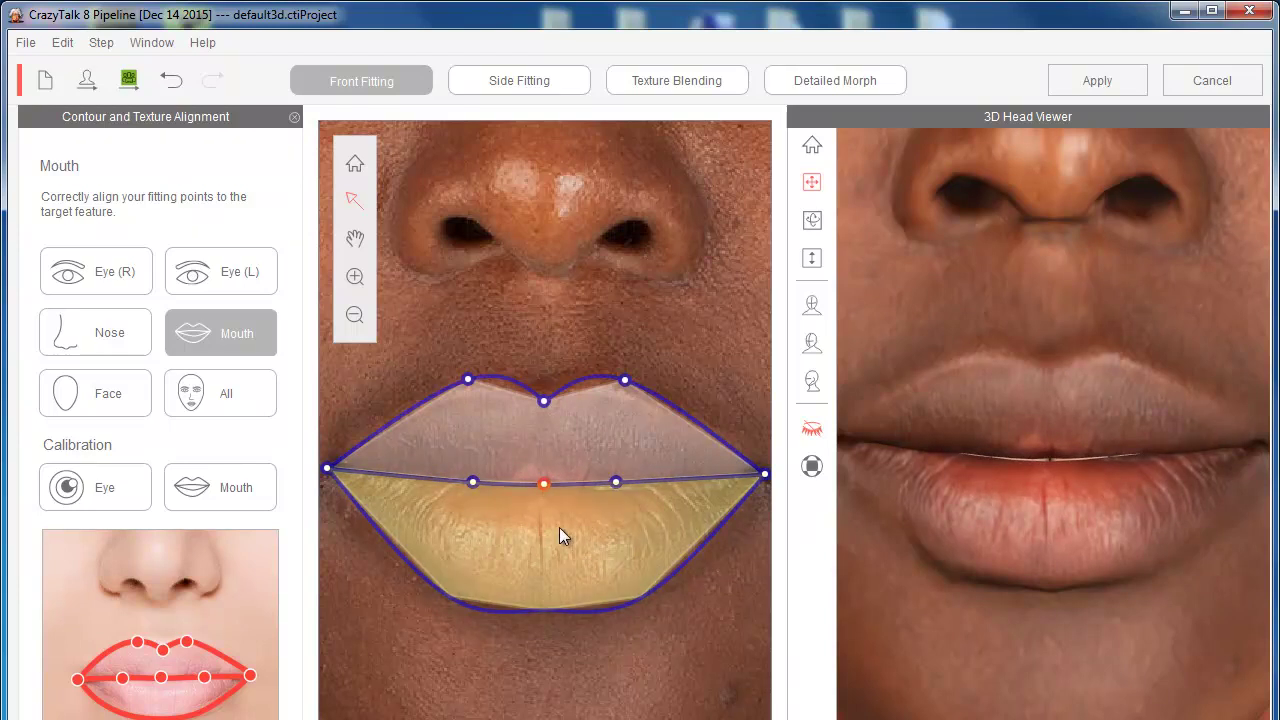
Fine-tune the shape of the upper and lower lip regions, checking the lips in profile and from the front.
left_click(559, 528)
left_click_drag(560, 528, 602, 522)
left_click_drag(1114, 534, 1033, 554)
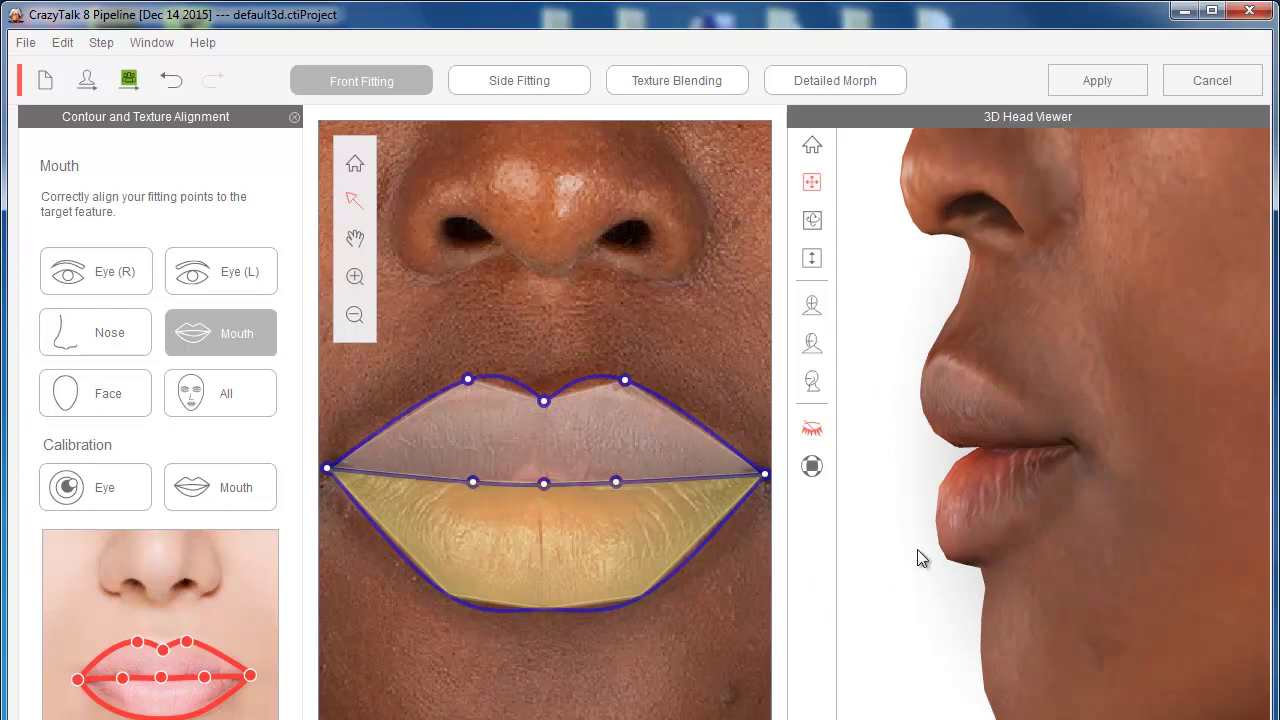
left_click_drag(549, 527, 568, 545)
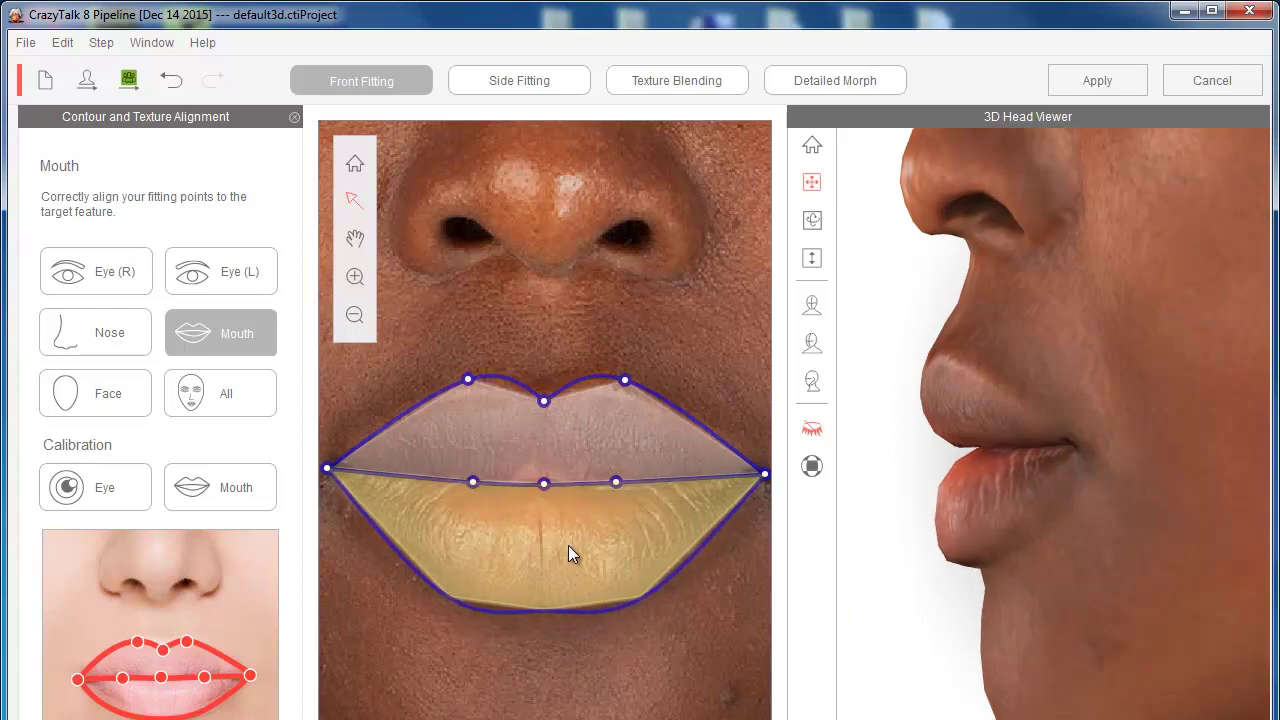
left_click_drag(547, 440, 557, 482)
mouse_move(555, 536)
left_mouse_down()
mouse_move(561, 572)
mouse_move(561, 559)
left_mouse_up()
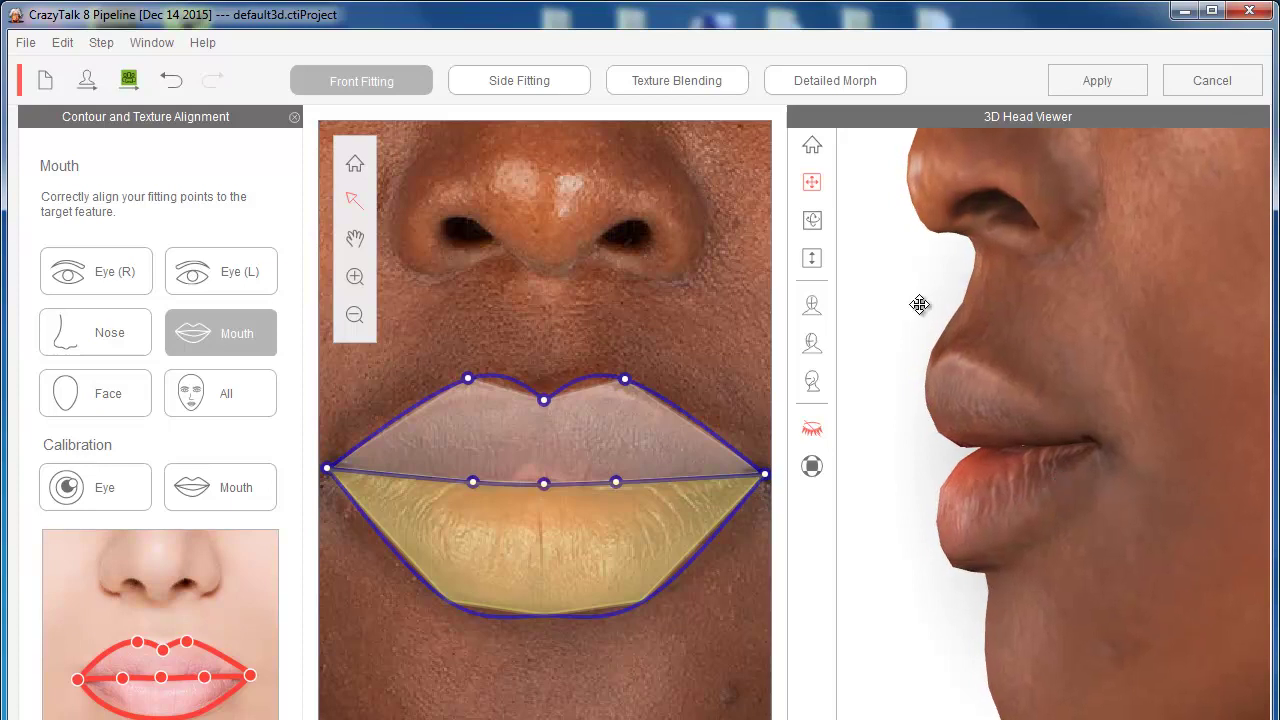
left_click(812, 147)
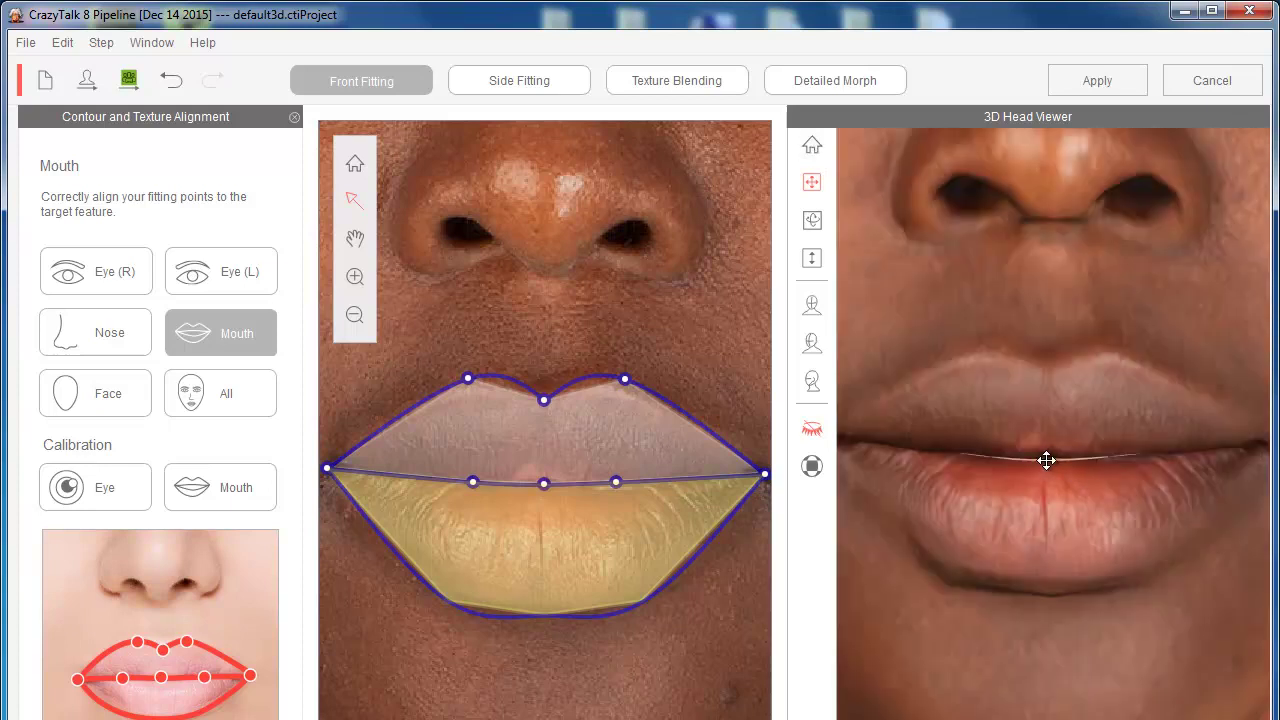
scroll(1049, 458, "down", 5)
scroll(1047, 460, "down", 3)
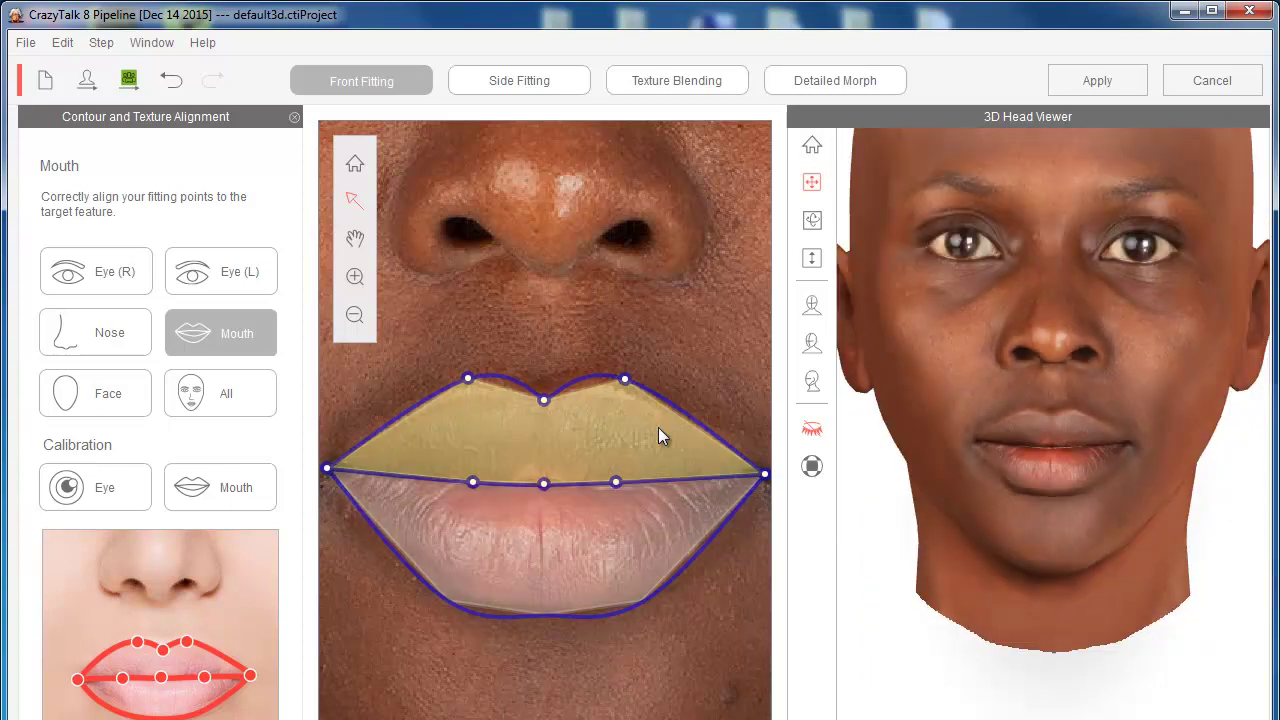
Switch to the face contour and shift the whole top-of-head curve slightly down to reduce the skull height.
left_click(108, 405)
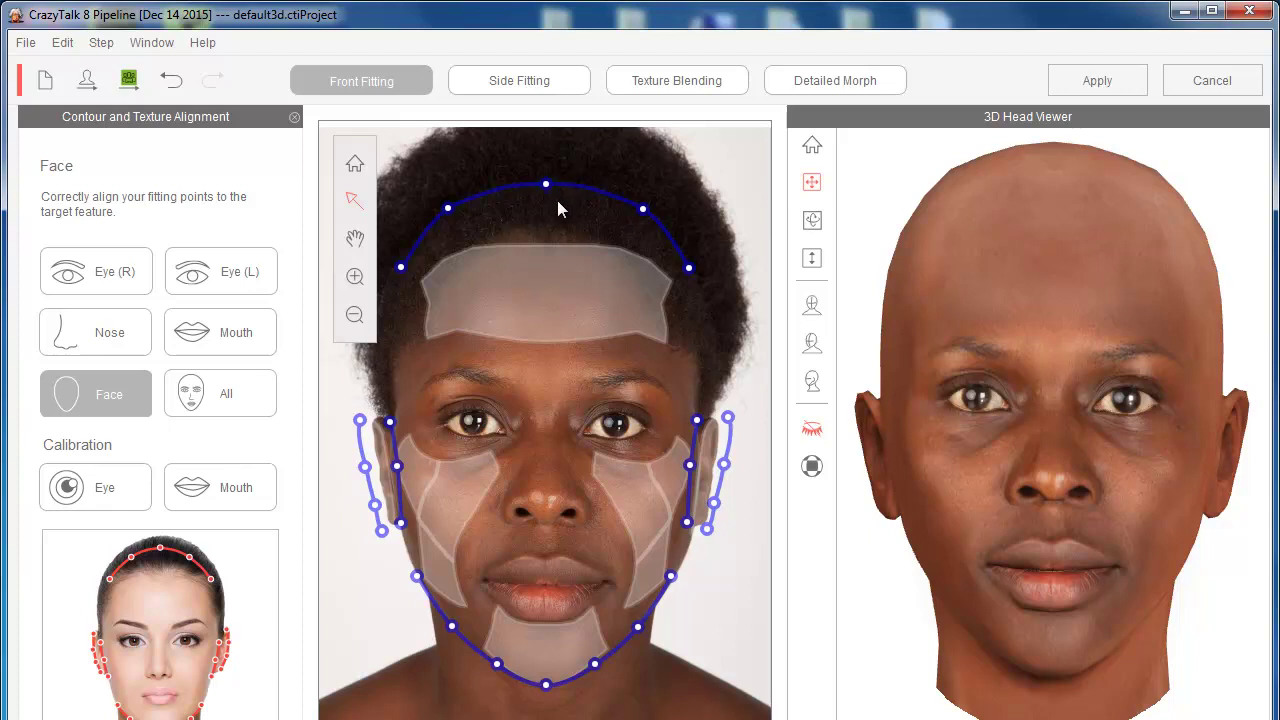
scroll(557, 206, "up", 2)
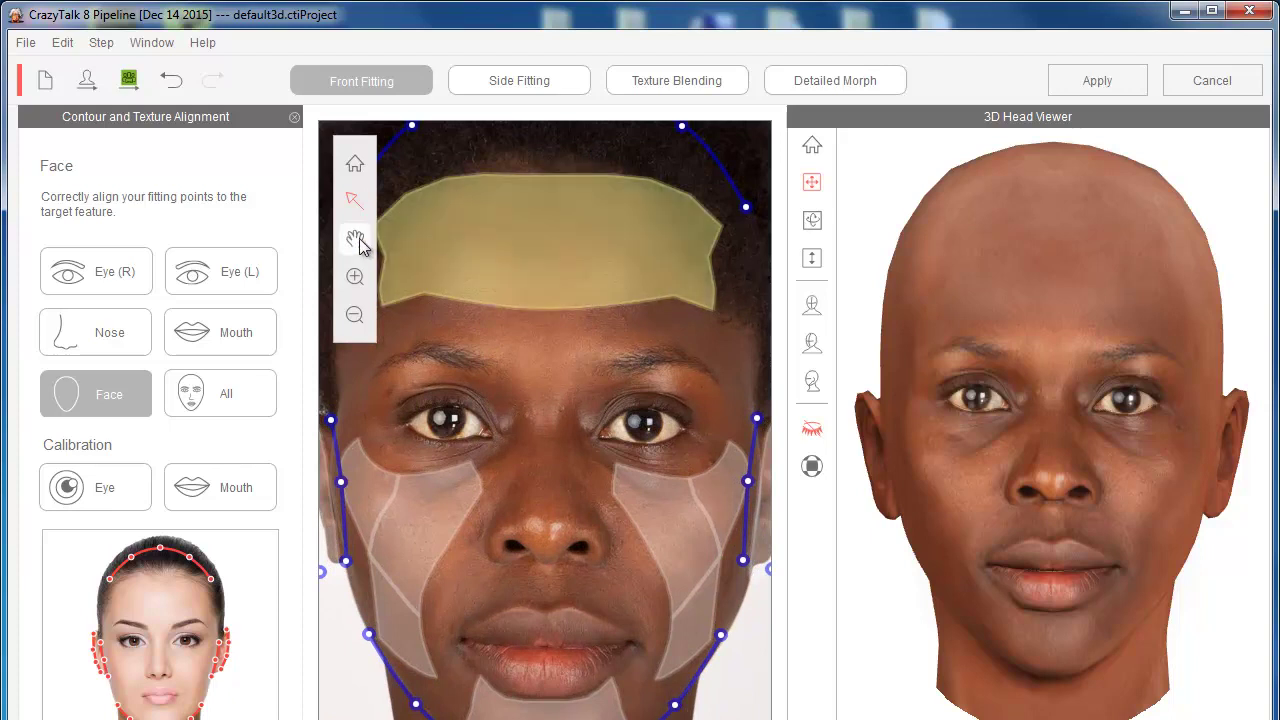
scroll(492, 255, "down", 3)
scroll(496, 254, "up", 2)
scroll(499, 252, "down", 2)
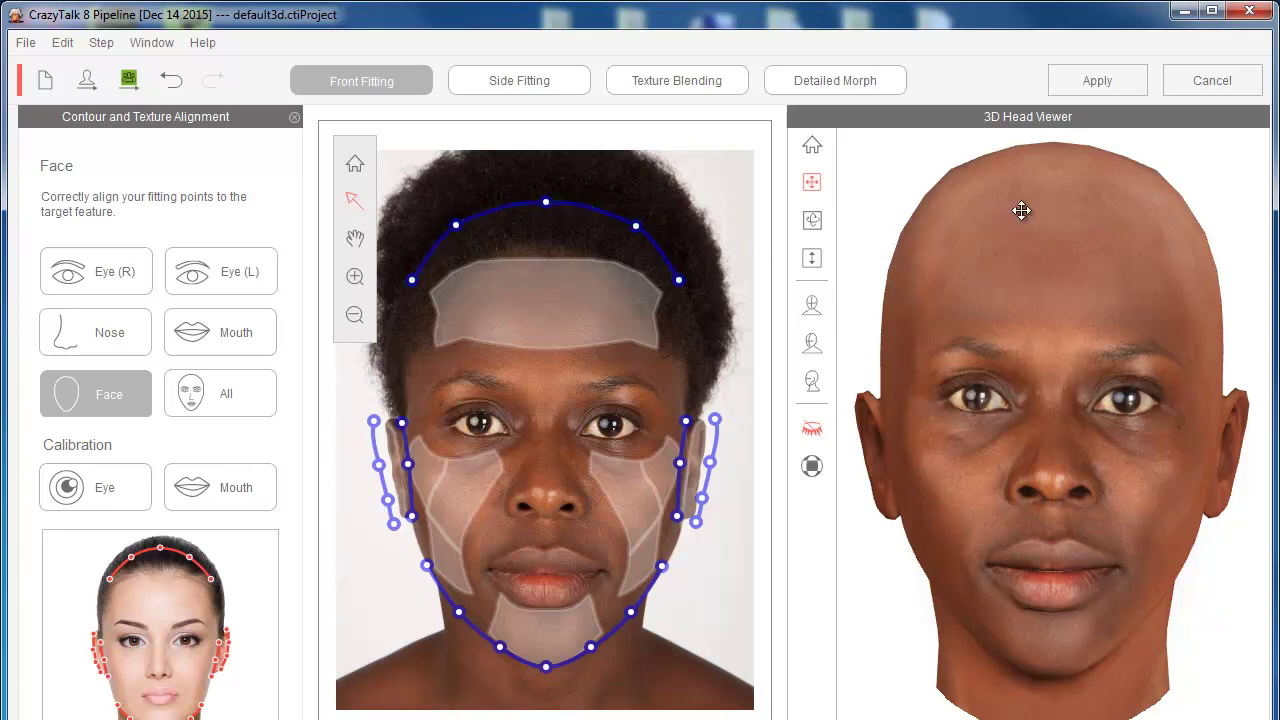
left_click(591, 210)
left_click_drag(591, 207, 591, 241)
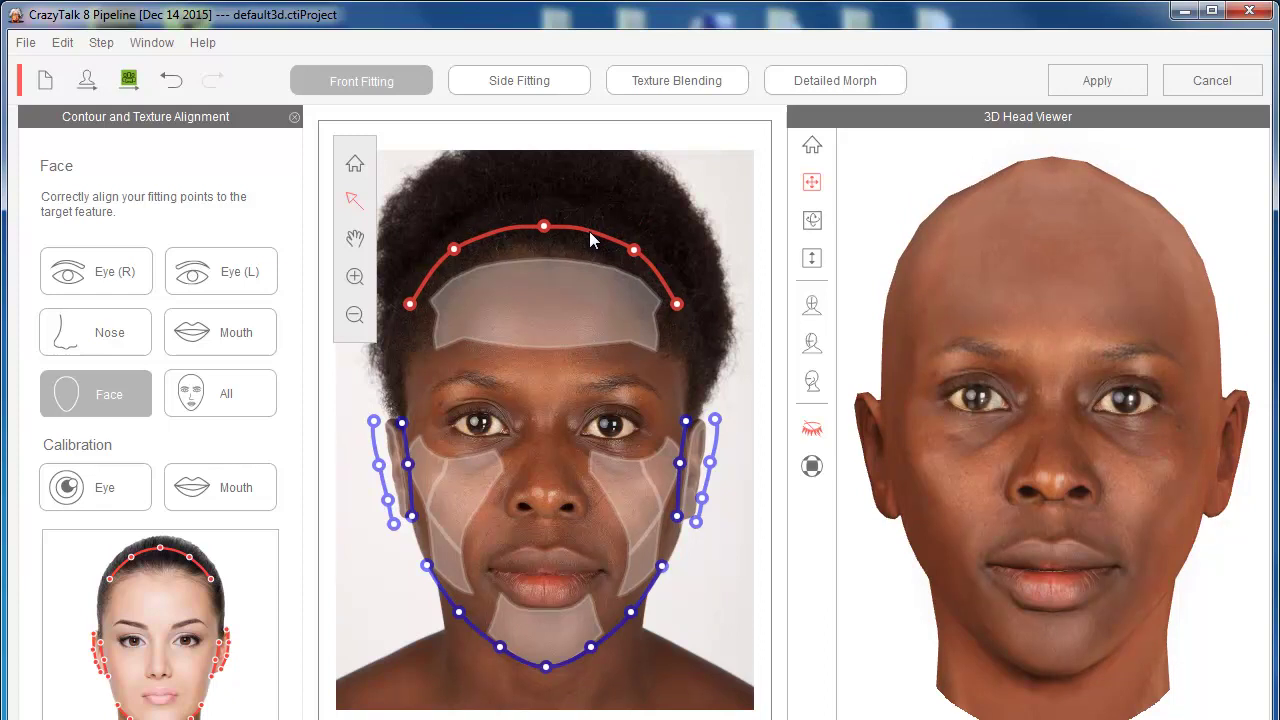
mouse_move(590, 240)
left_mouse_down()
mouse_move(591, 182)
mouse_move(588, 229)
mouse_move(588, 217)
left_mouse_up()
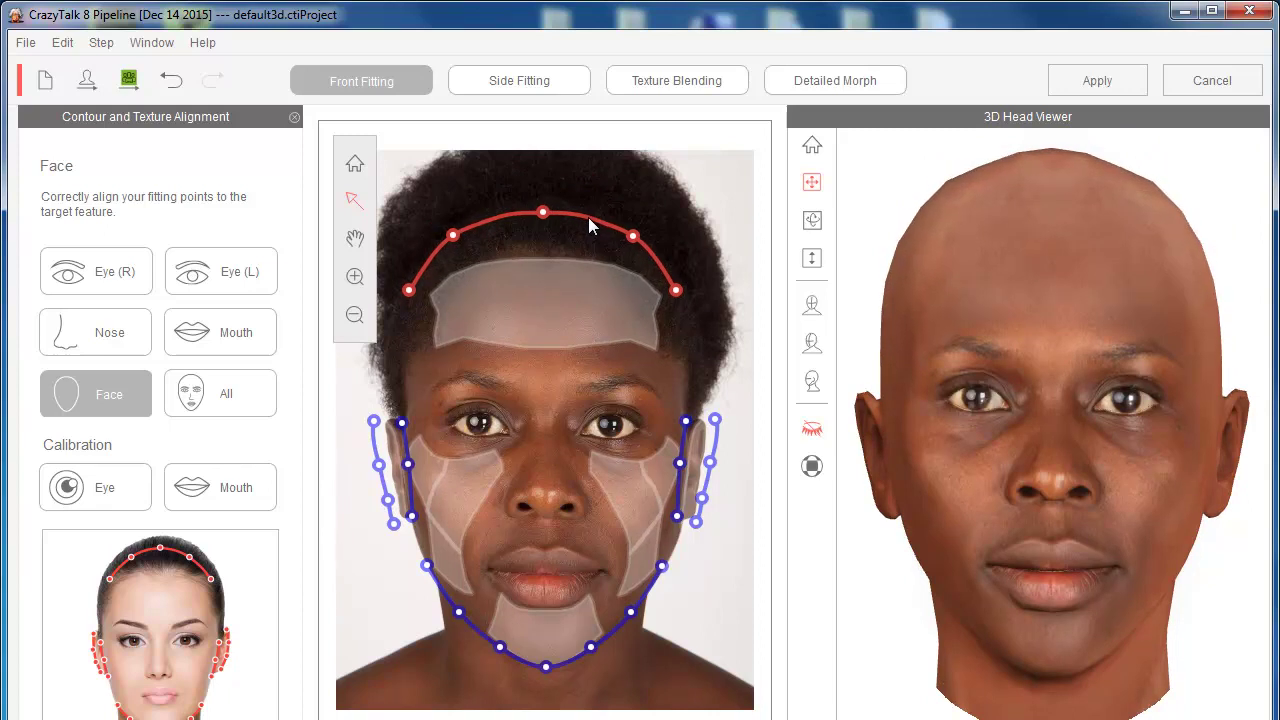
Adjust the forehead region and narrow it slightly, checking the head from an angle and from the front.
left_click_drag(1210, 298, 986, 406)
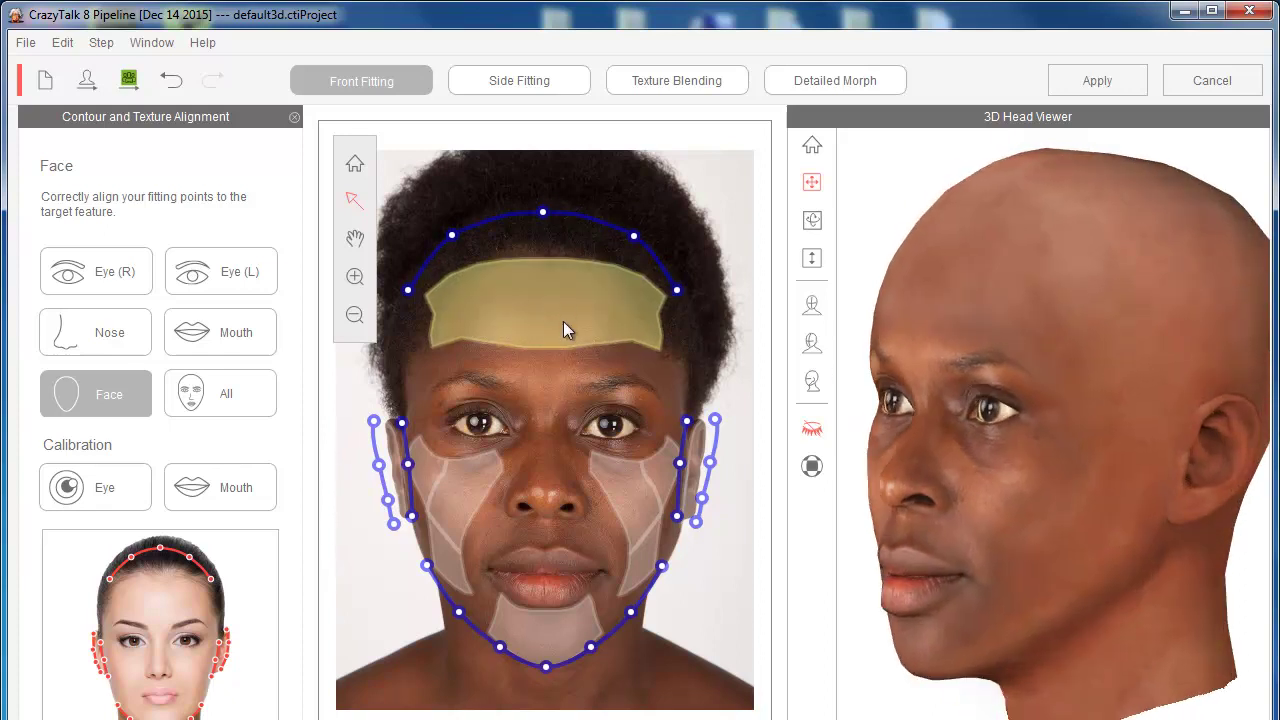
left_click_drag(556, 293, 603, 323)
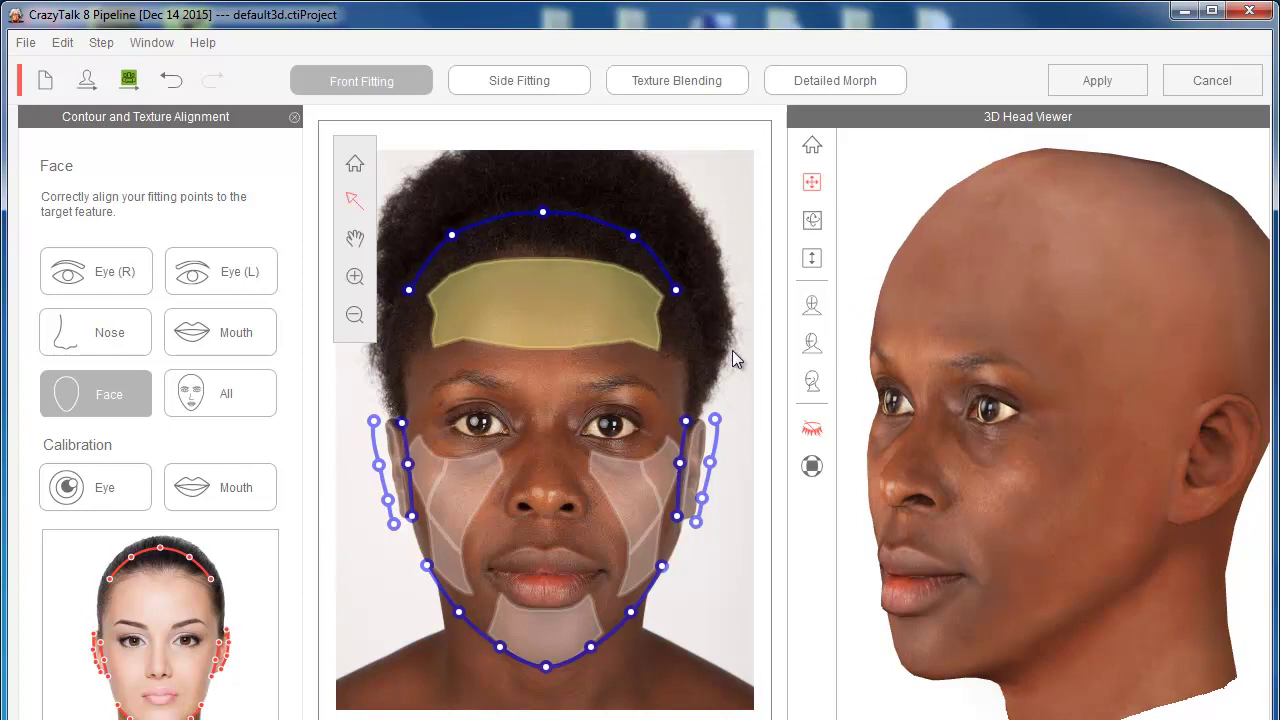
left_click_drag(1010, 440, 1277, 460)
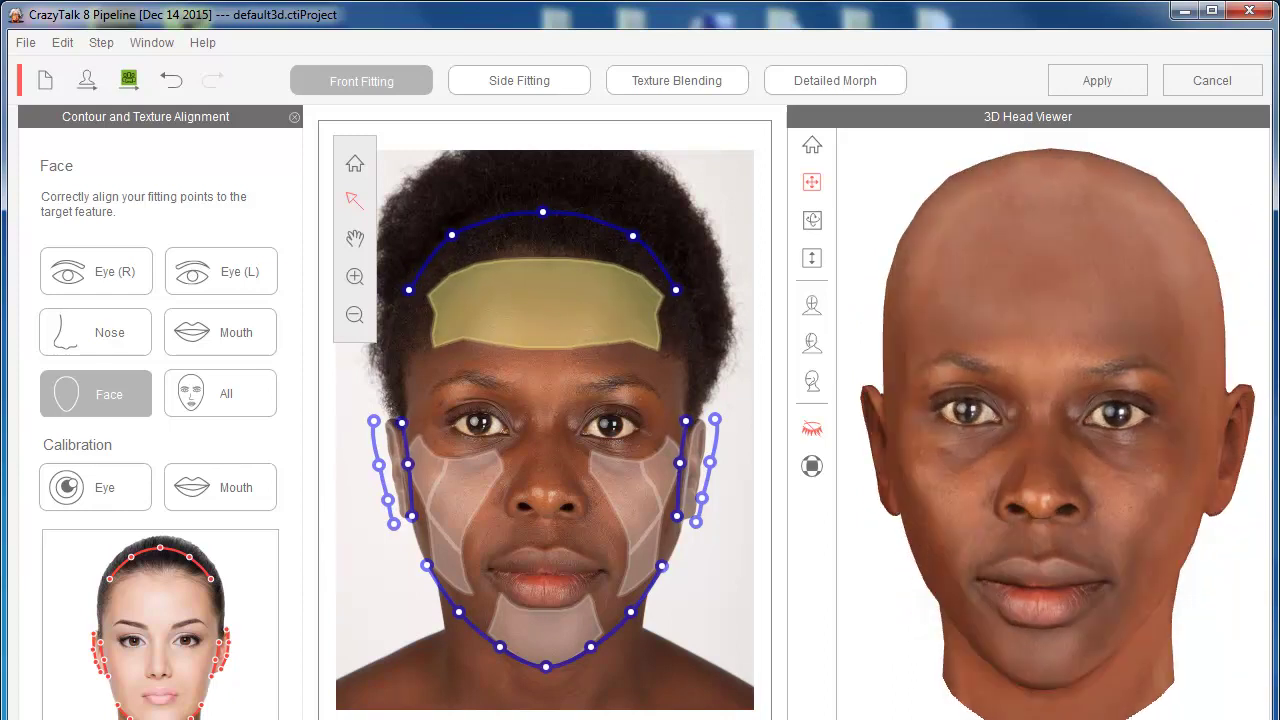
left_click_drag(584, 297, 554, 298)
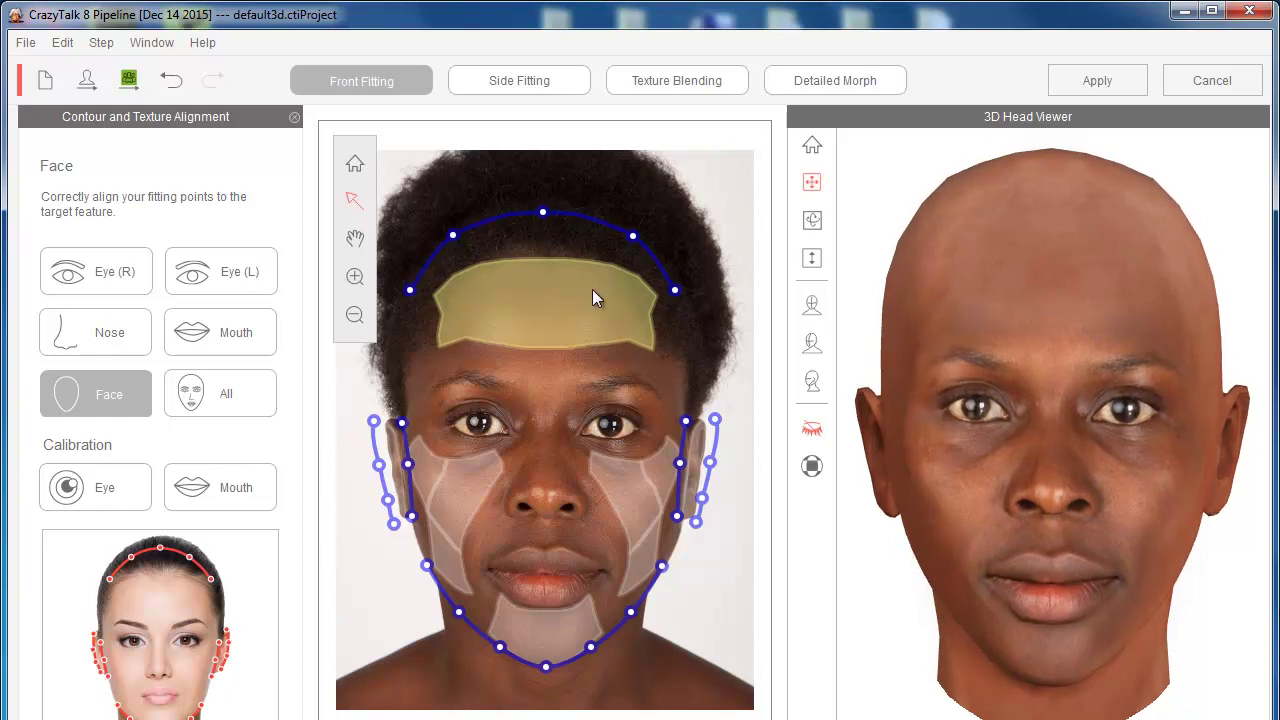
mouse_move(584, 291)
left_mouse_down()
mouse_move(607, 291)
mouse_move(595, 291)
left_mouse_up()
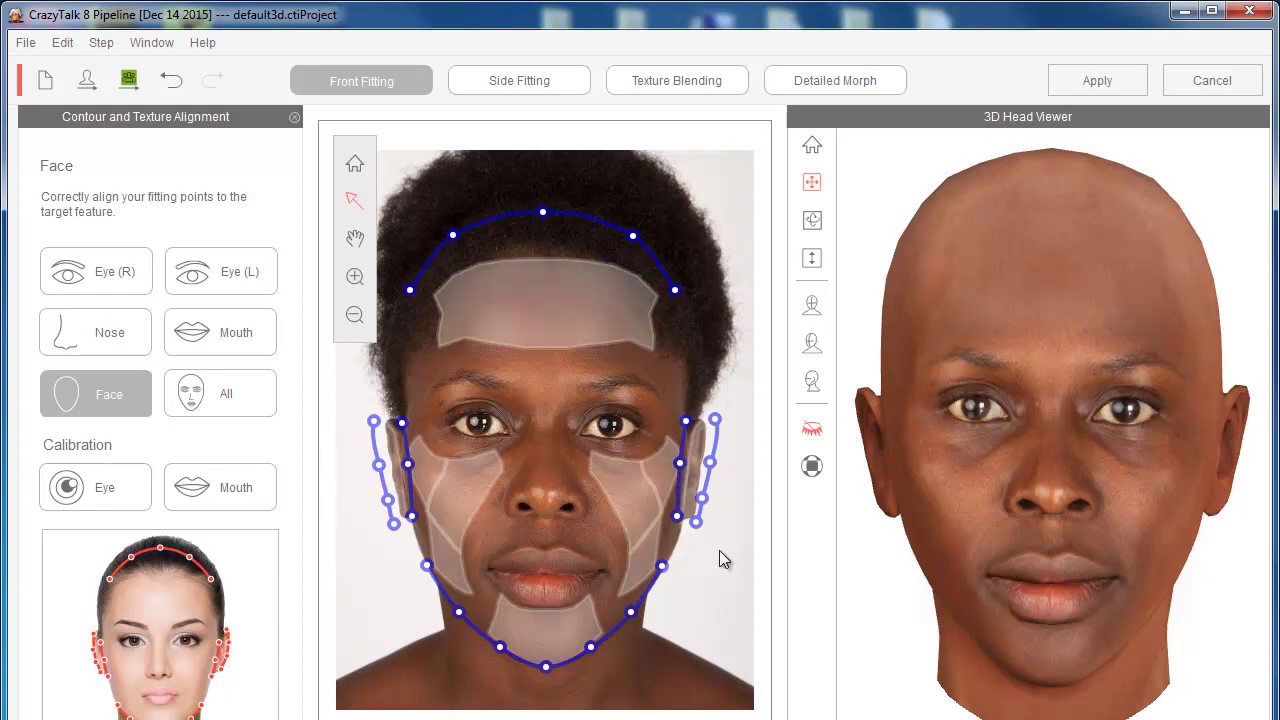
Move the top outer point of the left ear's contour inward to the ear edge and nudge its lowest outer point.
scroll(719, 550, "up", 2)
scroll(719, 550, "down", 2)
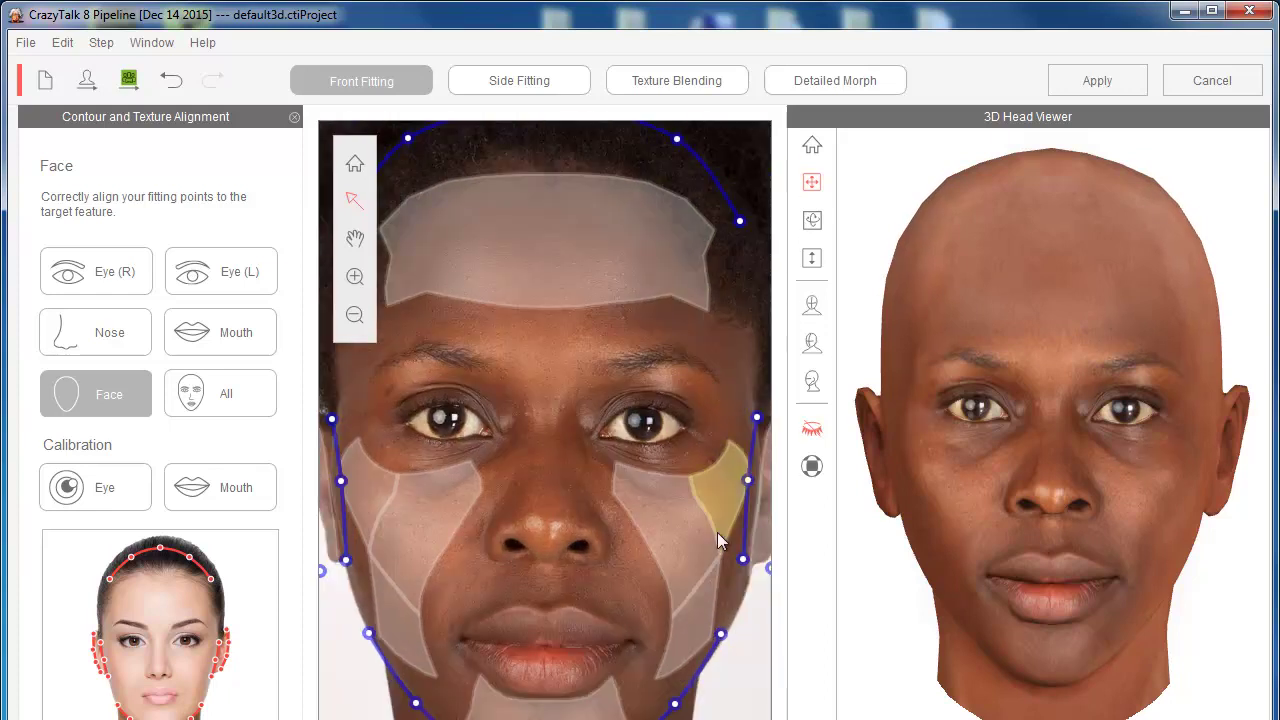
left_click(356, 241)
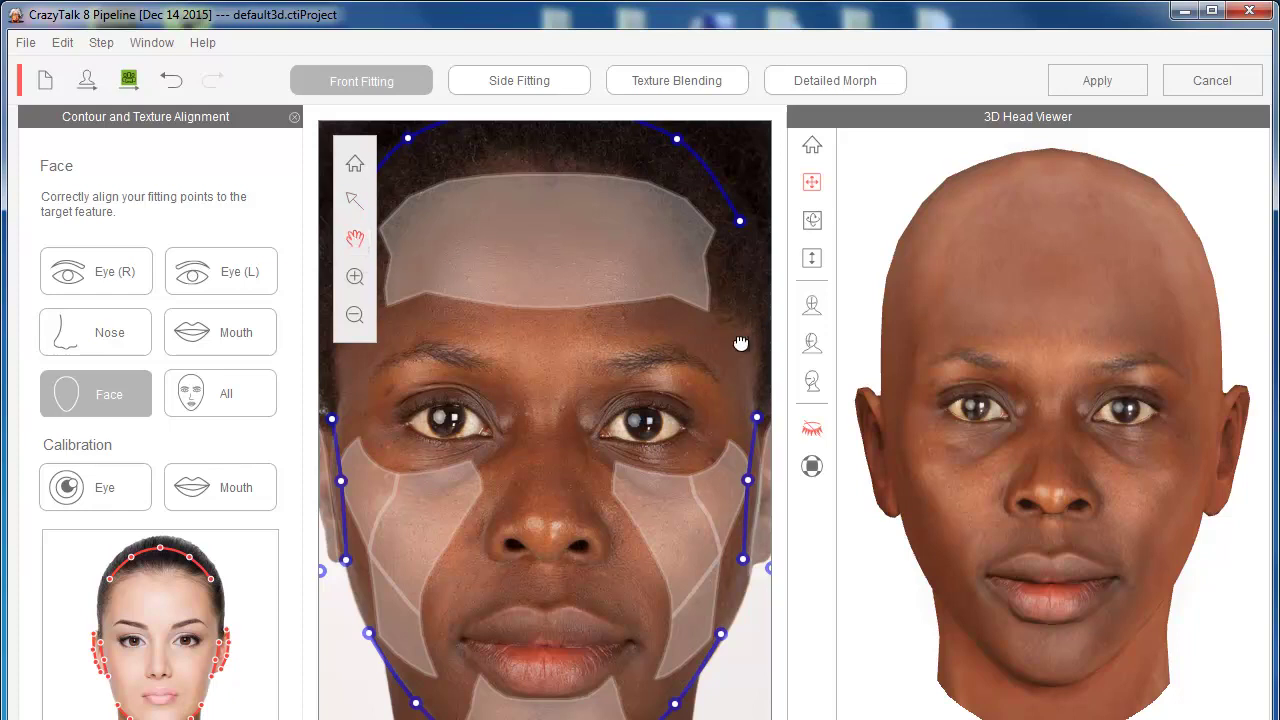
left_click_drag(737, 337, 594, 220)
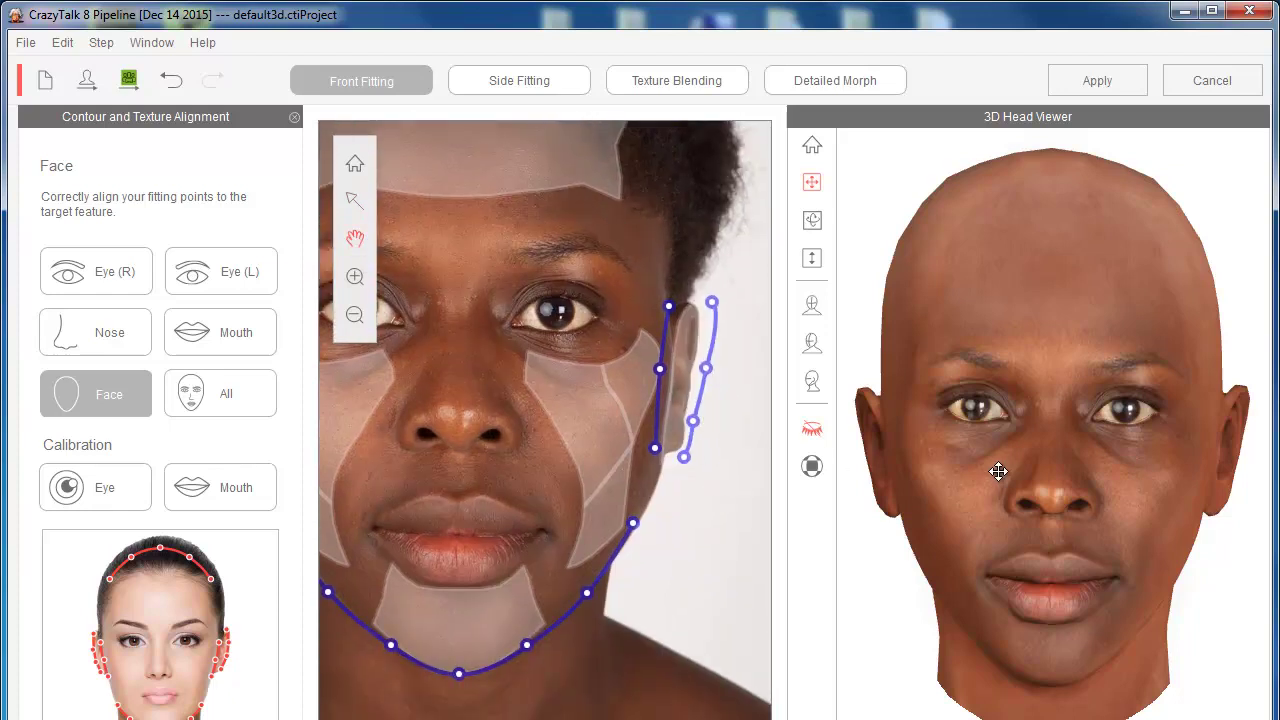
scroll(1063, 440, "up", 5)
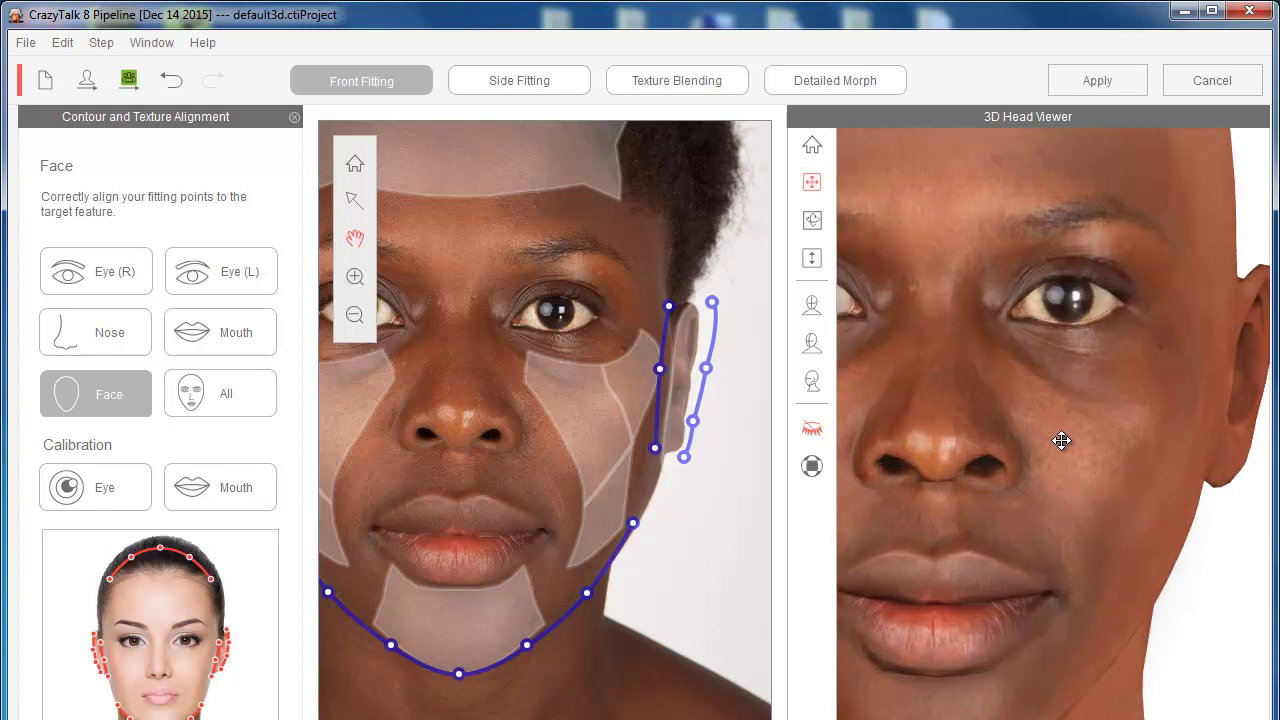
left_click_drag(1081, 464, 1026, 494)
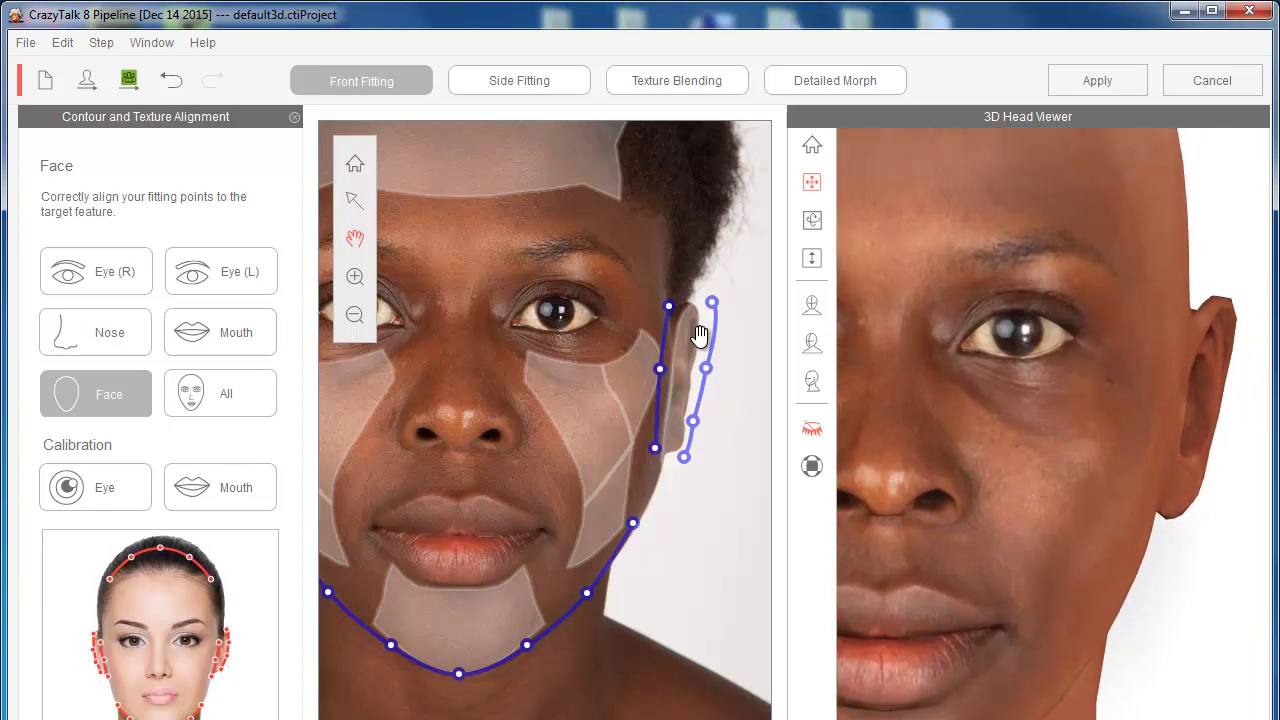
left_click(363, 207)
mouse_move(712, 304)
left_mouse_down()
mouse_move(713, 236)
mouse_move(701, 302)
left_mouse_up()
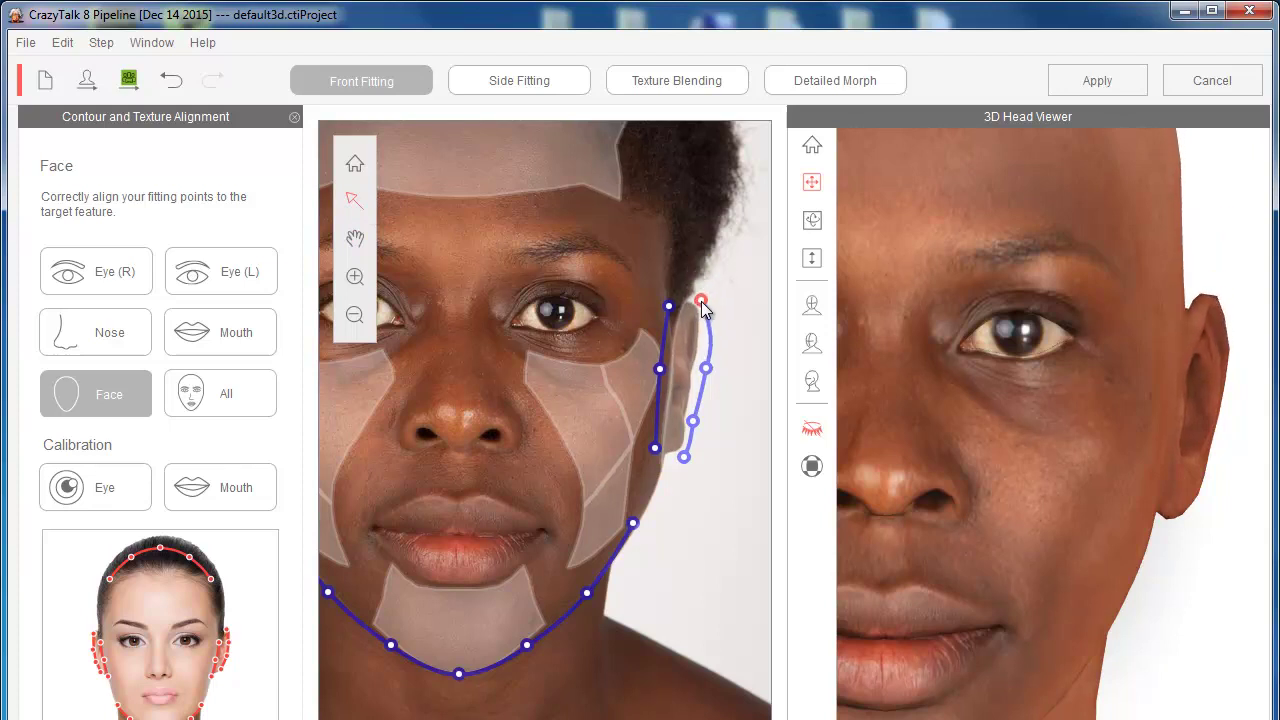
left_click_drag(685, 456, 689, 460)
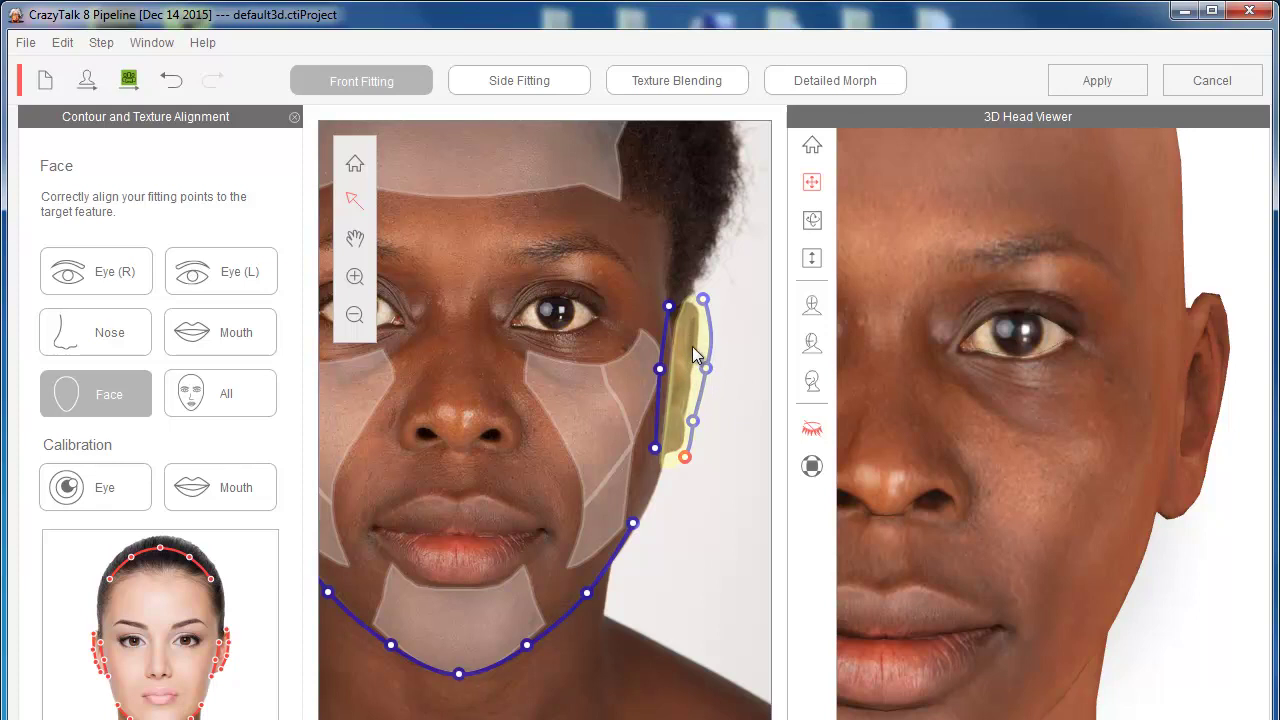
Pull the left ear region slightly inward so the ears sit closer to the head, checking the result from the front.
mouse_move(692, 342)
left_mouse_down()
mouse_move(633, 358)
mouse_move(837, 357)
mouse_move(677, 350)
left_mouse_up()
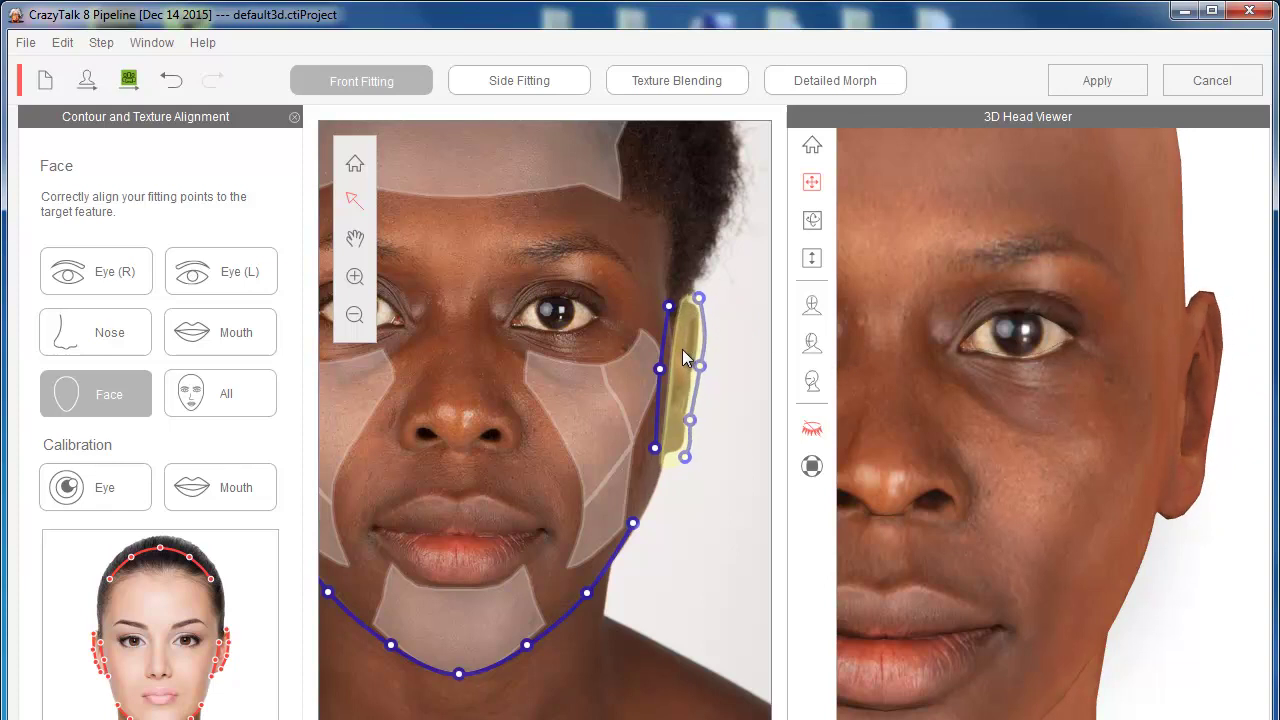
scroll(560, 400, "down", 3)
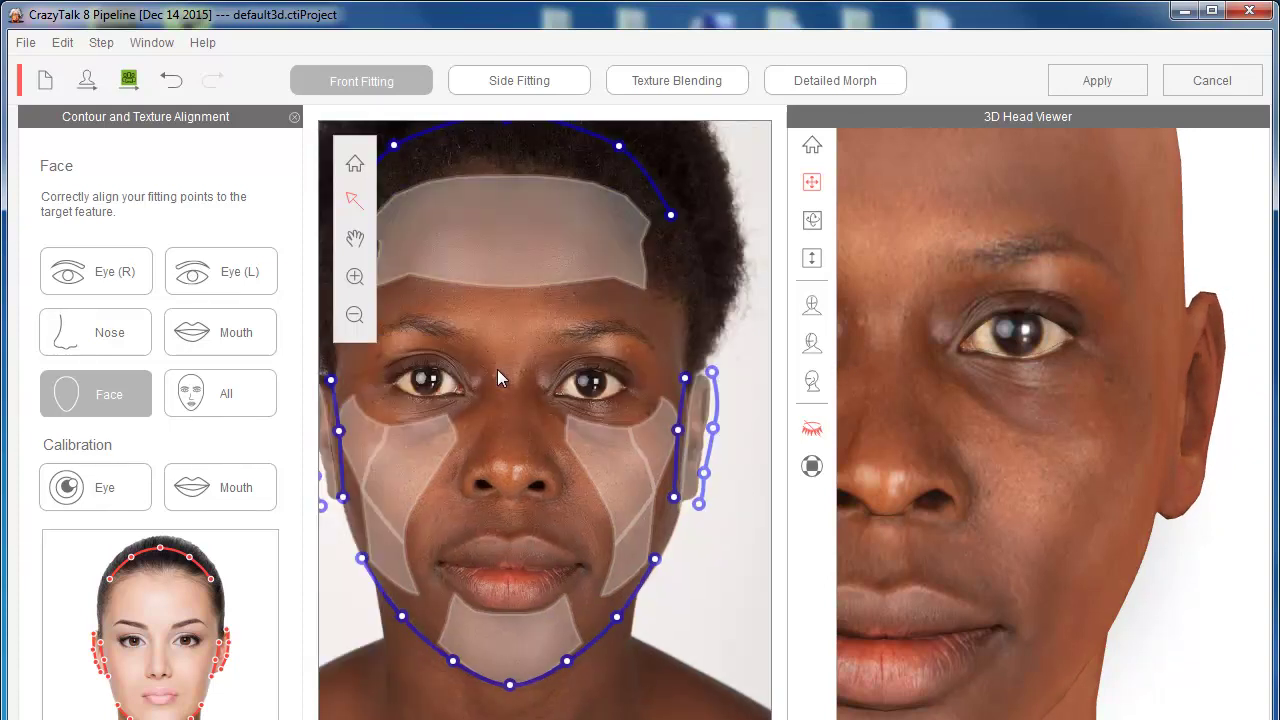
scroll(497, 369, "down", 2)
scroll(497, 374, "up", 4)
scroll(499, 385, "down", 1)
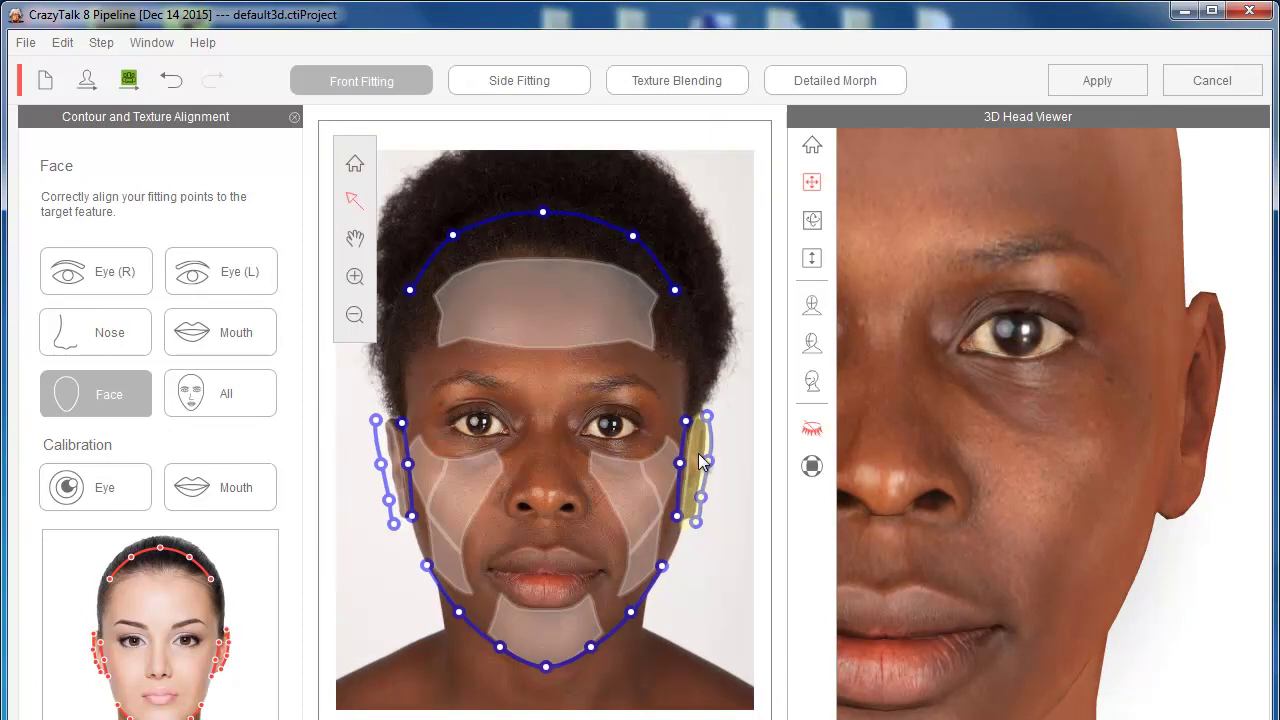
mouse_move(700, 452)
left_mouse_down()
mouse_move(773, 442)
mouse_move(712, 450)
left_mouse_up()
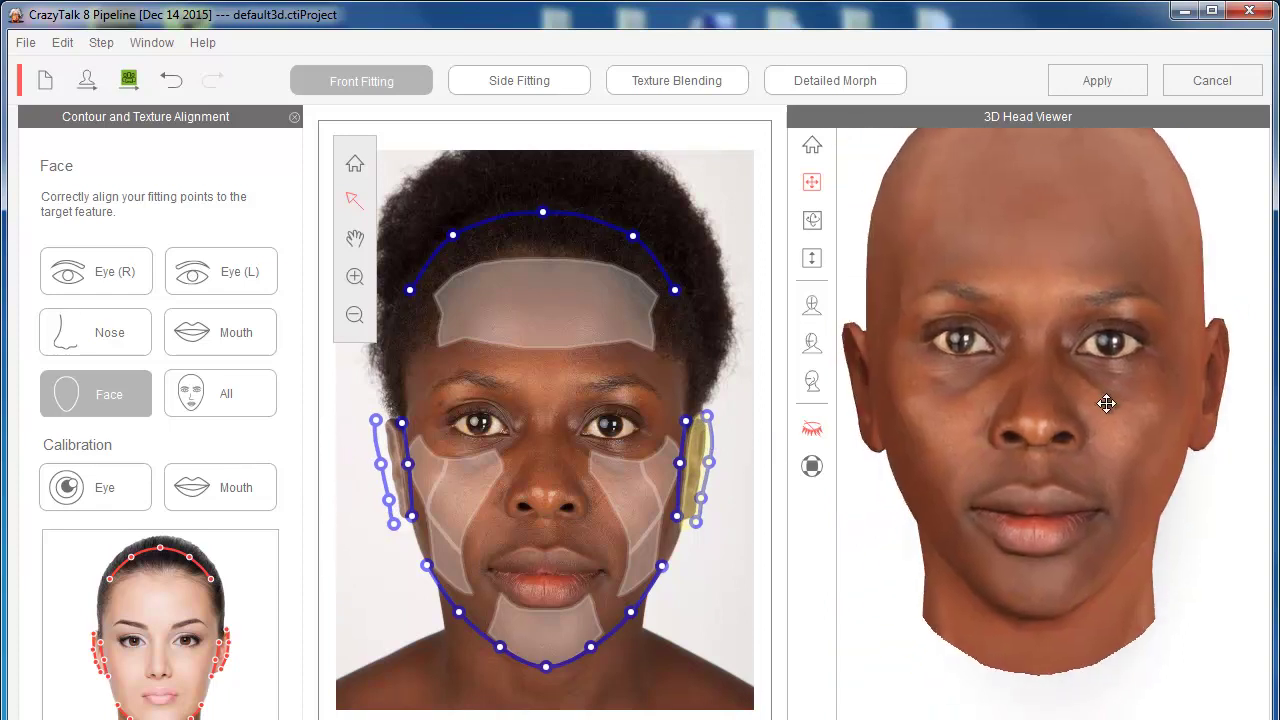
left_click_drag(1106, 403, 1123, 437)
mouse_move(700, 455)
left_mouse_down()
mouse_move(787, 455)
mouse_move(684, 455)
left_mouse_up()
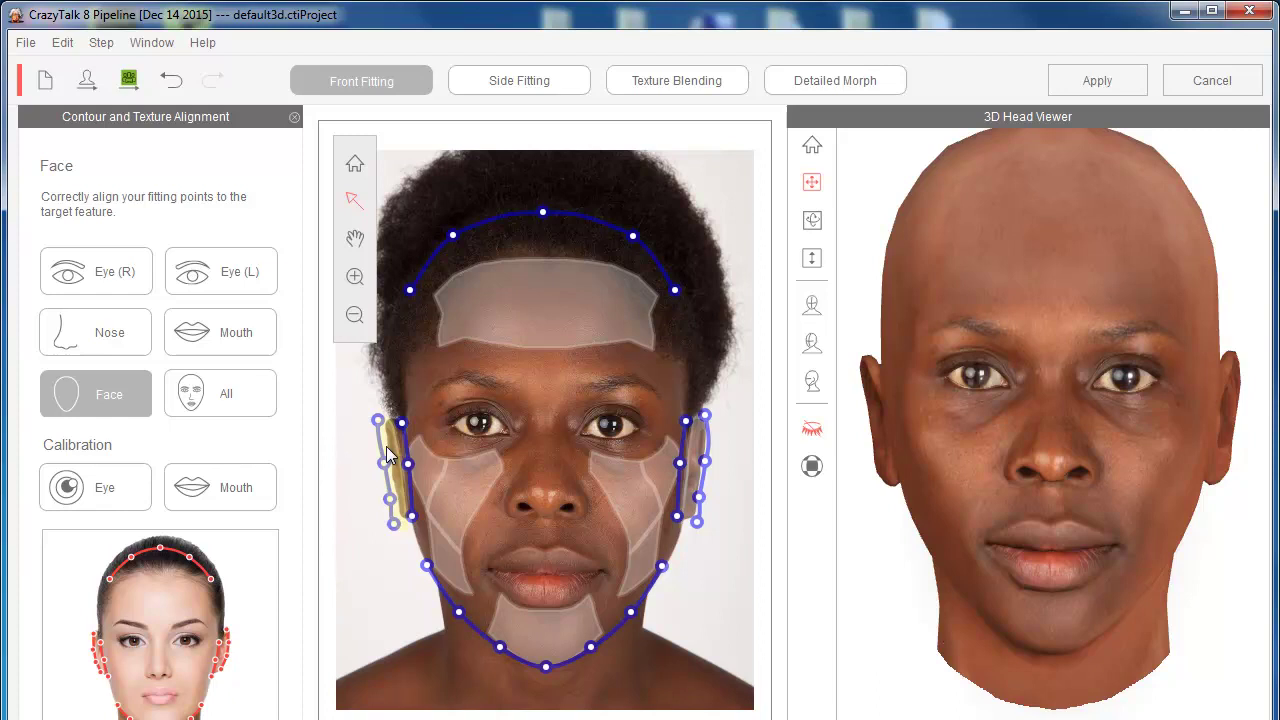
left_click(575, 222)
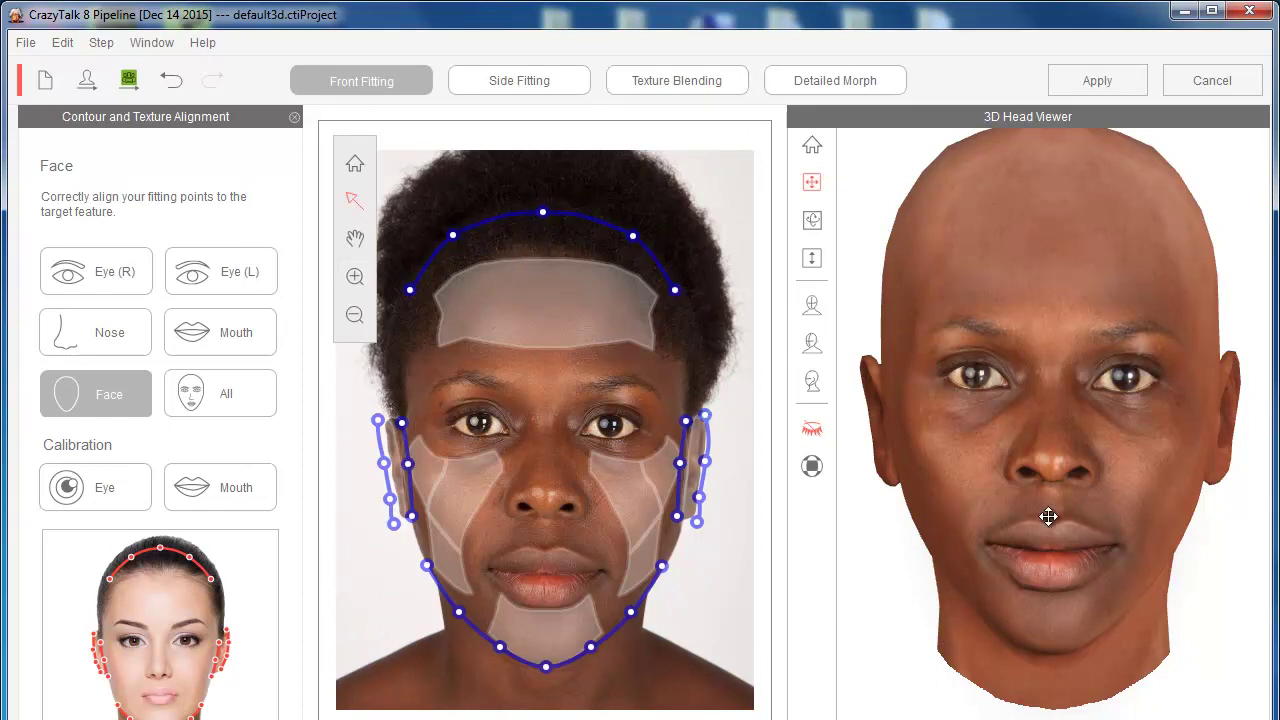
left_click_drag(1146, 491, 1140, 521)
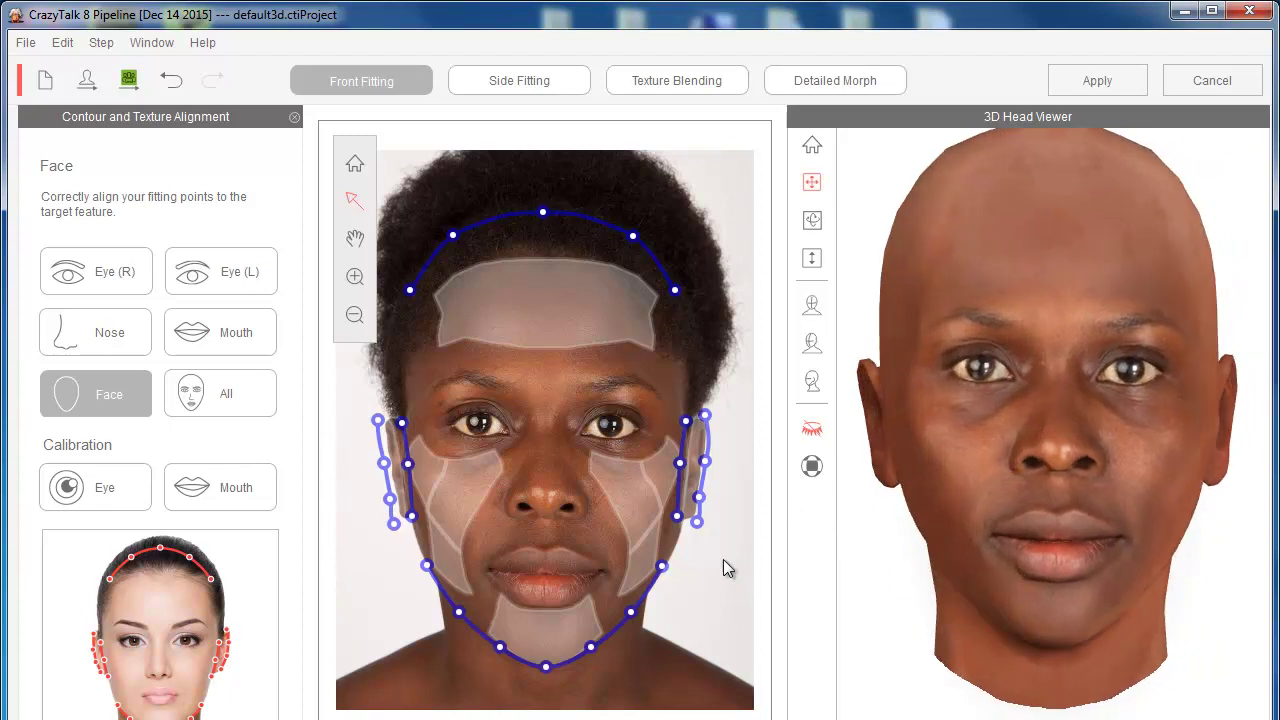
Slightly adjust the left cheek region of the face contour, checking the 3D head from an angle and from the front.
scroll(700, 557, "up", 5)
left_click(362, 250)
left_click_drag(543, 480, 529, 437)
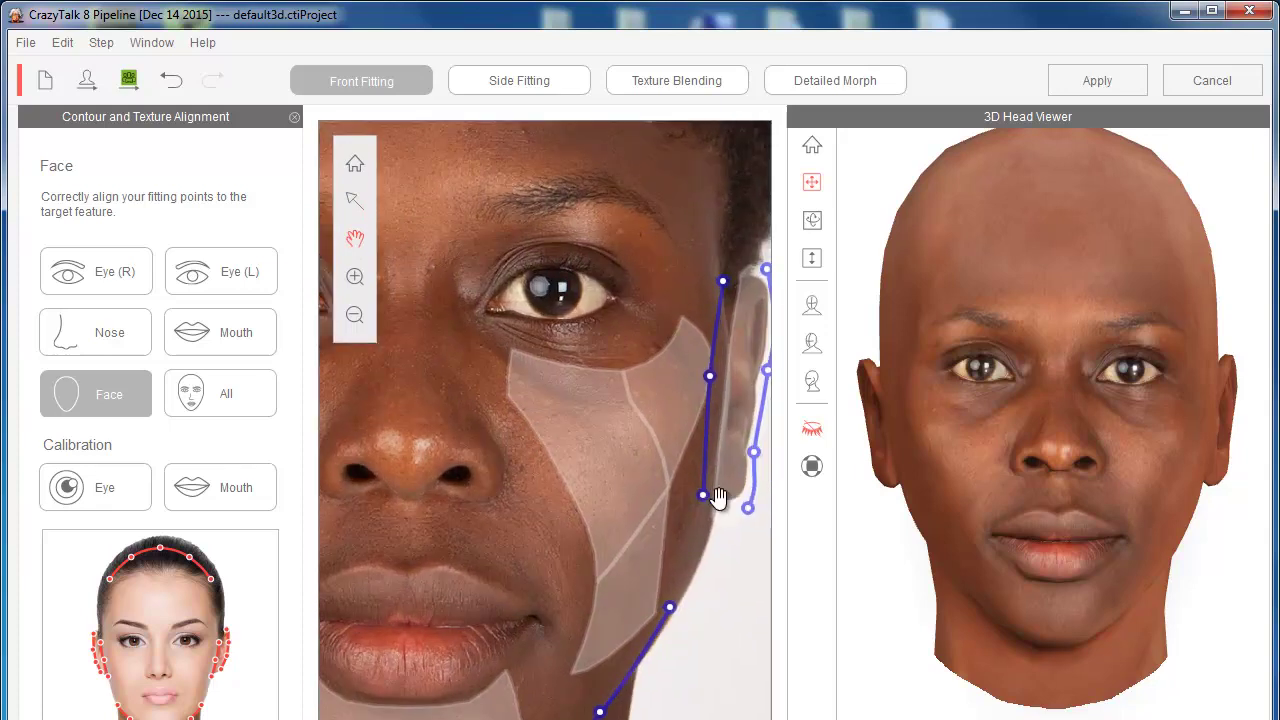
left_click_drag(1168, 463, 995, 470)
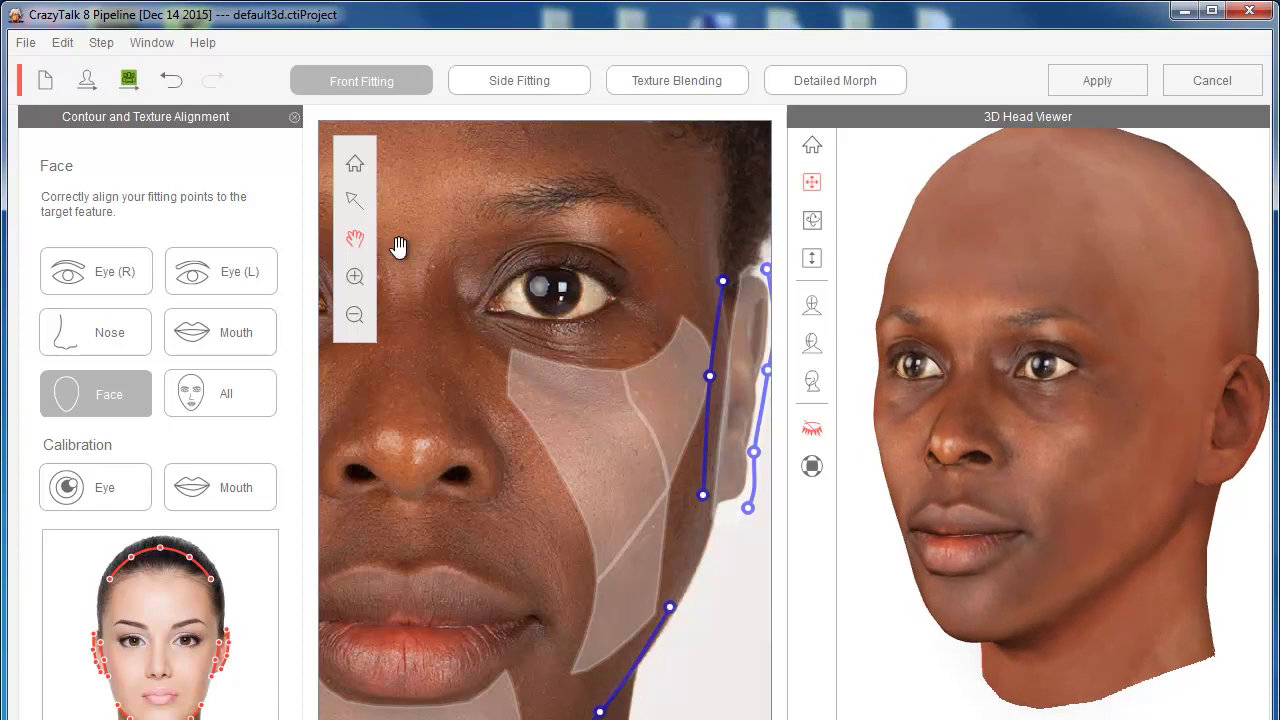
left_click(362, 208)
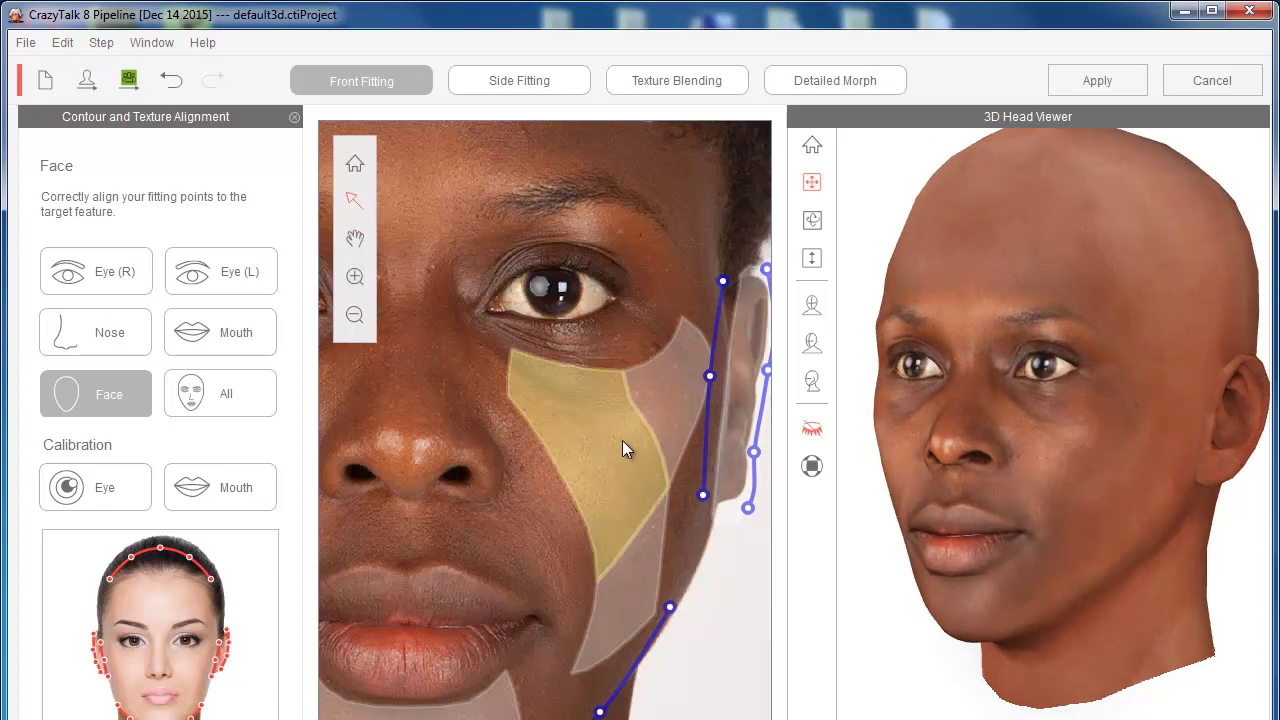
left_click_drag(621, 441, 573, 434)
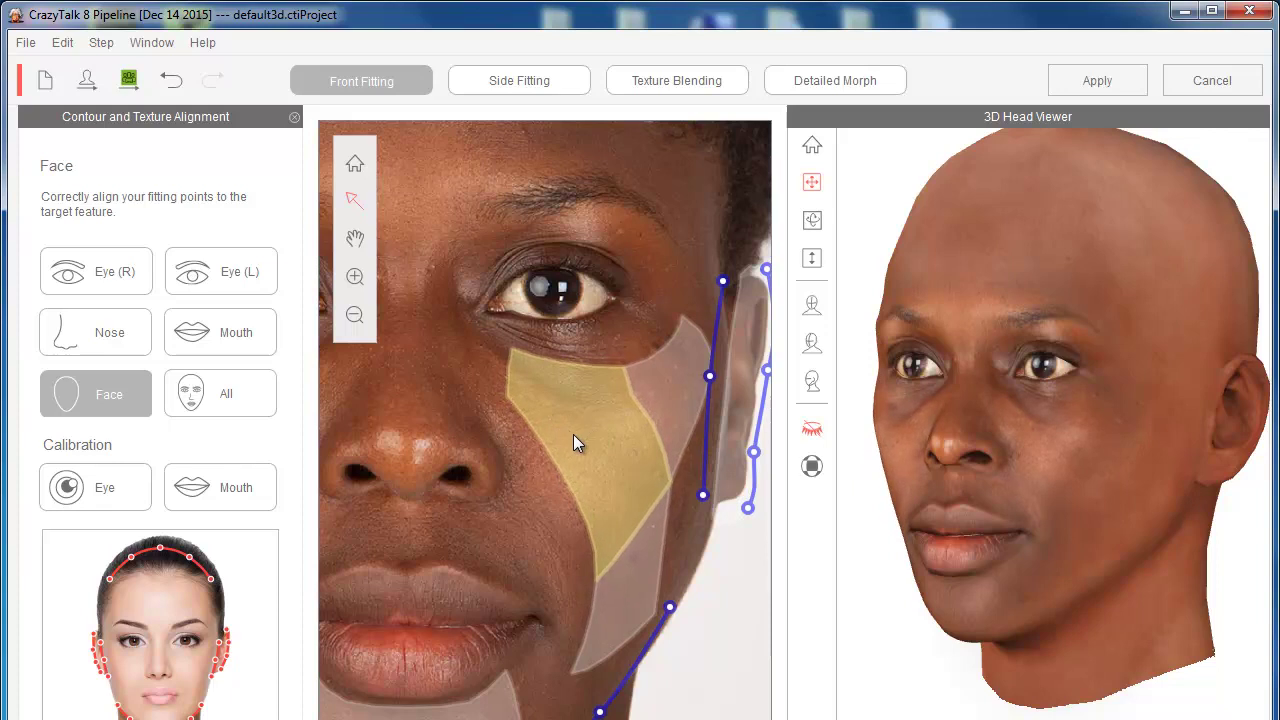
left_click_drag(1030, 464, 1114, 510)
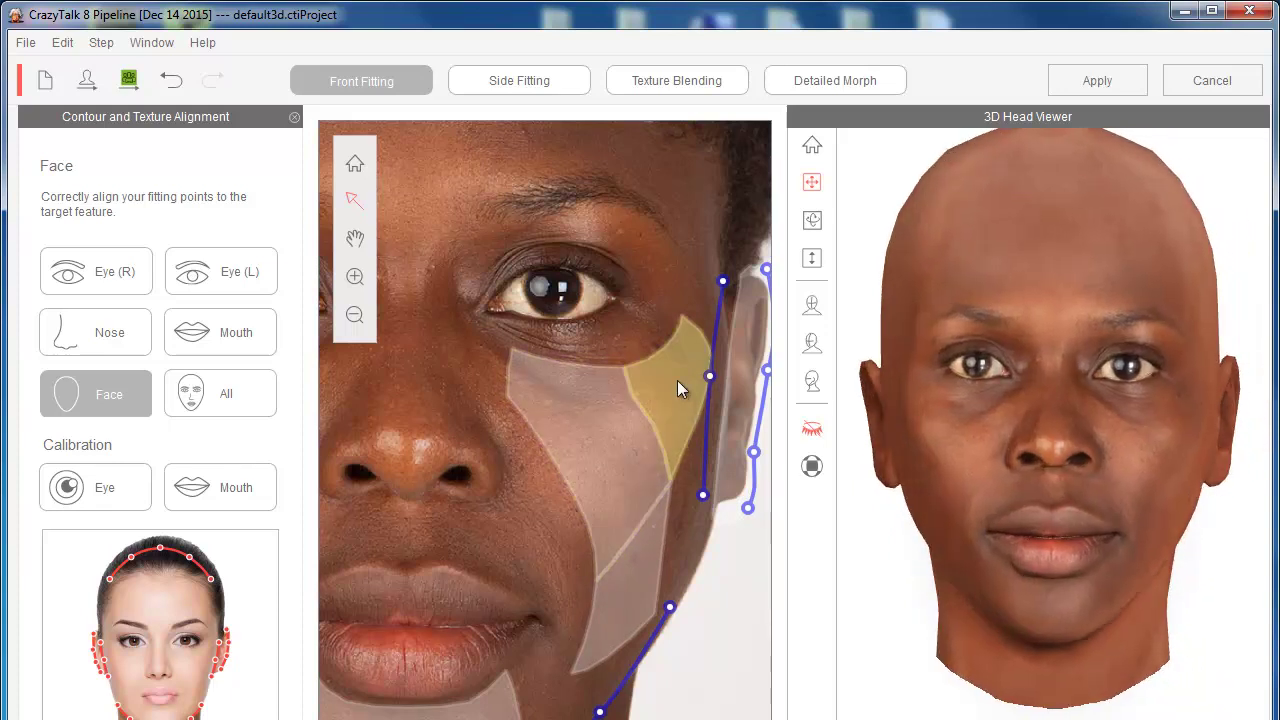
Try widening the outer left cheek region toward the ear, then restore its original width.
left_click_drag(709, 376, 722, 376)
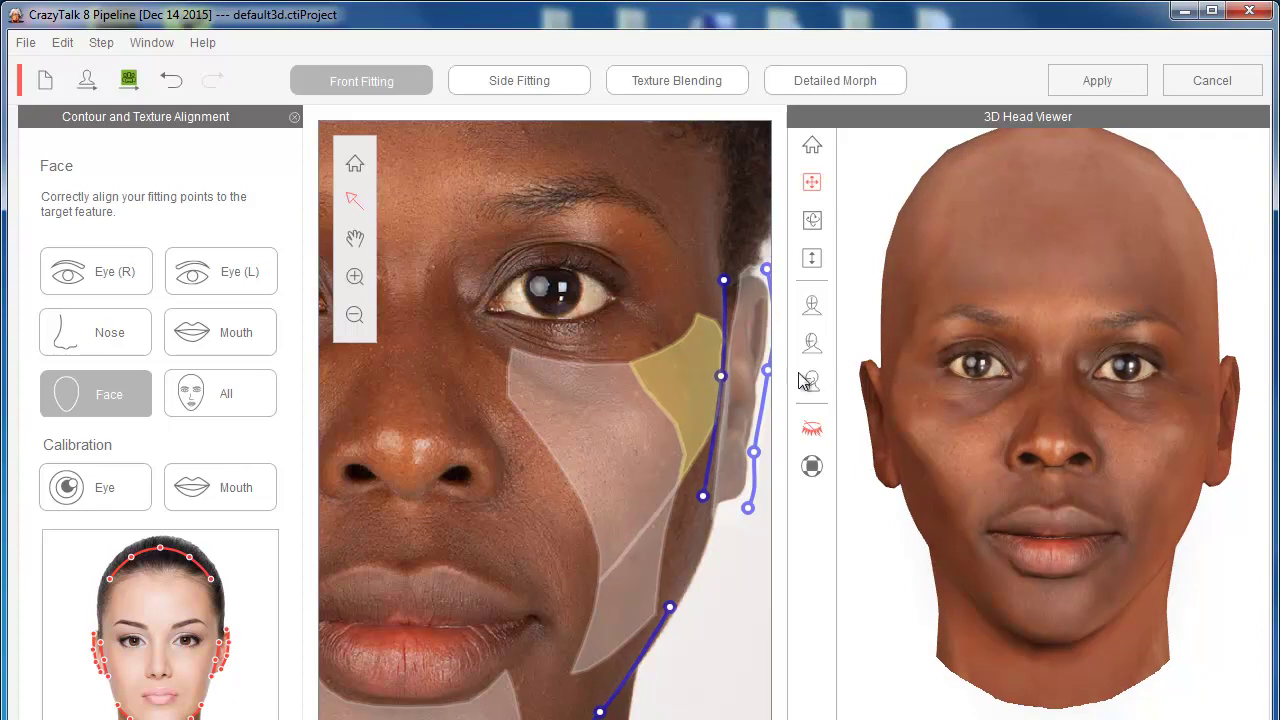
left_click_drag(721, 376, 709, 378)
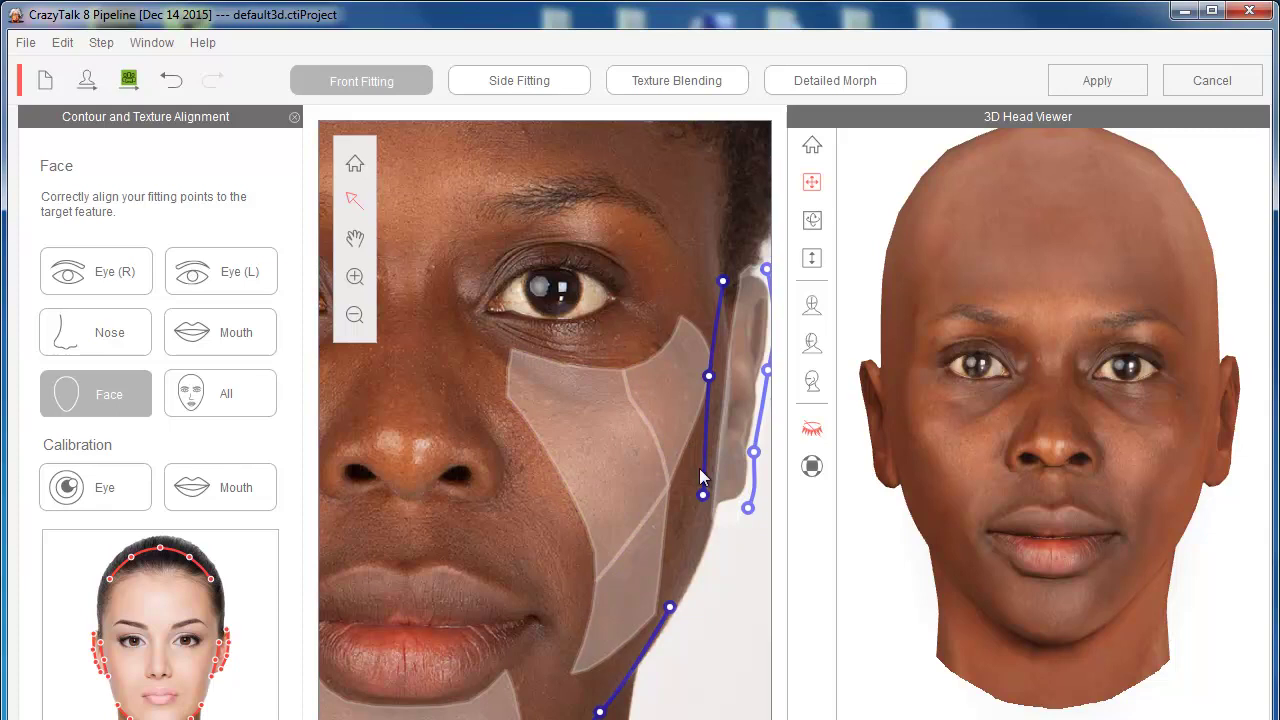
Fine-tune the size of the chin region while viewing the 3D head close up in profile.
scroll(654, 563, "down", 3)
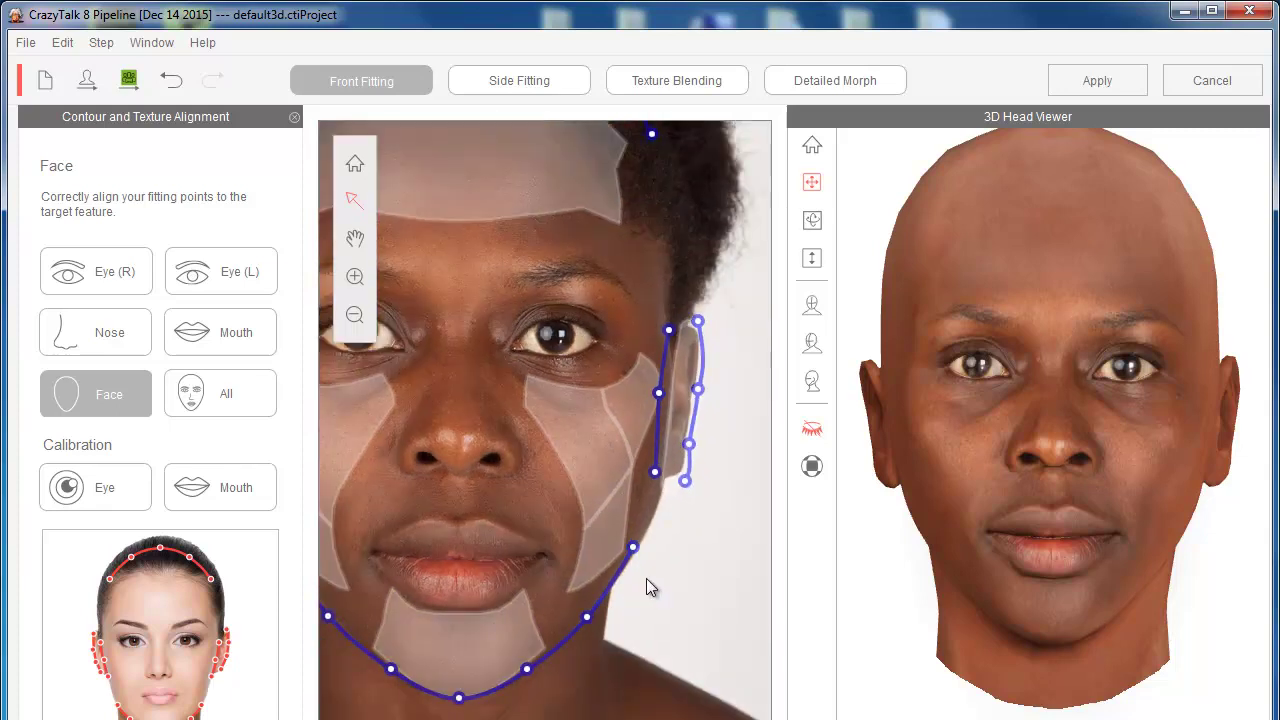
left_click(355, 238)
left_click_drag(519, 456, 594, 357)
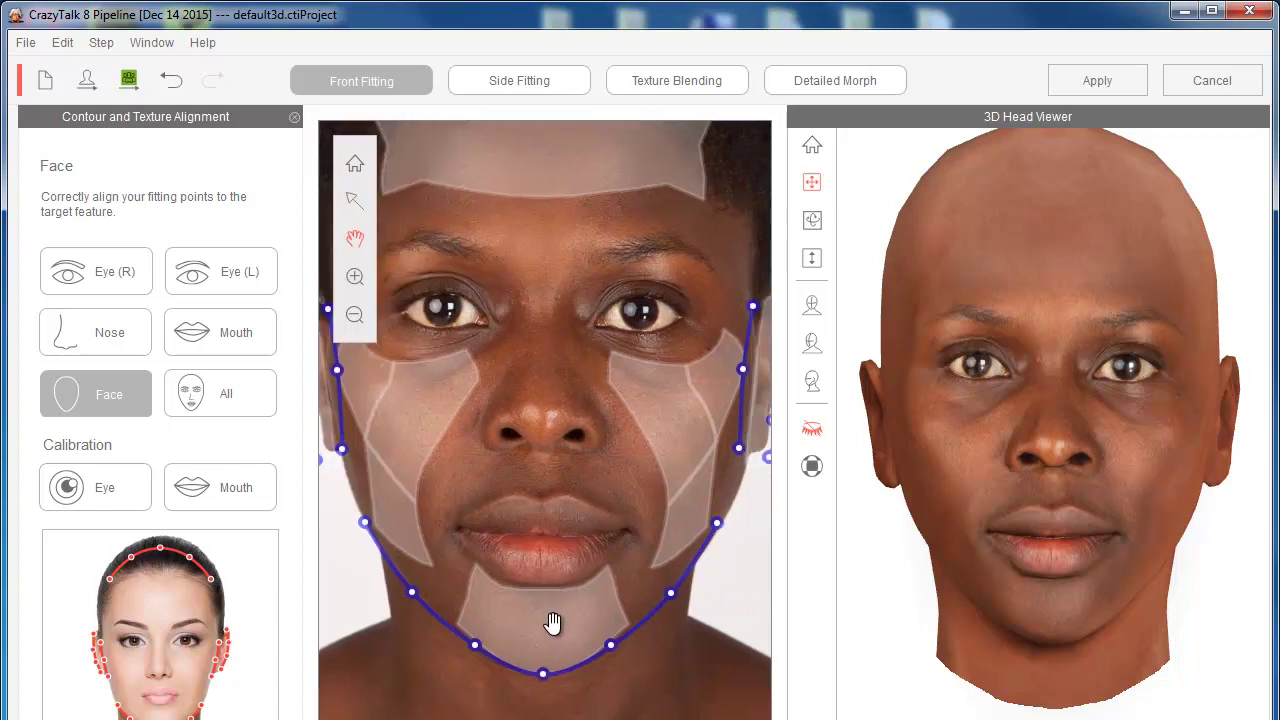
left_click(355, 200)
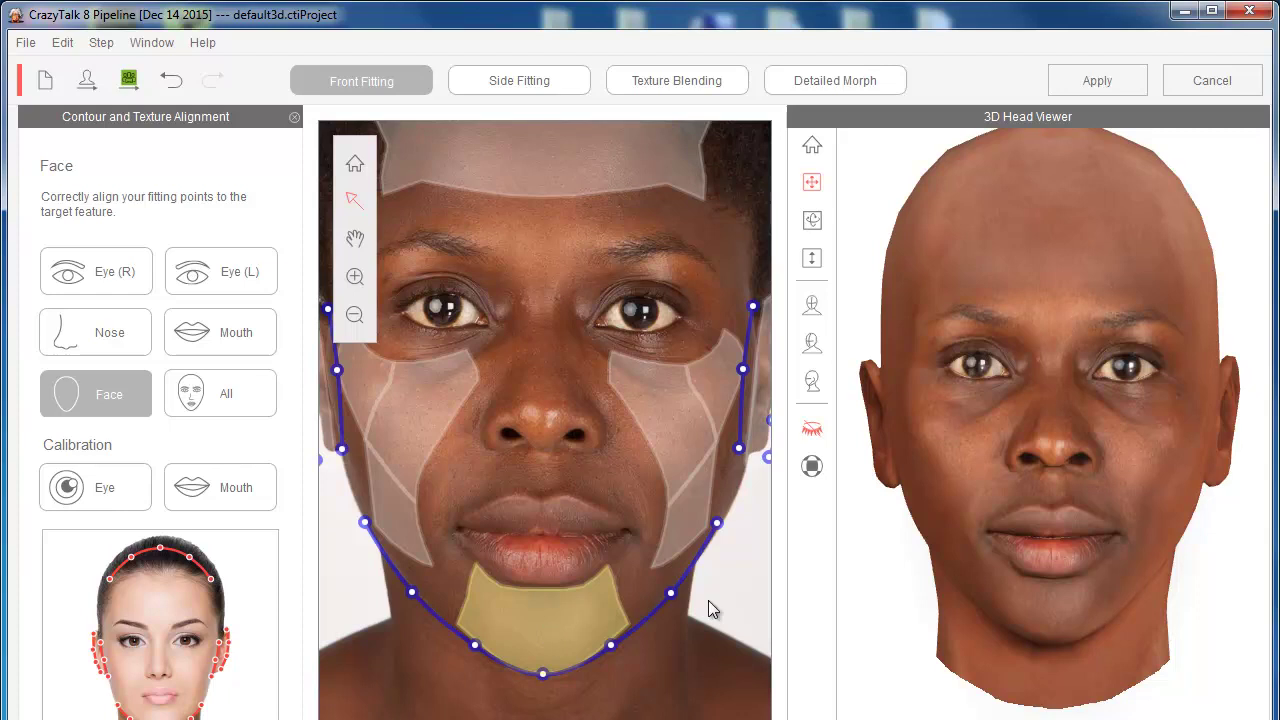
left_click_drag(1087, 609, 766, 586)
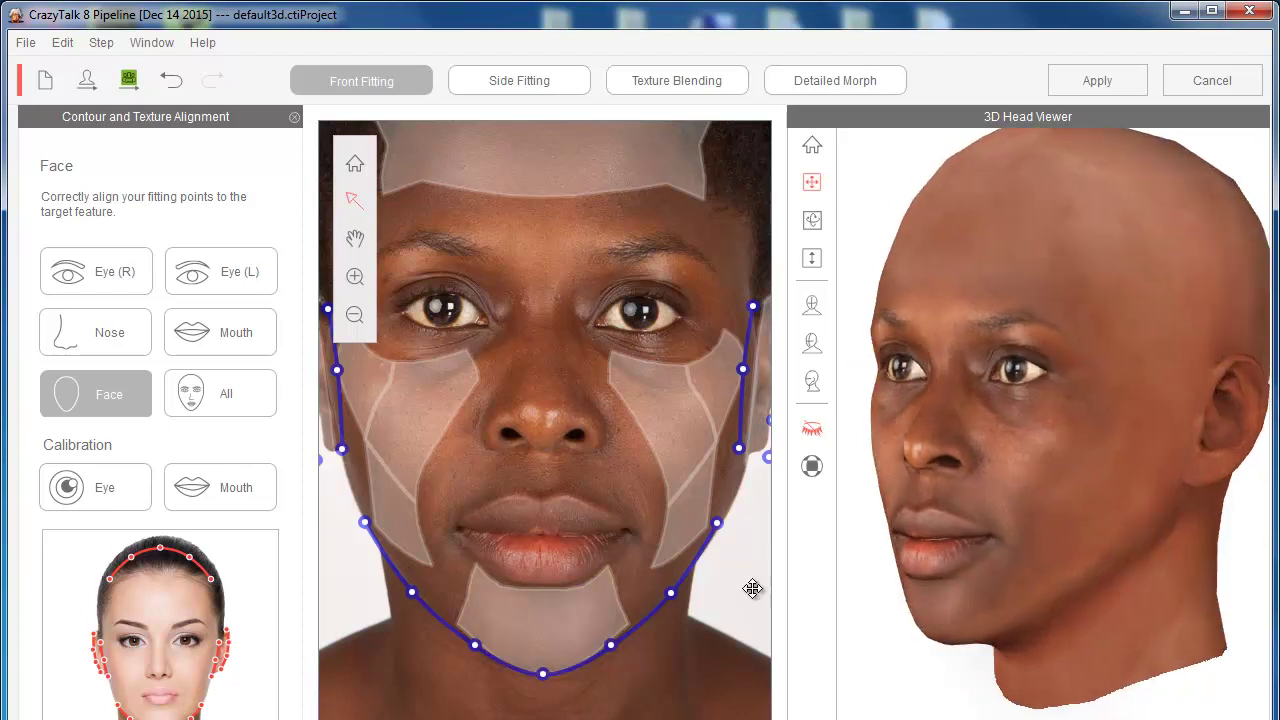
left_click_drag(931, 583, 860, 597)
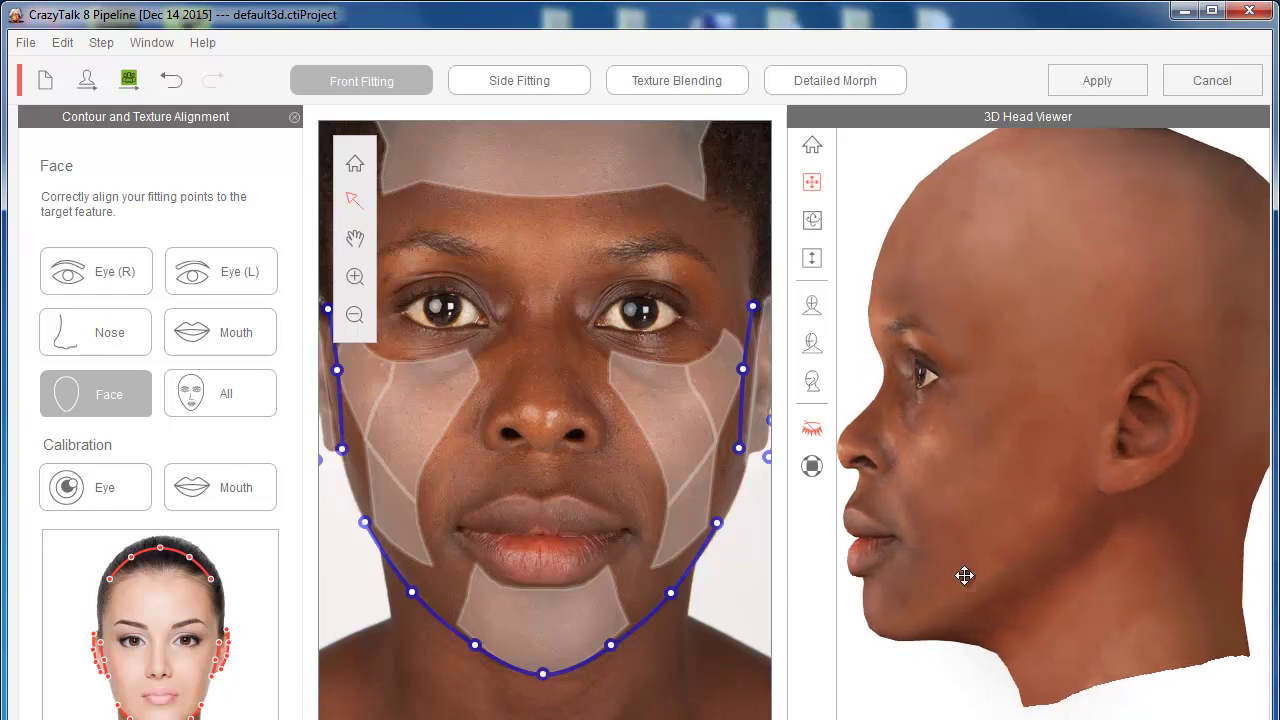
scroll(980, 574, "up", 5)
scroll(995, 576, "down", 2)
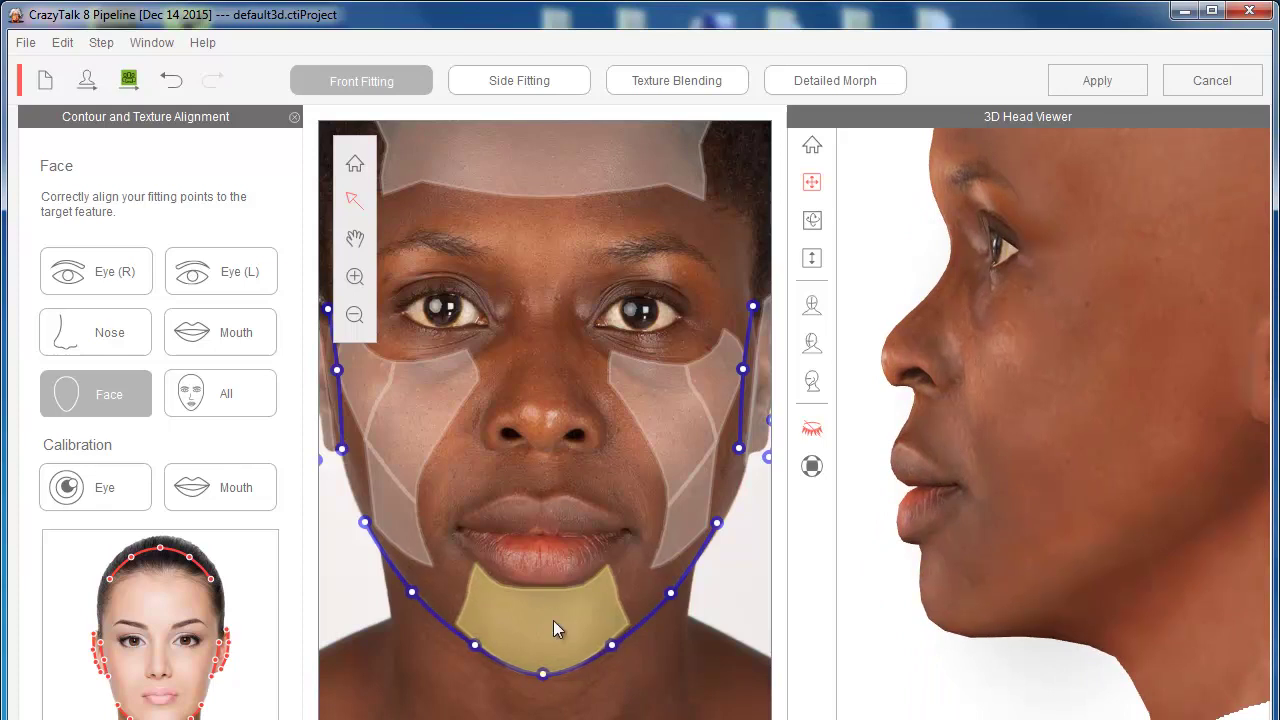
scroll(540, 620, "up", 1)
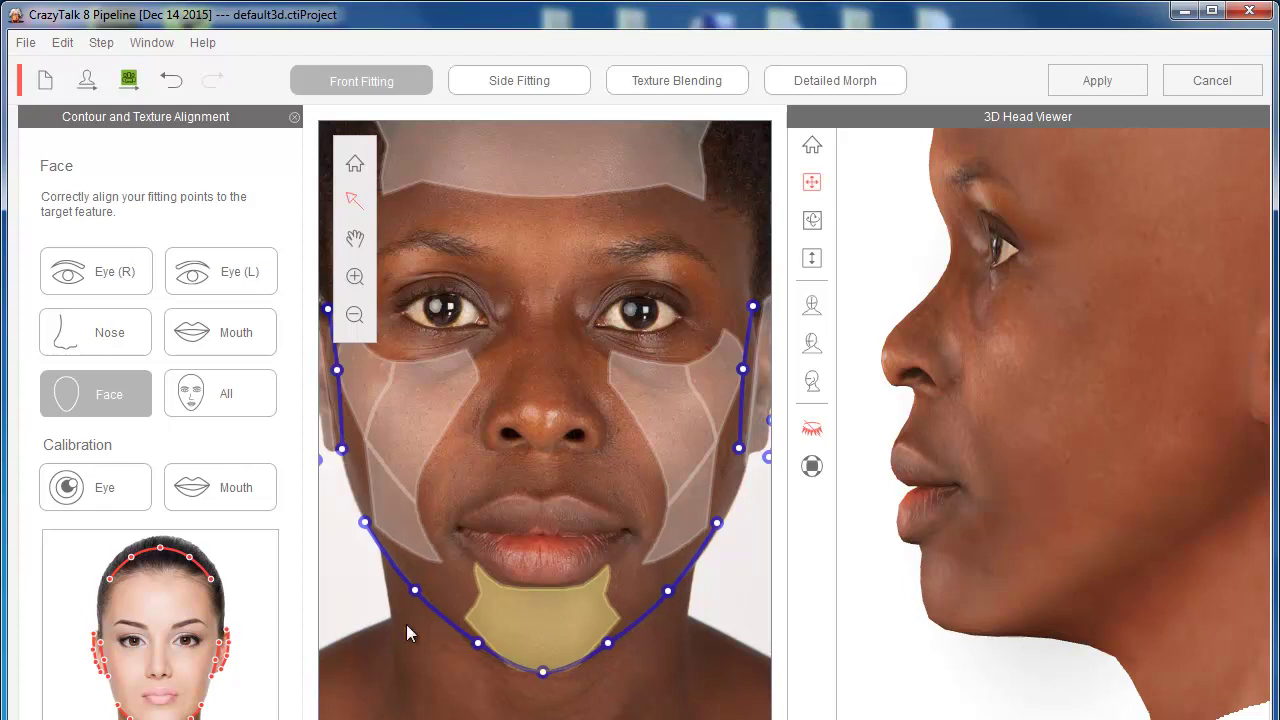
scroll(561, 626, "down", 1)
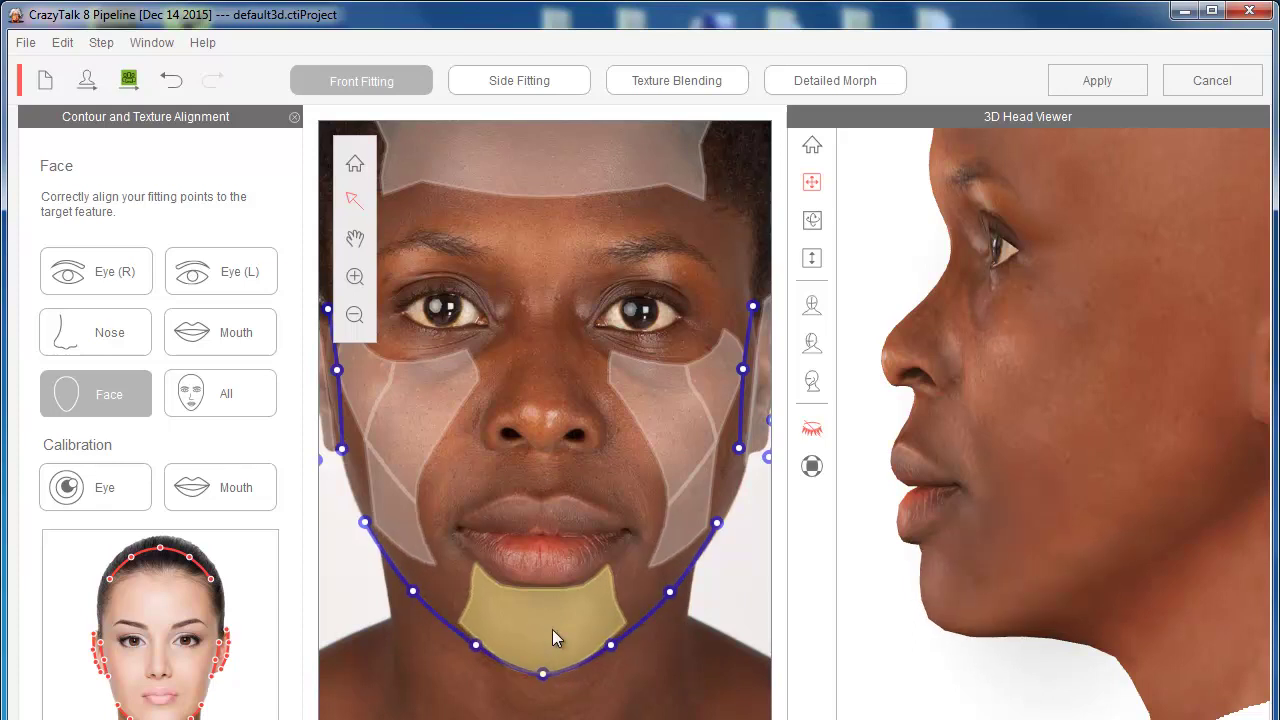
Compare smaller and larger sizes of the chin region from the front and leave the chin slightly fuller.
left_click_drag(880, 597, 1166, 557)
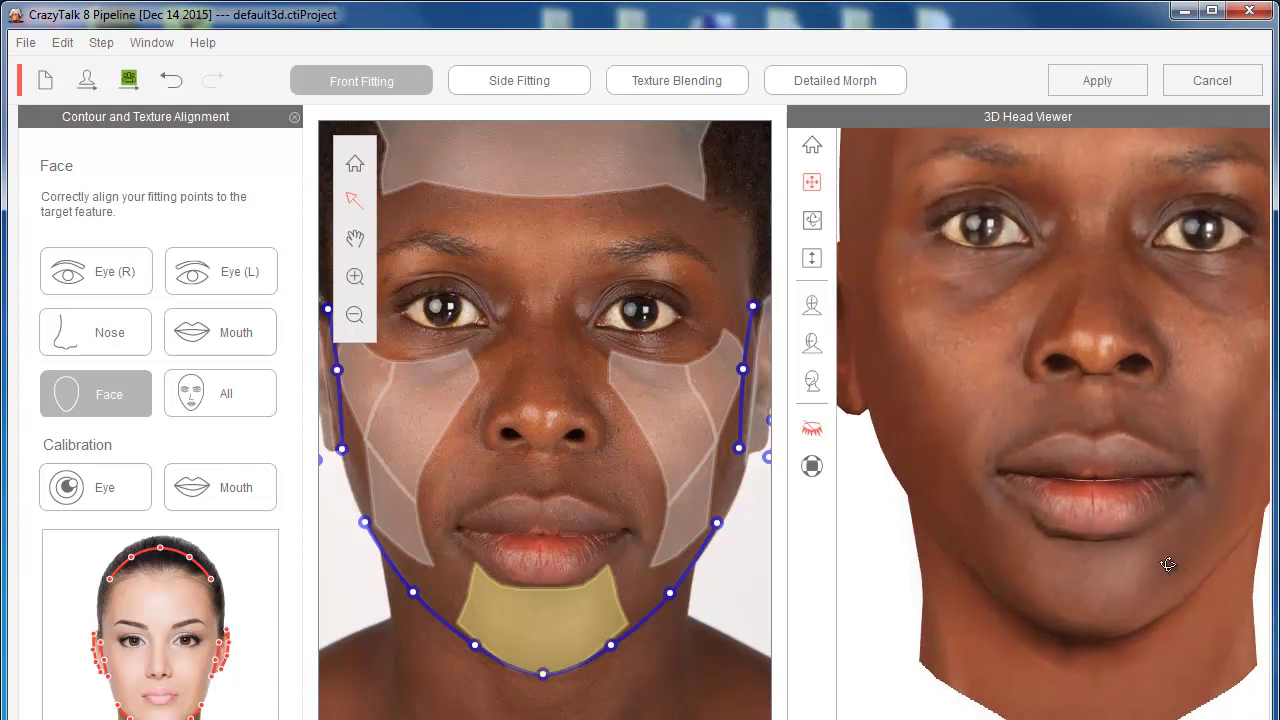
scroll(542, 614, "down", 1)
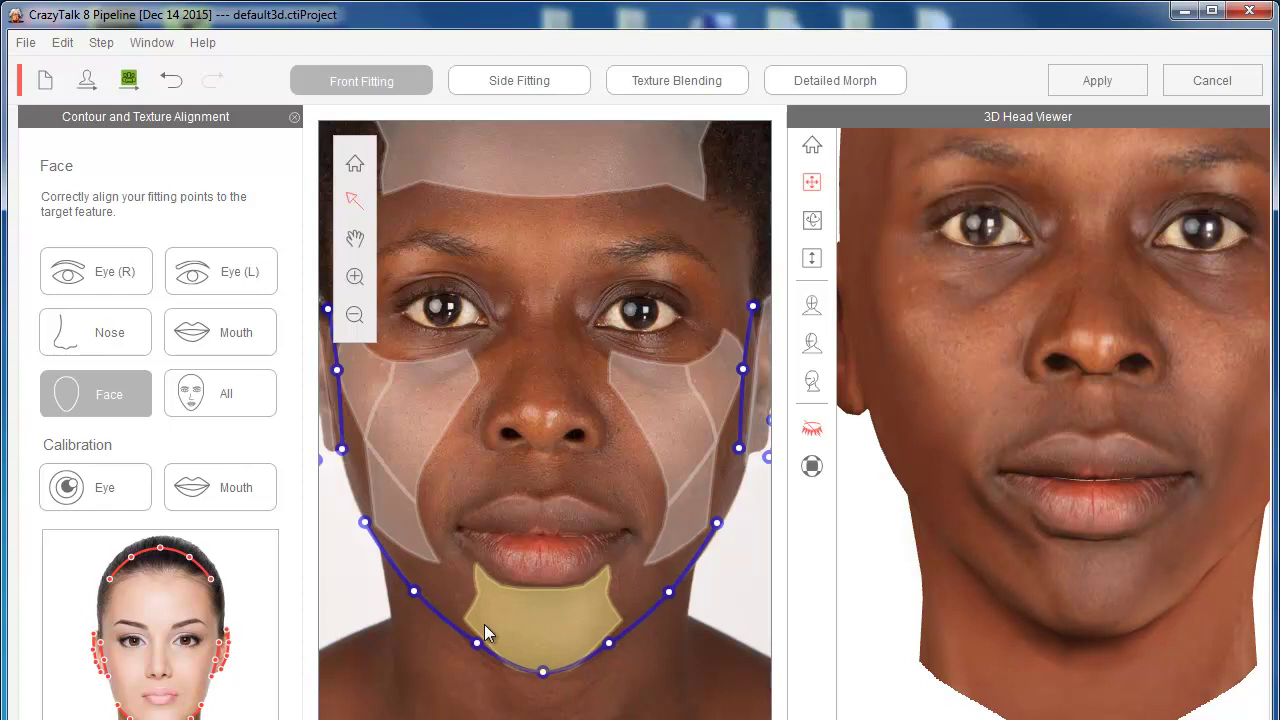
scroll(546, 617, "up", 2)
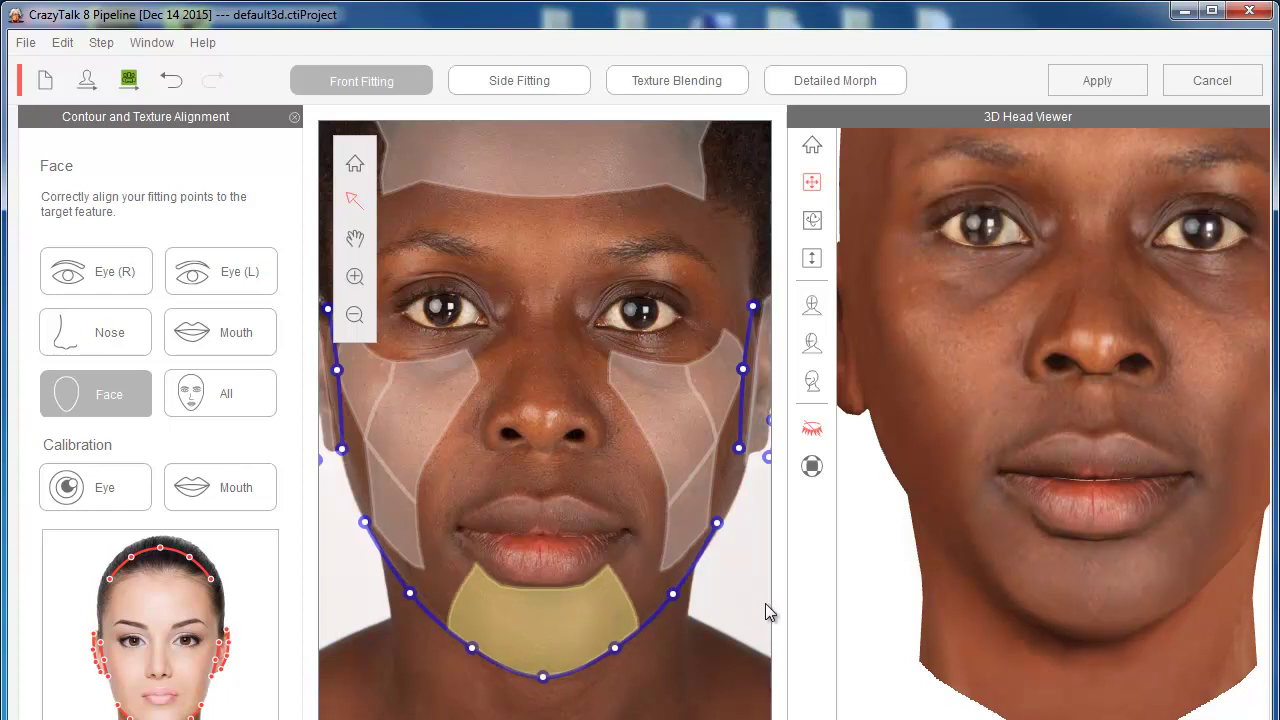
scroll(761, 605, "down", 1)
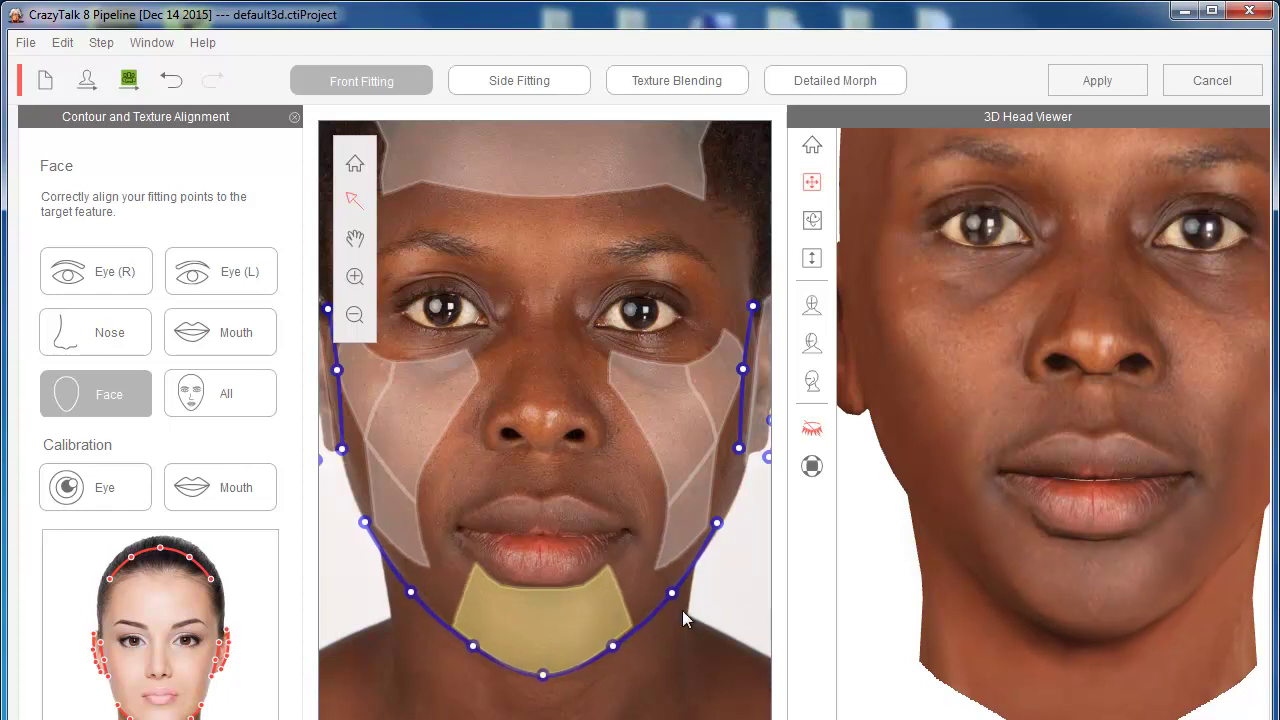
scroll(608, 604, "down", 1)
scroll(608, 604, "up", 2)
scroll(615, 603, "down", 2)
scroll(621, 607, "up", 2)
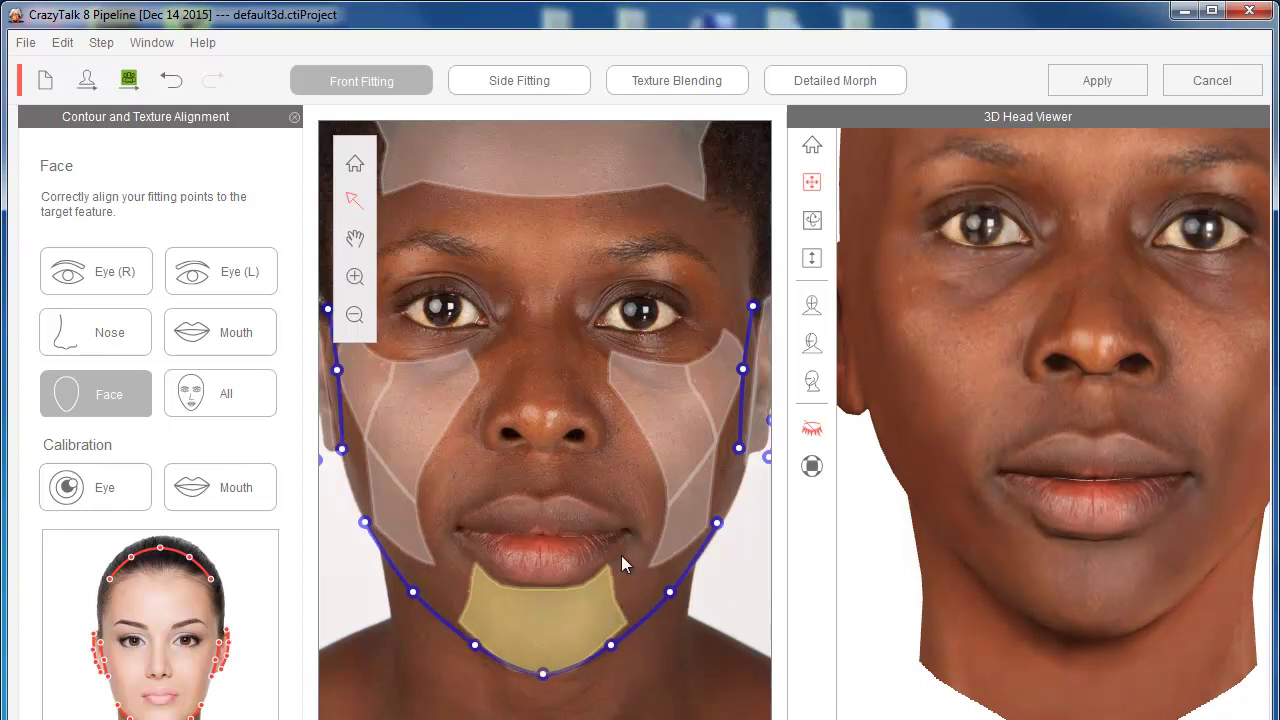
scroll(536, 609, "down", 2)
scroll(549, 603, "up", 2)
scroll(549, 608, "up", 1)
scroll(543, 608, "down", 2)
scroll(563, 608, "up", 2)
scroll(607, 598, "down", 2)
scroll(604, 601, "up", 3)
scroll(610, 603, "down", 2)
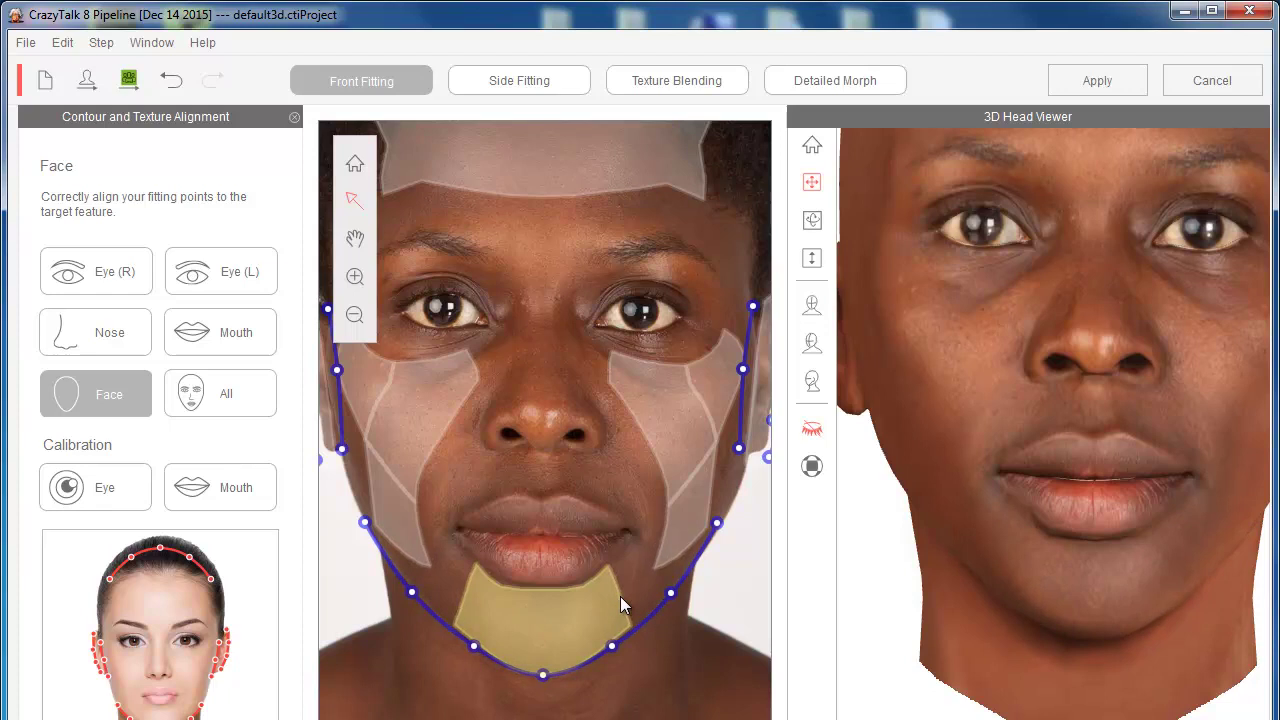
Show the whole 3D head from the front and display all facial fitting contours together on the photo.
scroll(1069, 421, "down", 5)
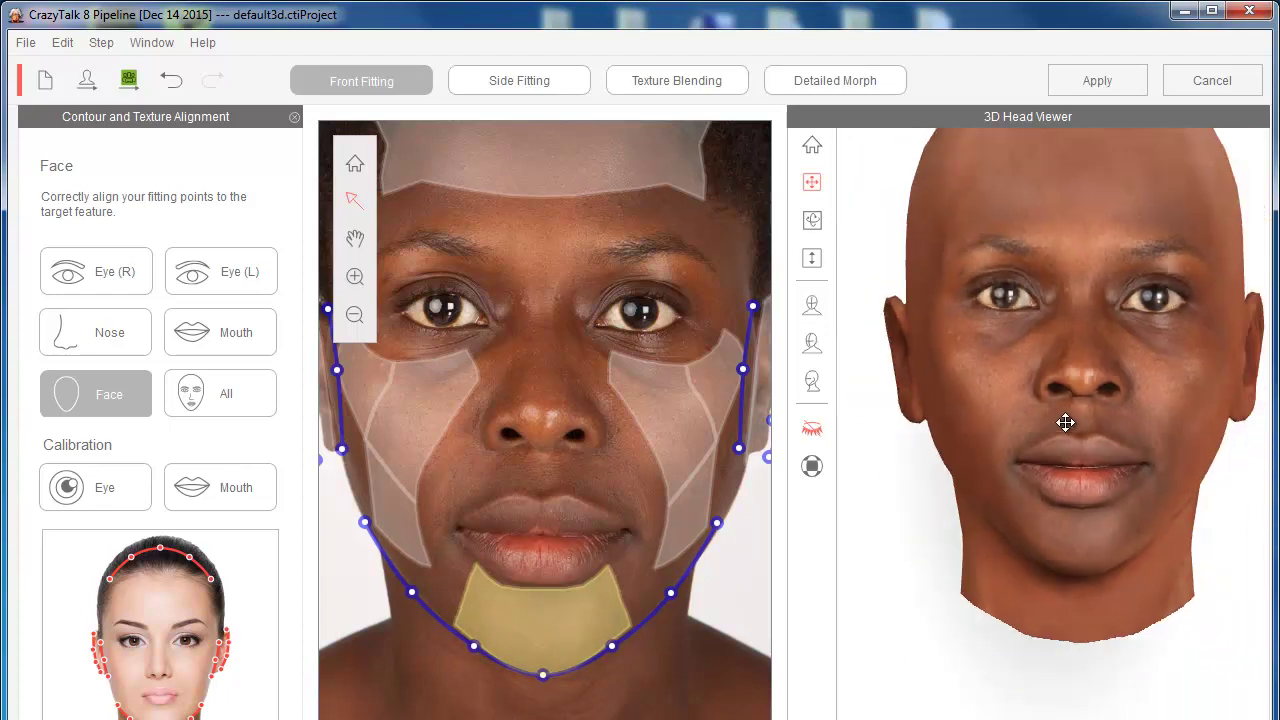
left_click_drag(1066, 423, 952, 616)
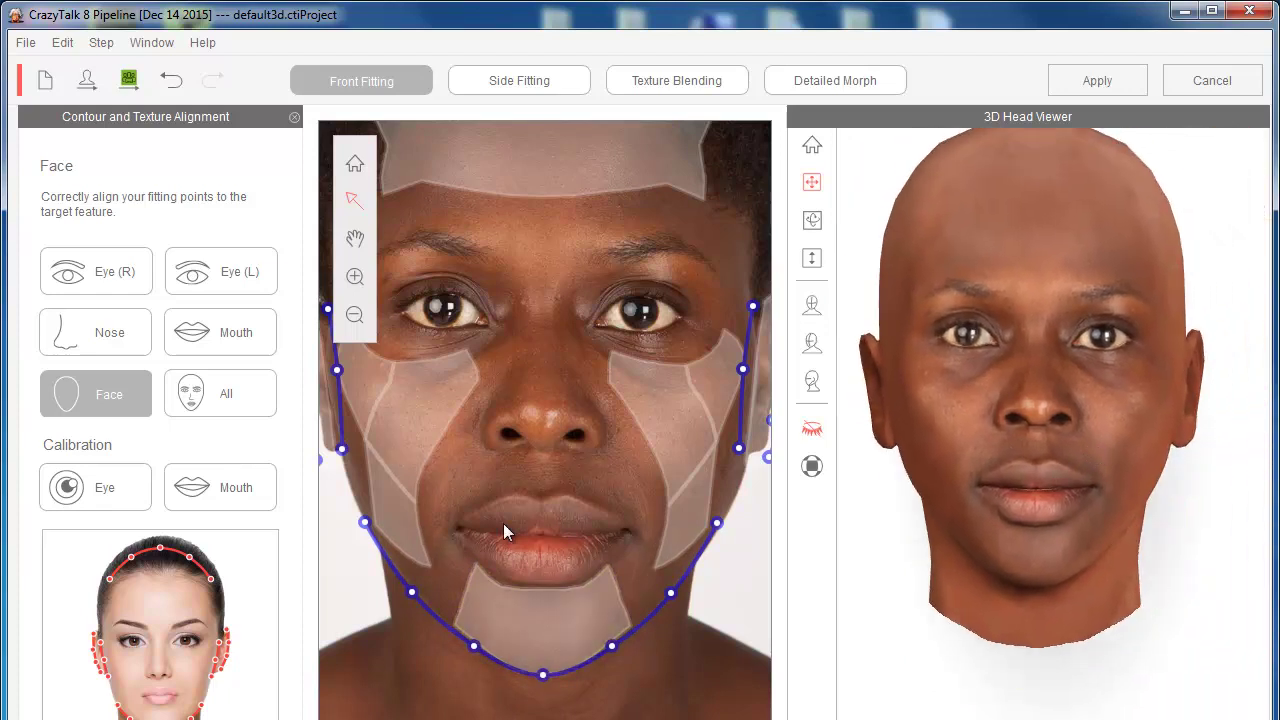
left_click(201, 400)
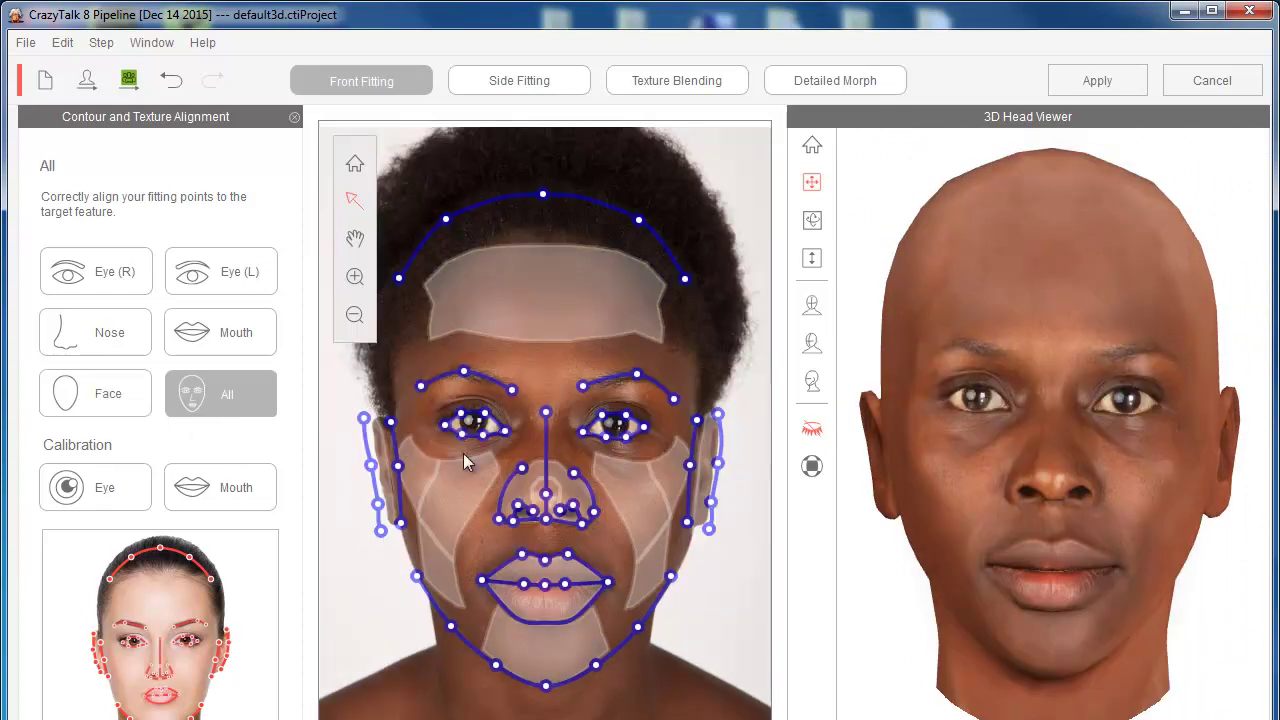
Open the eye calibration, try a small change of the eyeball depth and set it back to 0.00.
left_click(108, 490)
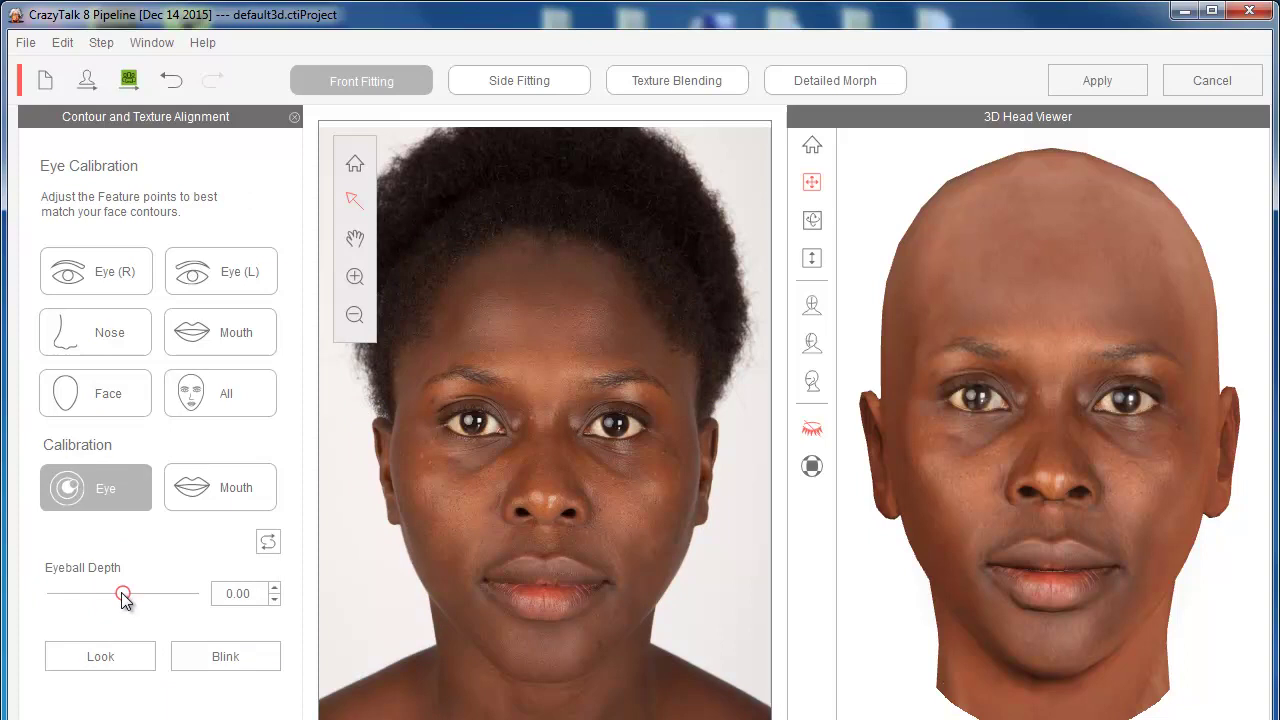
mouse_move(124, 597)
left_mouse_down()
mouse_move(158, 598)
mouse_move(132, 598)
left_mouse_up()
left_click_drag(257, 593, 220, 593)
type("0")
key("Return")
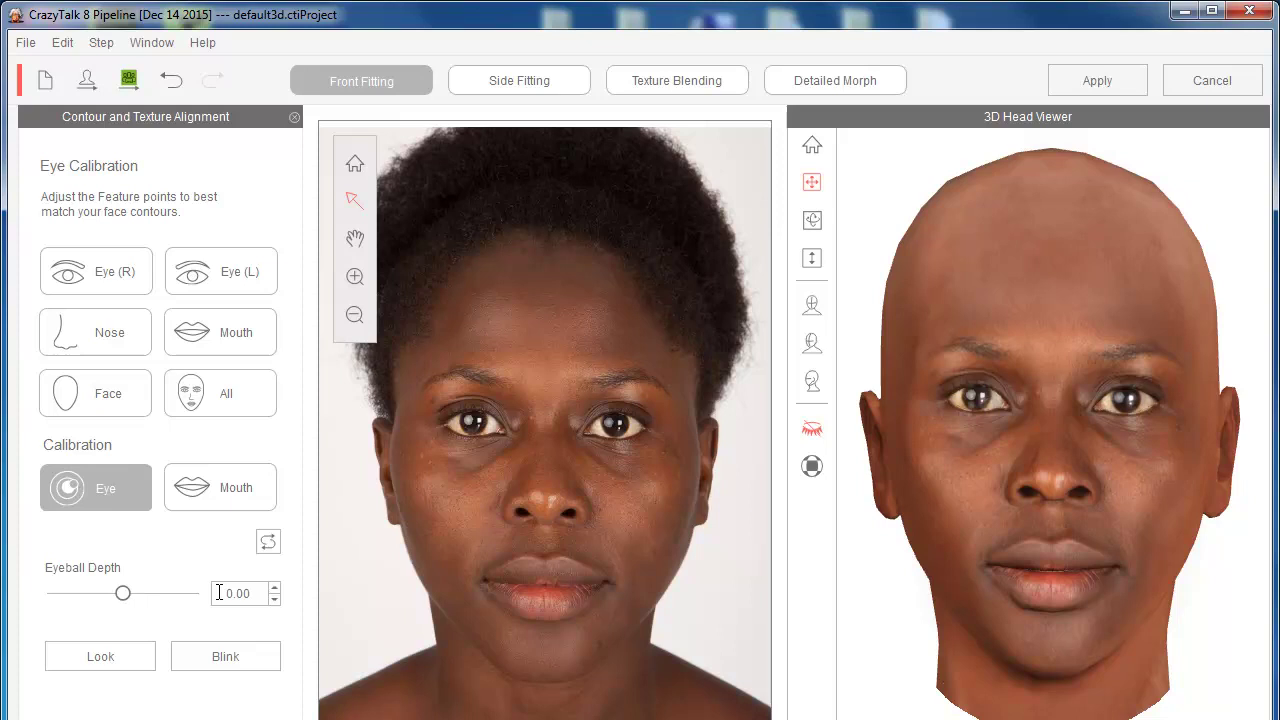
Preview the Look eye-movement animation on the 3D head and stop it.
left_click(118, 655)
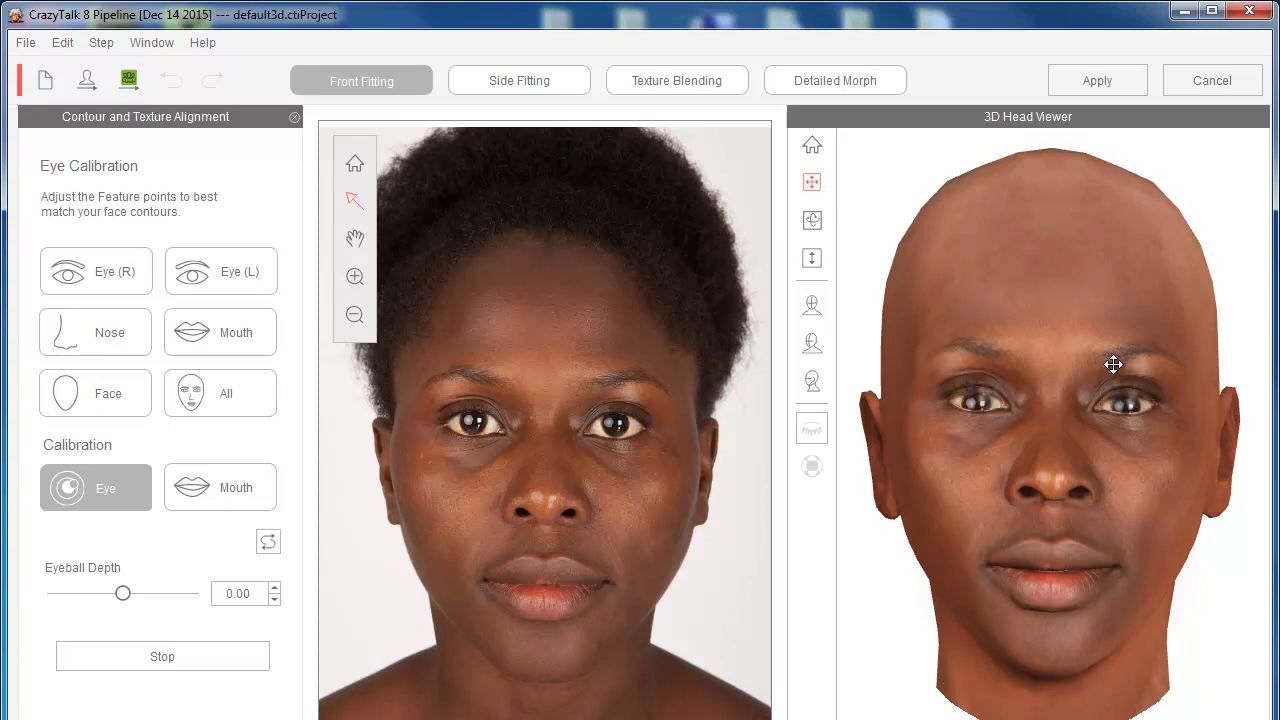
left_click(153, 661)
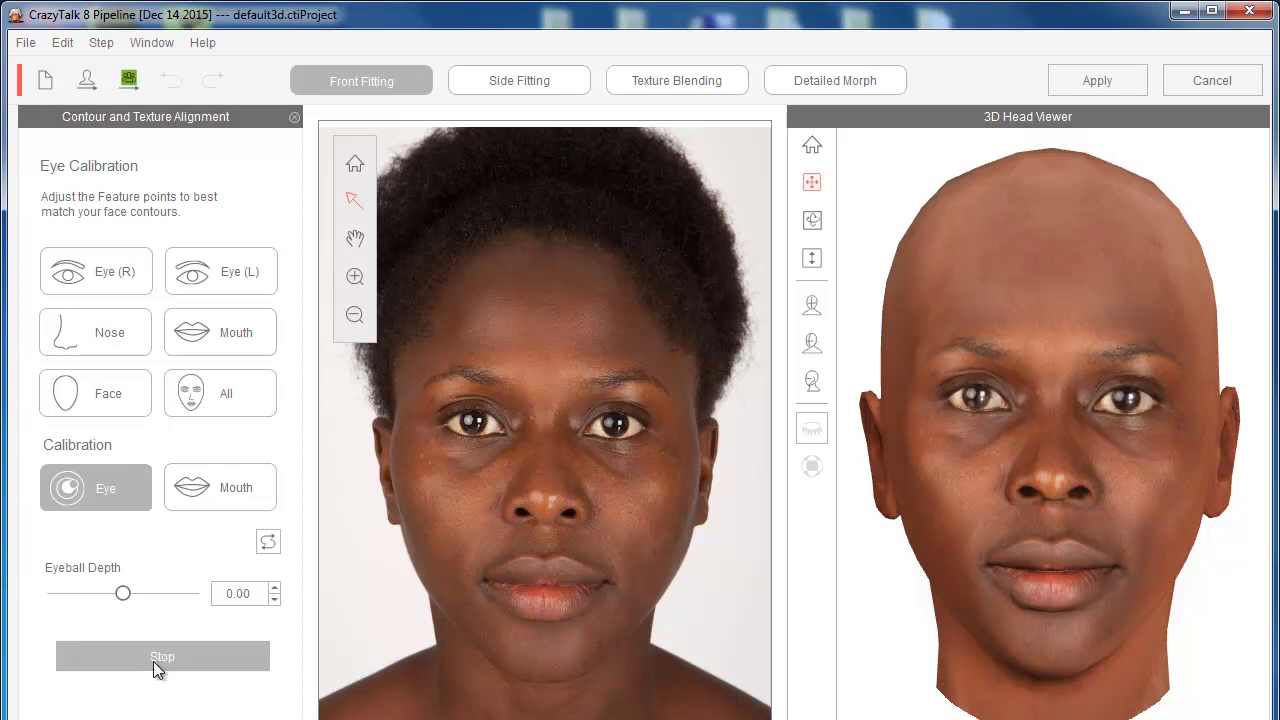
Switch to mouth calibration and preview the vowel and consonant mouth animations on the 3D head.
left_click(222, 490)
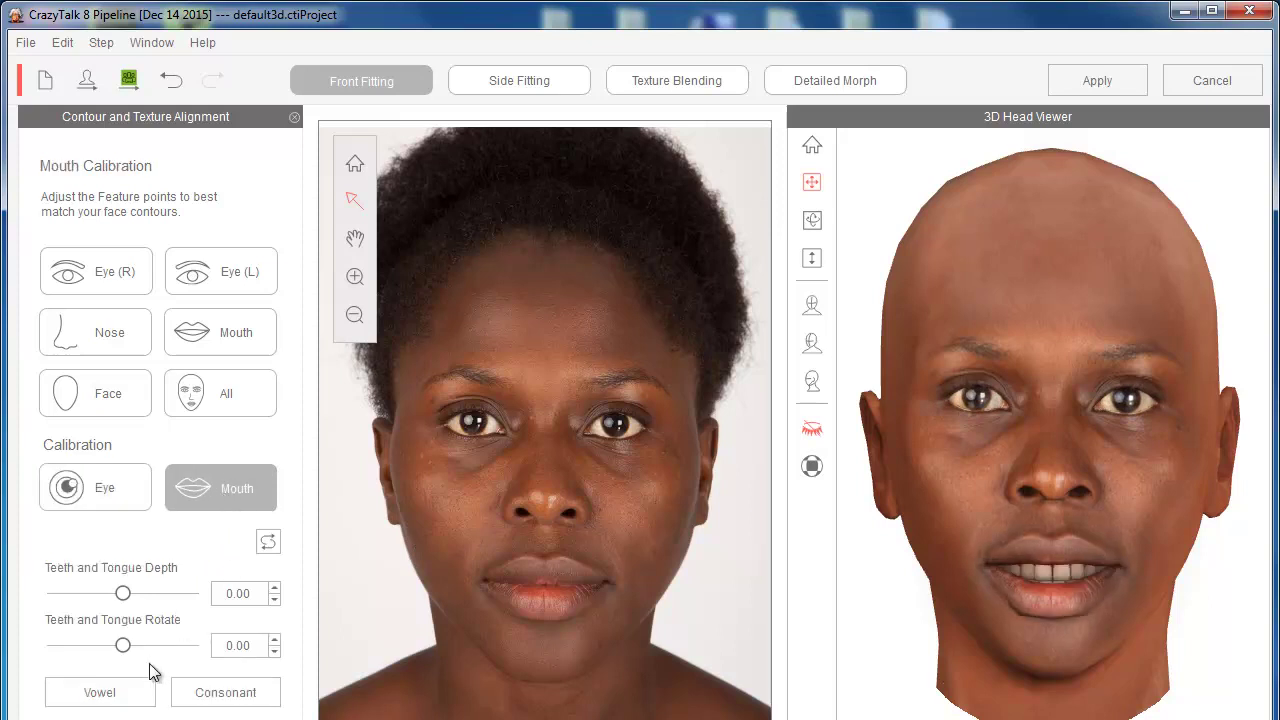
left_click(100, 692)
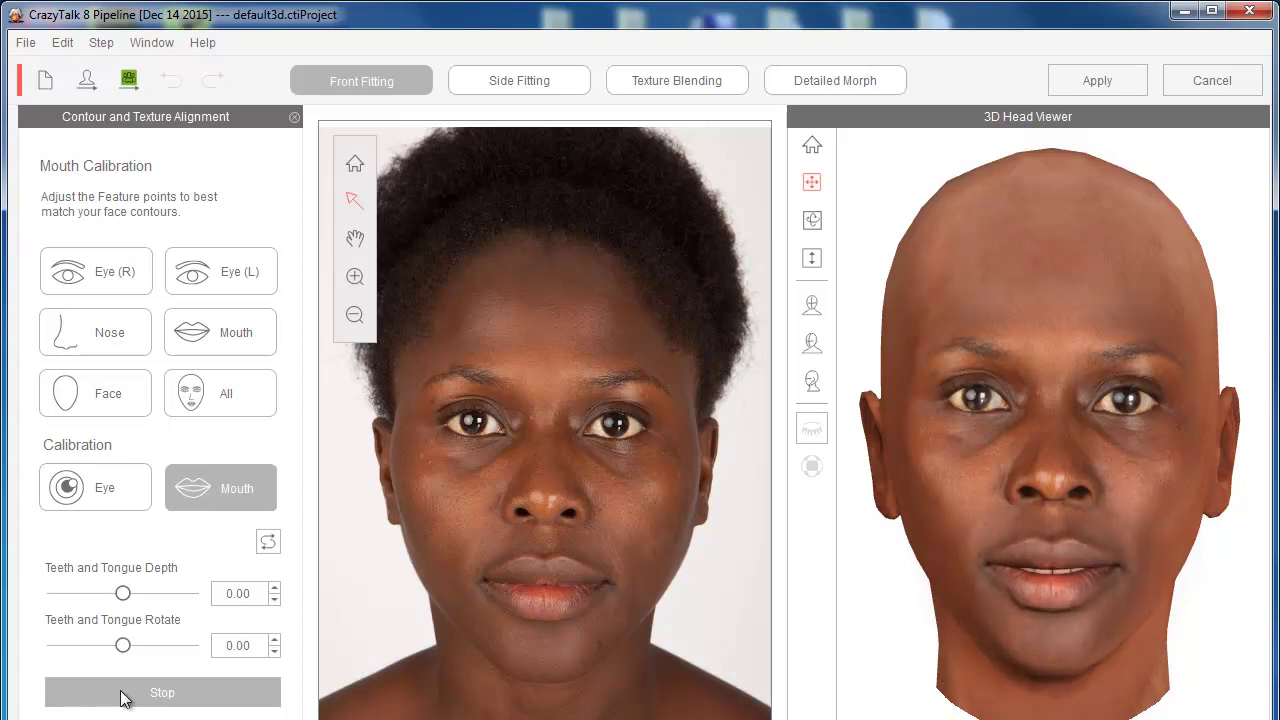
left_click(130, 694)
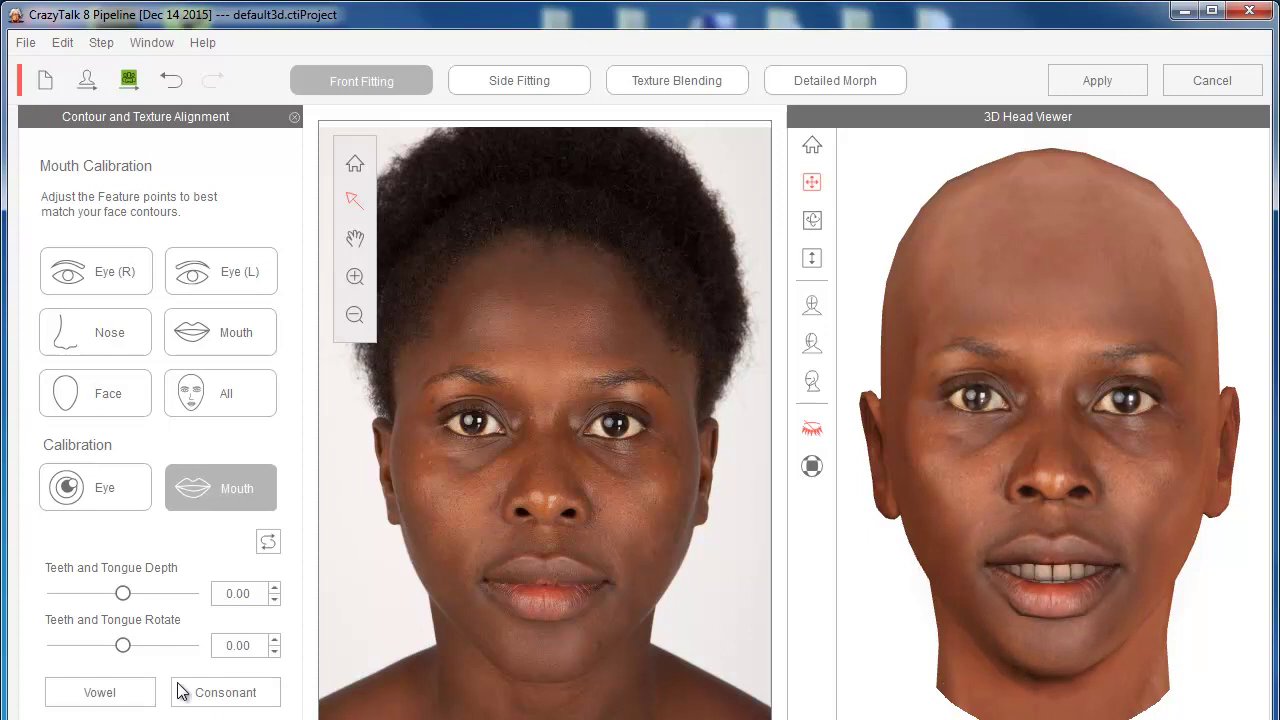
left_click(240, 694)
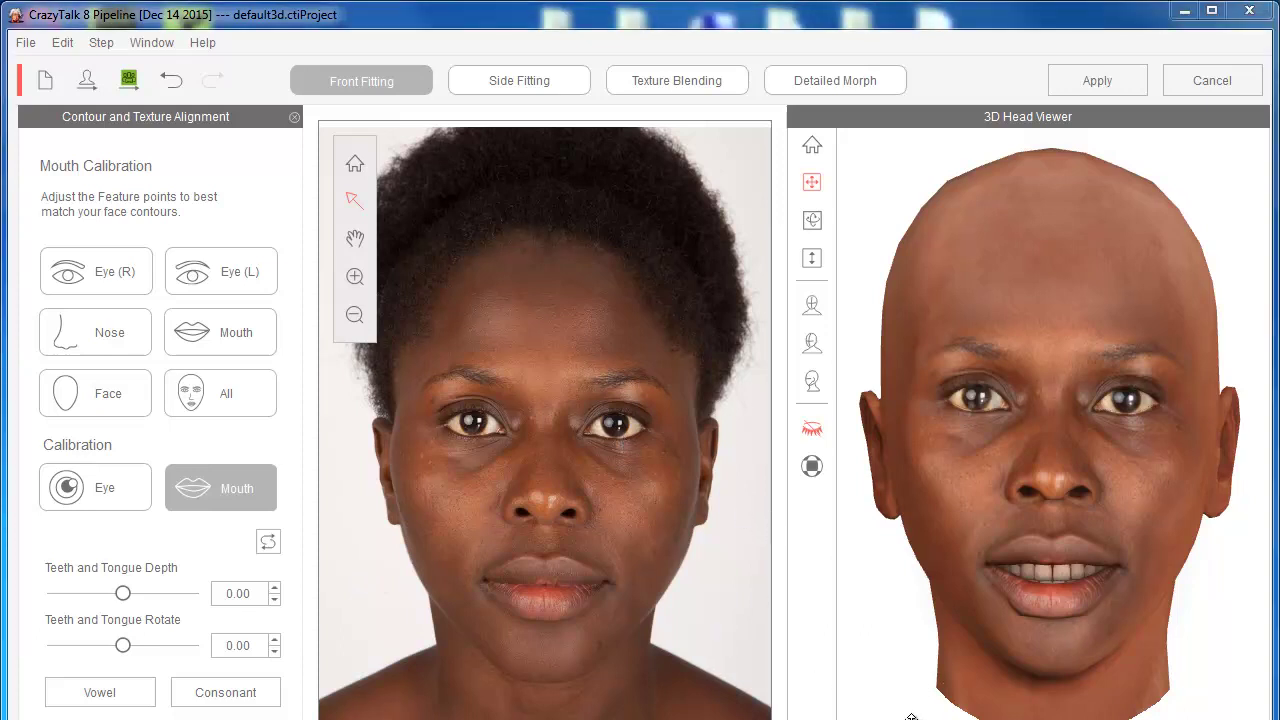
Go to Texture Blending and apply the second blend type, checking the head from the front and from an angle.
left_click(658, 88)
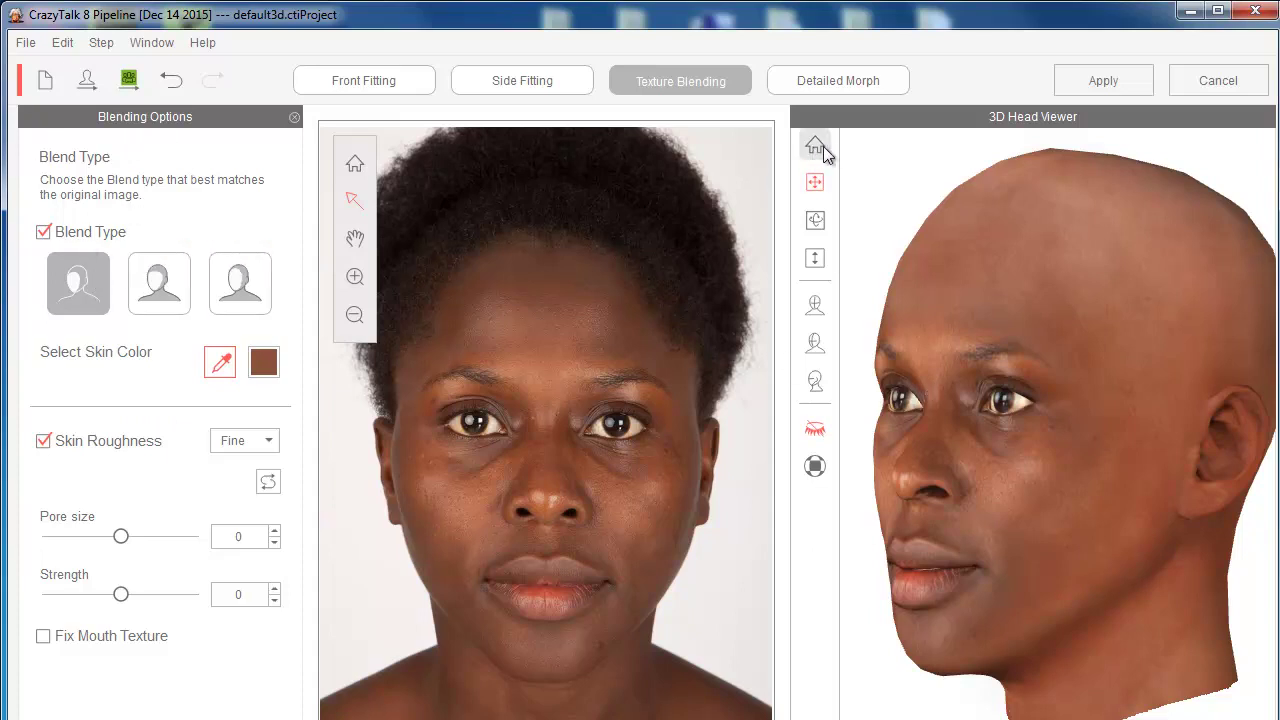
left_click_drag(982, 384, 1134, 506)
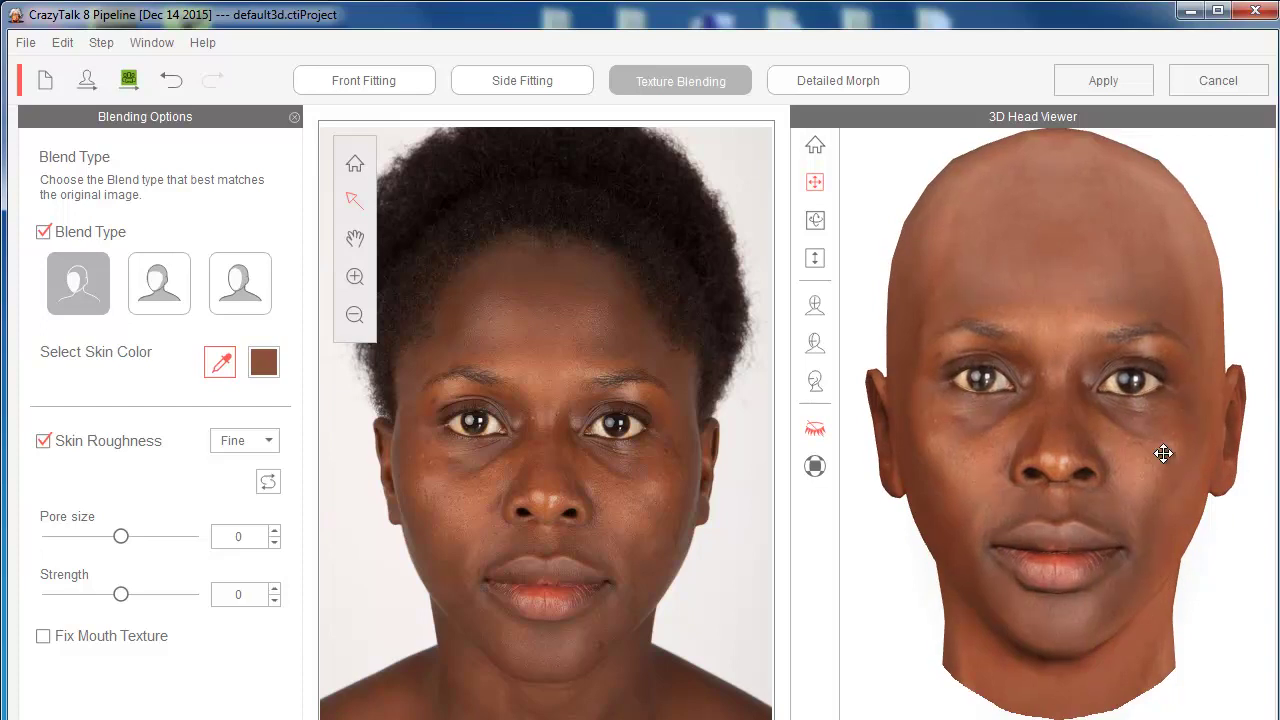
left_click(175, 285)
left_click_drag(1214, 457, 1064, 507)
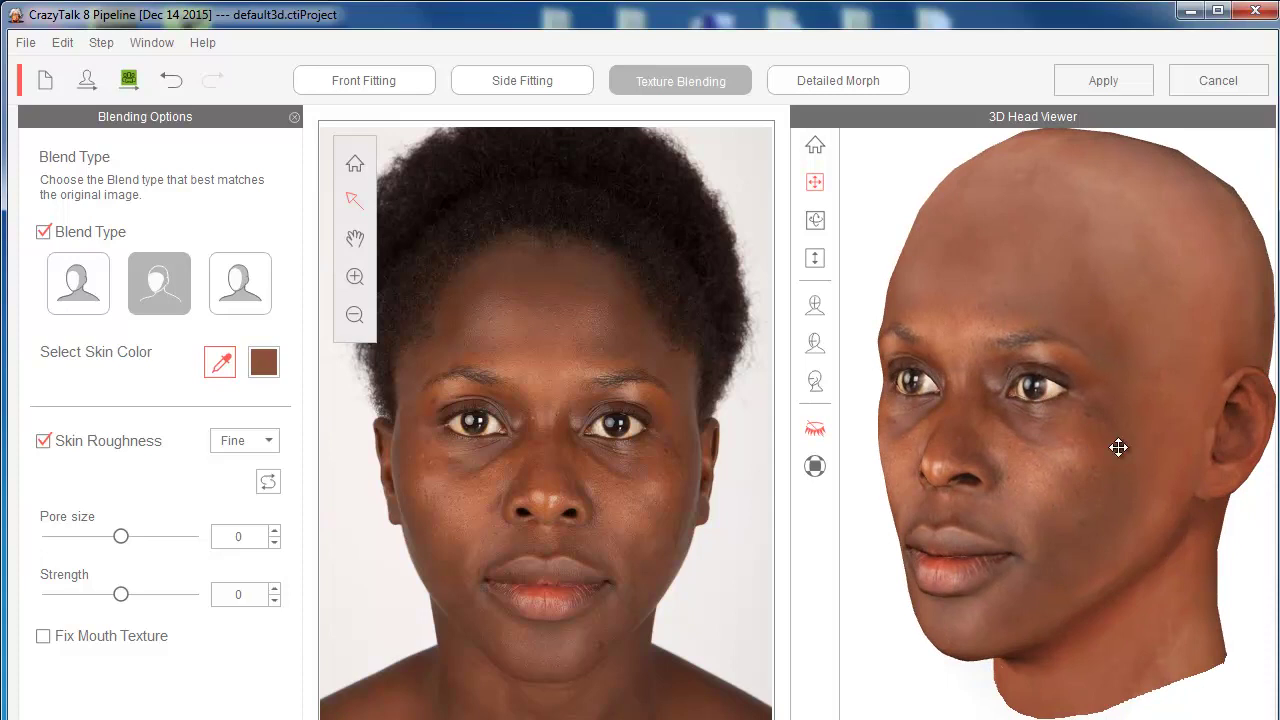
Apply the third blend type and check the blended head from several angles.
left_click(230, 290)
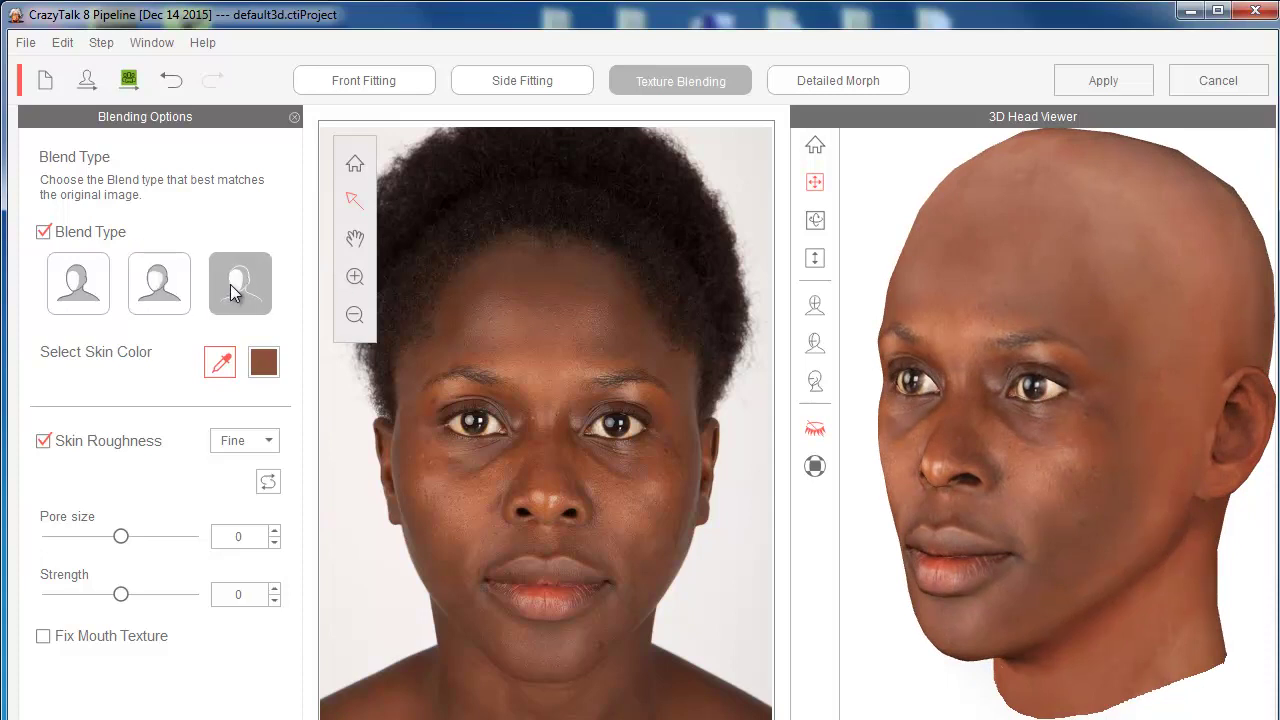
left_click_drag(962, 401, 1236, 458)
left_click_drag(1134, 463, 989, 333)
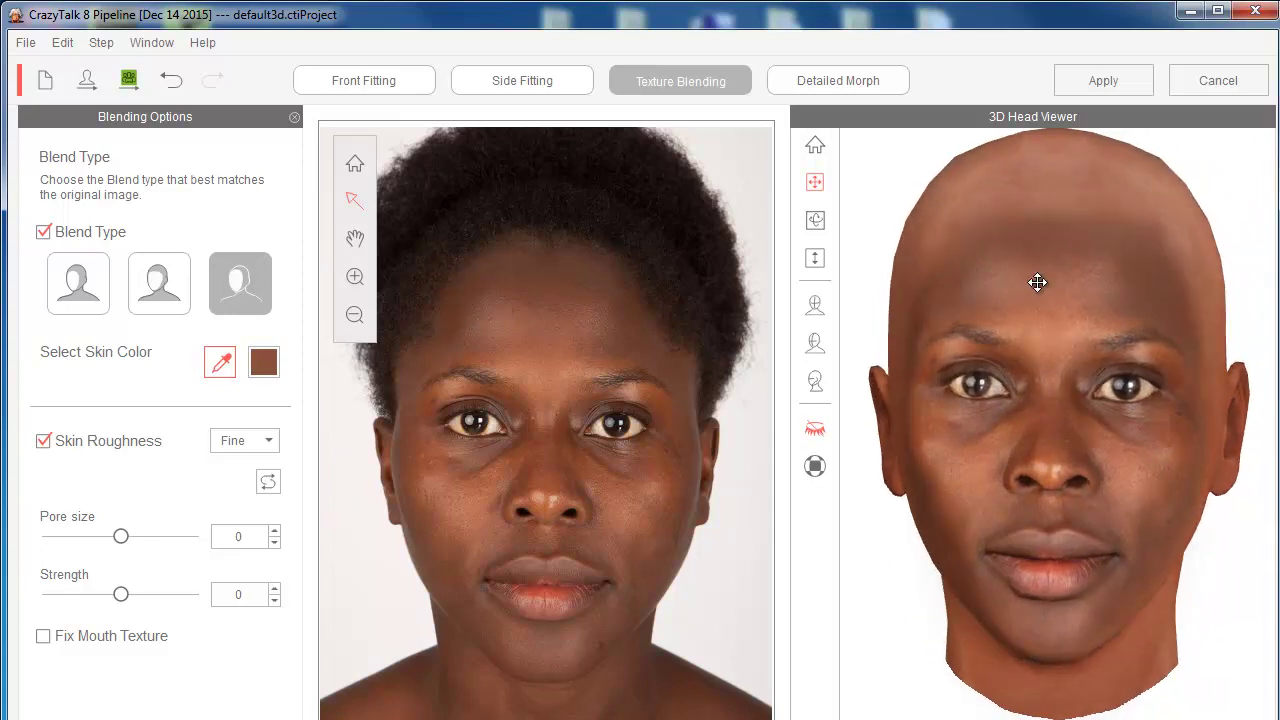
left_click_drag(1031, 391, 1010, 438)
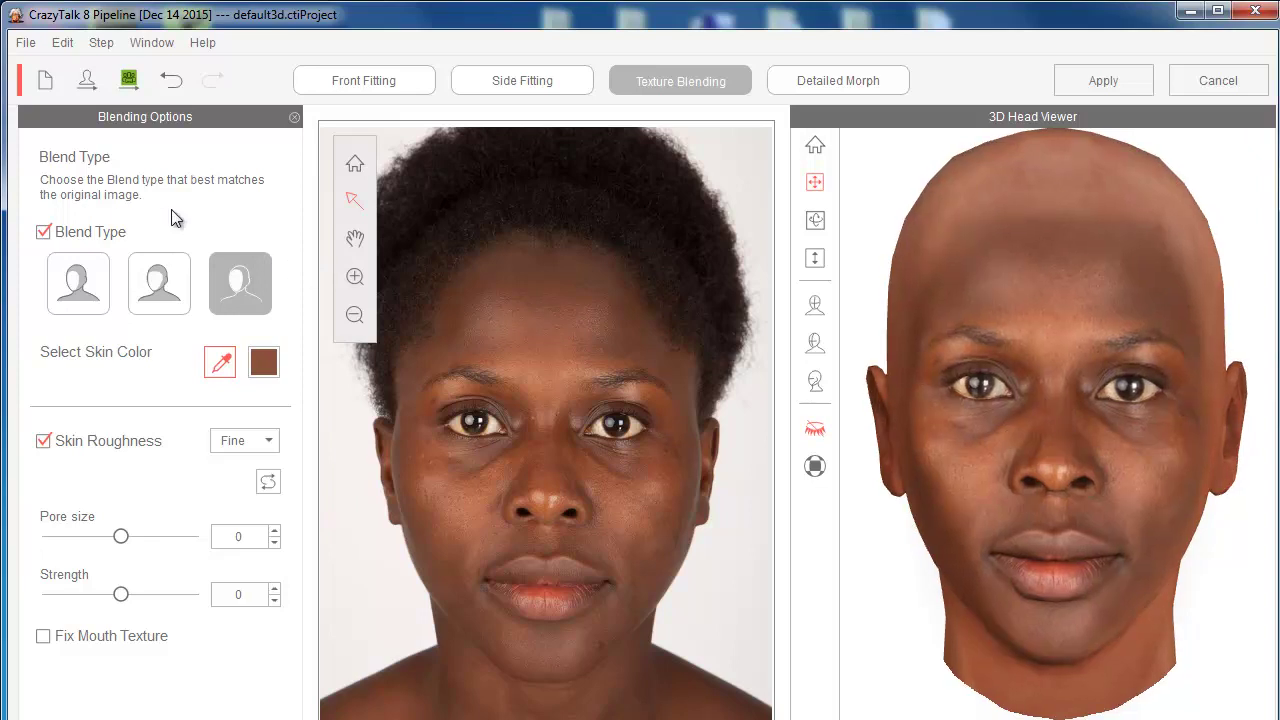
Turn off the blend type and inspect the unblended texture on the 3D head from the side and front.
left_click(43, 232)
left_click_drag(1143, 414, 820, 420)
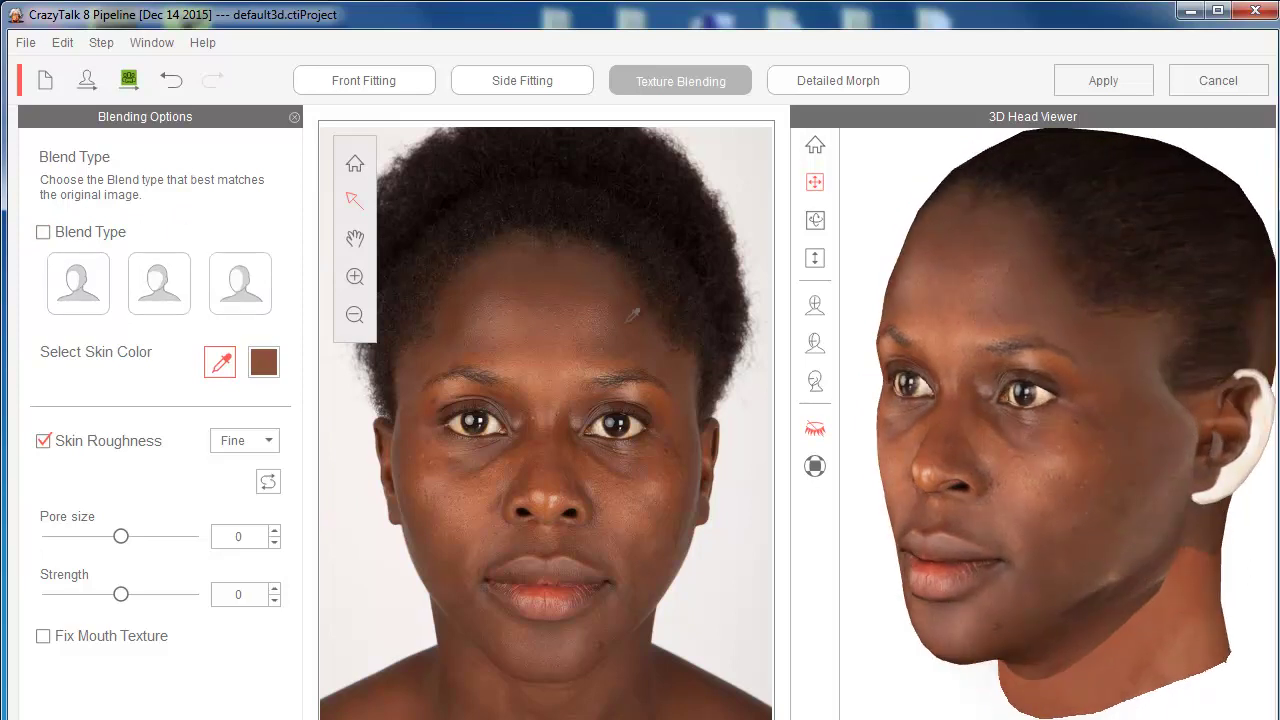
left_click_drag(1097, 477, 976, 505)
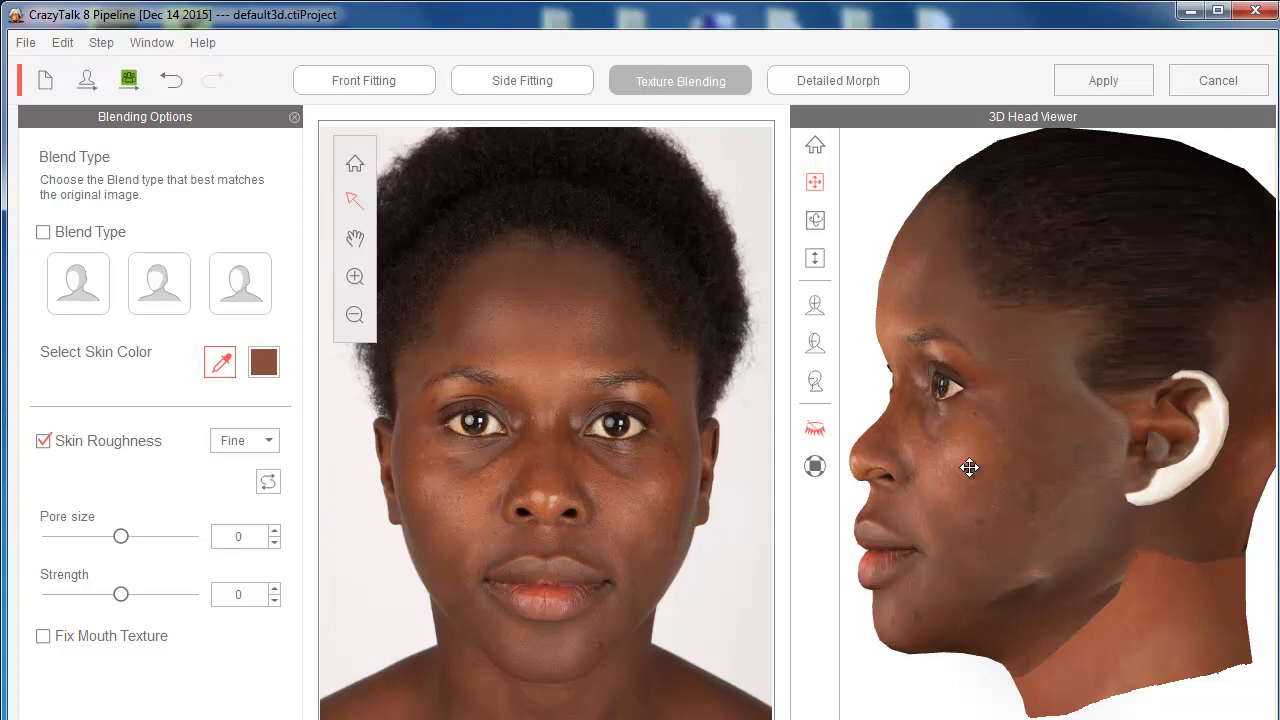
left_click_drag(957, 491, 1163, 512)
left_click_drag(1006, 514, 1120, 498)
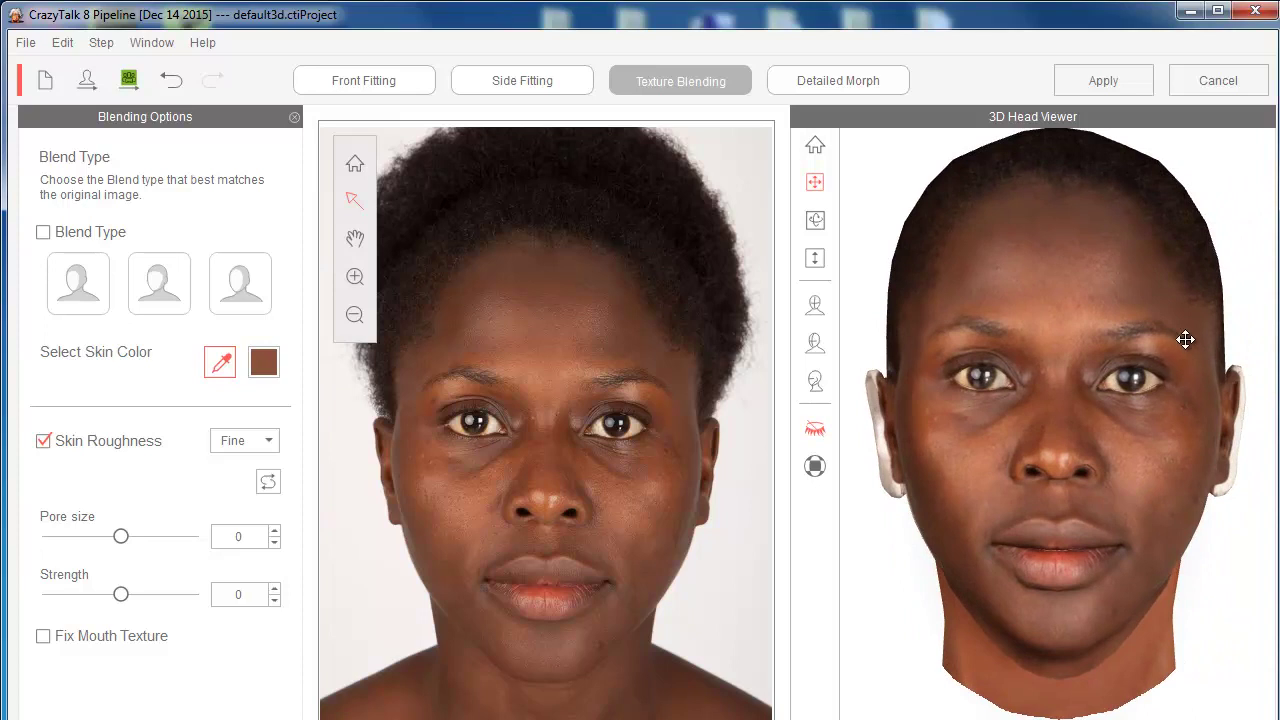
left_click_drag(1171, 457, 1130, 505)
mouse_move(1217, 515)
left_mouse_down()
mouse_move(1000, 510)
mouse_move(998, 525)
mouse_move(1240, 519)
left_mouse_up()
left_click_drag(987, 514, 1270, 493)
left_click_drag(1056, 504, 1105, 510)
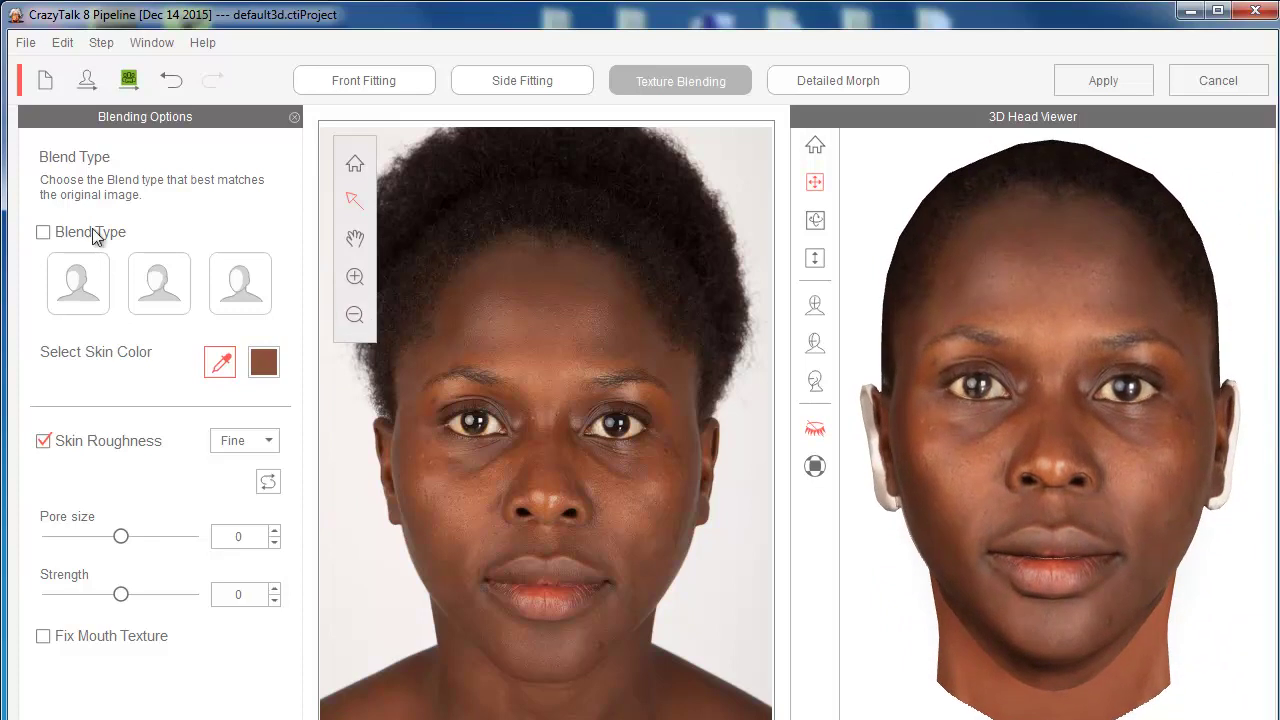
Turn blending back on with the third blend type and compare the head from the front and at an angle.
left_click(242, 286)
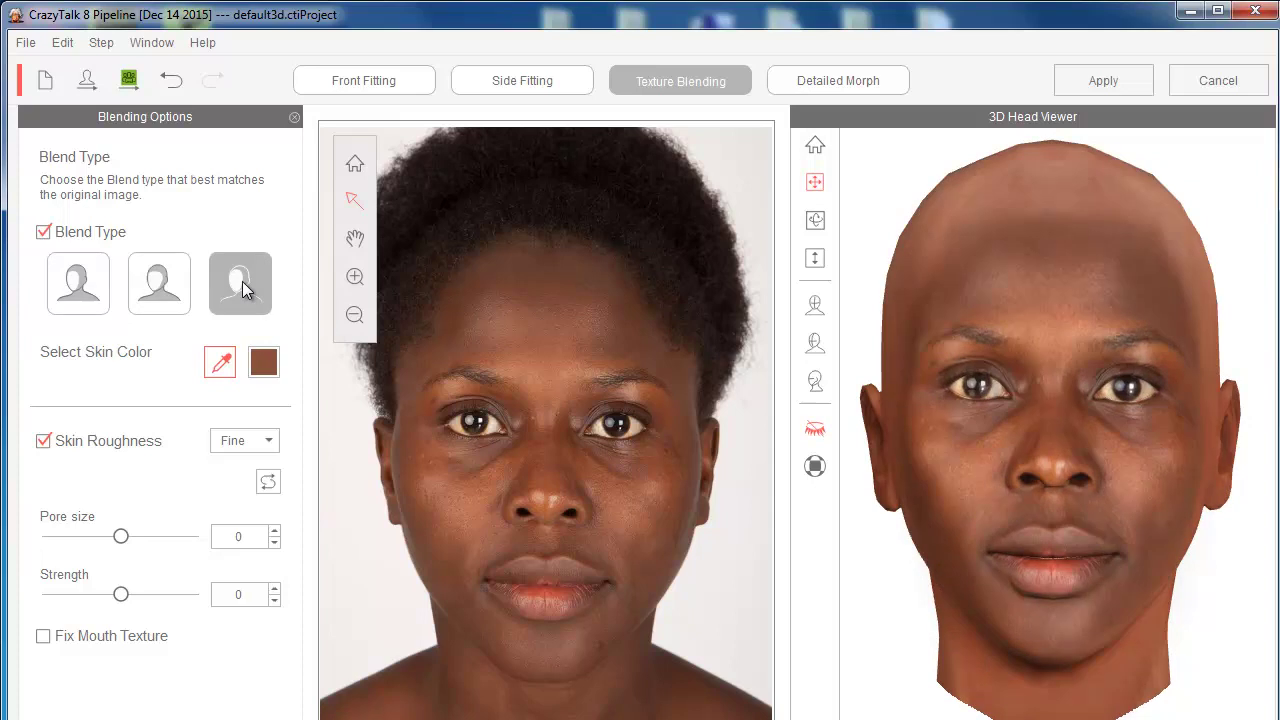
mouse_move(1094, 414)
left_mouse_down()
mouse_move(920, 423)
mouse_move(1108, 416)
left_mouse_up()
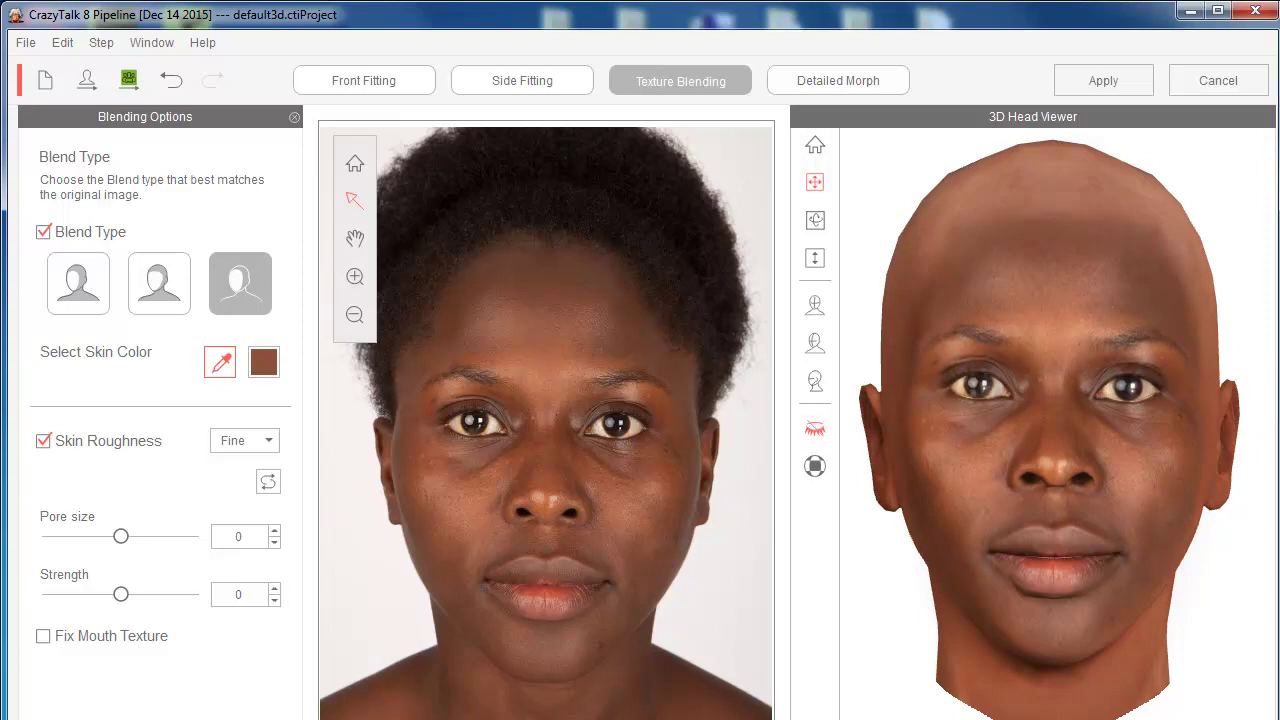
left_click_drag(1125, 326, 1063, 234)
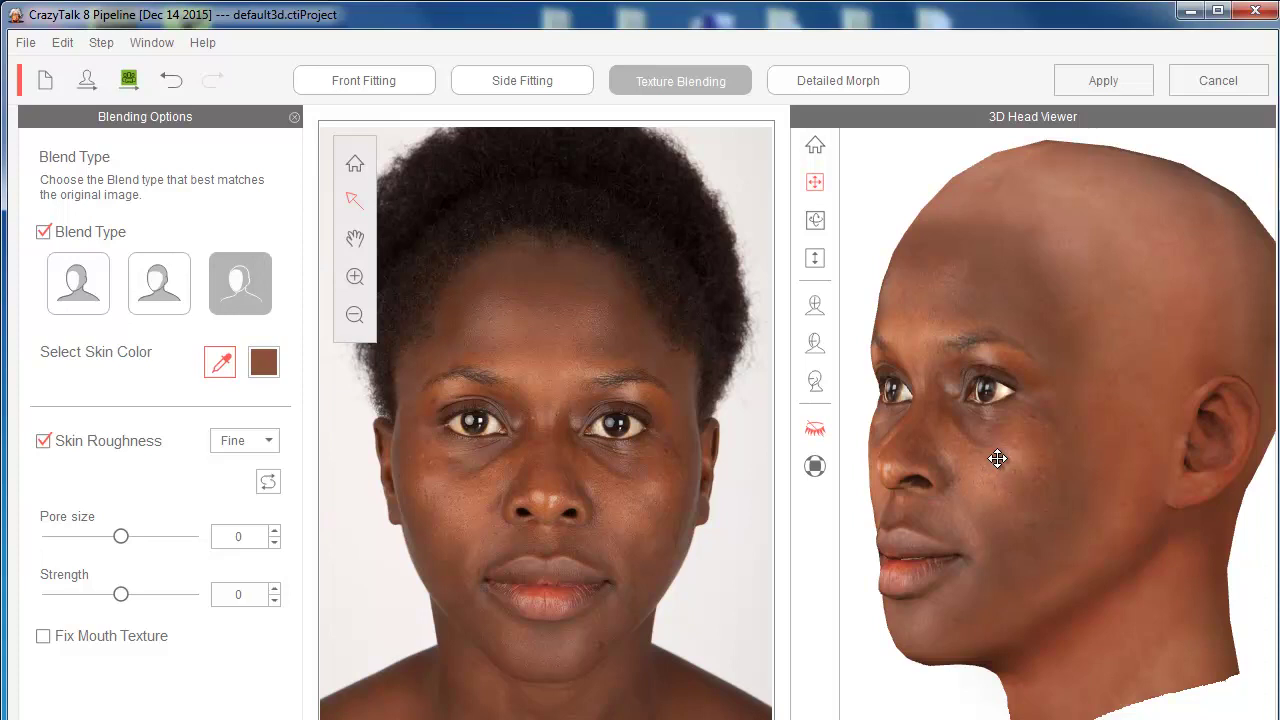
left_click_drag(991, 471, 1132, 571)
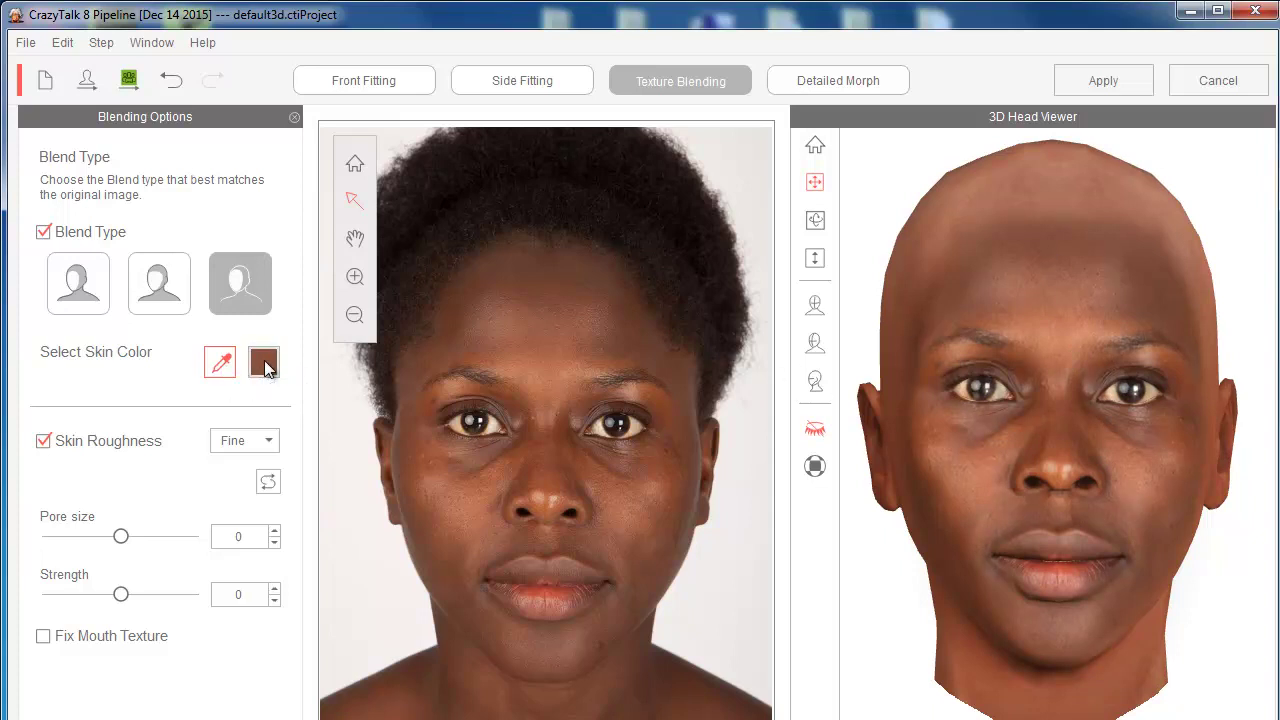
Darken the skin color to Red 102, Green 58, Blue 42 and check the head.
left_click(265, 363)
left_click_drag(720, 163, 166, 260)
mouse_move(323, 358)
left_mouse_down()
mouse_move(321, 341)
mouse_move(324, 387)
left_mouse_up()
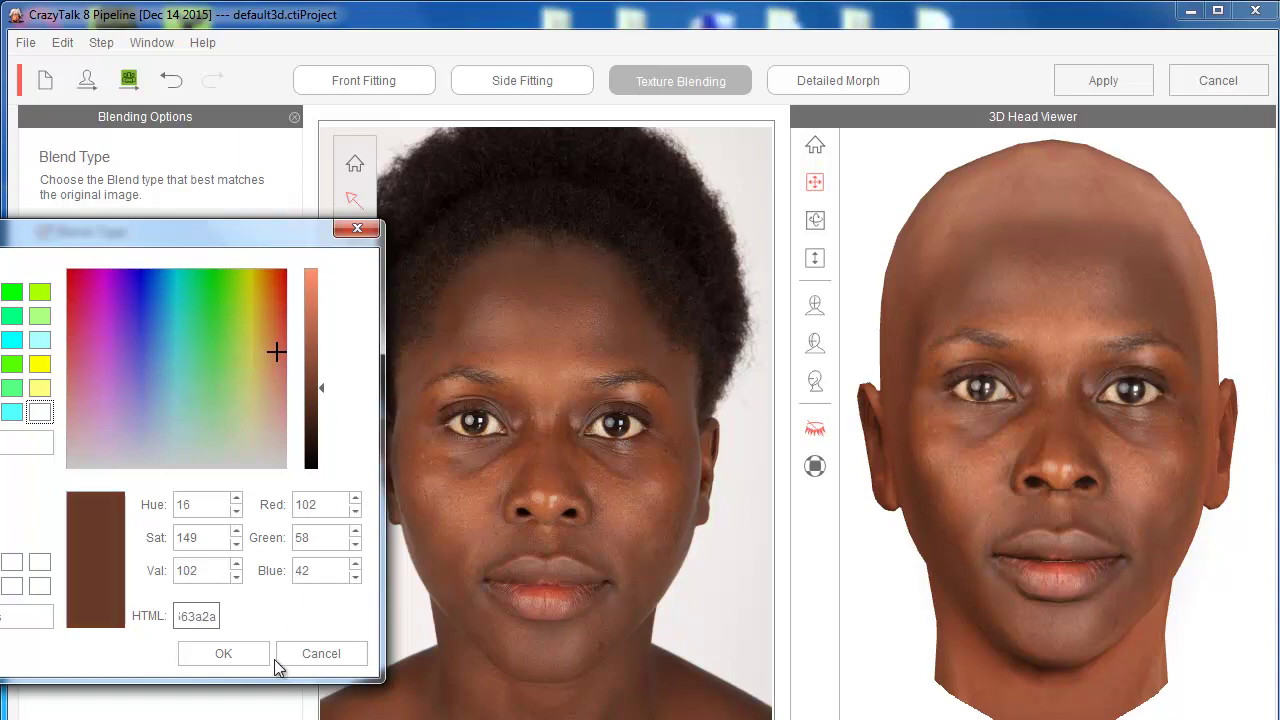
left_click(241, 655)
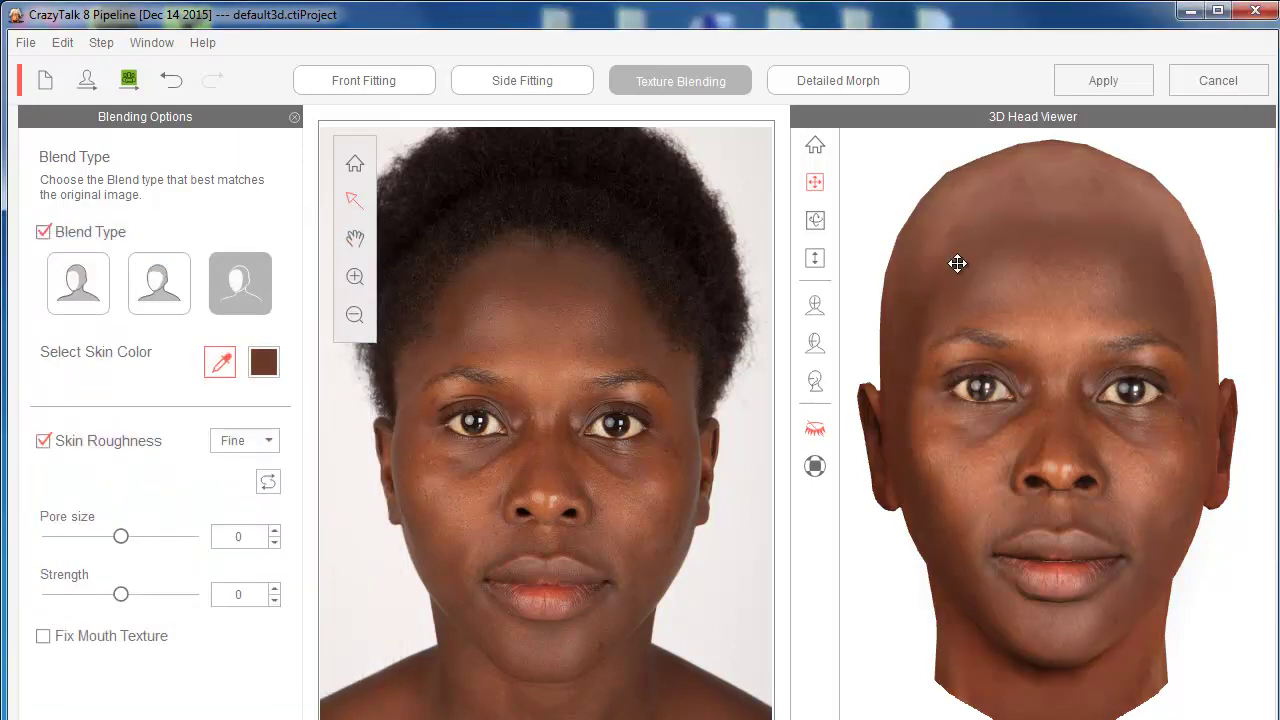
left_click_drag(1219, 372, 1222, 429)
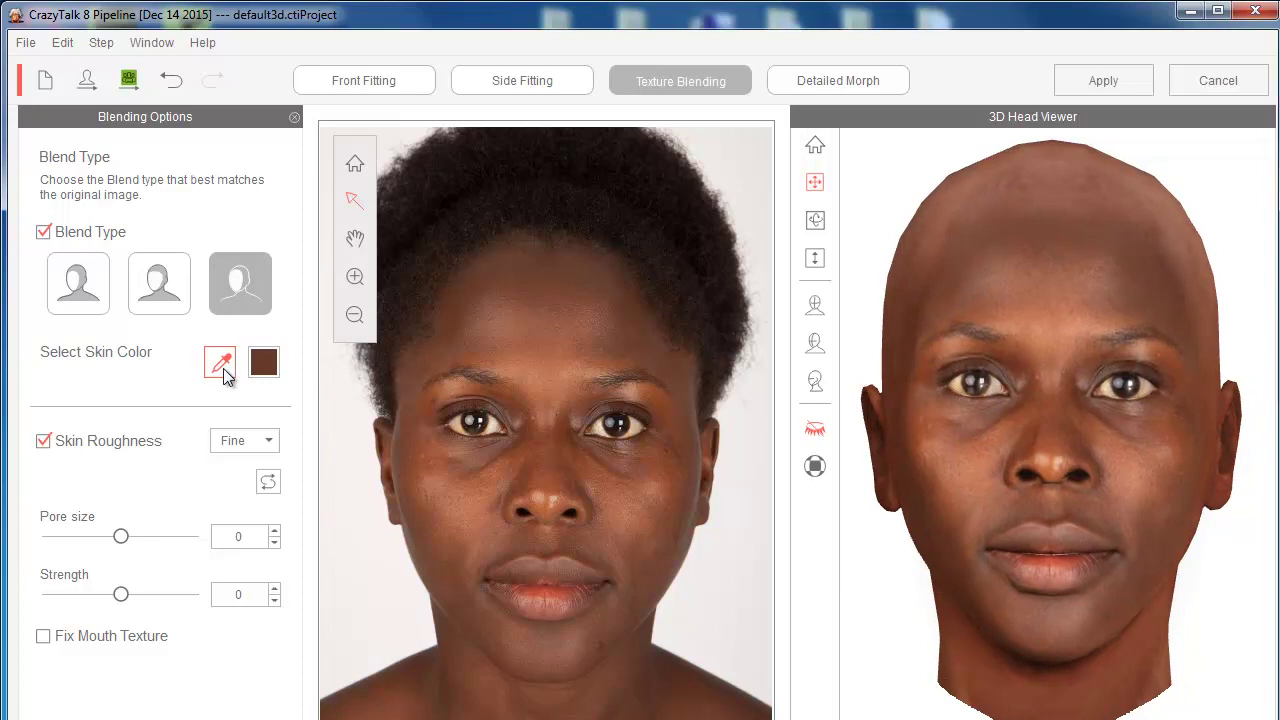
Sample the skin color from the lower forehead between the eyebrows in the photo and check the head at an angle.
left_click(223, 368)
left_click(556, 366)
left_click_drag(1122, 408, 840, 423)
left_click_drag(1125, 470, 1054, 516)
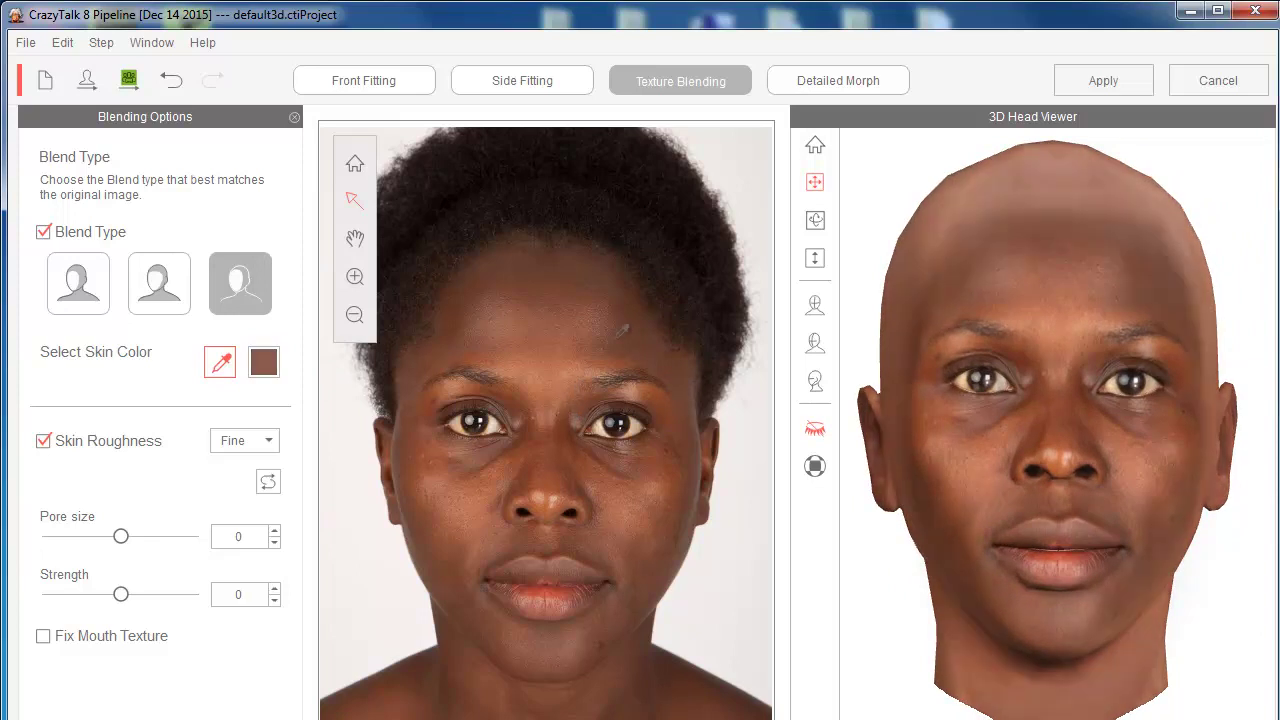
Sample a darker skin color from the side of the forehead near the hairline in the photo, and brighten it slightly.
left_click(639, 302)
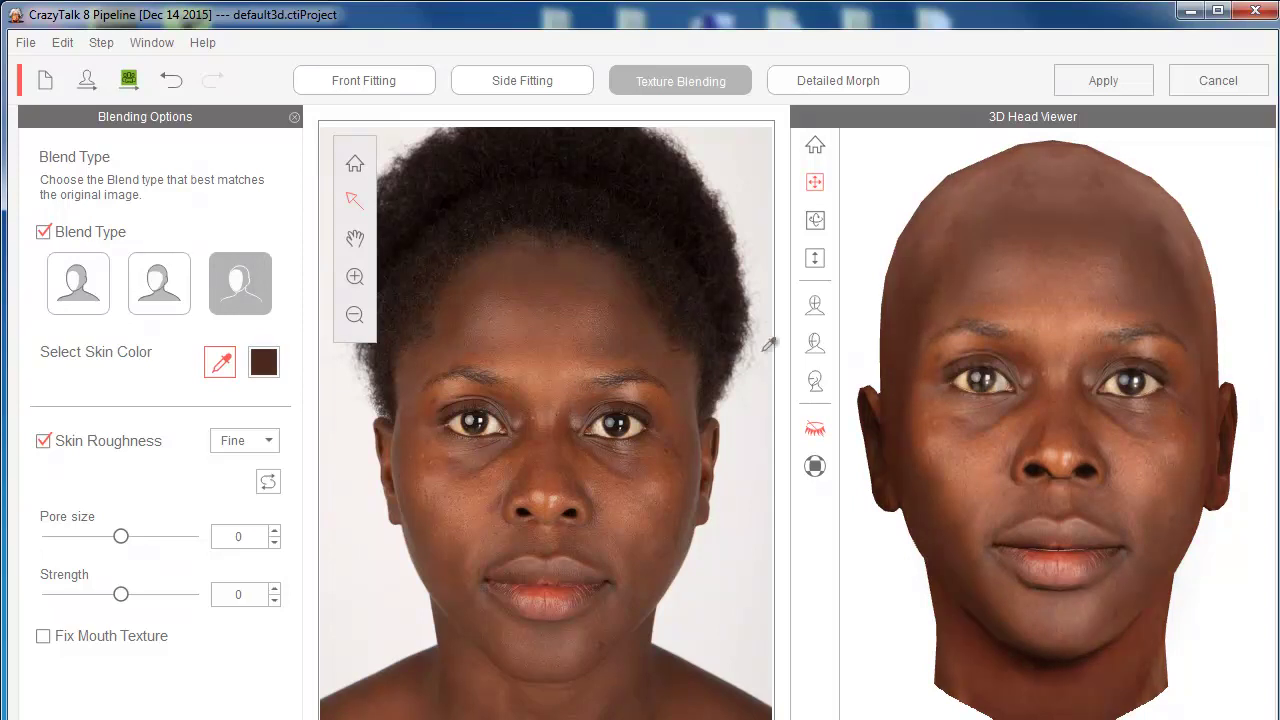
left_click_drag(1077, 409, 1194, 514)
left_click(263, 362)
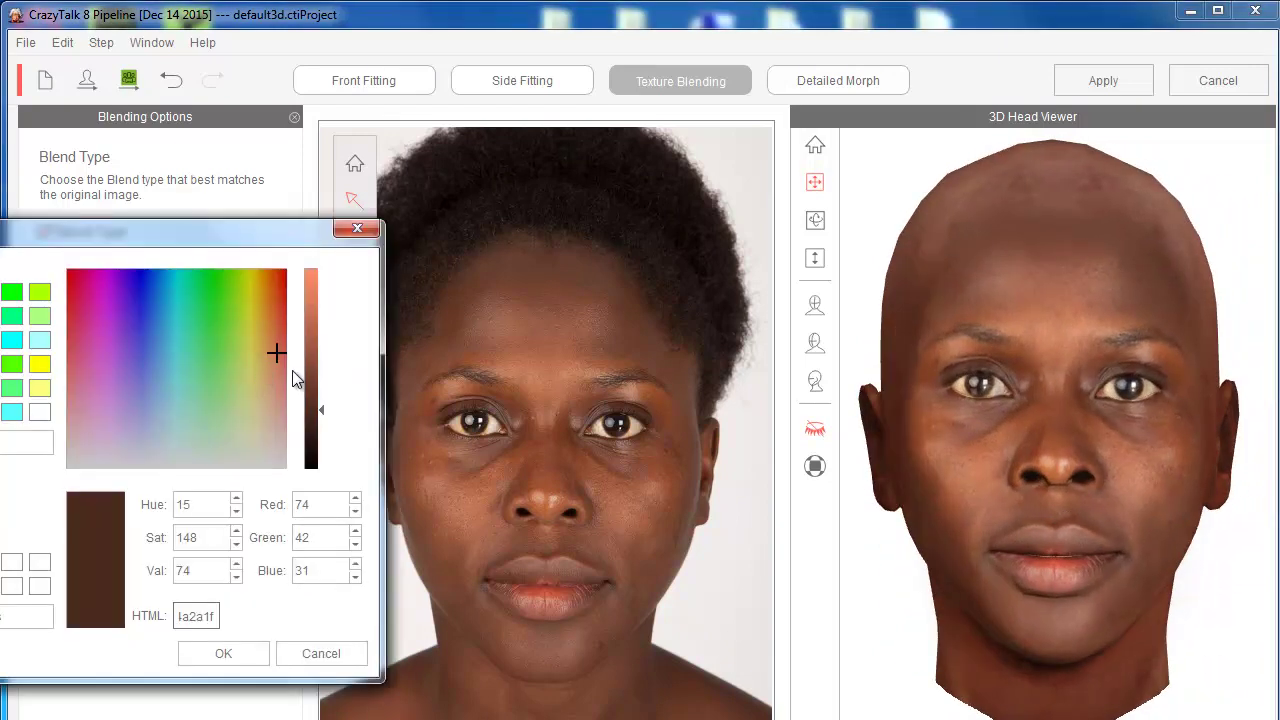
left_click_drag(320, 413, 322, 408)
left_click(228, 655)
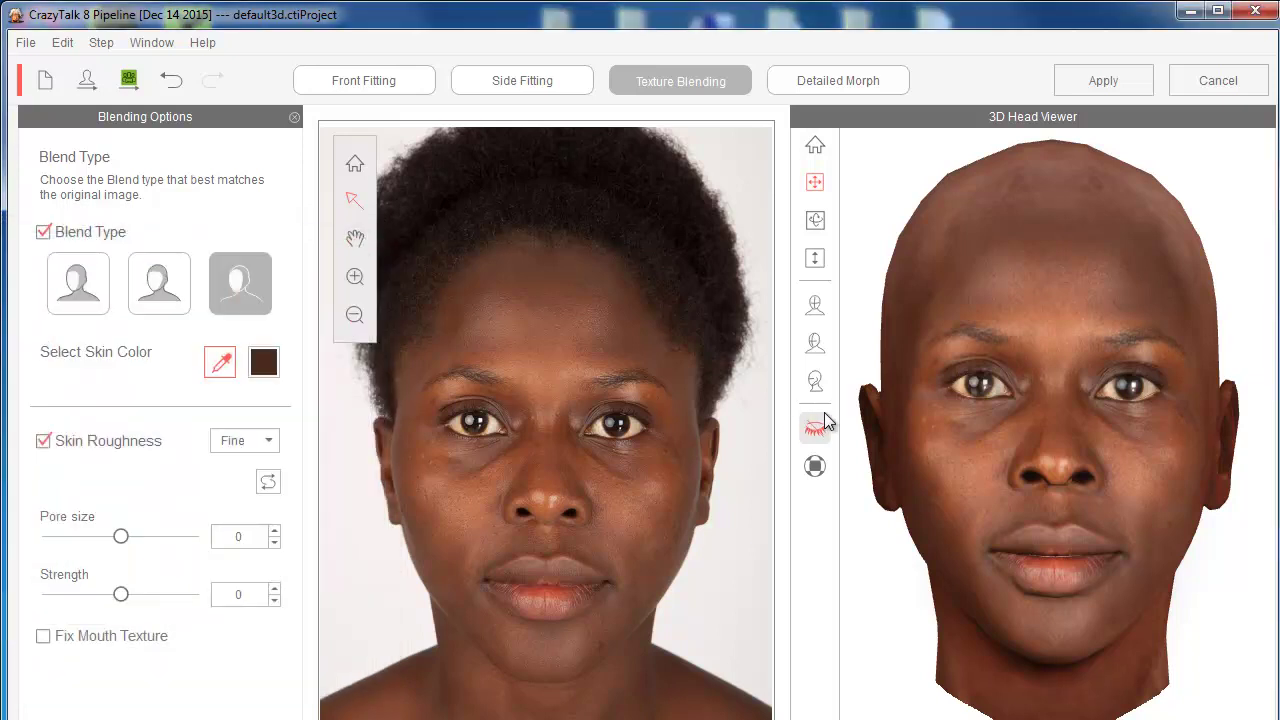
left_click_drag(1155, 400, 1175, 407)
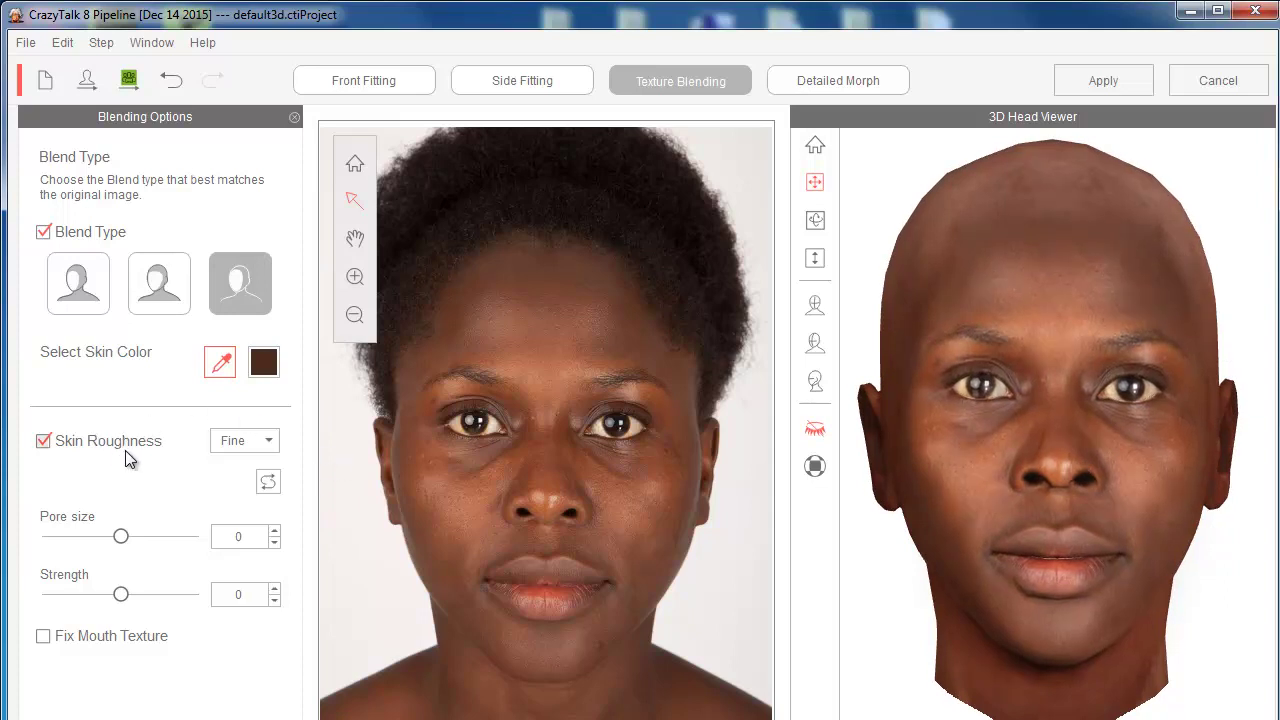
left_click(266, 441)
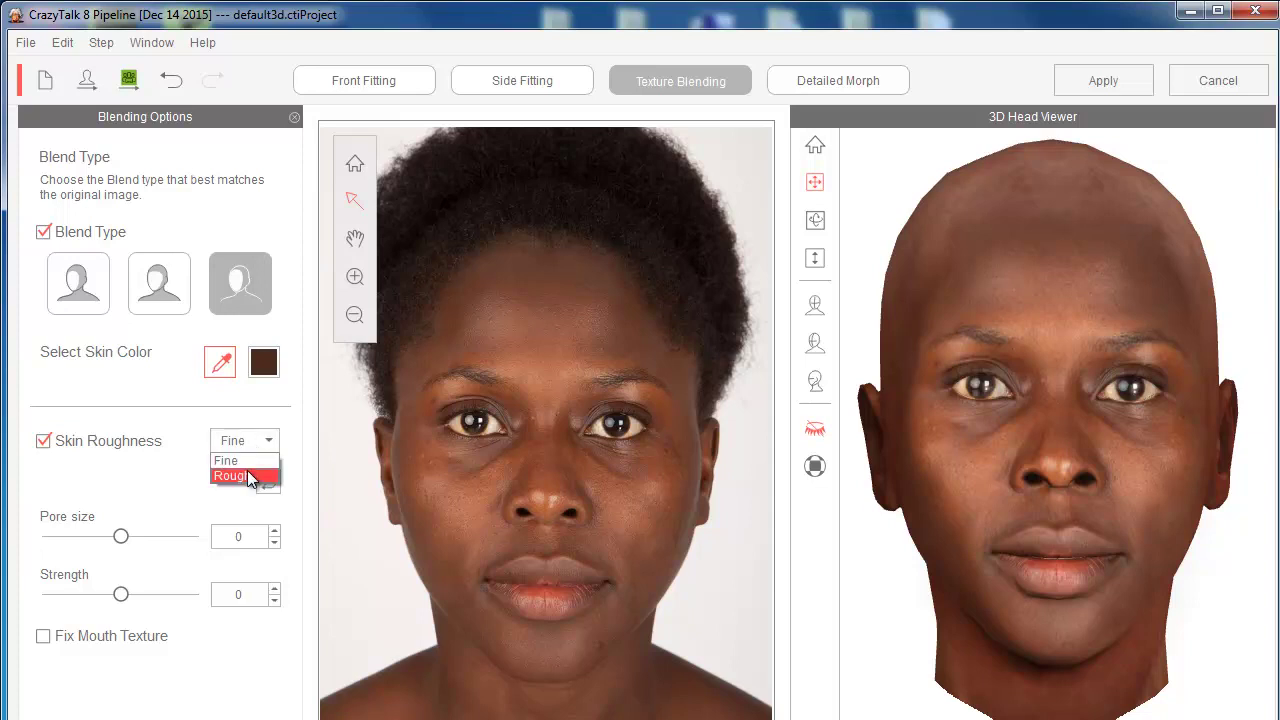
left_click(197, 441)
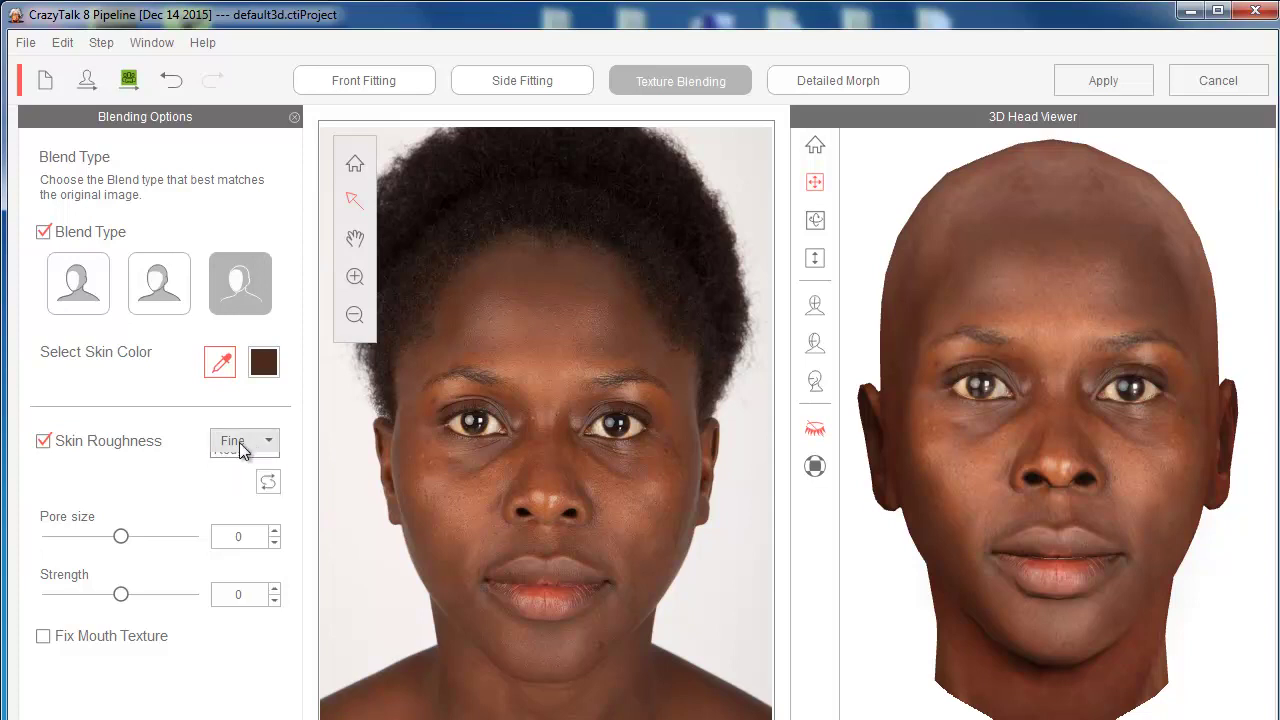
left_click(238, 446)
left_click(200, 451)
left_click(237, 449)
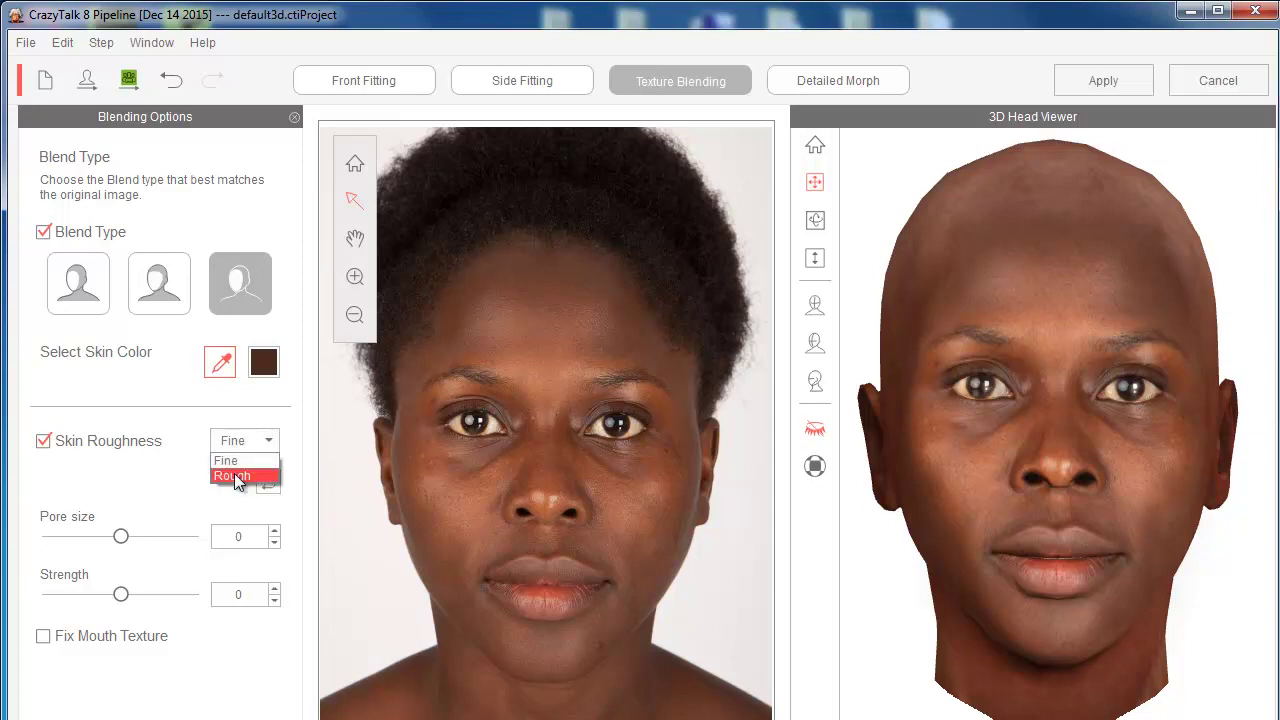
left_click(185, 444)
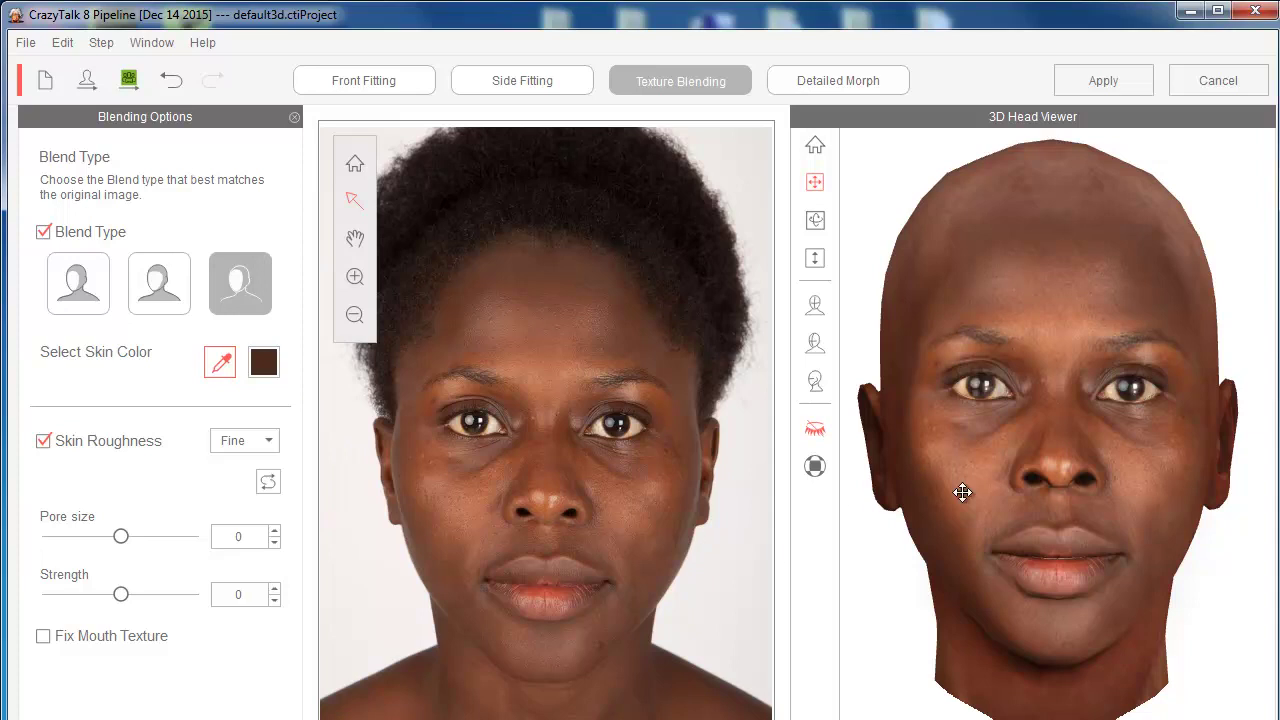
Try the Rough skin roughness on a close-up of the face and set it back to Fine.
scroll(1107, 503, "up", 5)
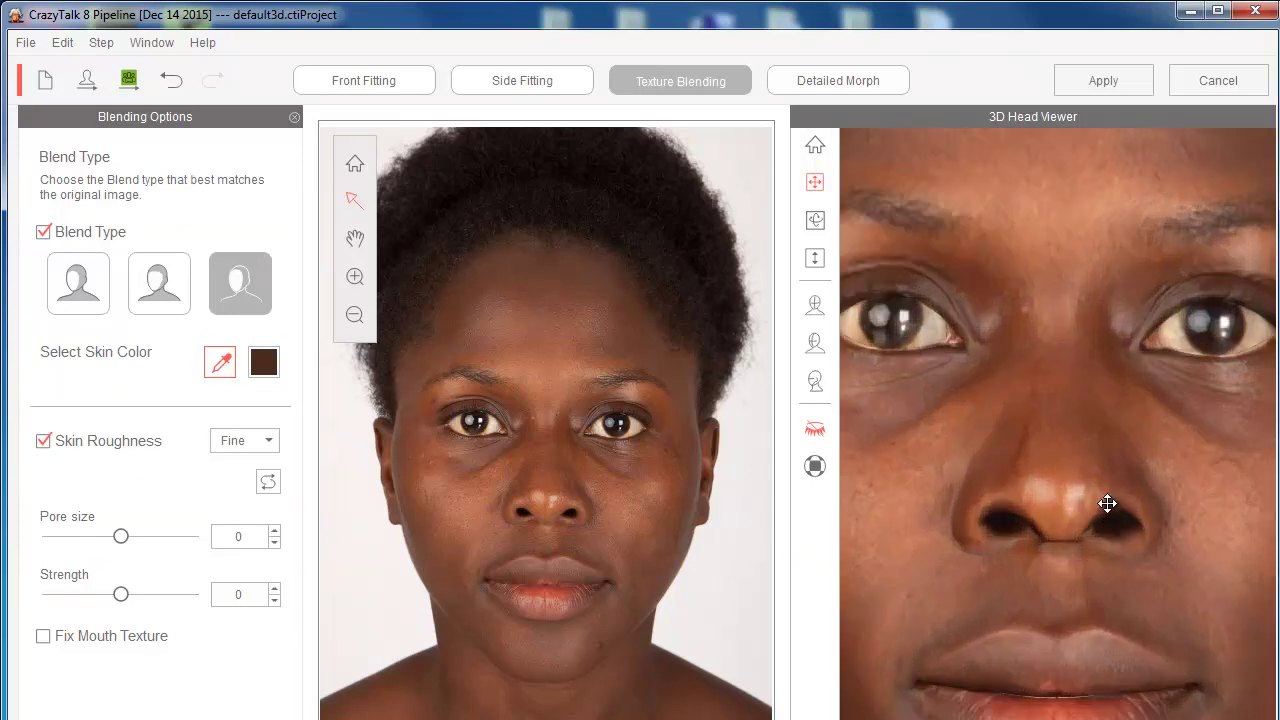
scroll(1103, 505, "up", 1)
left_click_drag(1100, 508, 1154, 491)
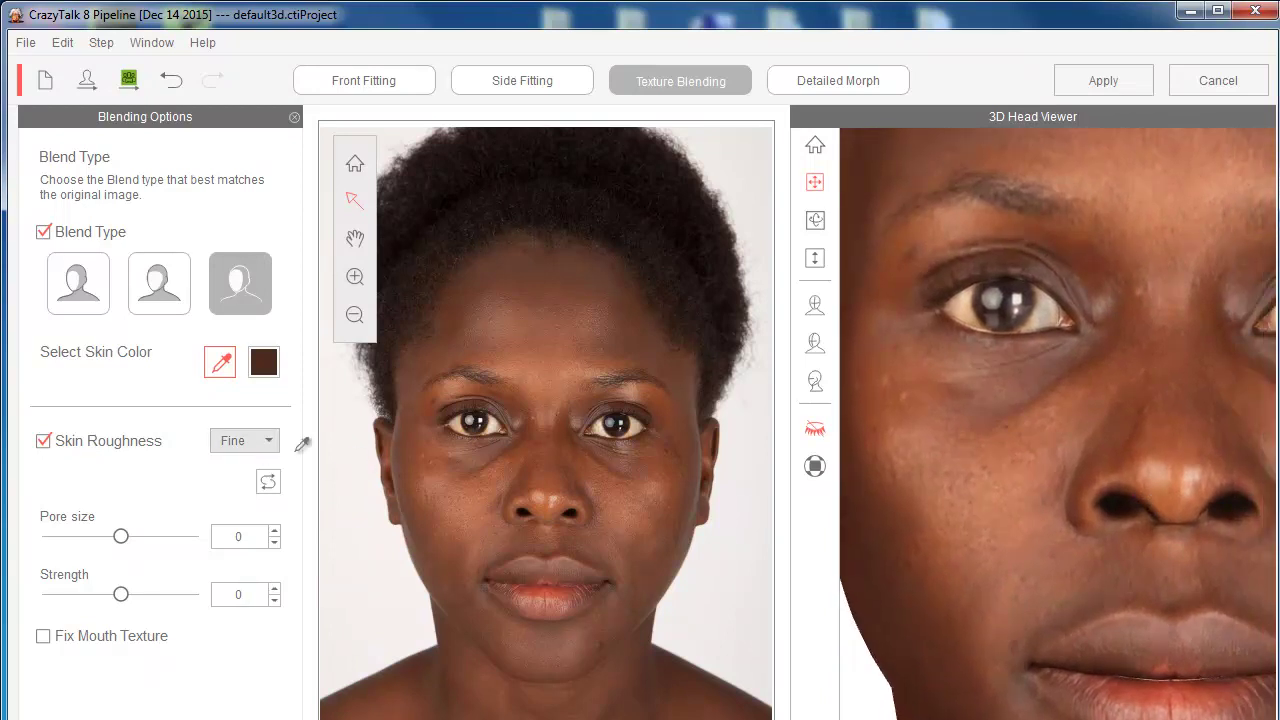
left_click(262, 443)
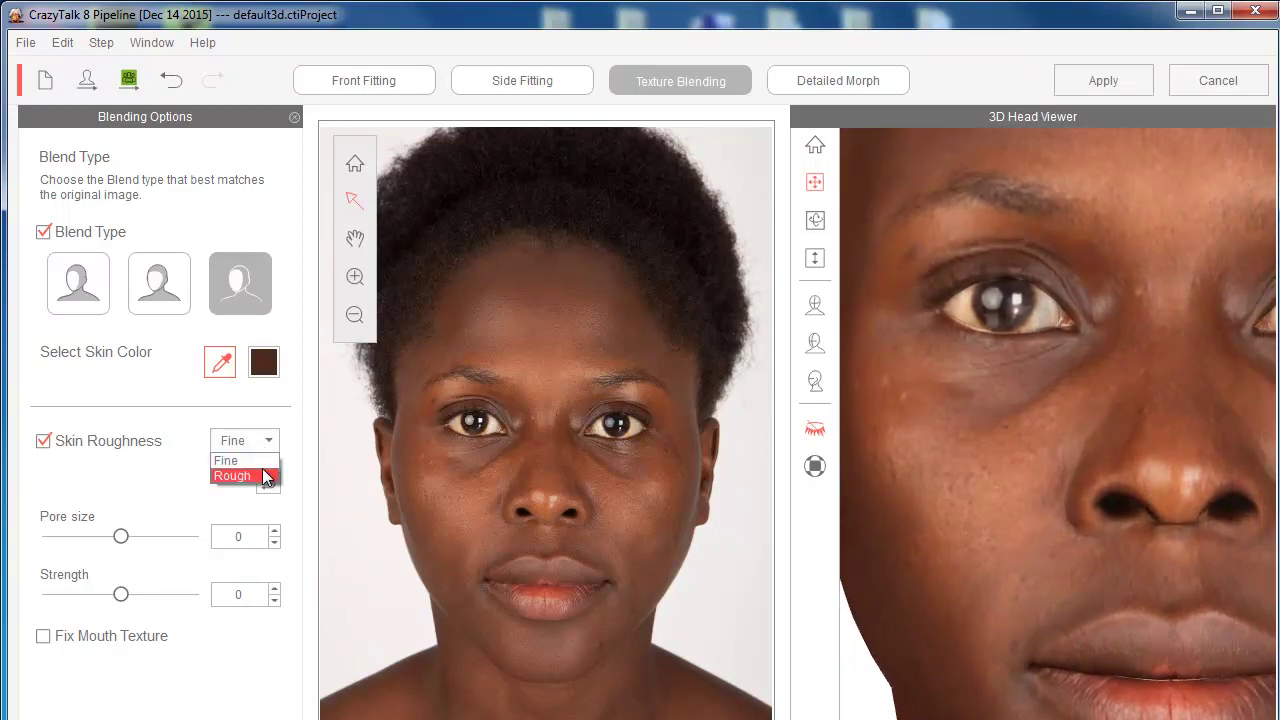
left_click(234, 460)
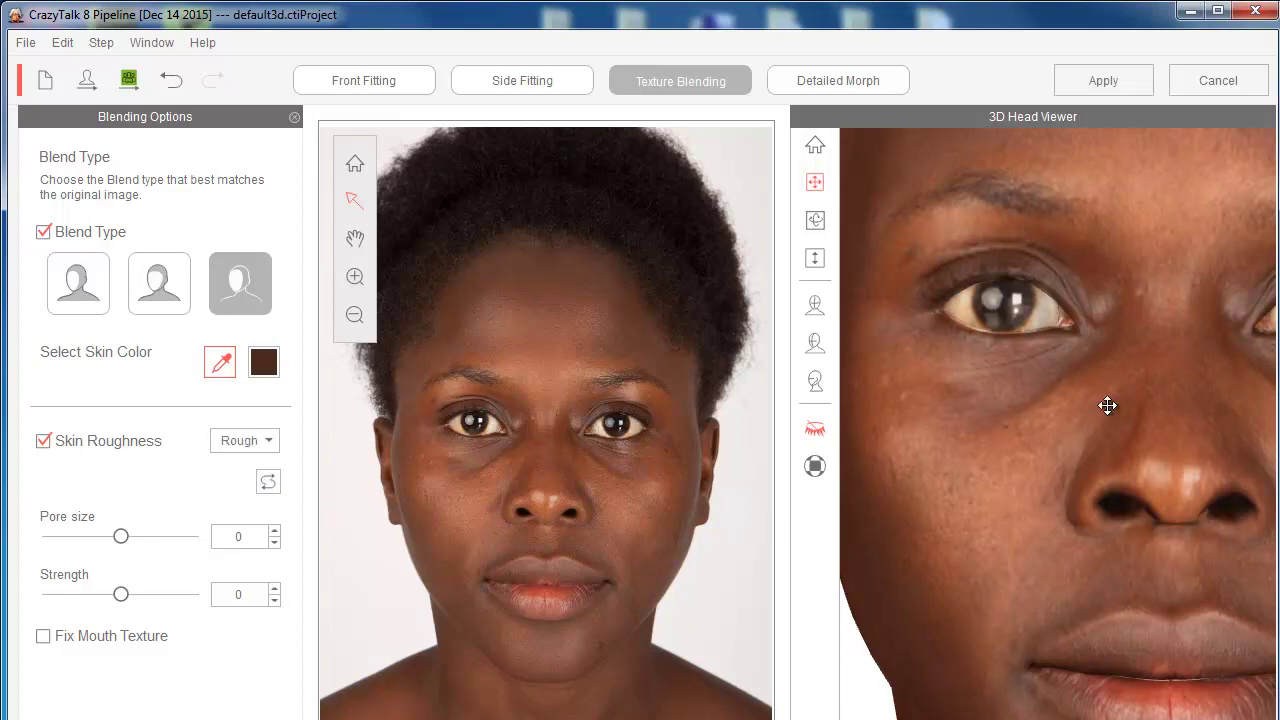
left_click_drag(1154, 466, 1080, 466)
left_click(255, 440)
left_click(249, 457)
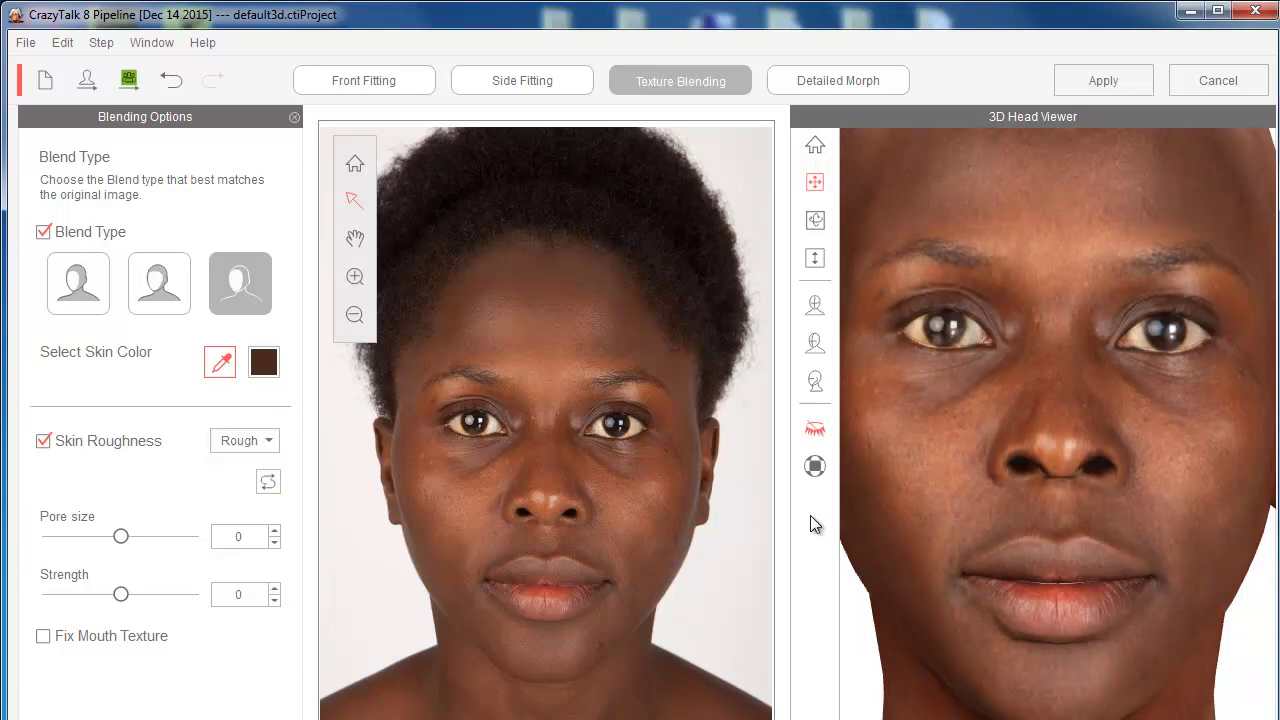
Set both the strength and the pore size of the skin roughness to 2.
right_click_drag(986, 504, 976, 457)
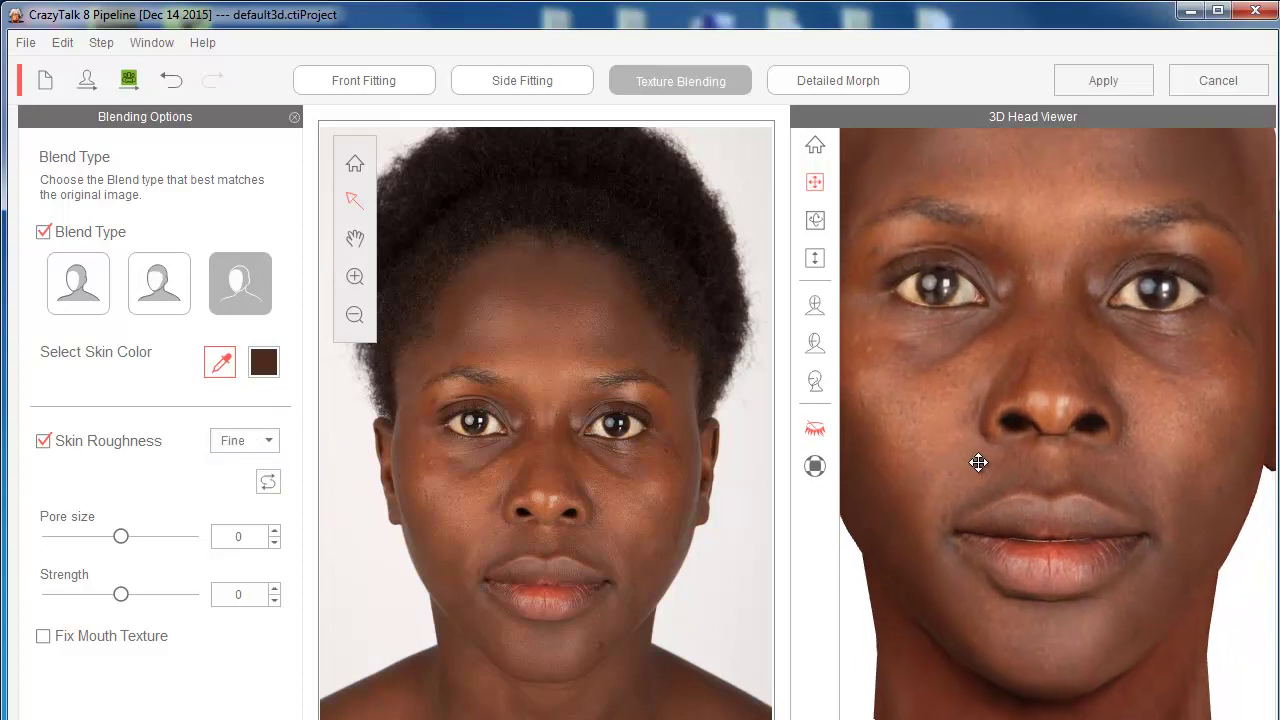
scroll(977, 532, "up", 2)
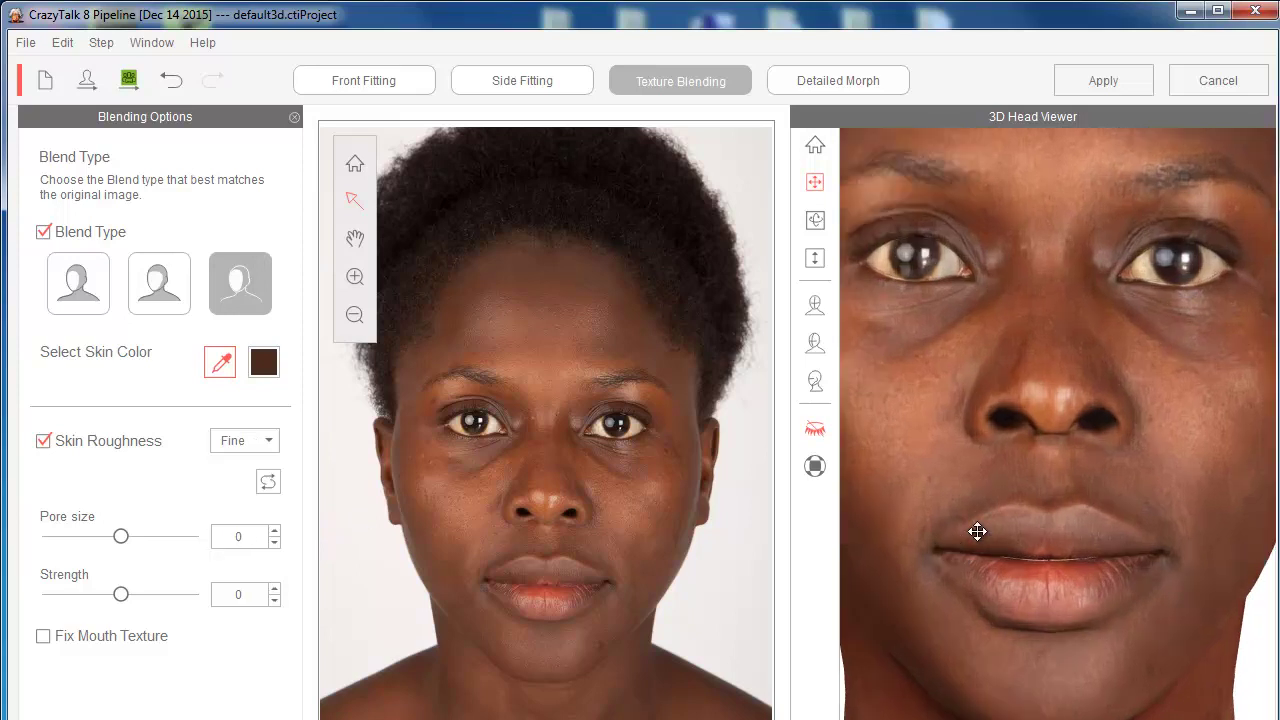
right_click_drag(1026, 489, 1049, 514)
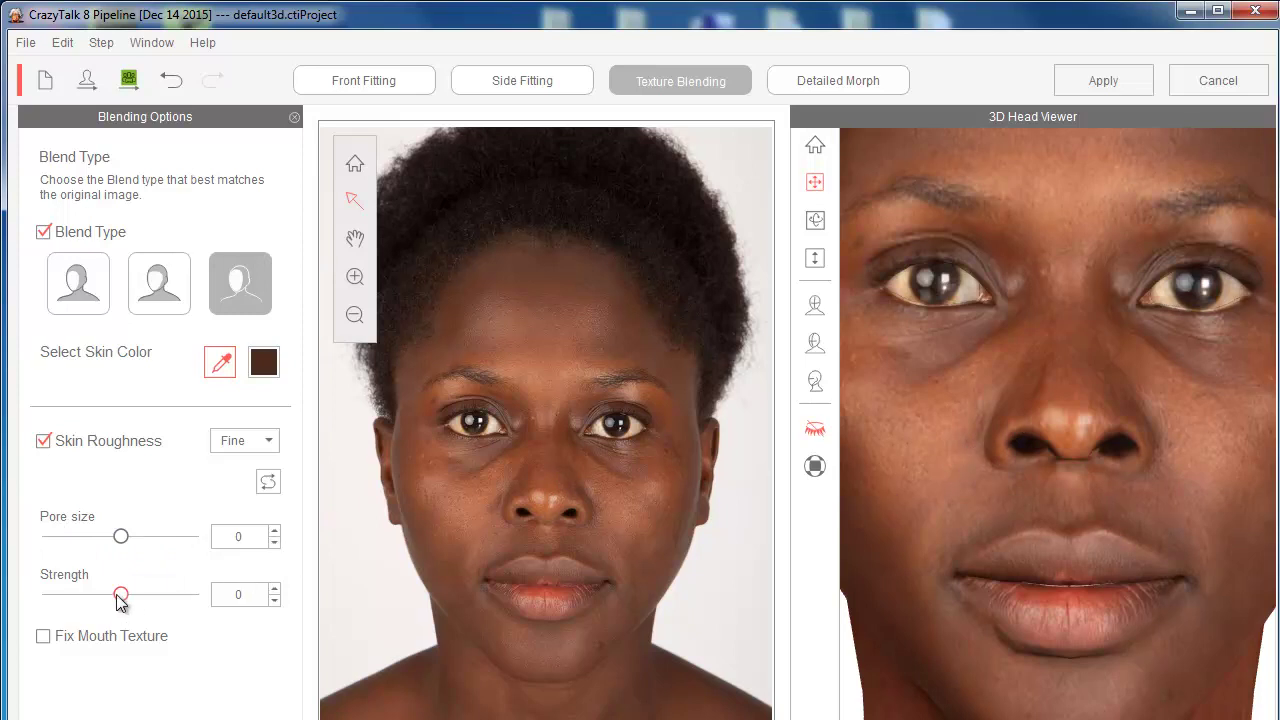
left_click_drag(122, 597, 150, 597)
left_click_drag(121, 537, 157, 542)
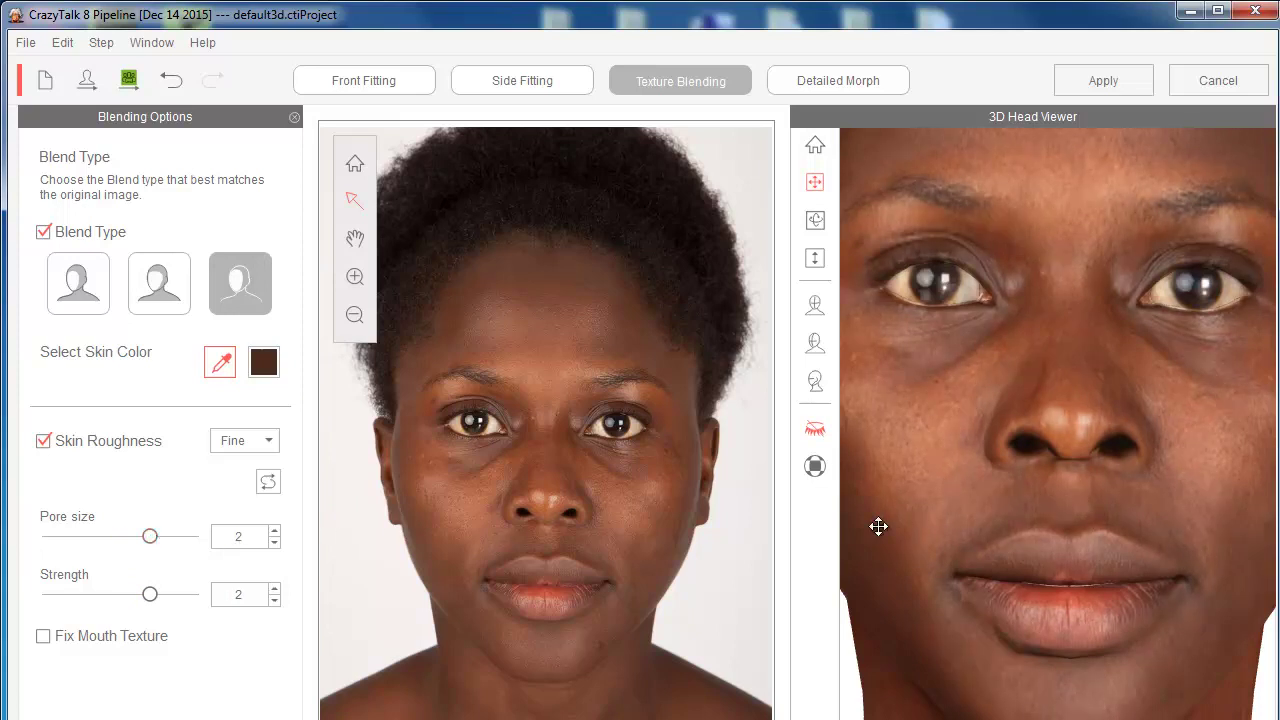
Raise the skin roughness pore size to 4 and its strength to 5, checking the face close up.
scroll(1023, 514, "up", 5)
left_click_drag(1025, 514, 1169, 517)
left_click_drag(150, 540, 179, 540)
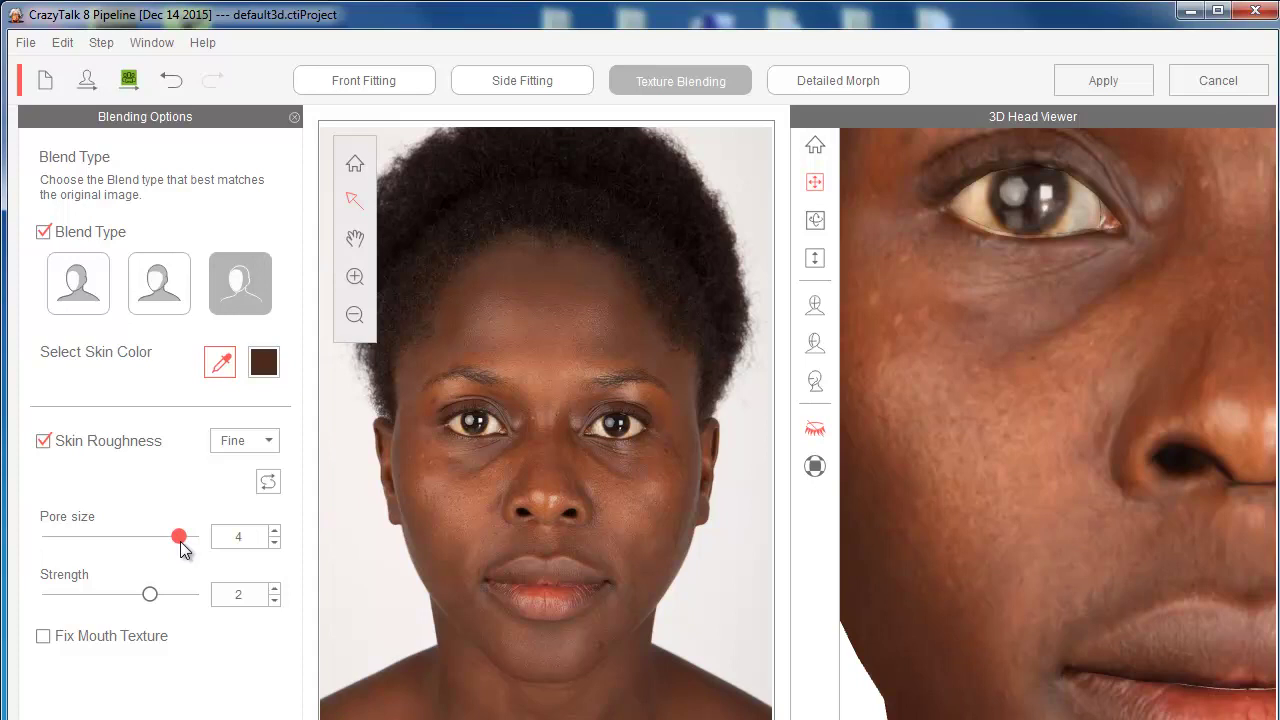
scroll(980, 551, "down", 5)
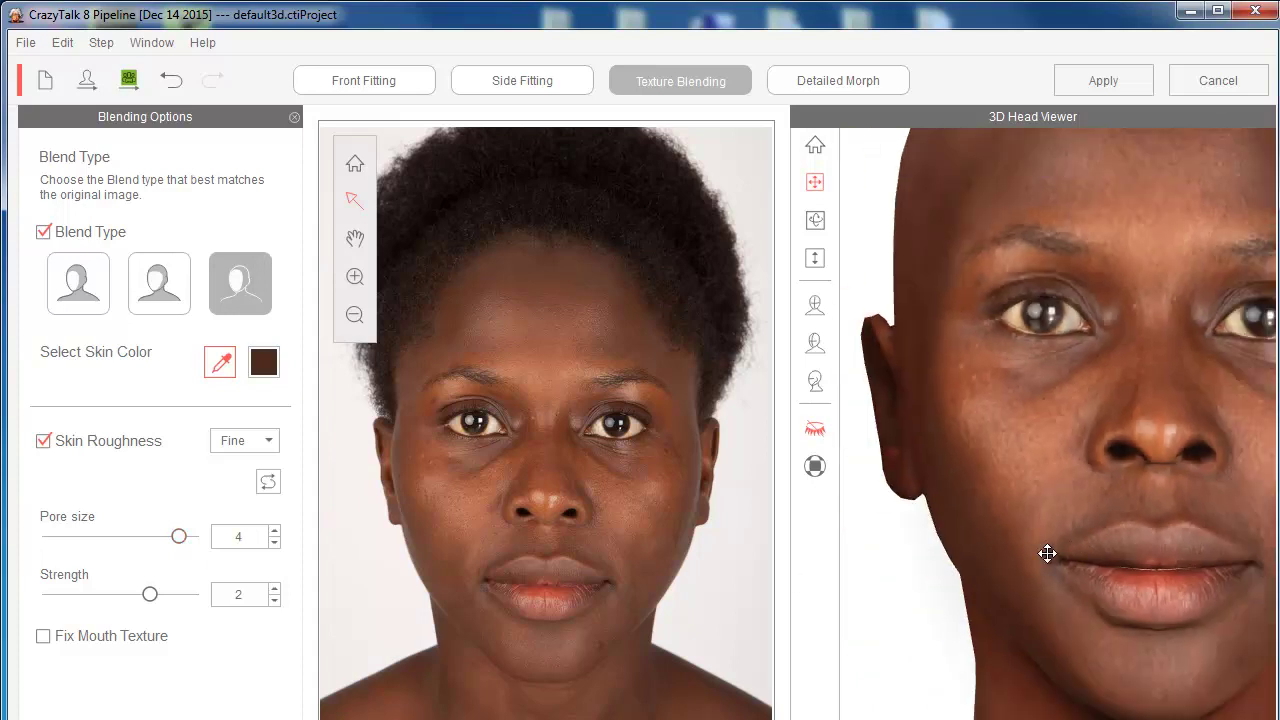
left_click_drag(150, 594, 205, 595)
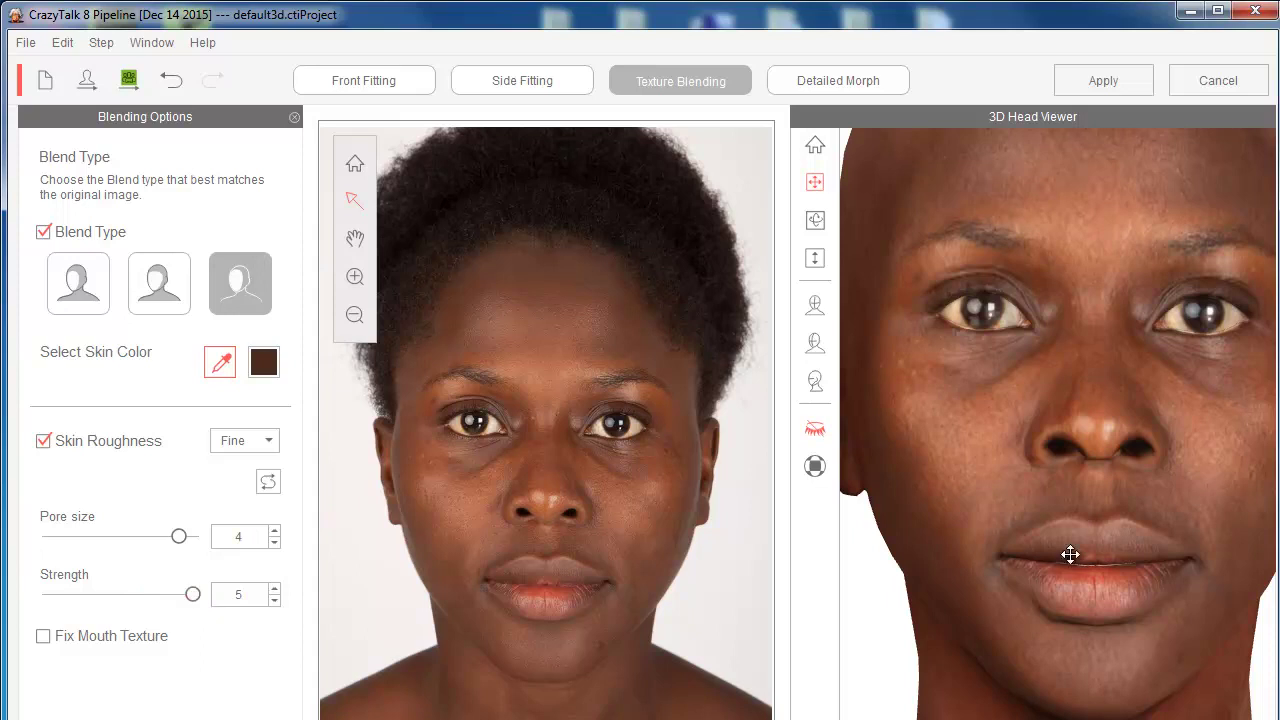
Examine the skin texture of the 3D head close up around the nose, cheek and mouth, and across the whole face.
scroll(1120, 540, "up", 5)
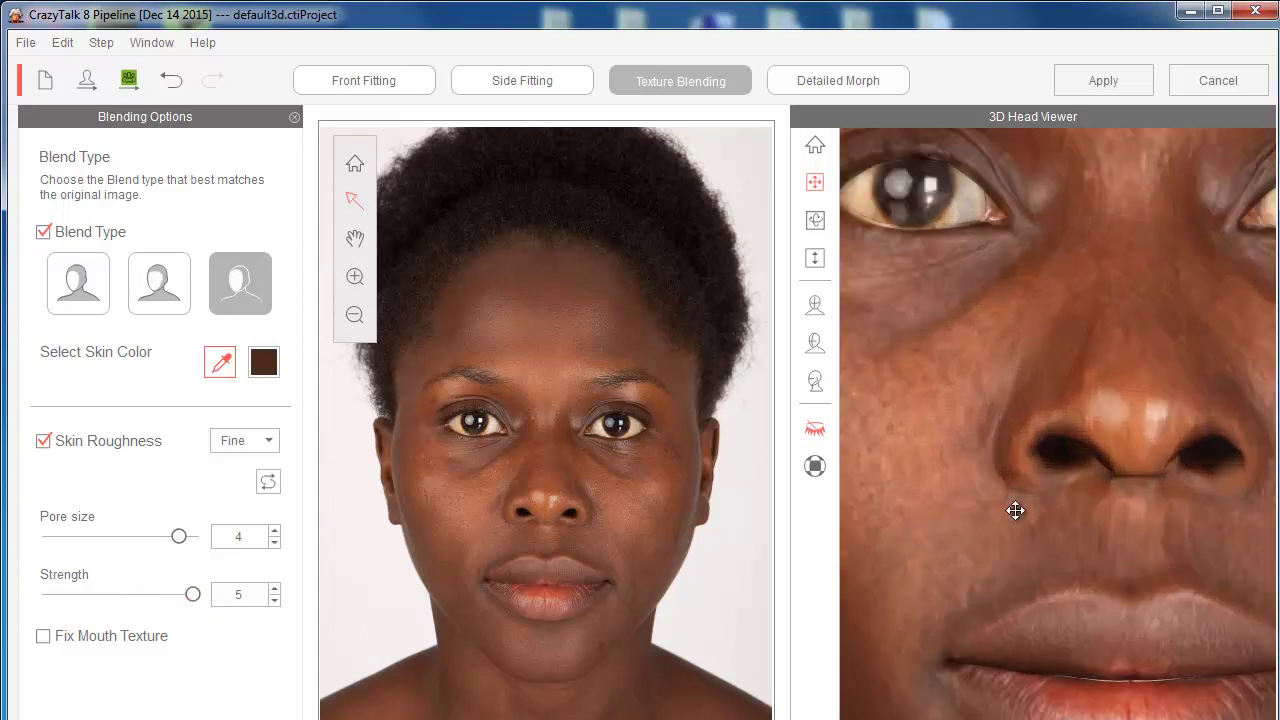
left_click_drag(1074, 531, 1182, 513)
scroll(1128, 514, "up", 2)
scroll(1128, 514, "down", 7)
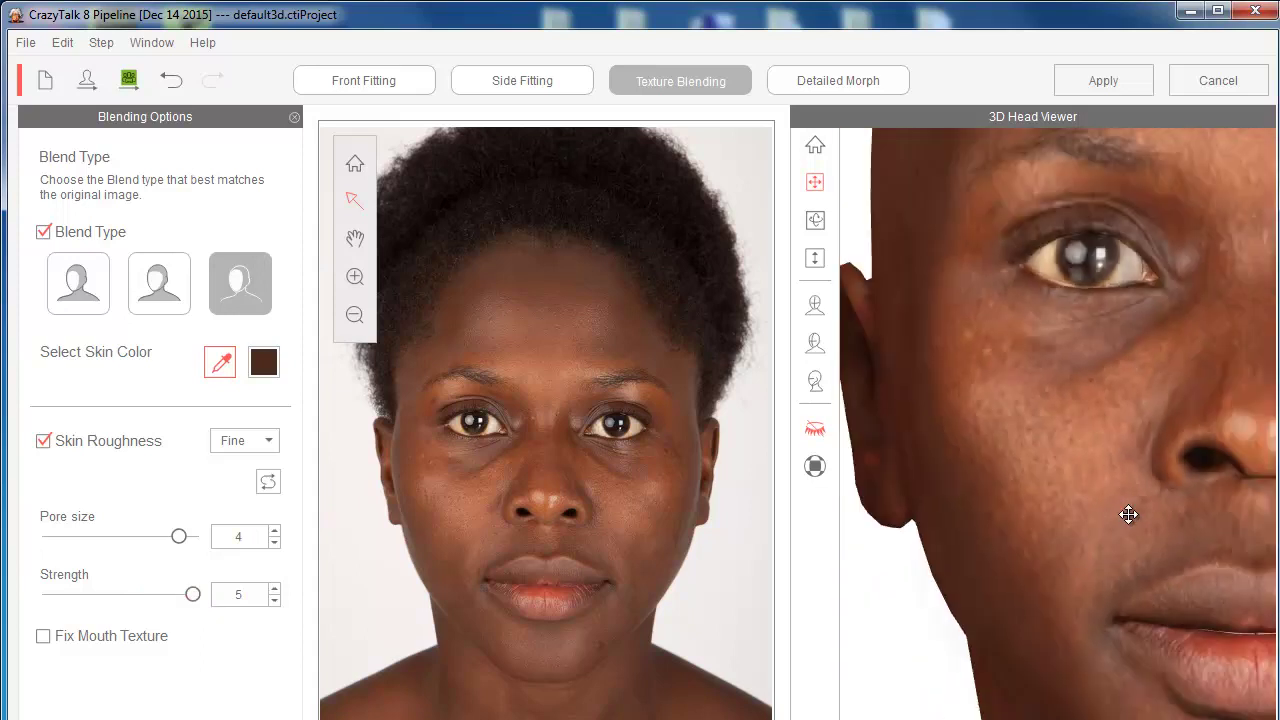
left_click_drag(1163, 528, 1054, 532)
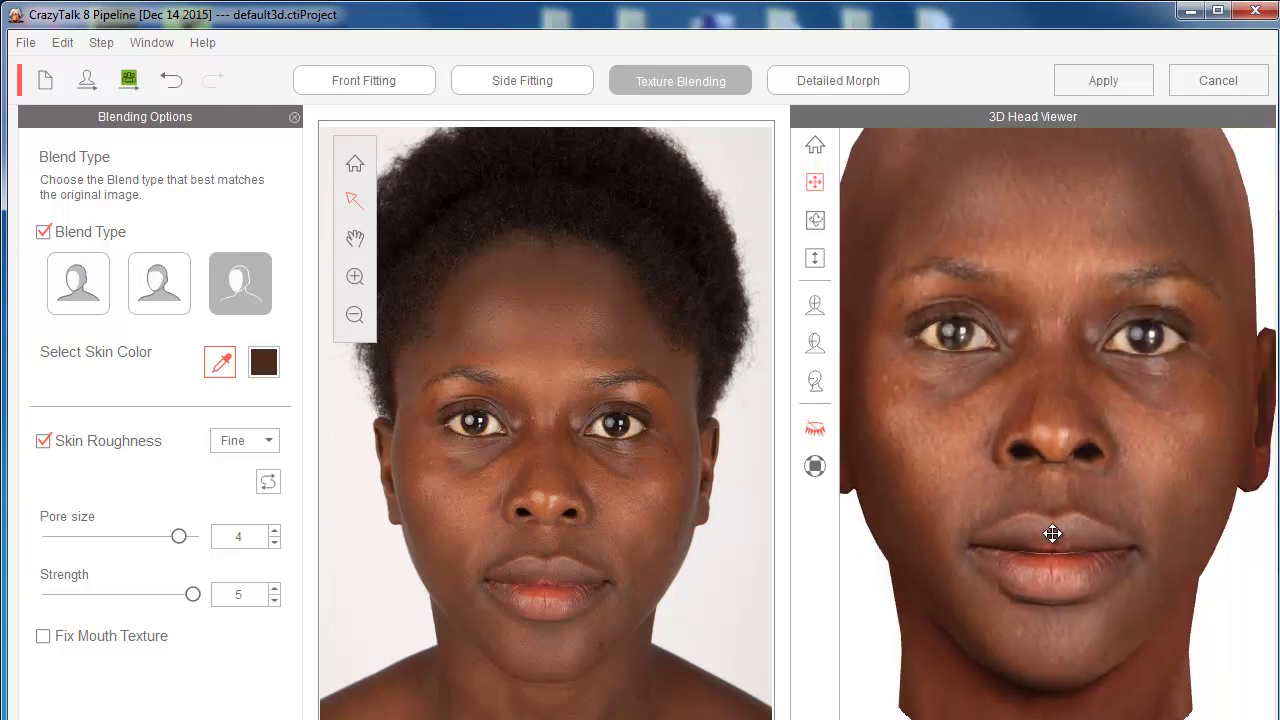
scroll(1053, 532, "down", 1)
scroll(1052, 533, "up", 1)
scroll(1040, 528, "up", 2)
left_click_drag(1041, 527, 1042, 521)
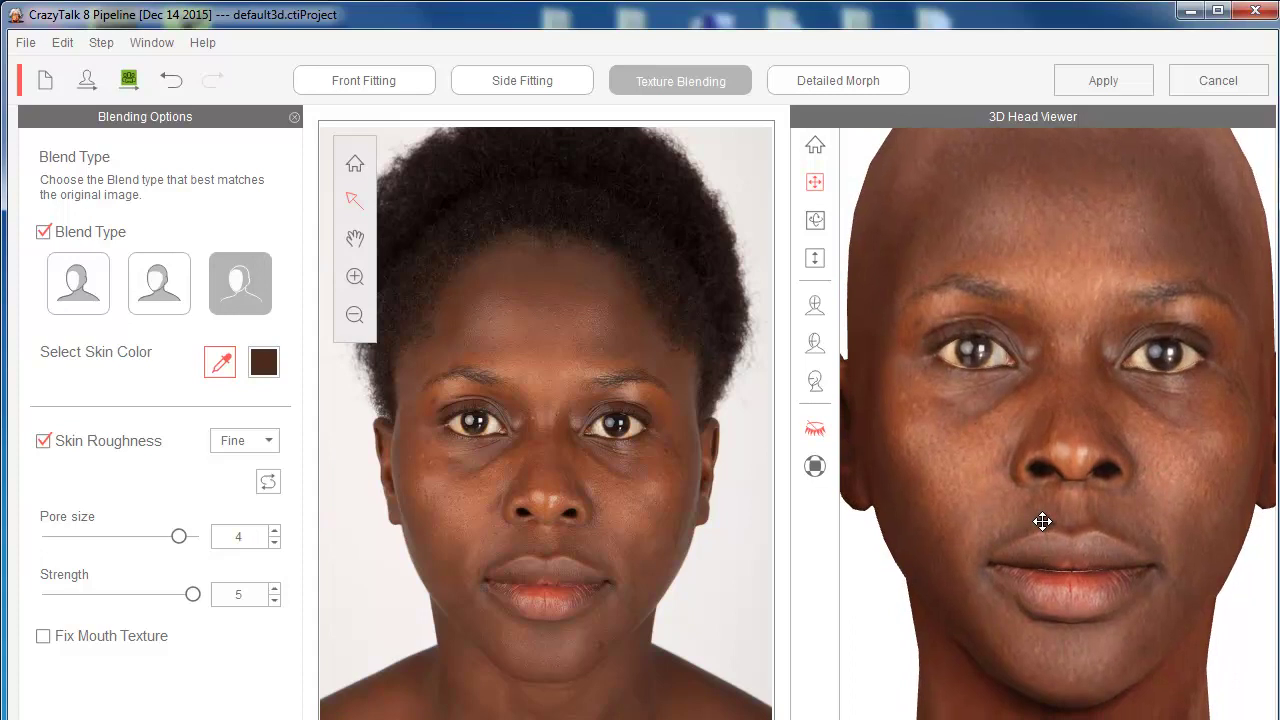
Show the eyelashes on the 3D head, hide them again, and turn on the head viewer's texture display option for a close look at the skin.
left_click(816, 430)
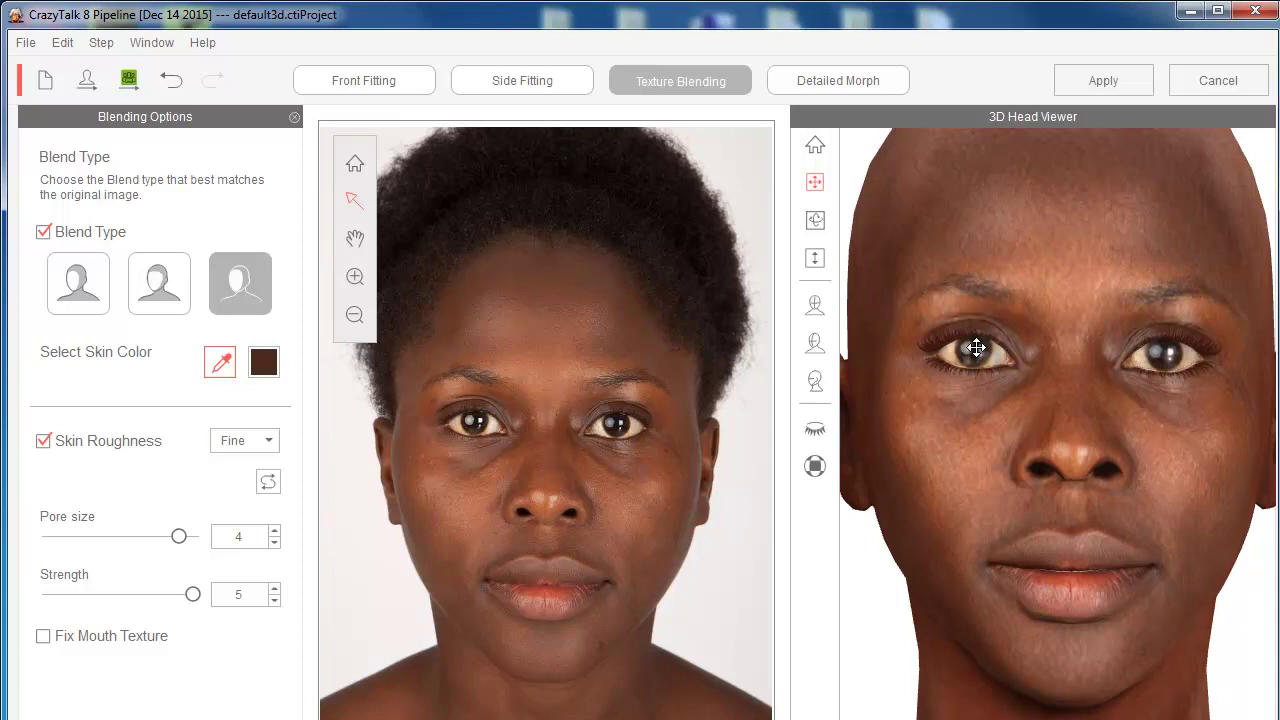
left_click(816, 432)
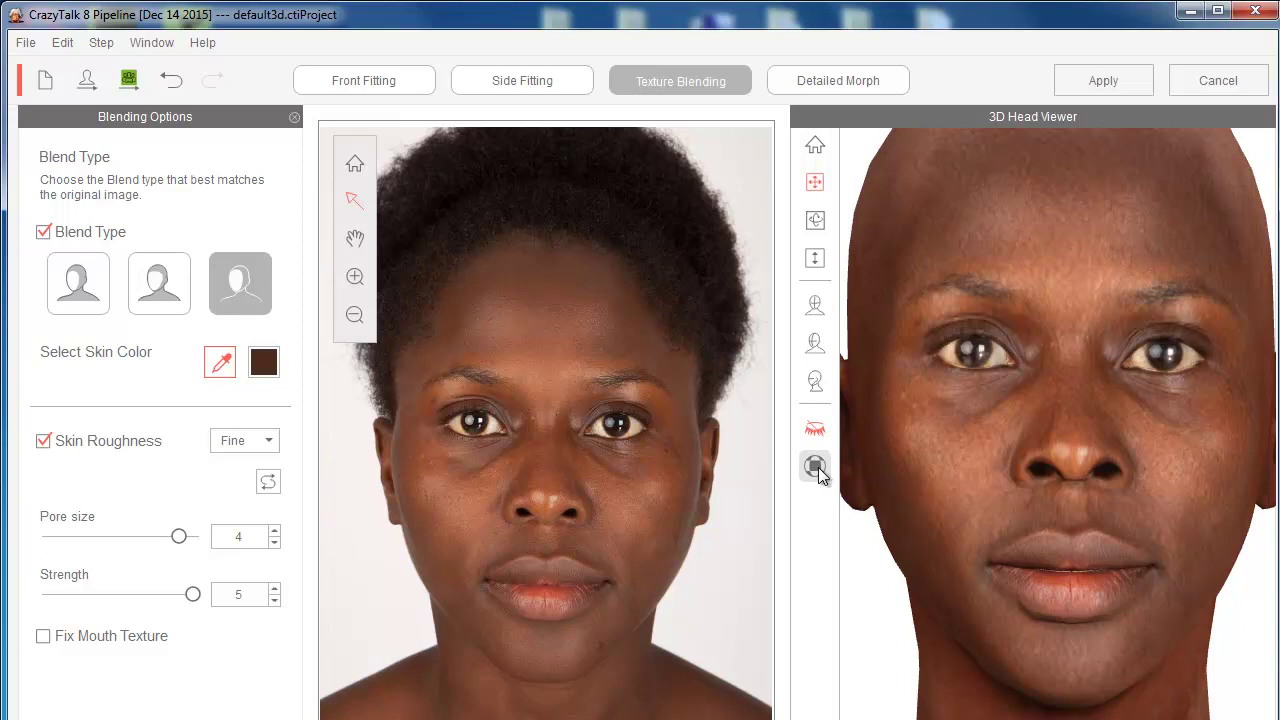
left_click(816, 468)
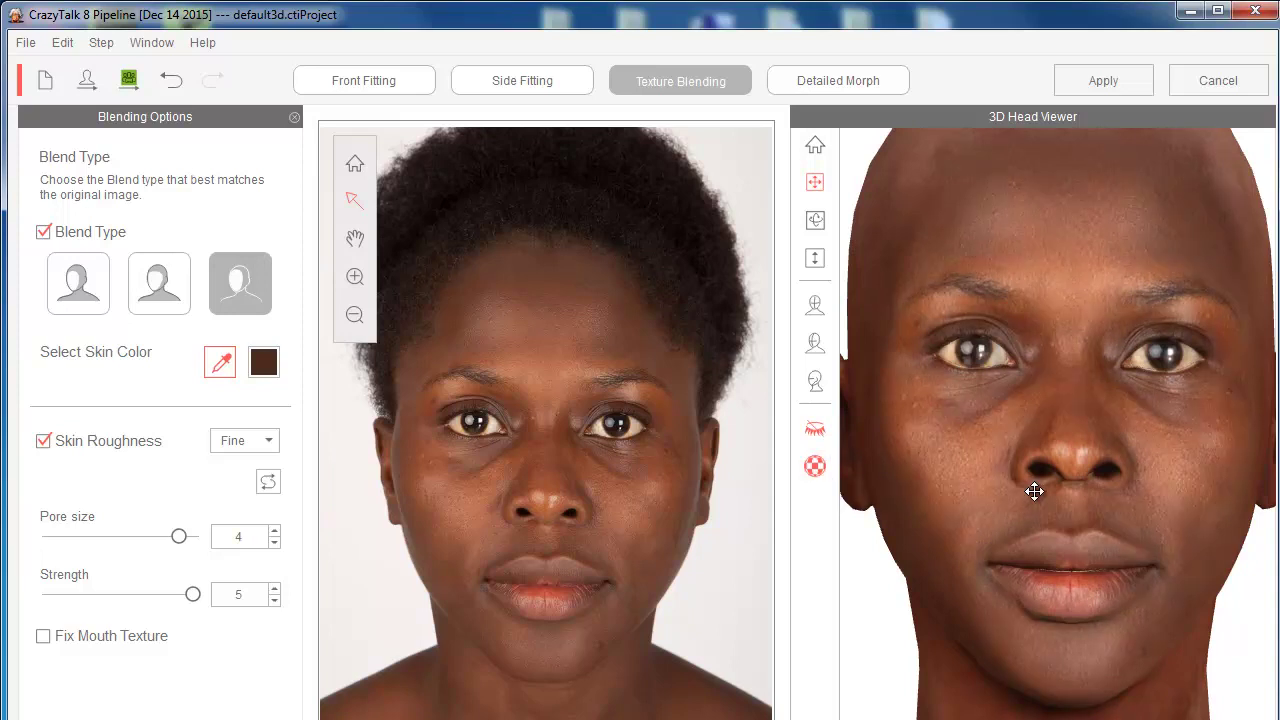
scroll(1034, 488, "up", 3)
mouse_move(1029, 486)
left_mouse_down()
mouse_move(1106, 474)
mouse_move(1011, 471)
left_mouse_up()
scroll(1074, 469, "down", 4)
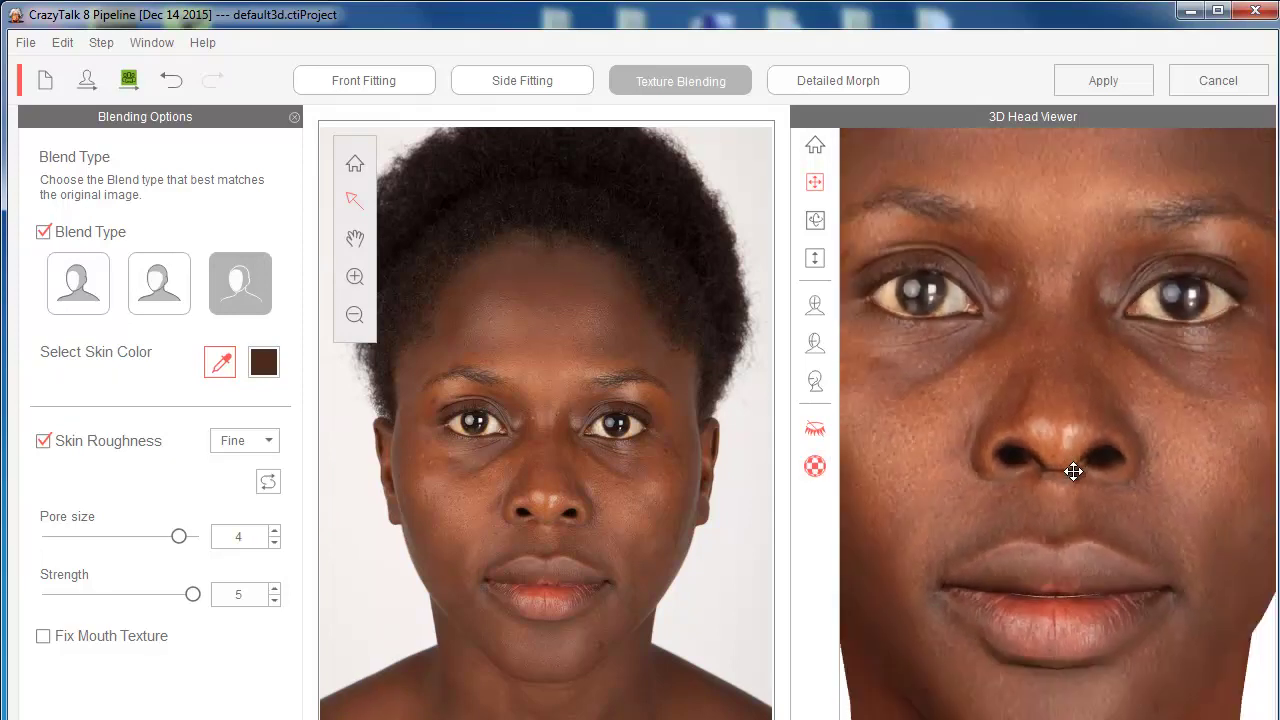
Lower the skin roughness strength to 3 and the pore size to 2, checking the effect on the face.
left_click_drag(194, 594, 170, 599)
left_click(179, 536)
mouse_move(153, 541)
left_mouse_down()
mouse_move(136, 541)
mouse_move(150, 540)
left_mouse_up()
left_click(1035, 466)
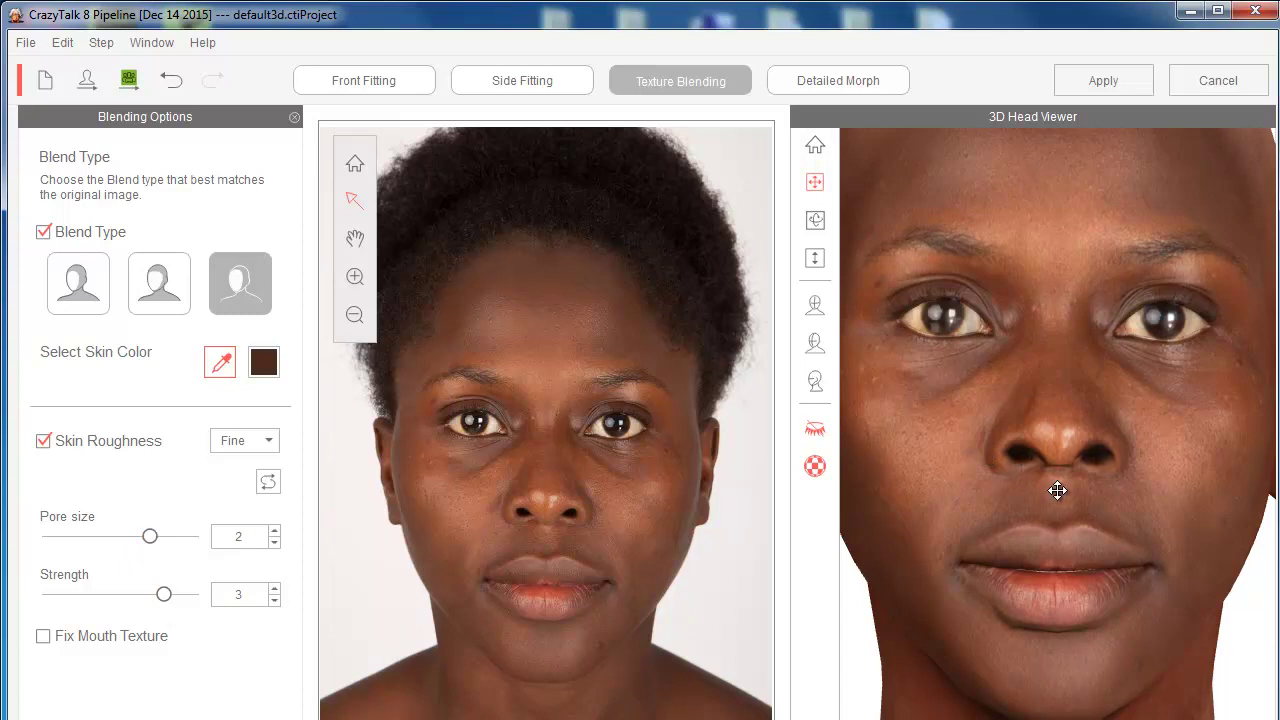
scroll(1057, 490, "down", 5)
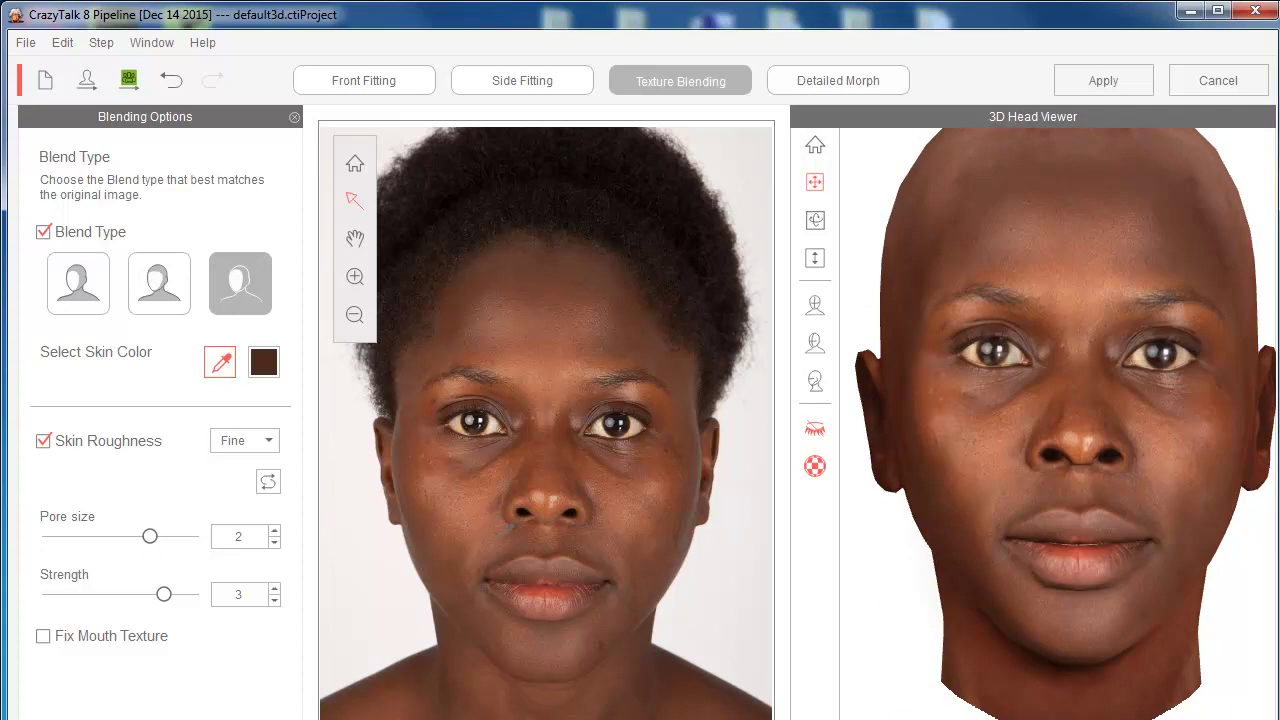
Try the skin roughness with pore size and strength both at 5, and set them back to 2 and 3.
left_click_drag(150, 536, 193, 536)
left_click_drag(164, 594, 211, 596)
scroll(1047, 505, "up", 3)
scroll(1047, 505, "down", 4)
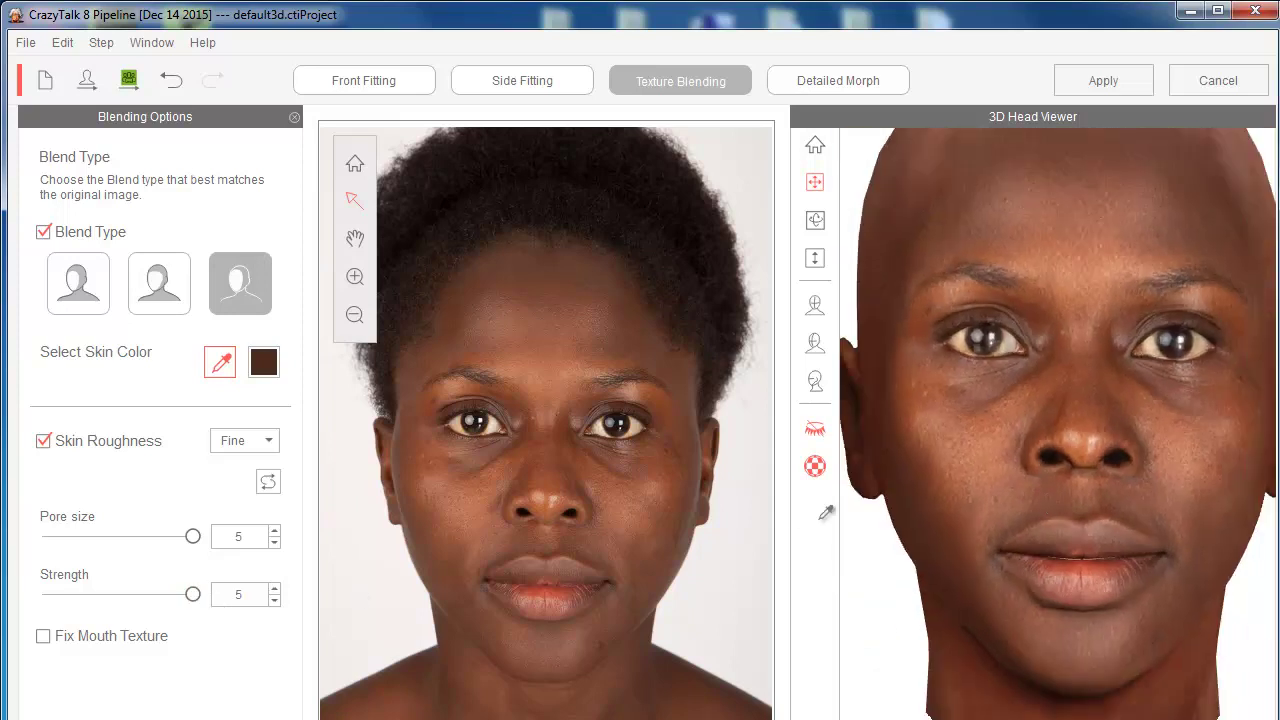
left_click_drag(193, 537, 164, 537)
left_click_drag(193, 594, 164, 594)
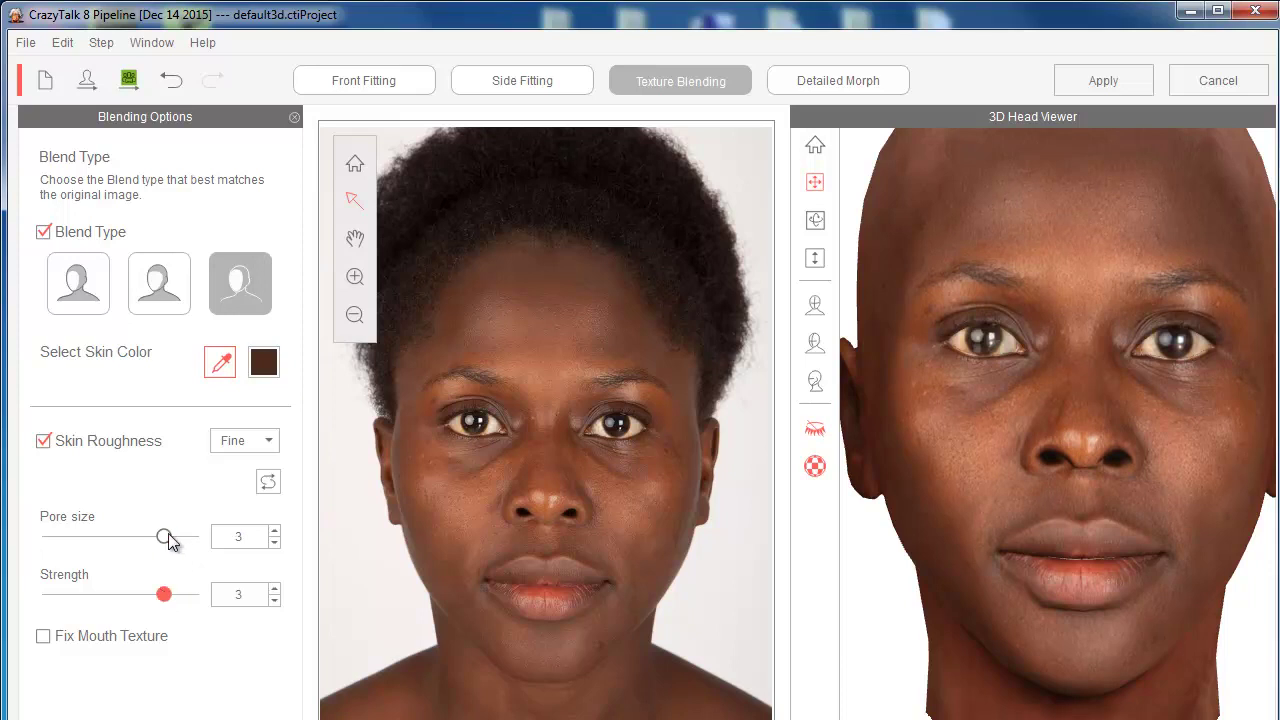
left_click_drag(164, 537, 149, 537)
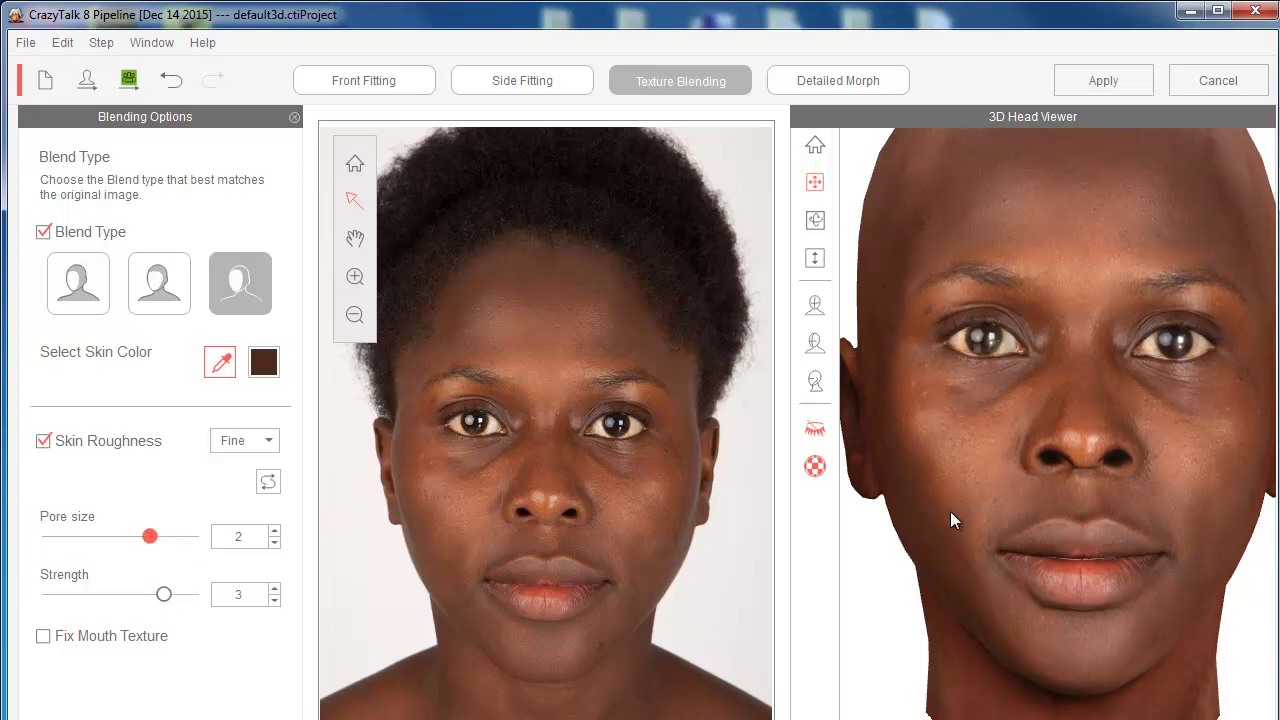
scroll(1063, 478, "down", 3)
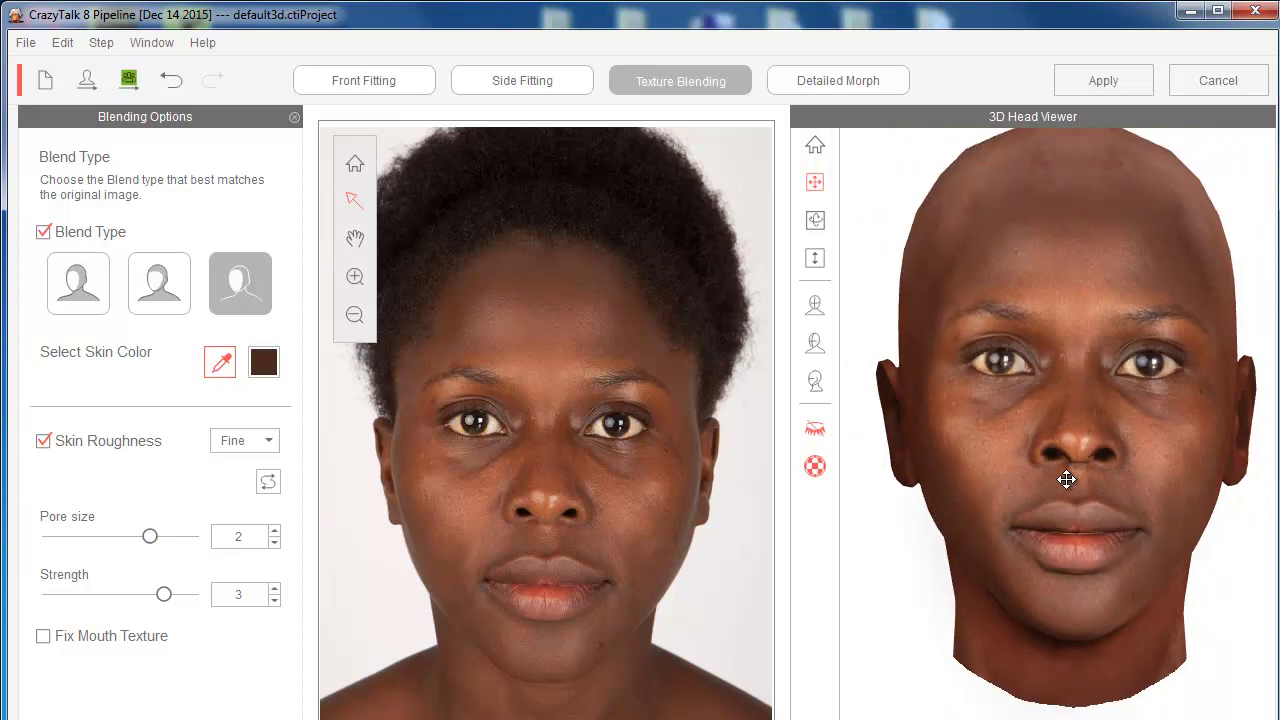
Review the 3D head from the front and look through the Side Fitting, Detailed Morph and Front Fitting stages, returning to Texture Blending.
scroll(1067, 479, "down", 1)
left_click_drag(1067, 479, 870, 496)
left_click_drag(1109, 480, 1164, 499)
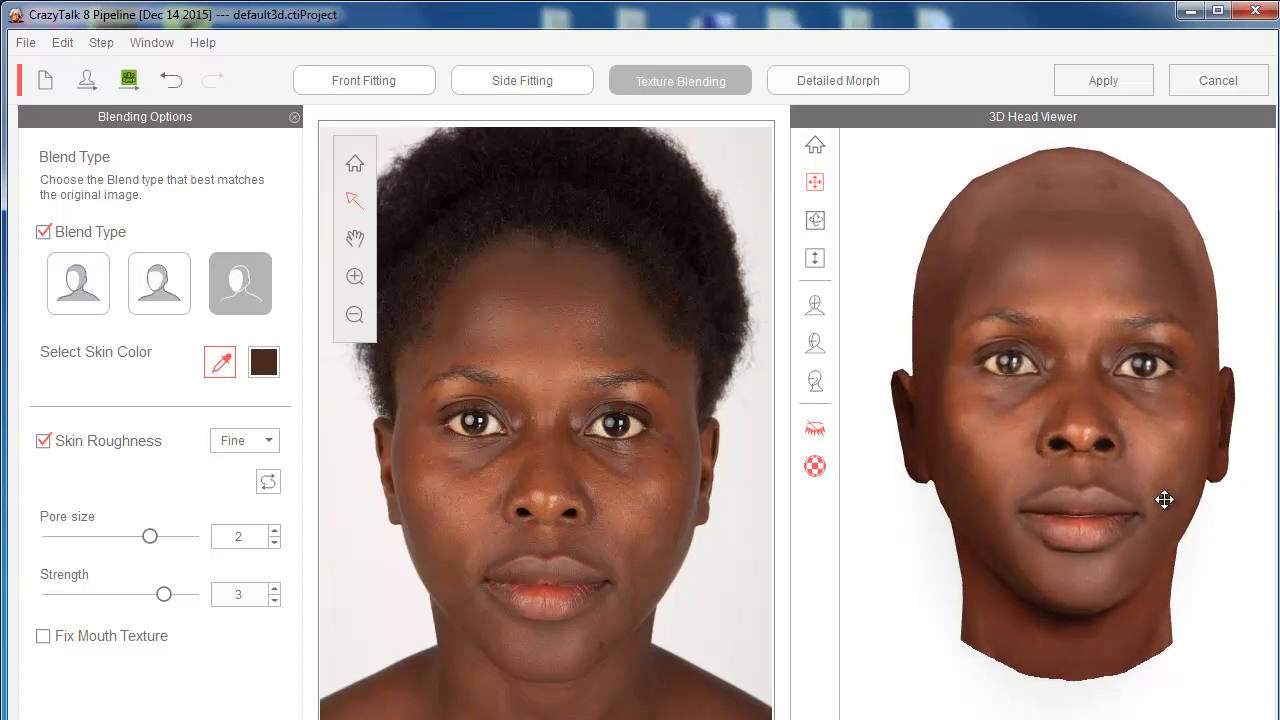
left_click_drag(1140, 491, 1108, 513)
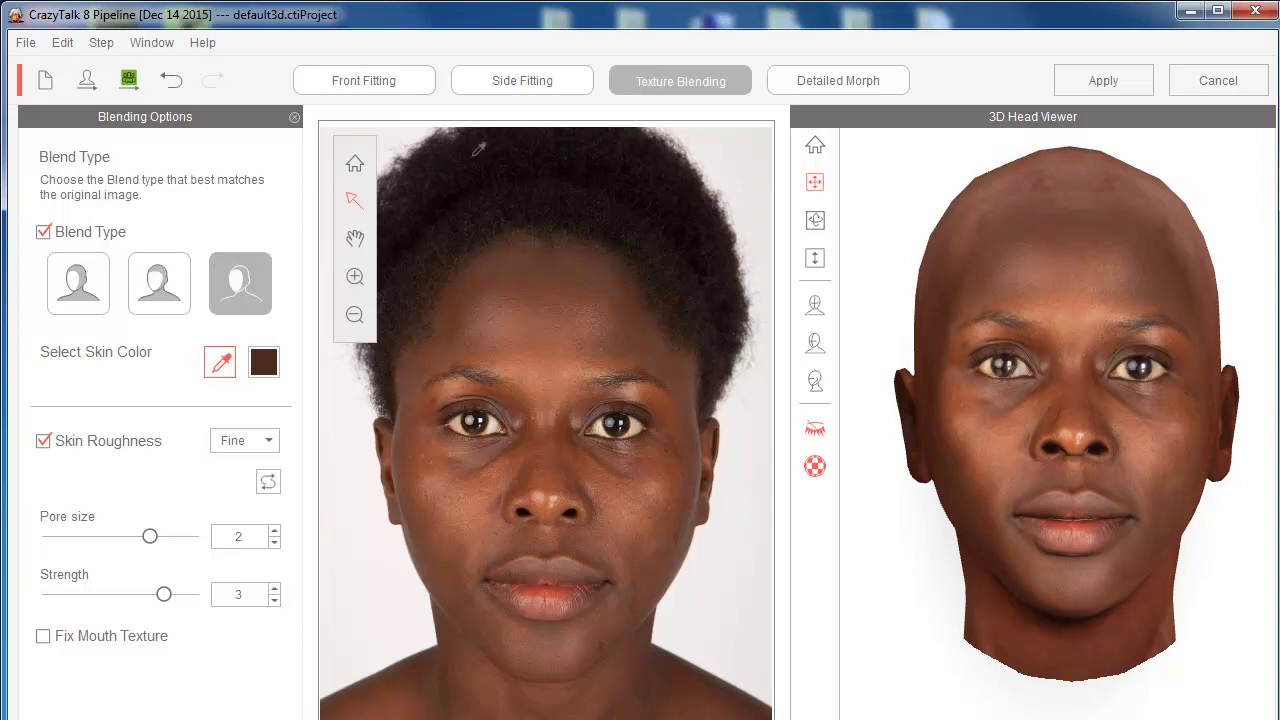
left_click(508, 86)
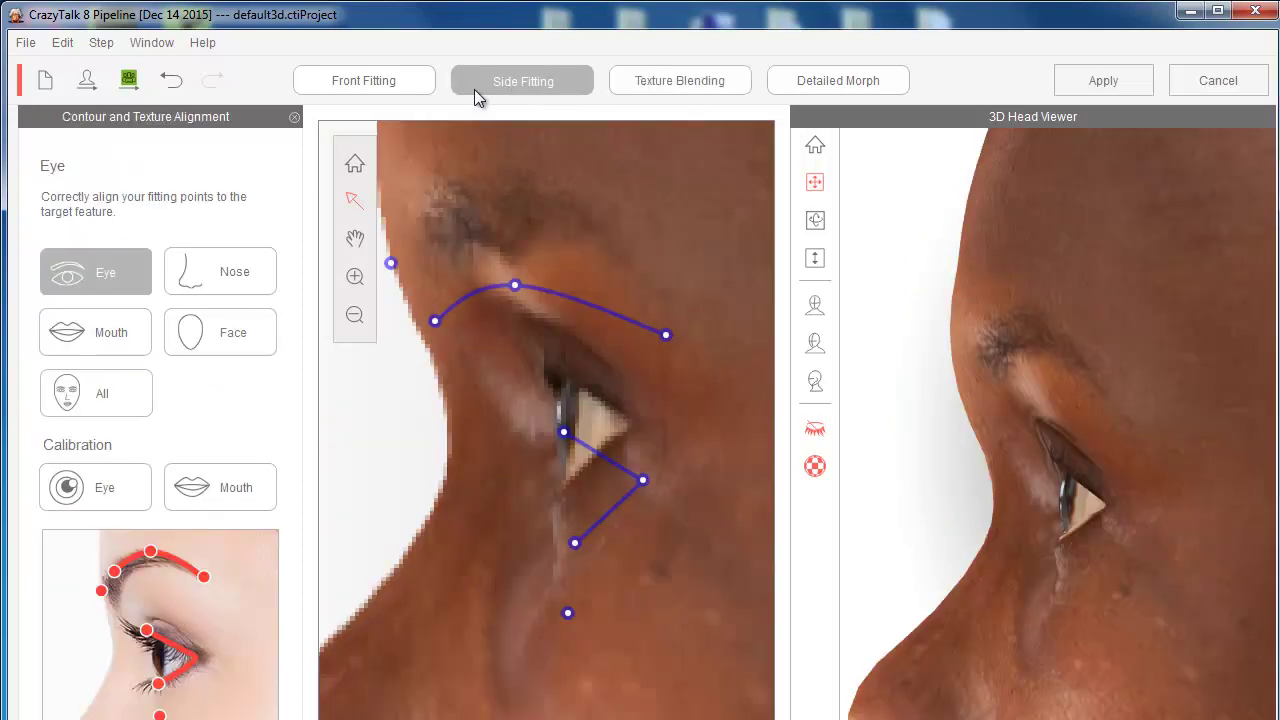
left_click(718, 87)
left_click(846, 87)
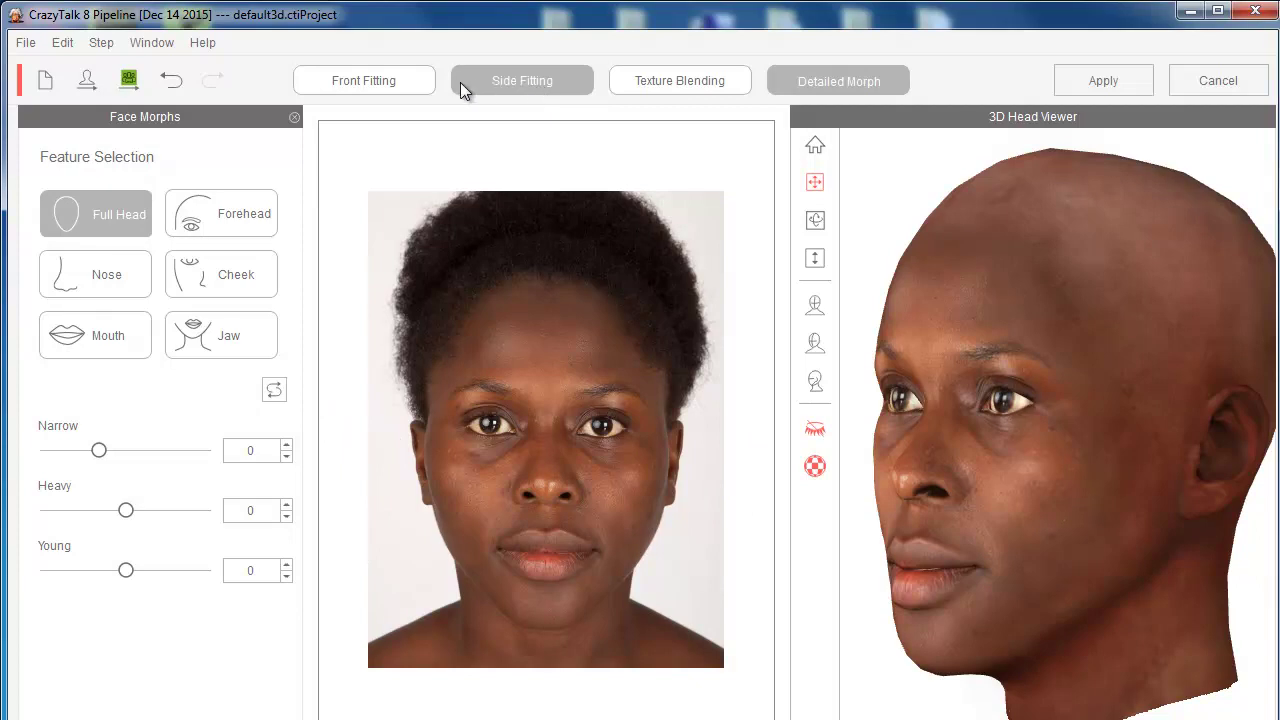
left_click(404, 82)
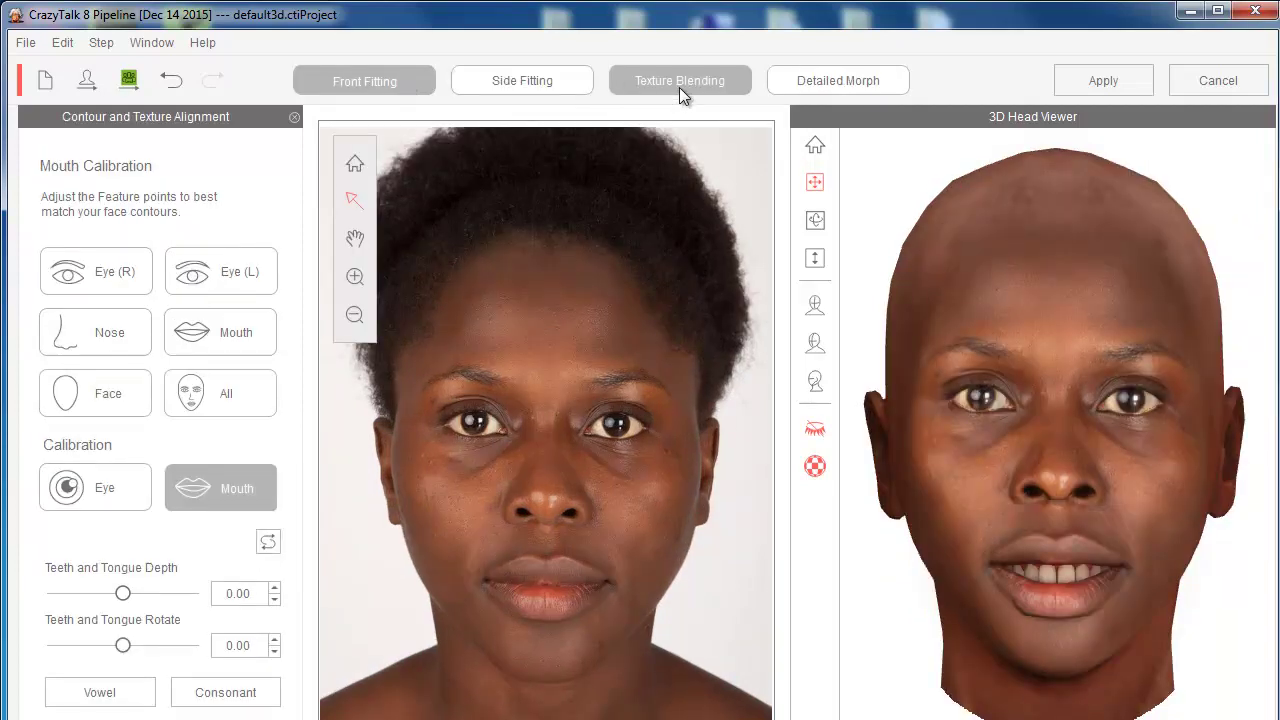
left_click(679, 87)
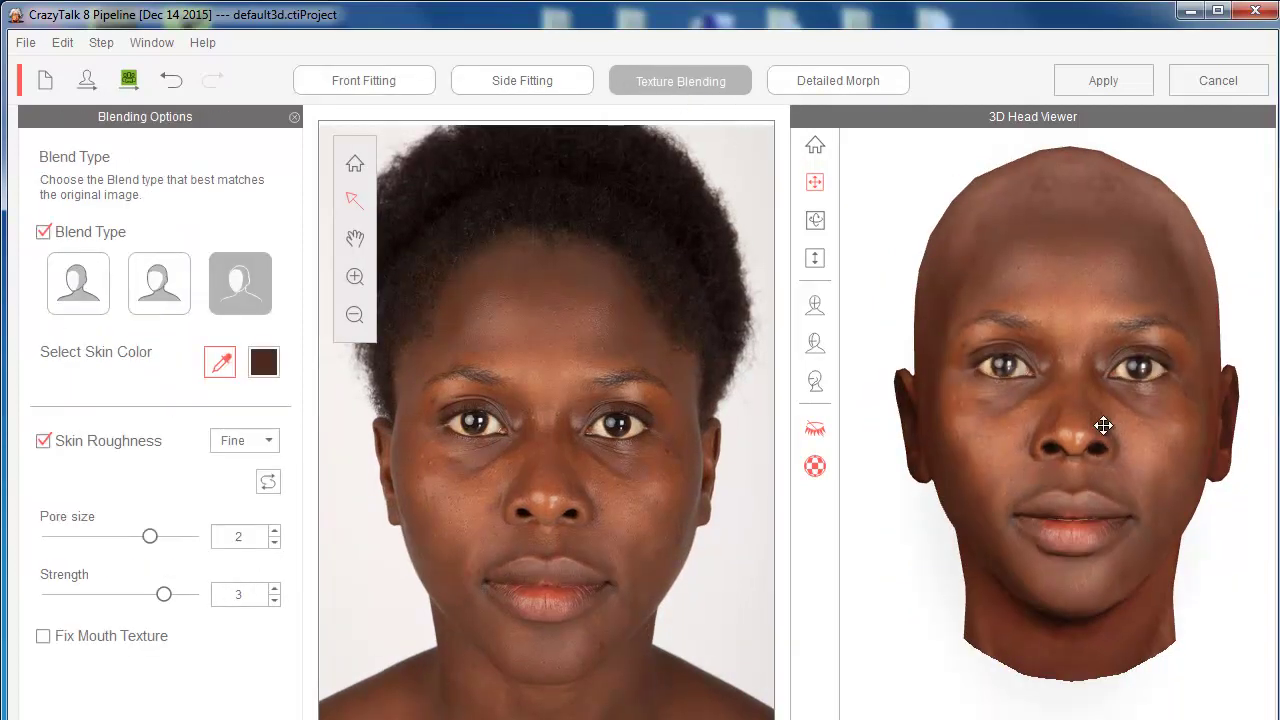
left_click_drag(1099, 424, 1091, 431)
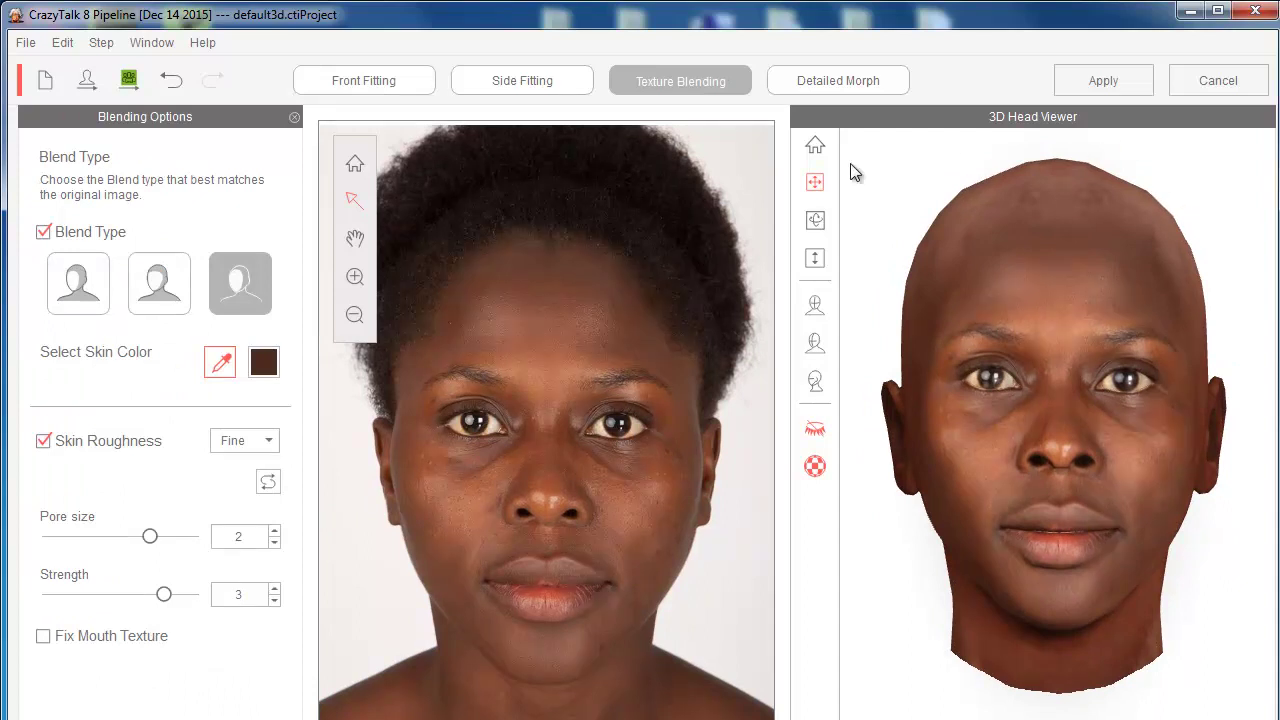
Apply the fitted head to the 3D actor, and play the actor's motion on the stage before stopping it.
left_click(1105, 81)
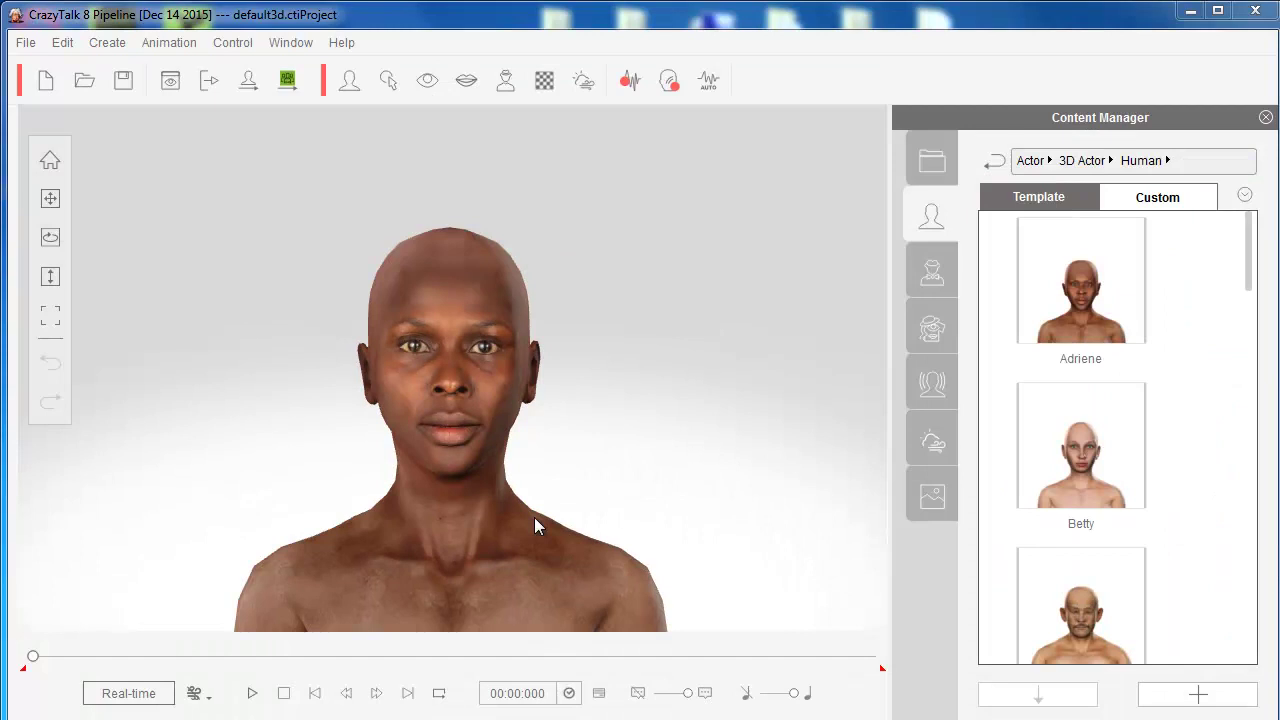
left_click(251, 695)
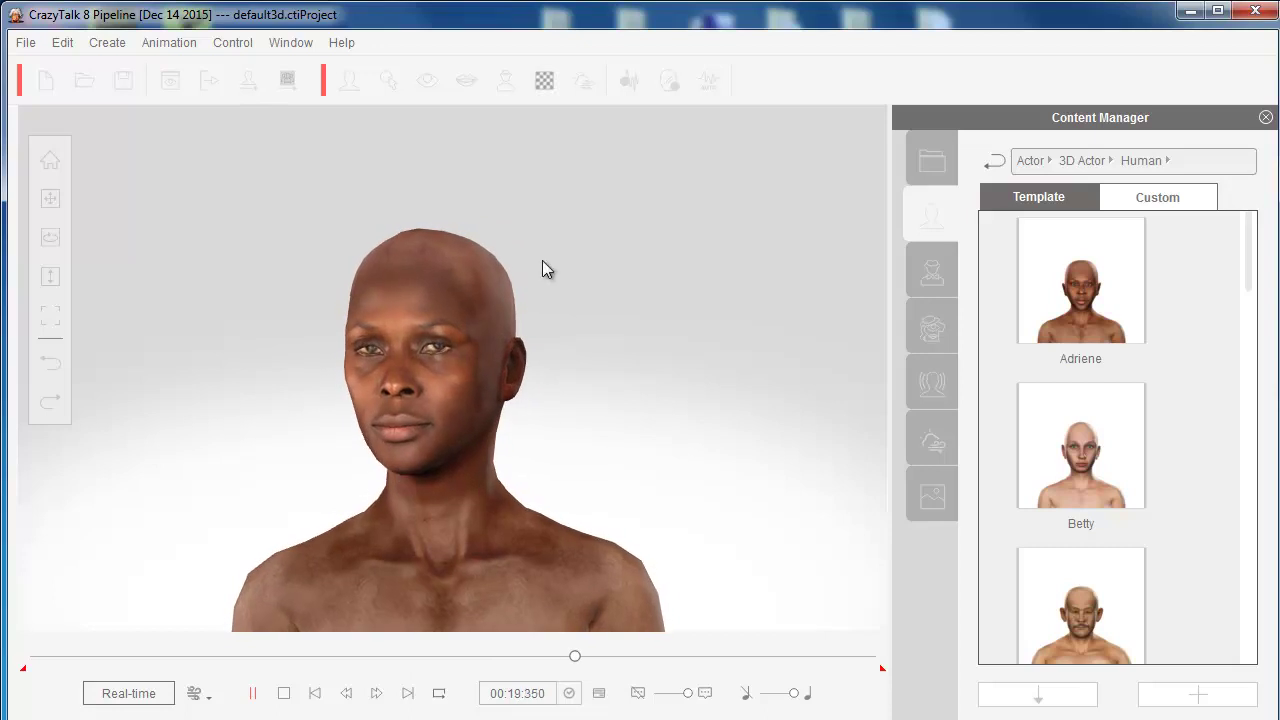
left_click(284, 693)
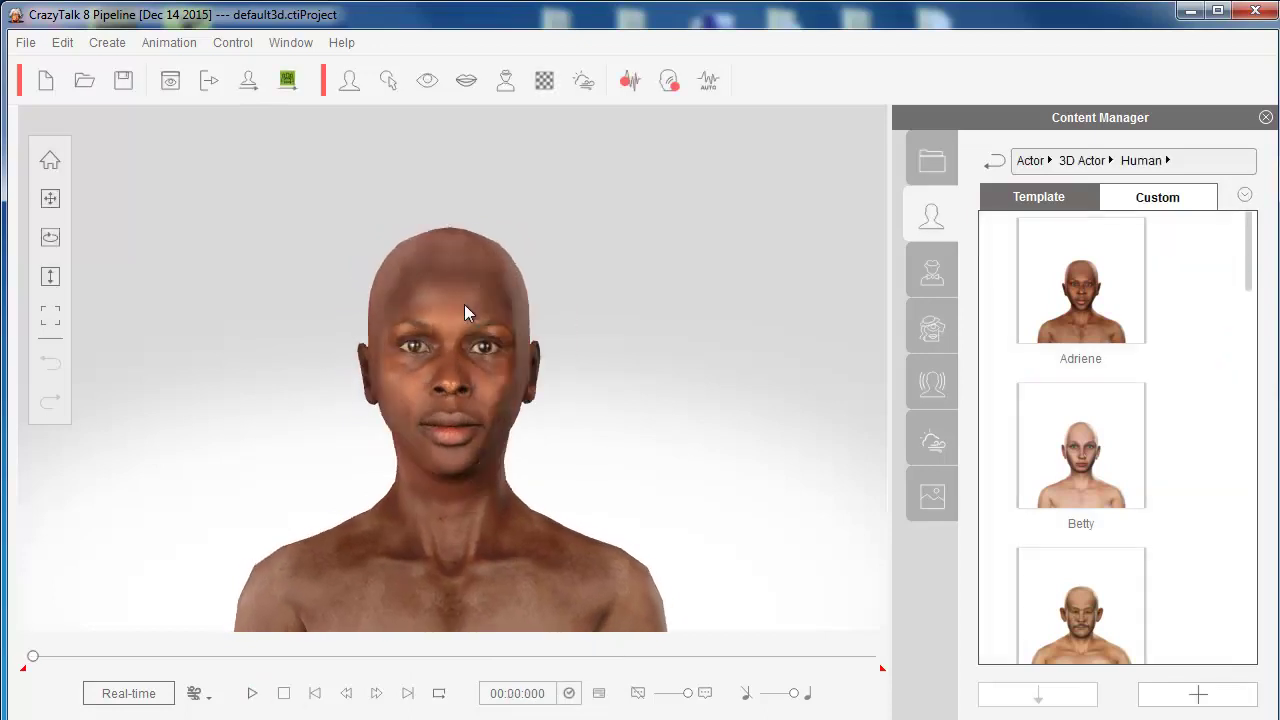
Reopen the actor's face fitting, look over the Texture Blending and Detailed Morph stages, and cancel out of it.
left_click(389, 81)
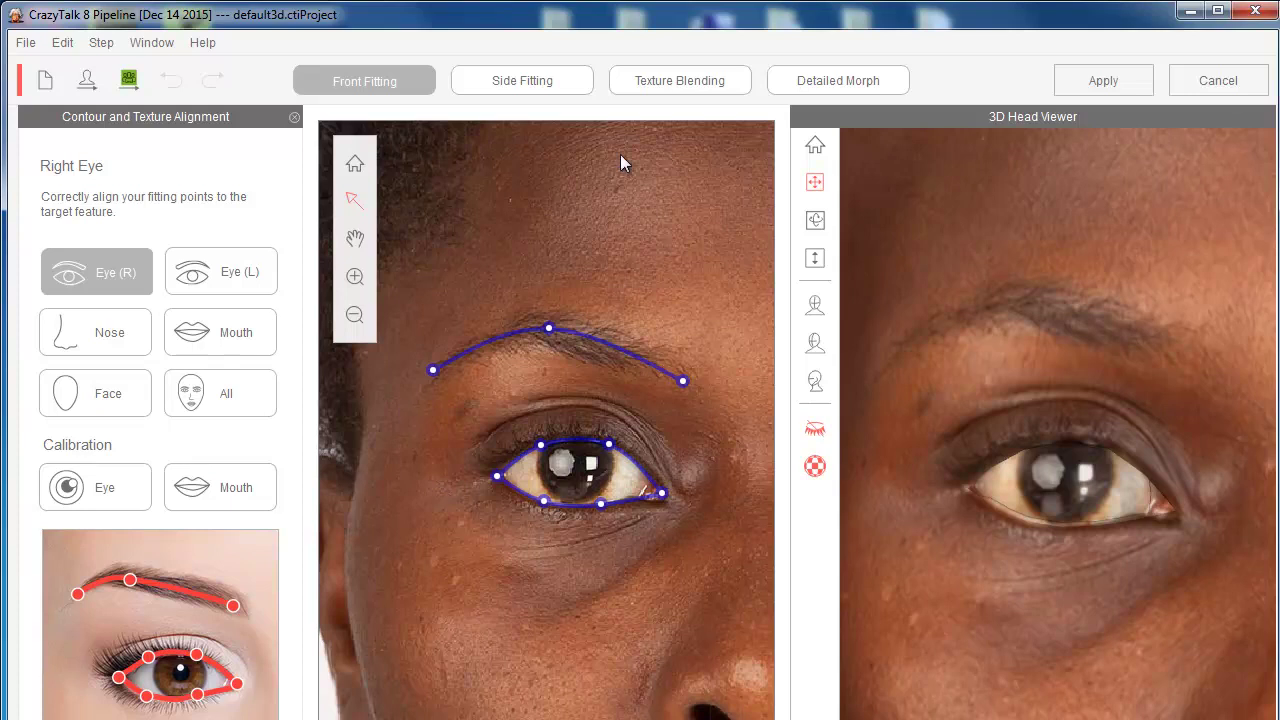
left_click(656, 83)
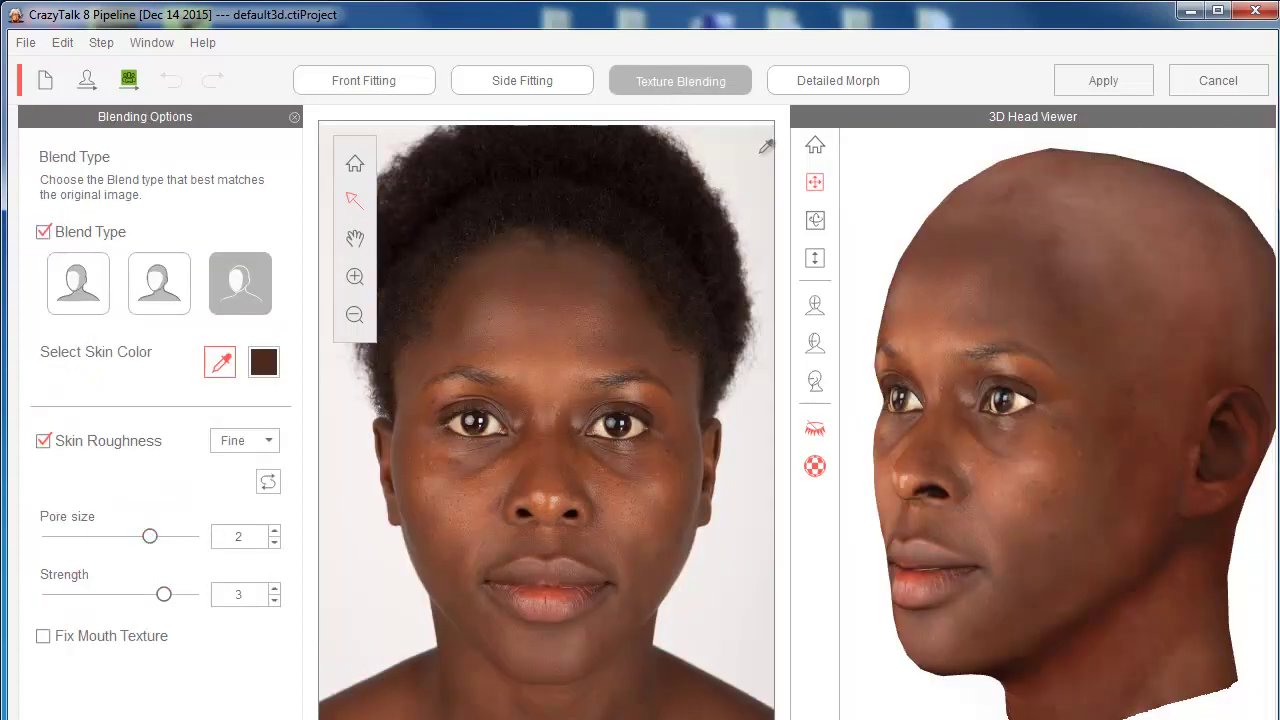
left_click(832, 76)
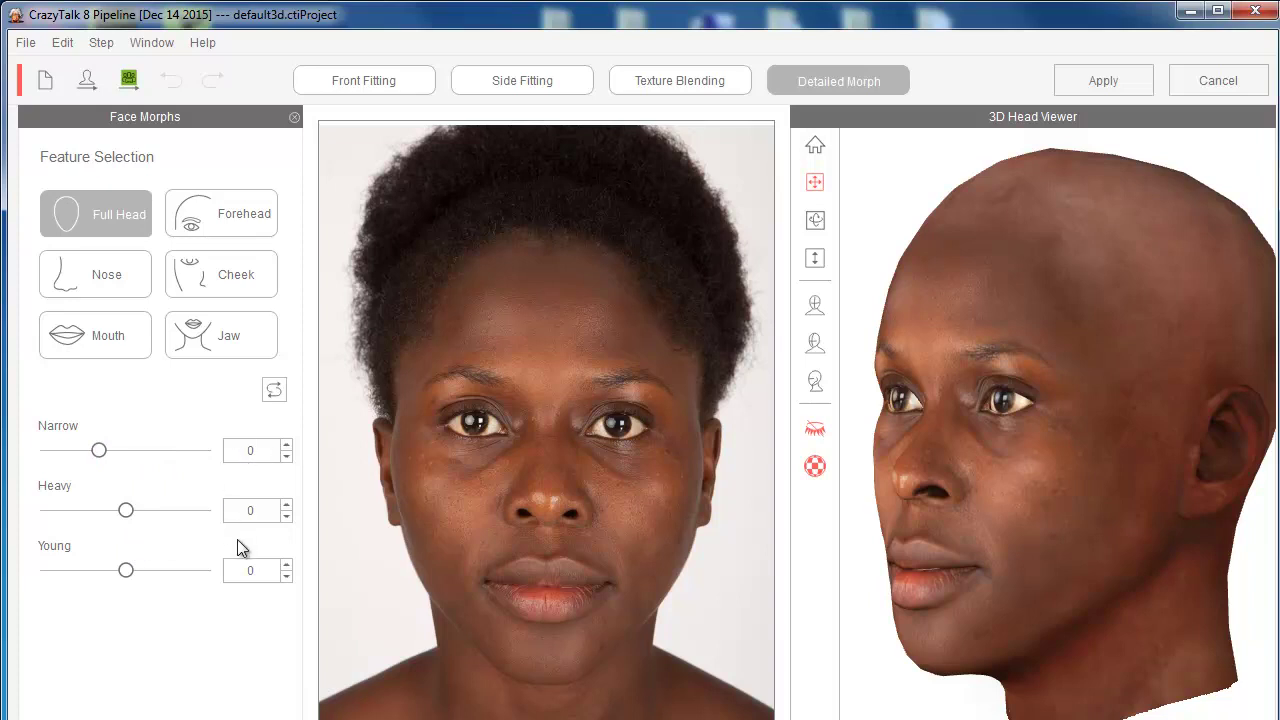
left_click(1195, 82)
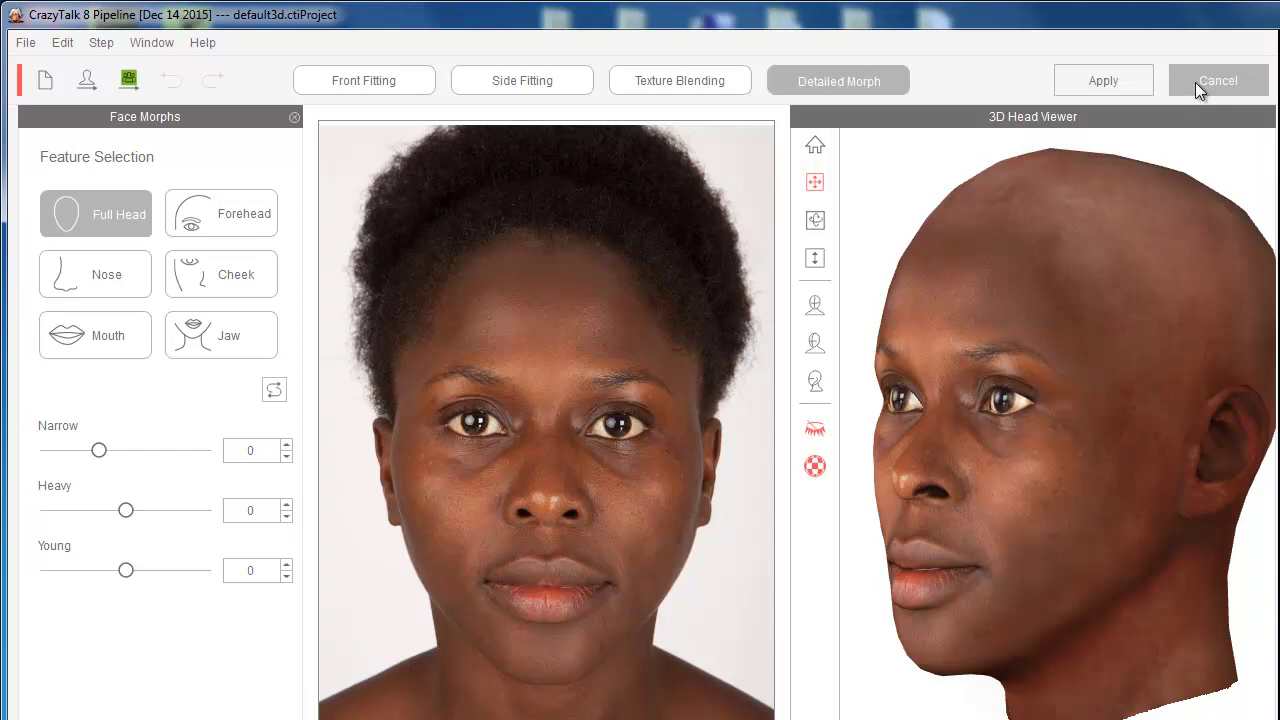